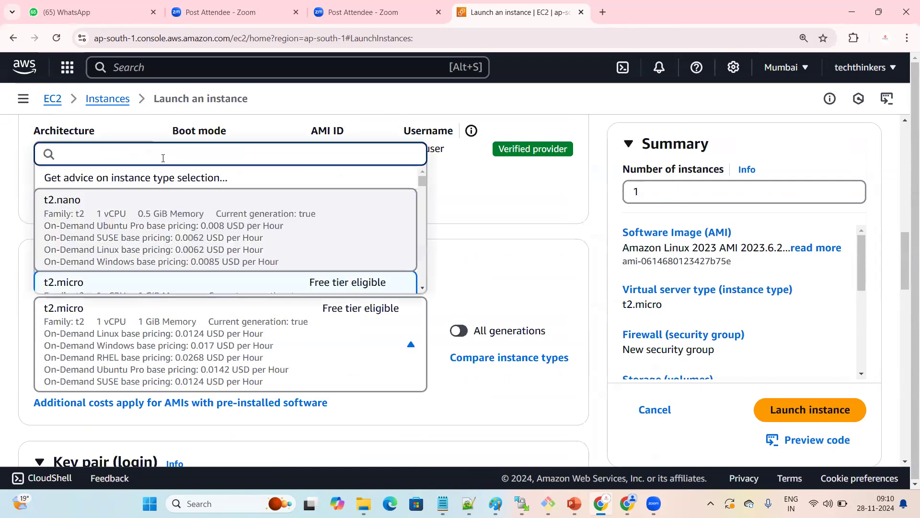
Step: Change the instance type to t2.medium
text(t2.me)
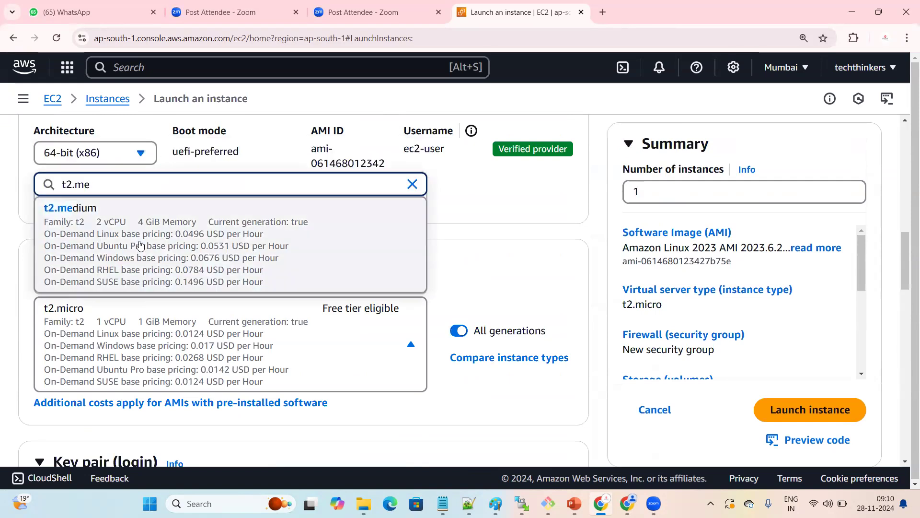
click(327, 285)
Step: Create a new RSA key pair named newkp in .pem format for the instance login
scroll(307, 311, down, 3)
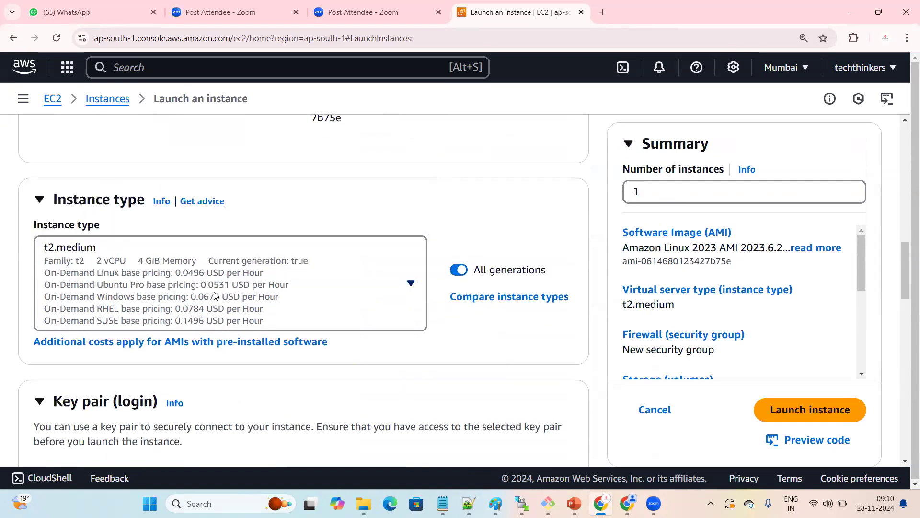
click(204, 376)
click(462, 377)
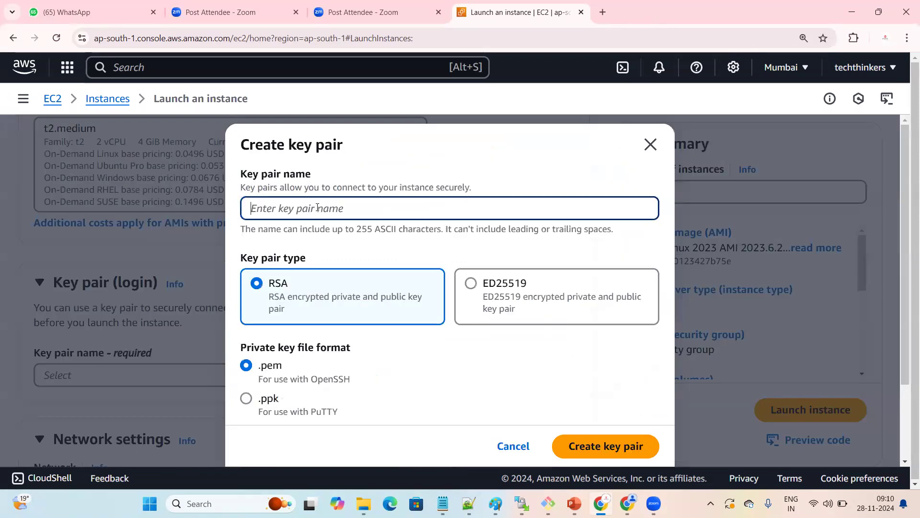
text(newkp)
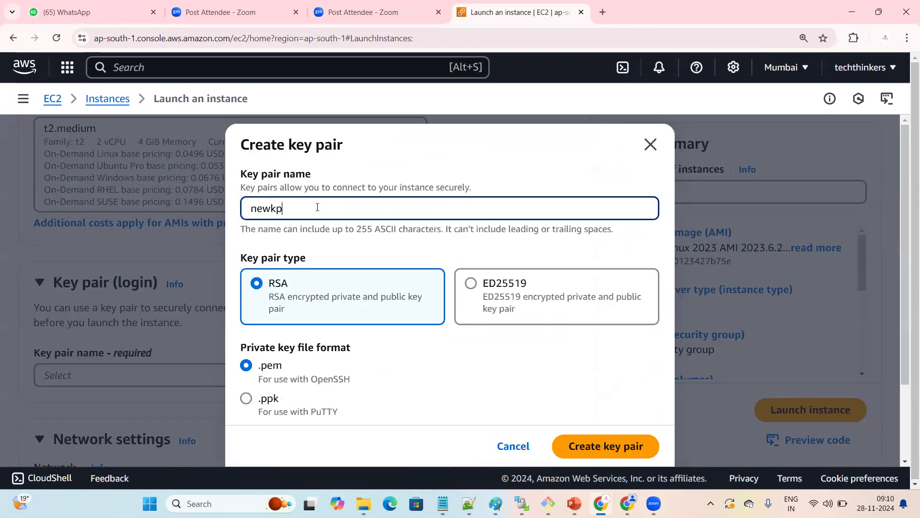
click(604, 445)
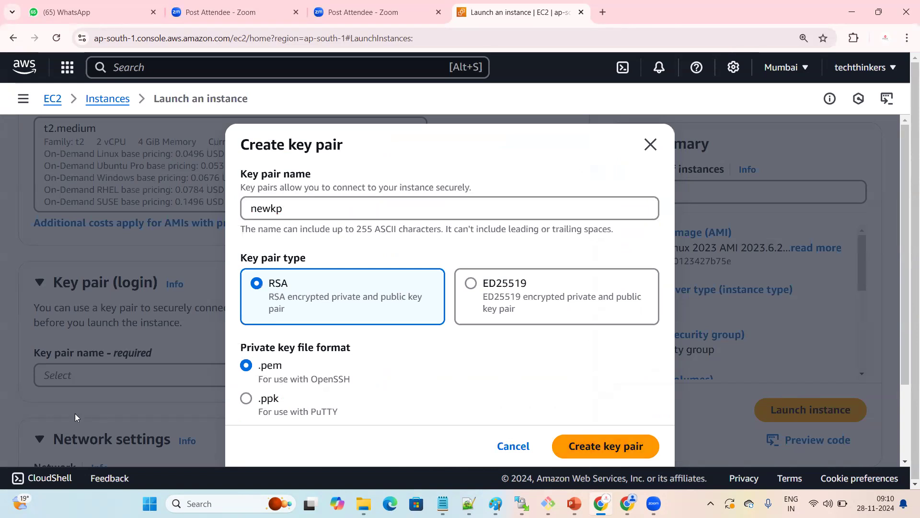
Step: Allow HTTP traffic from the internet in the new security group of the network settings
scroll(72, 288, down, 3)
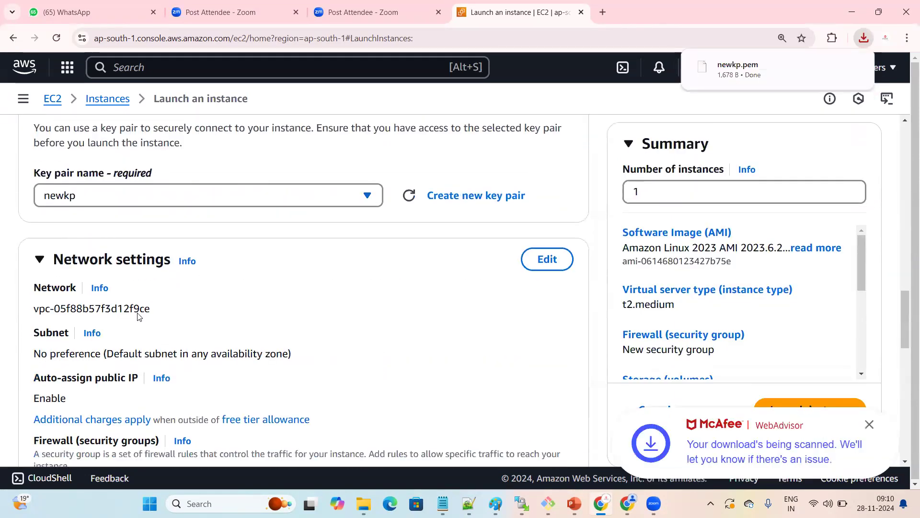
drag(50, 259, 171, 262)
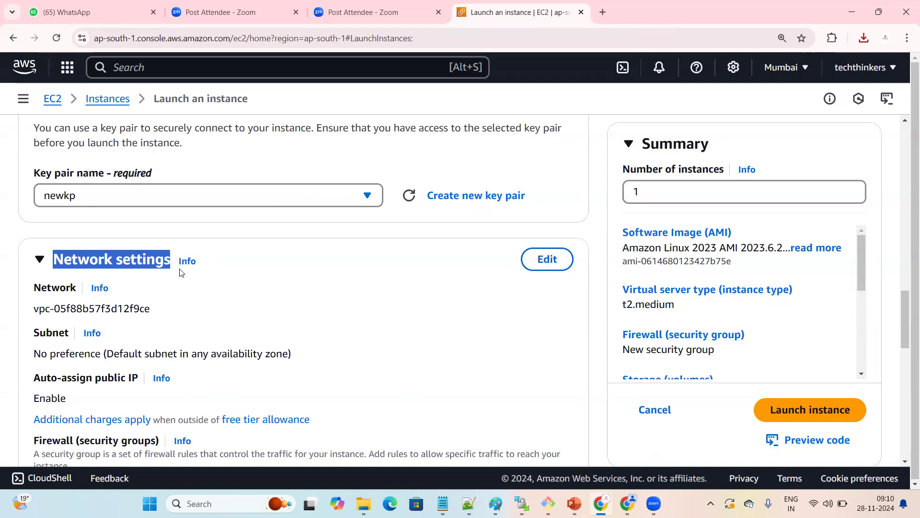
scroll(75, 287, down, 3)
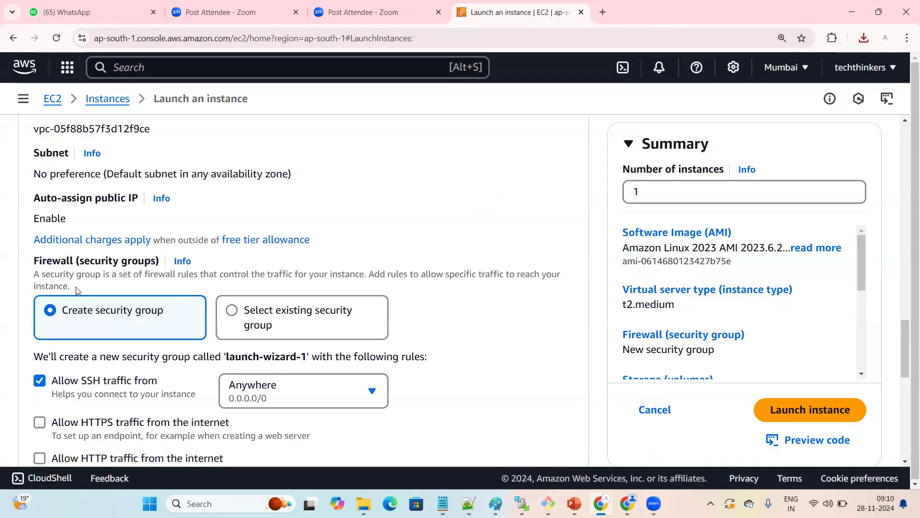
scroll(143, 288, down, 2)
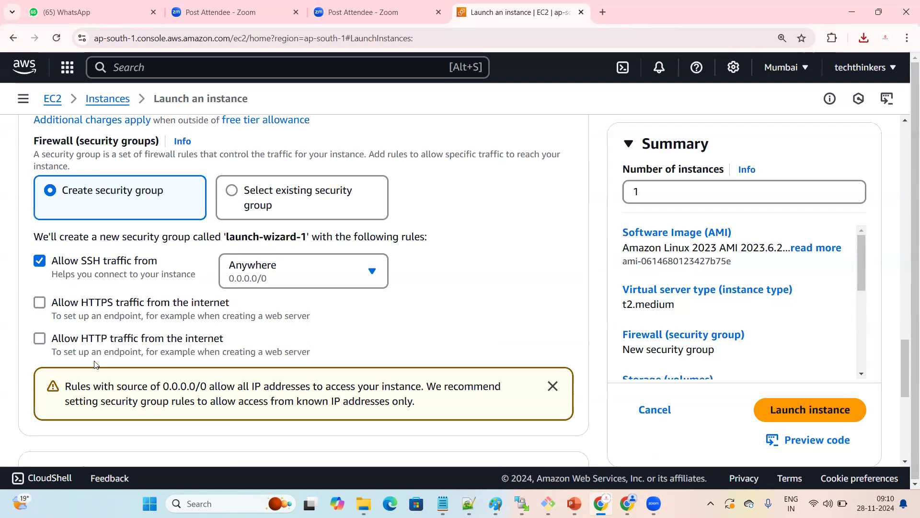
click(40, 339)
Step: Expand the advanced details and place the cursor in the empty user data field
scroll(120, 346, down, 7)
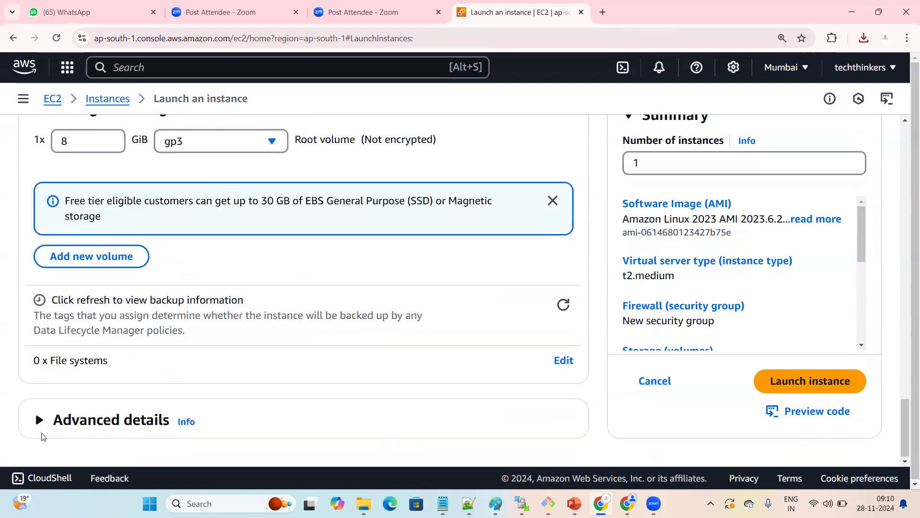
click(42, 434)
scroll(268, 304, down, 10)
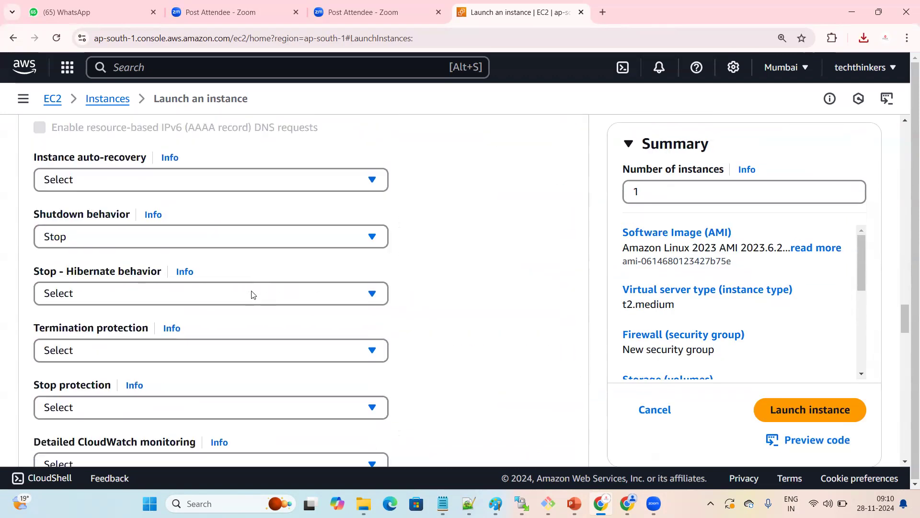
scroll(252, 293, up, 15)
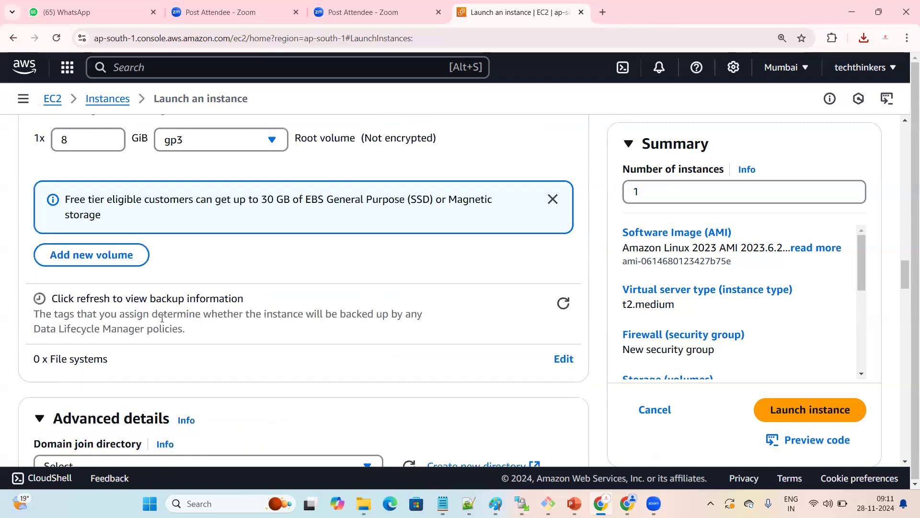
scroll(163, 318, down, 3)
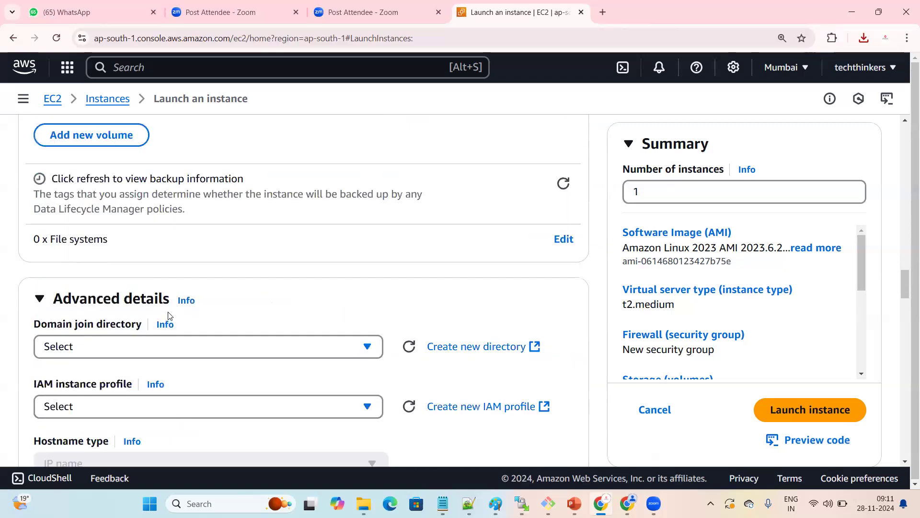
scroll(165, 316, down, 10)
scroll(172, 317, down, 15)
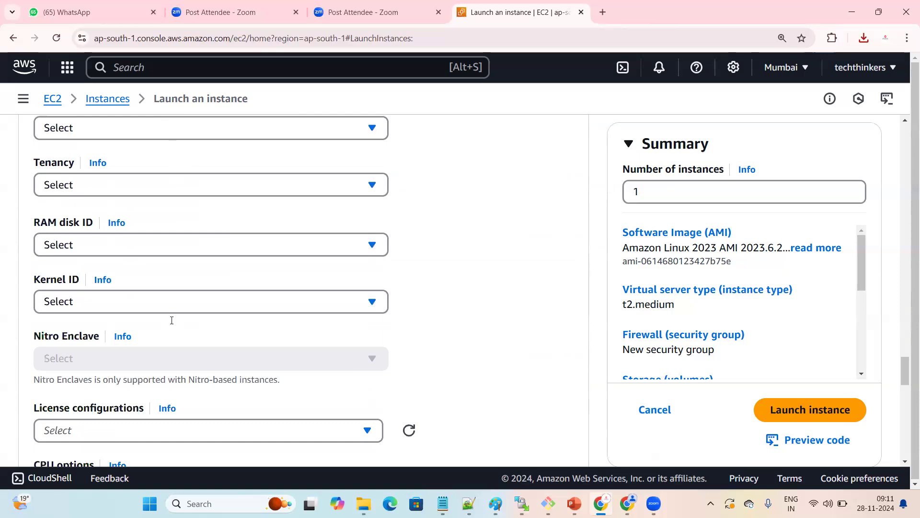
click(142, 208)
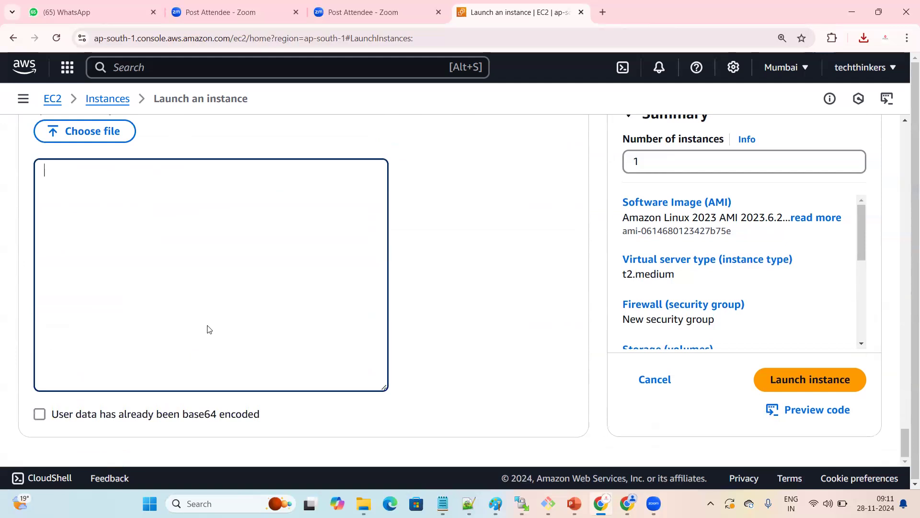
Step: Copy the selected bootstrap script from the Day 15 notes in Notepad and paste it into the instance's user data in Chrome
key(alt+Tab)
right_click(69, 256)
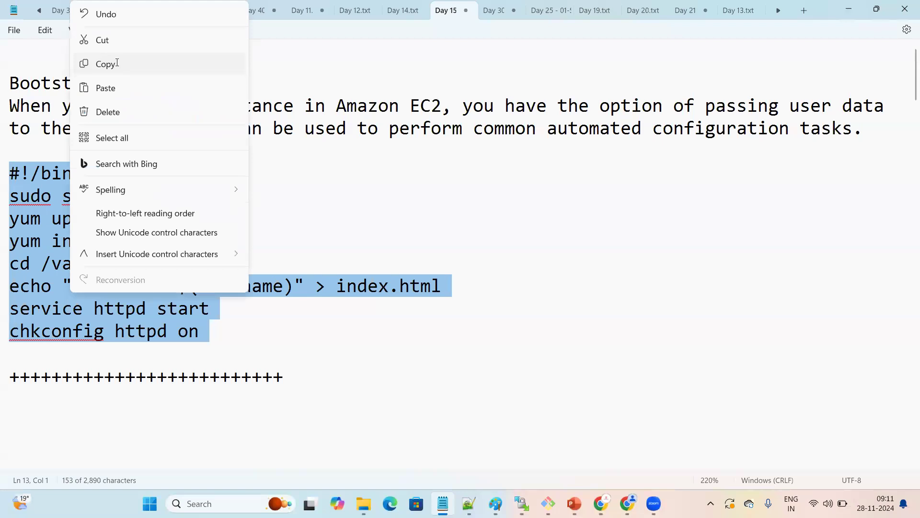
click(117, 63)
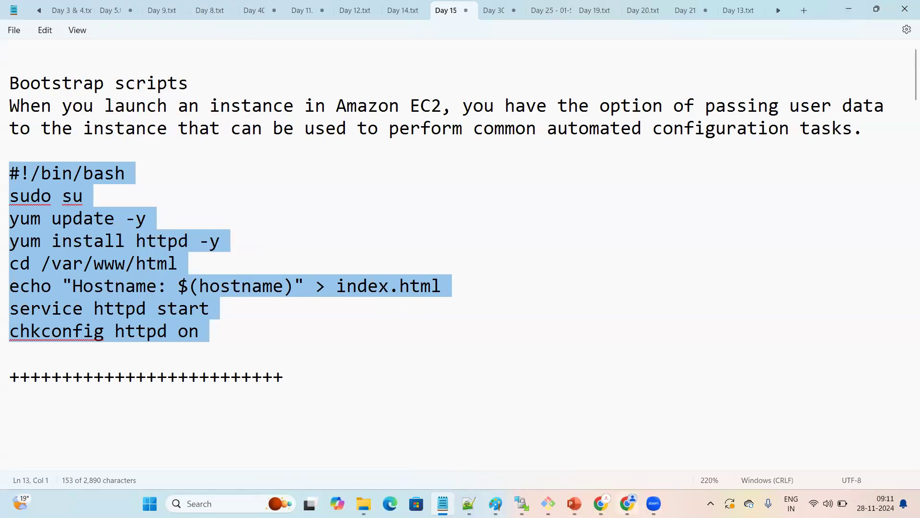
click(601, 503)
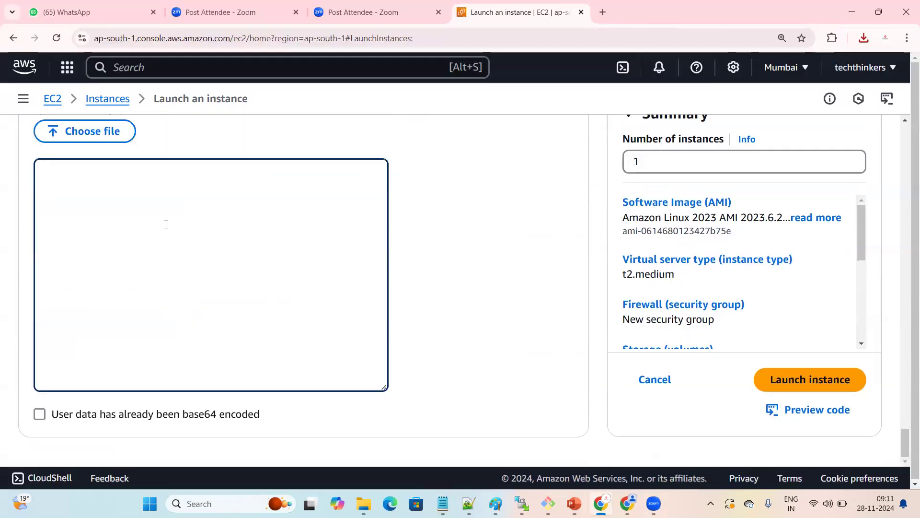
key(ctrl+v)
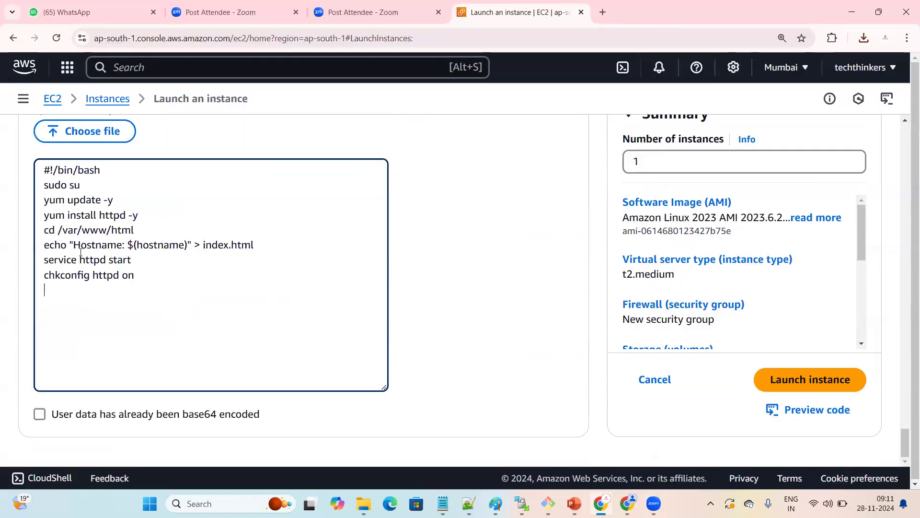
Step: Replace the quoted echo text in the user data script with "MYGOOGLE - 1"
drag(73, 245, 187, 247)
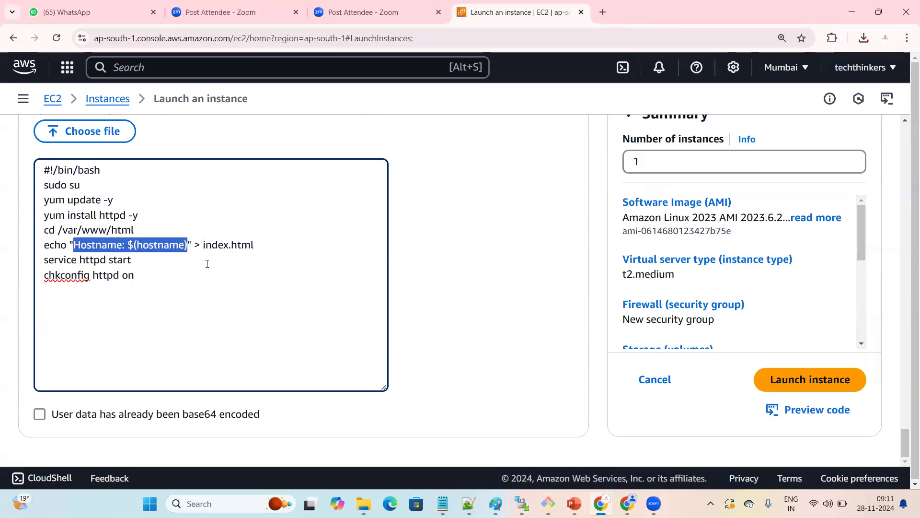
key(BackSpace)
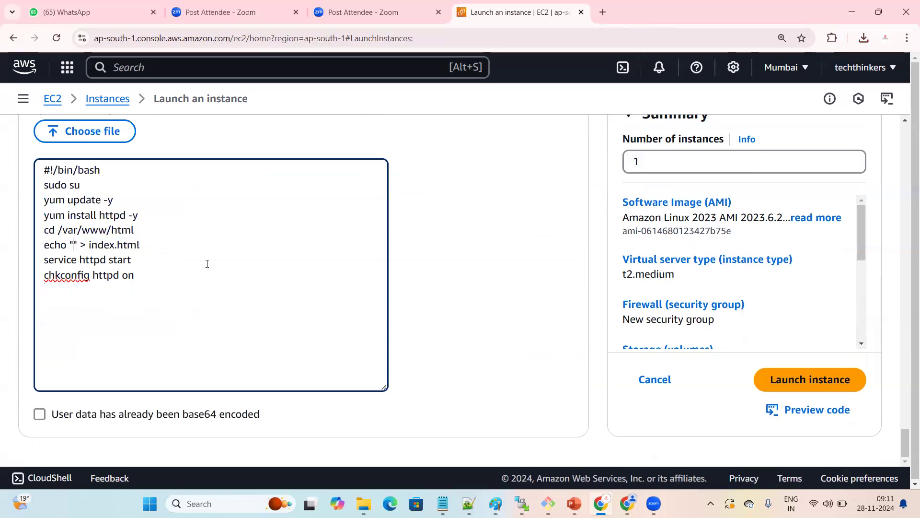
text(MY)
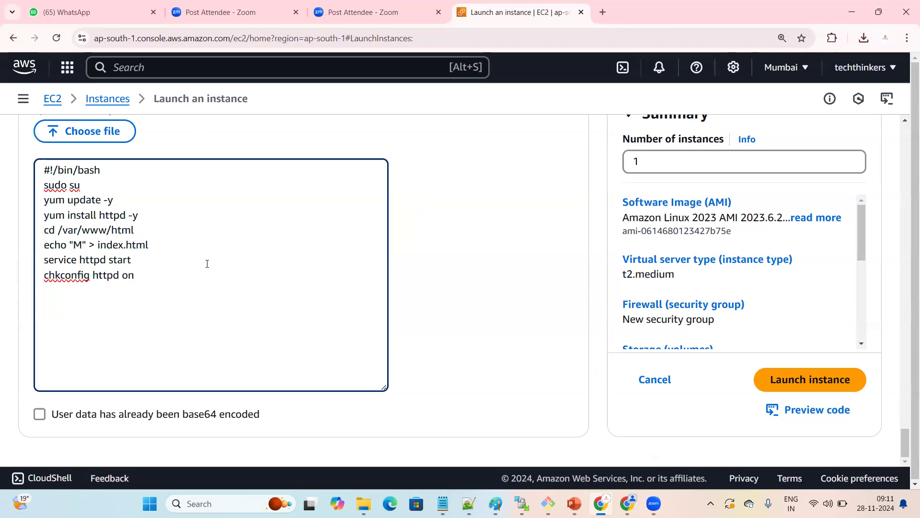
text(GOO)
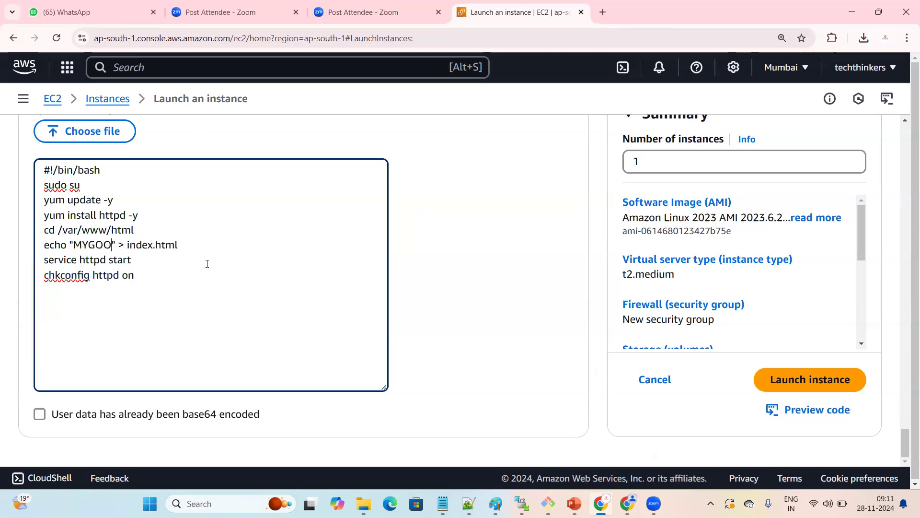
text(GLE -)
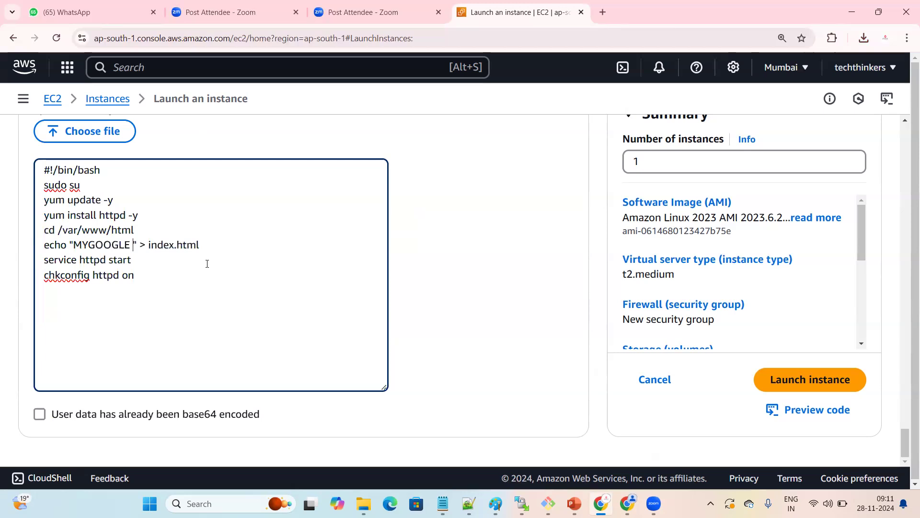
text( 1)
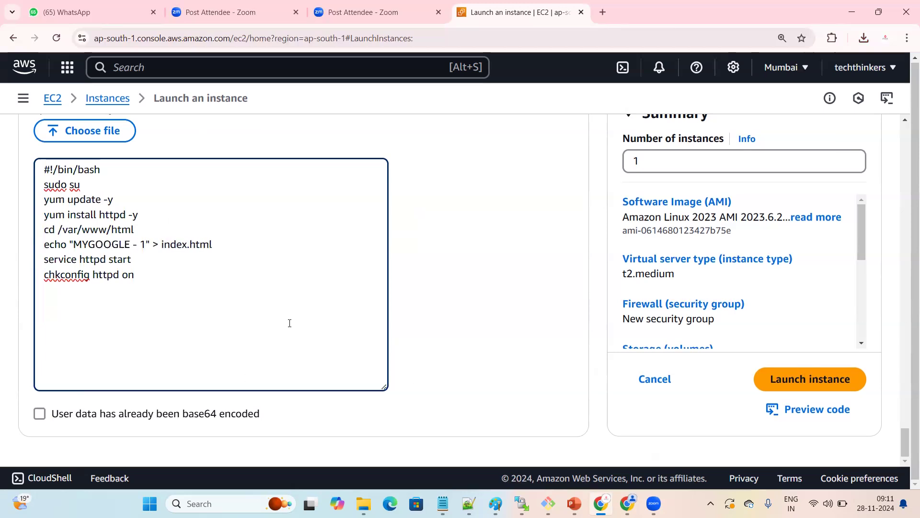
Step: Launch the configured instance and go to the Instances list
drag(134, 275, 1, 184)
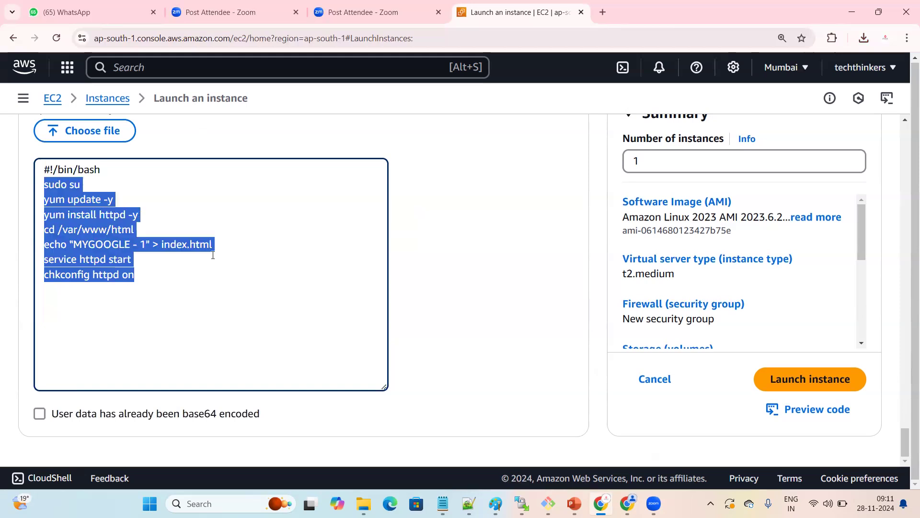
click(836, 374)
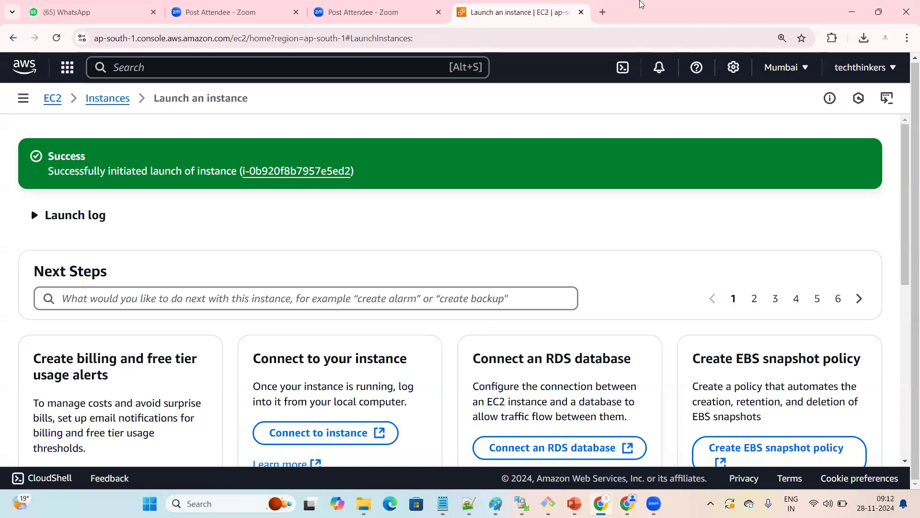
click(96, 102)
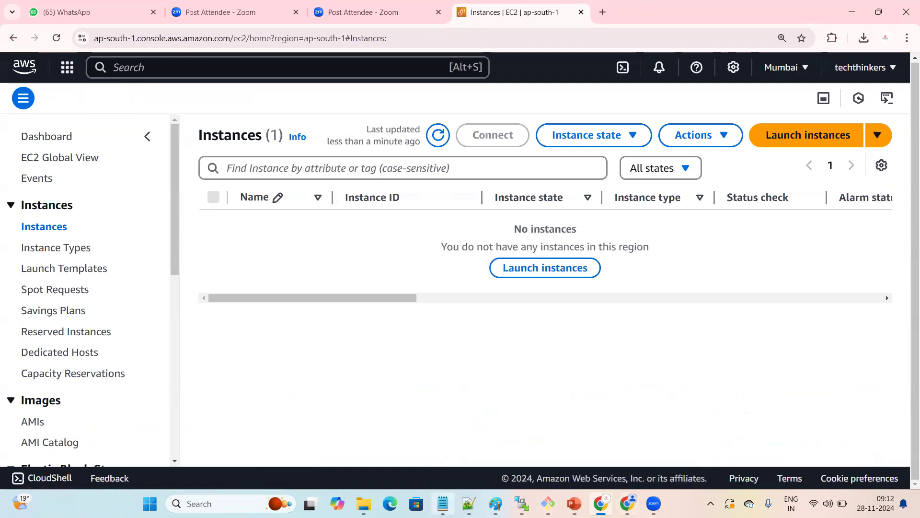
Step: Switch to Notepad and review the bootstrap script's httpd install line and the echo line that writes to index.html
mouse_move(469, 503)
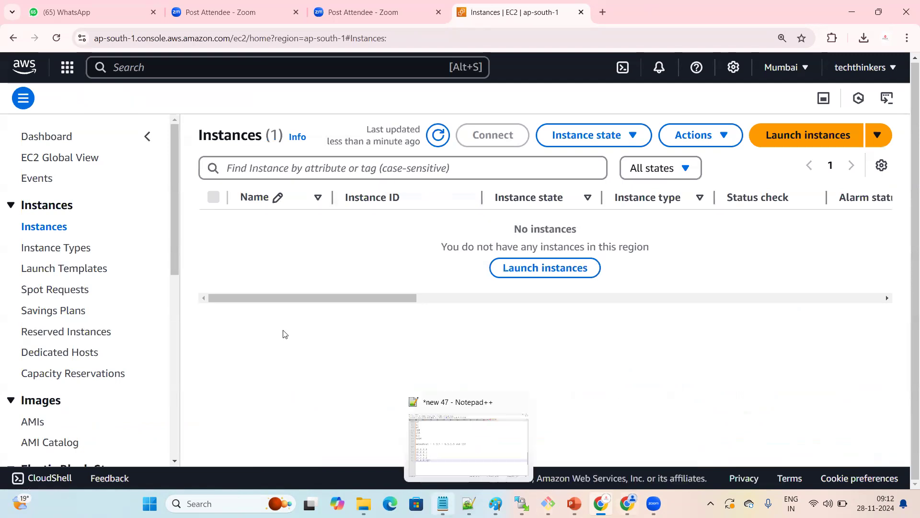
key(alt+Tab)
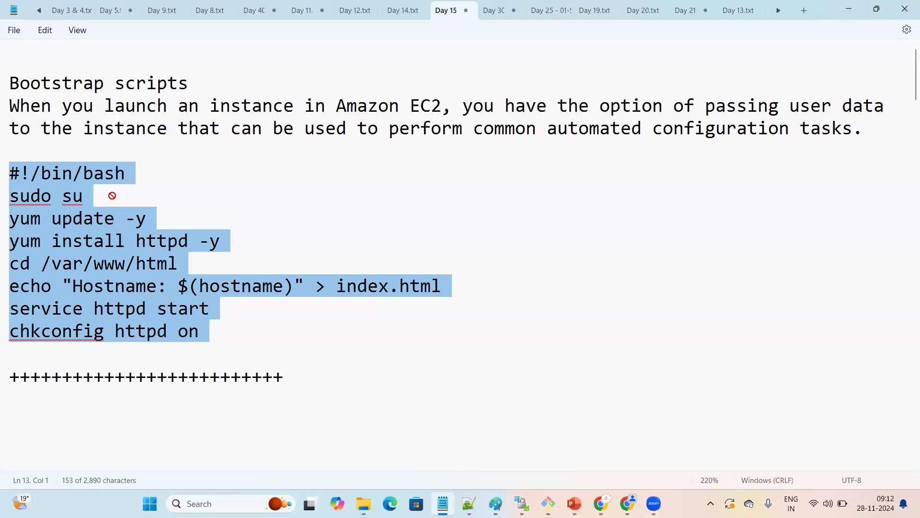
drag(140, 244, 171, 240)
click(368, 312)
drag(337, 285, 478, 289)
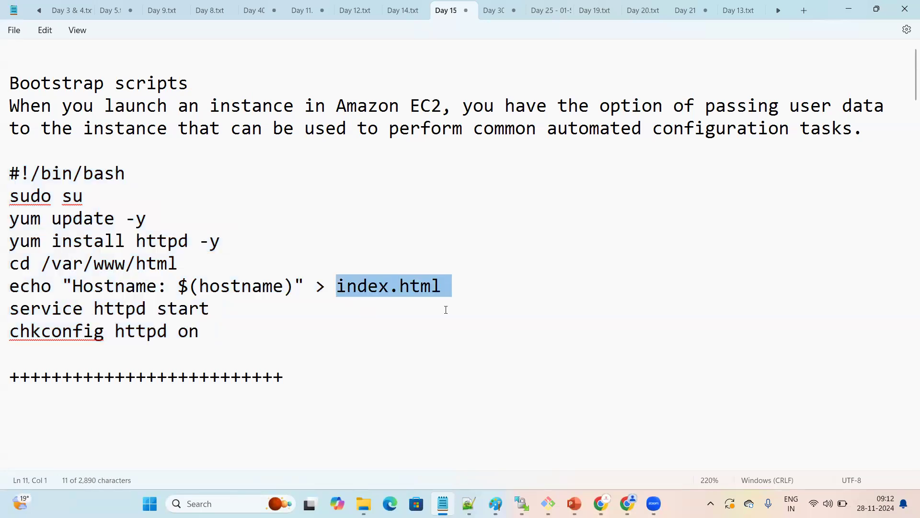
click(367, 318)
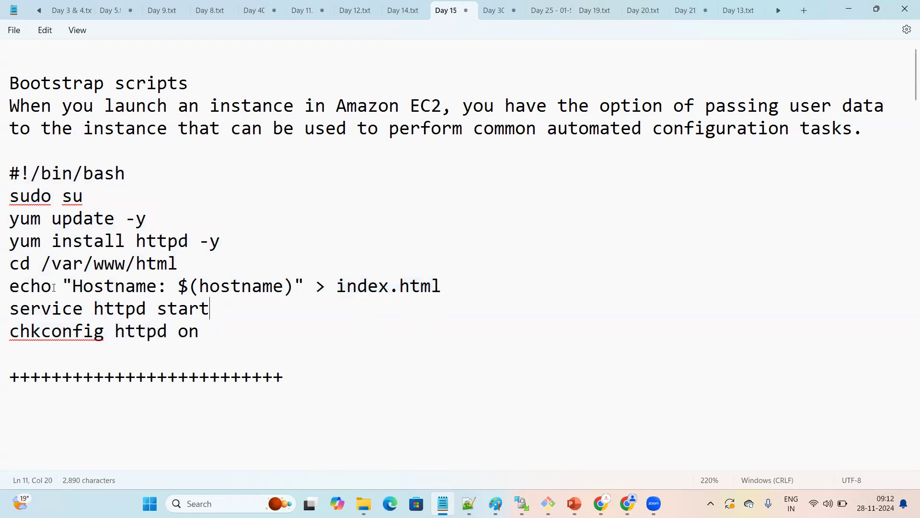
drag(72, 286, 442, 290)
click(330, 293)
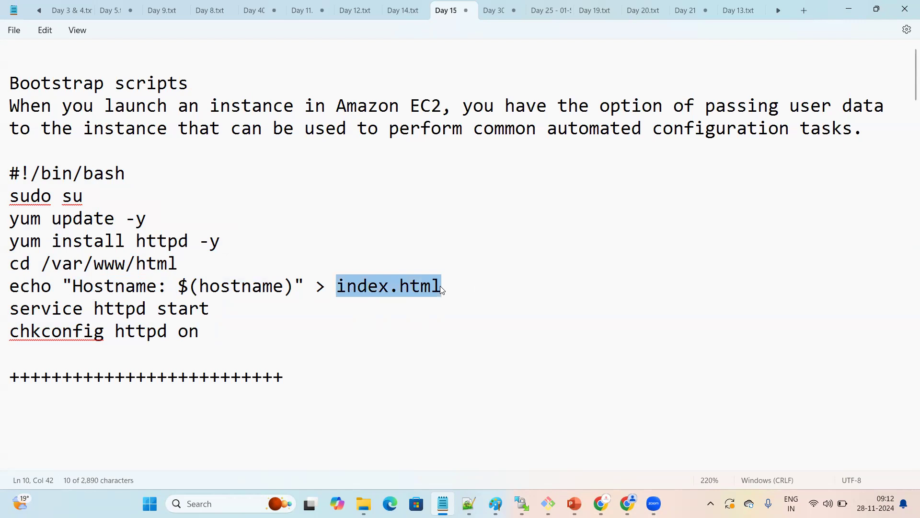
click(357, 317)
click(337, 286)
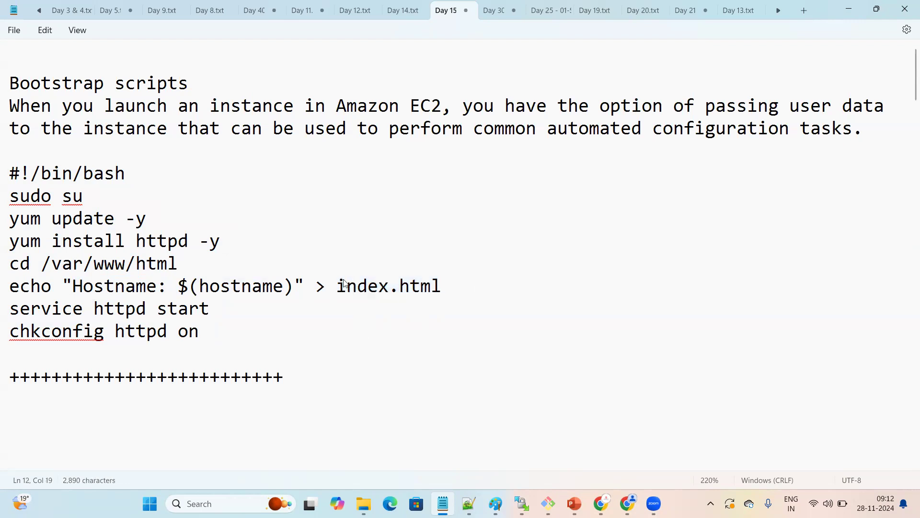
shift+click(438, 293)
key(shift+Right)
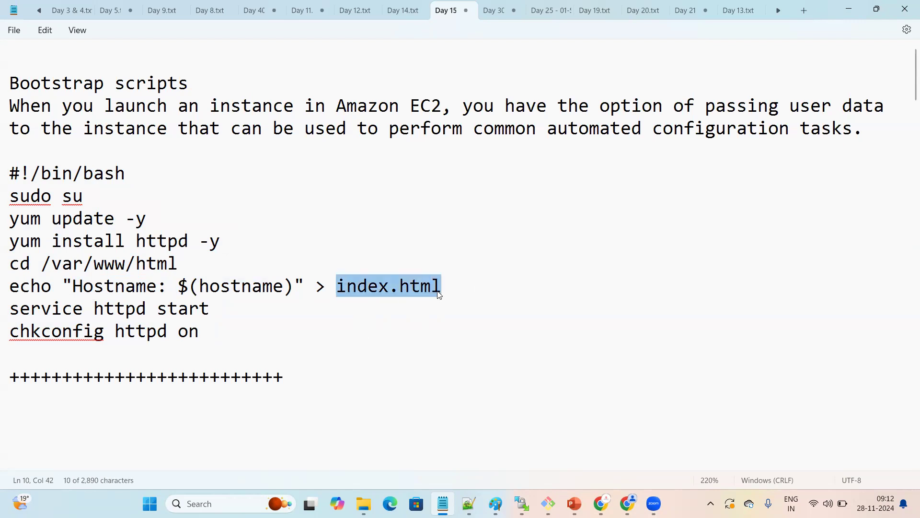
Step: Review the bootstrap script's echo text, index.html target and httpd service lines, ending with the whole script block
key(Down)
drag(337, 287, 432, 290)
drag(76, 287, 293, 294)
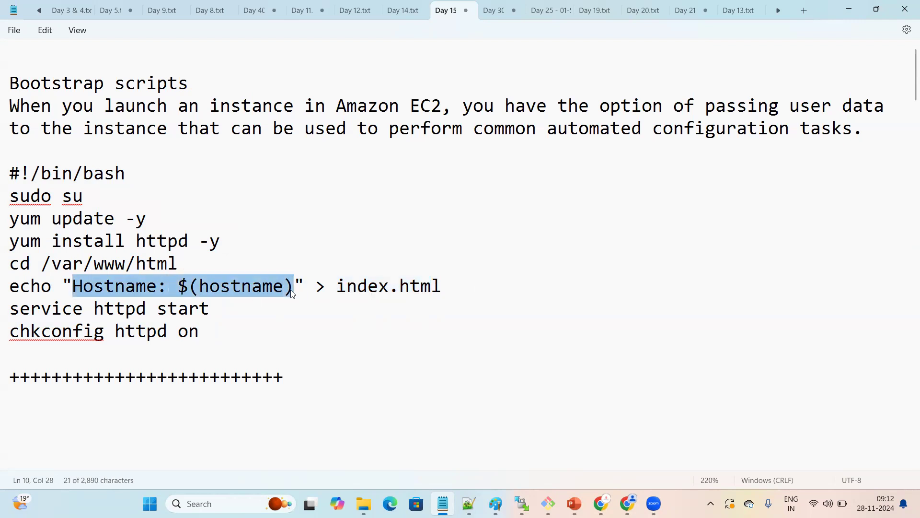
click(387, 324)
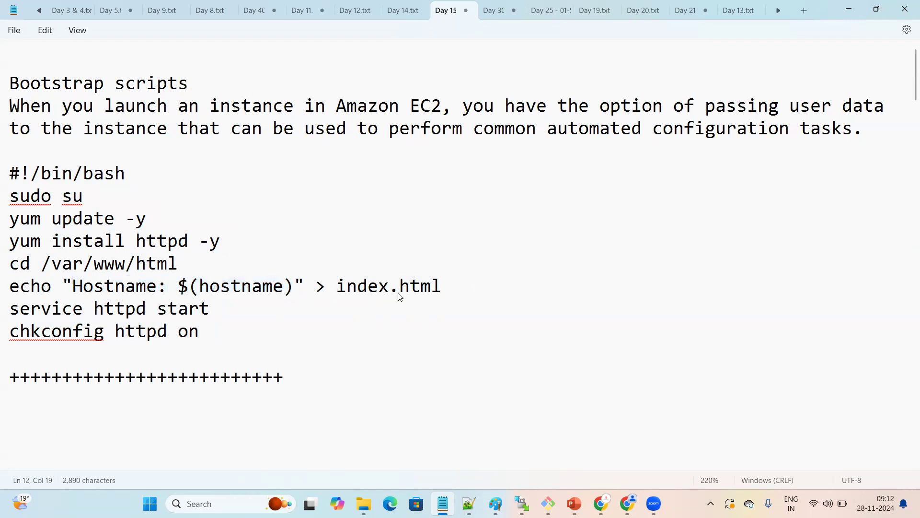
drag(336, 288, 450, 326)
click(434, 339)
drag(9, 175, 456, 352)
click(451, 335)
Step: Switch to Chrome, list the running EC2 instances from the dashboard and open the details of server1
key(alt+Tab)
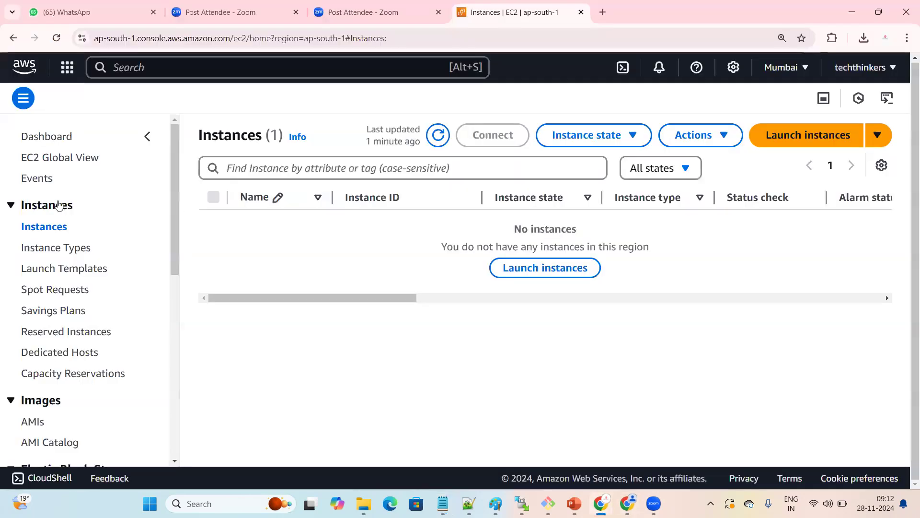
click(47, 136)
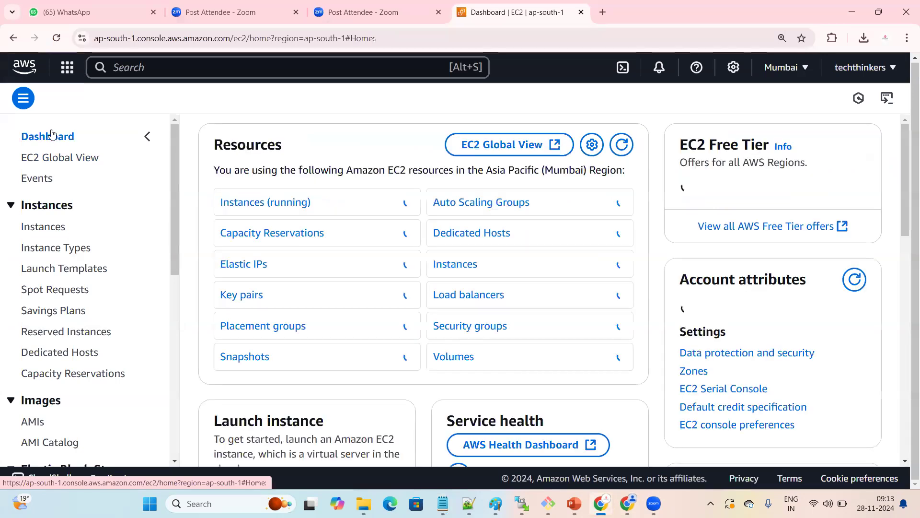
click(296, 203)
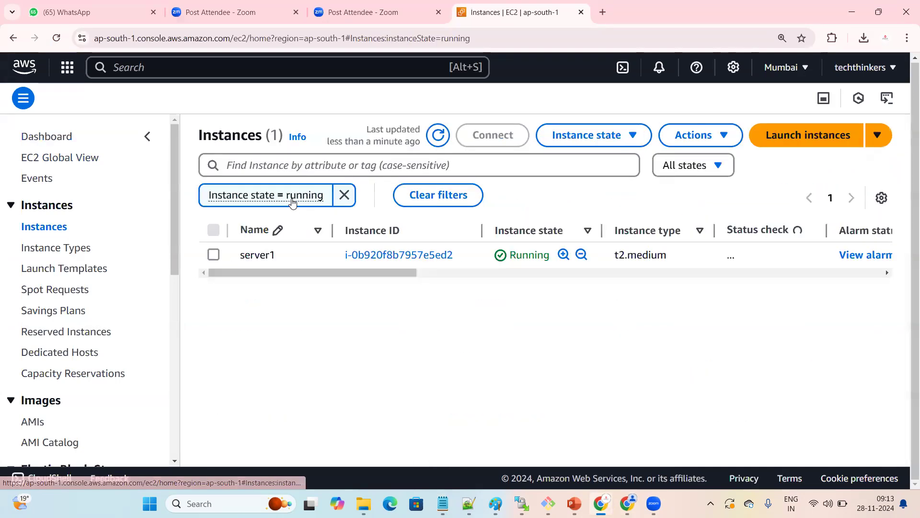
click(436, 255)
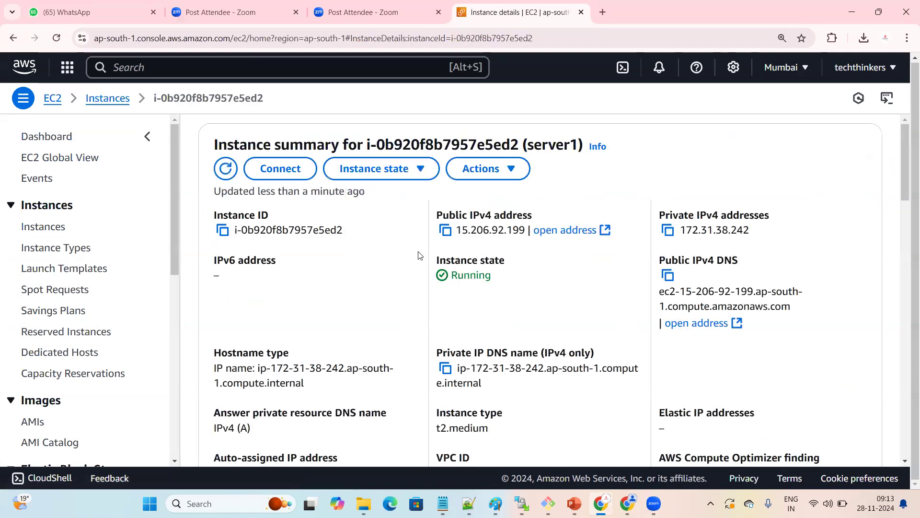
Step: Copy server1's public IPv4 address and load it in a new browser tab
click(448, 235)
click(448, 234)
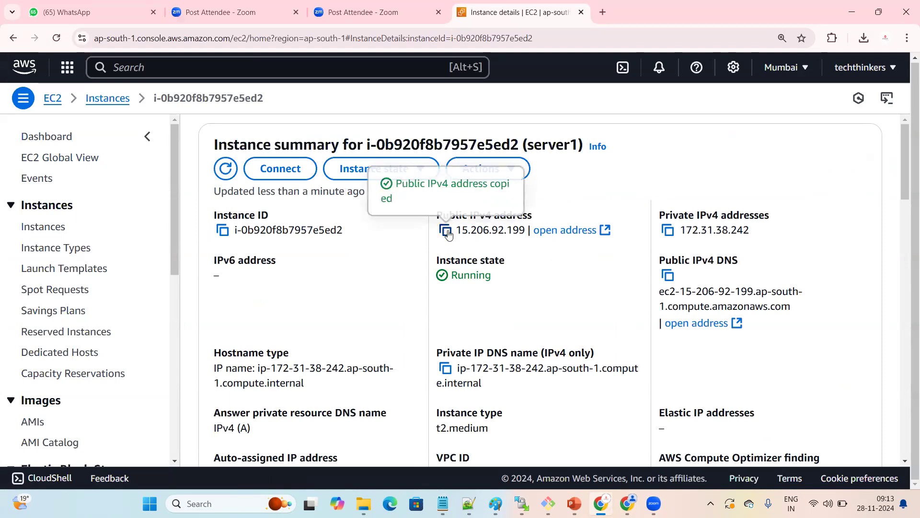
click(602, 12)
key(ctrl+v)
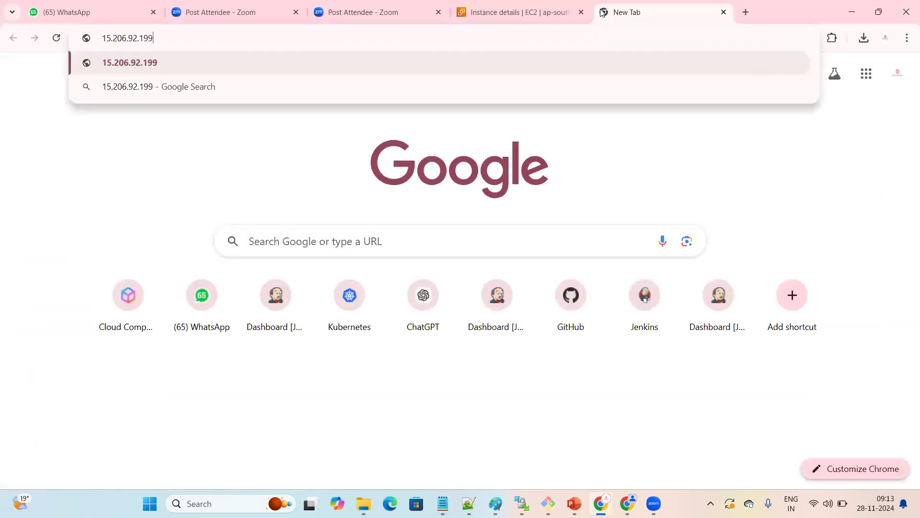
key(Return)
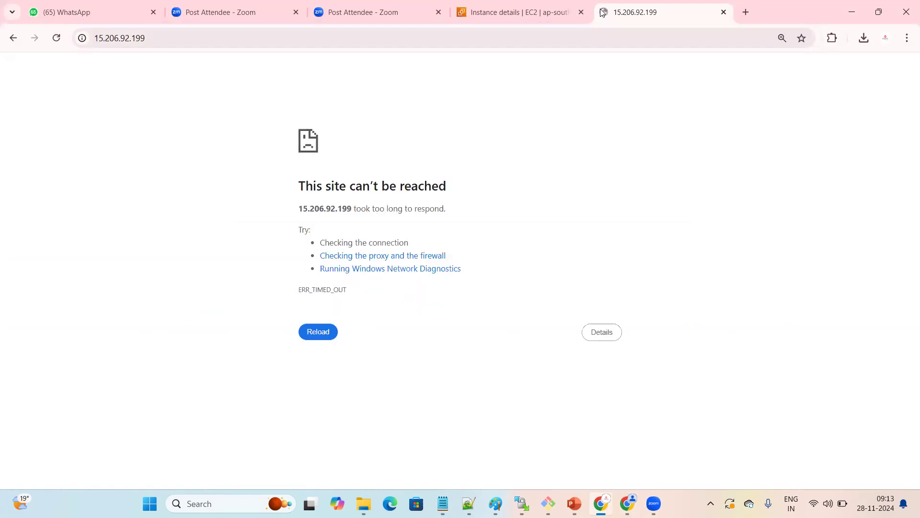
Step: Reload the server1 web page several times and resubmit its IP address
key(F5)
key(F5)
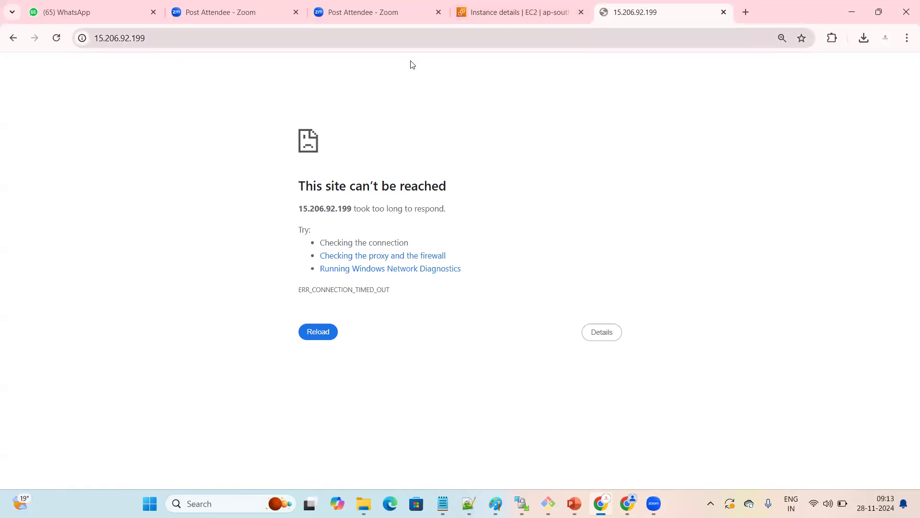
key(F5)
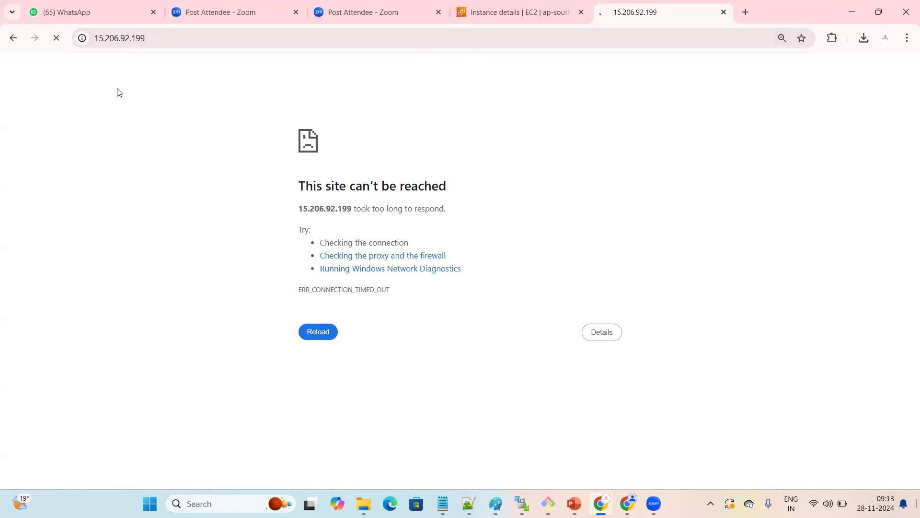
click(161, 42)
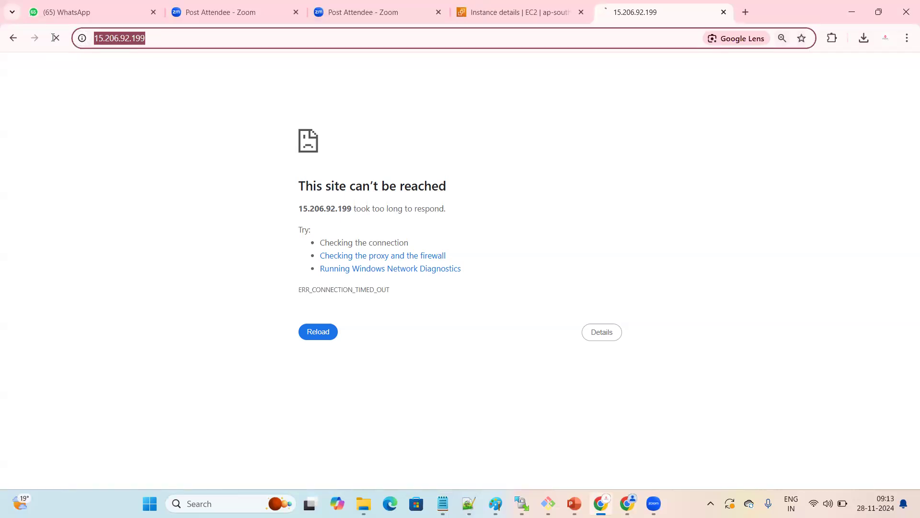
key(Return)
click(126, 31)
click(105, 73)
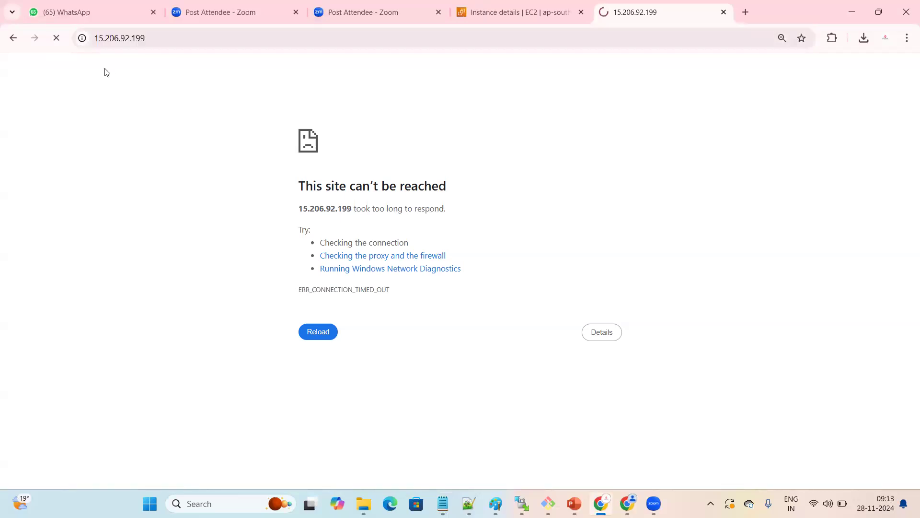
Step: Examine the IP address used for the web page and look over server1's instance details
drag(152, 37, 107, 84)
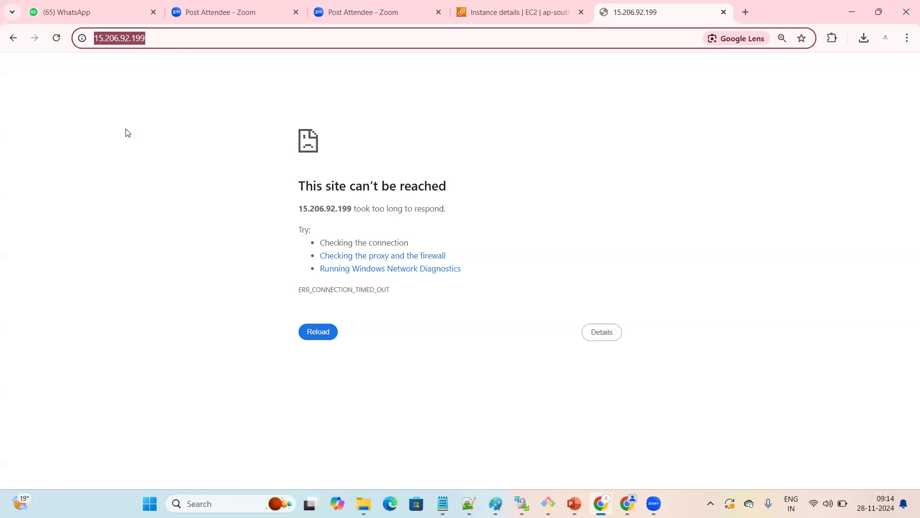
click(125, 132)
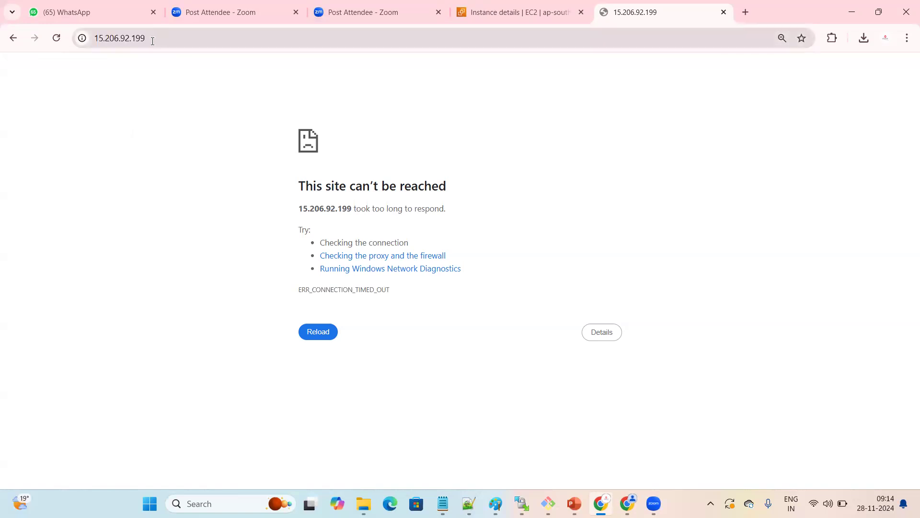
drag(164, 35, 89, 39)
click(187, 120)
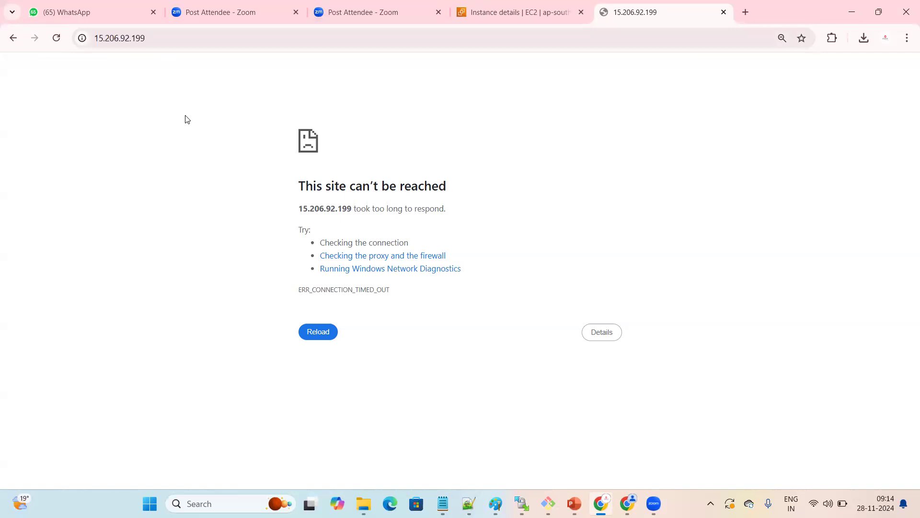
click(527, 10)
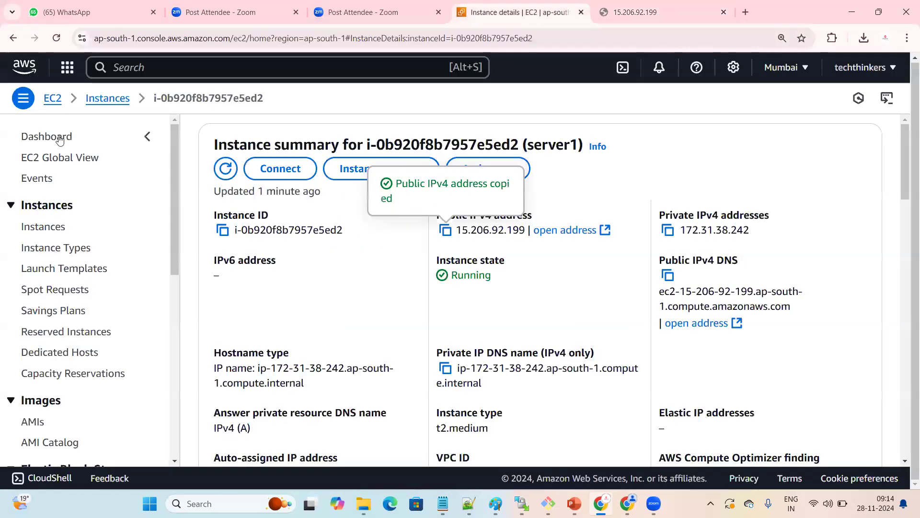
scroll(471, 267, down, 7)
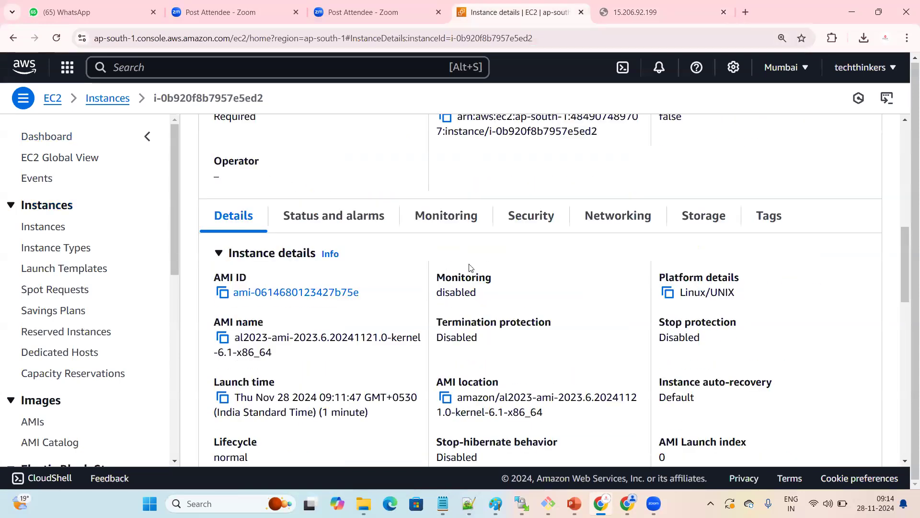
click(634, 11)
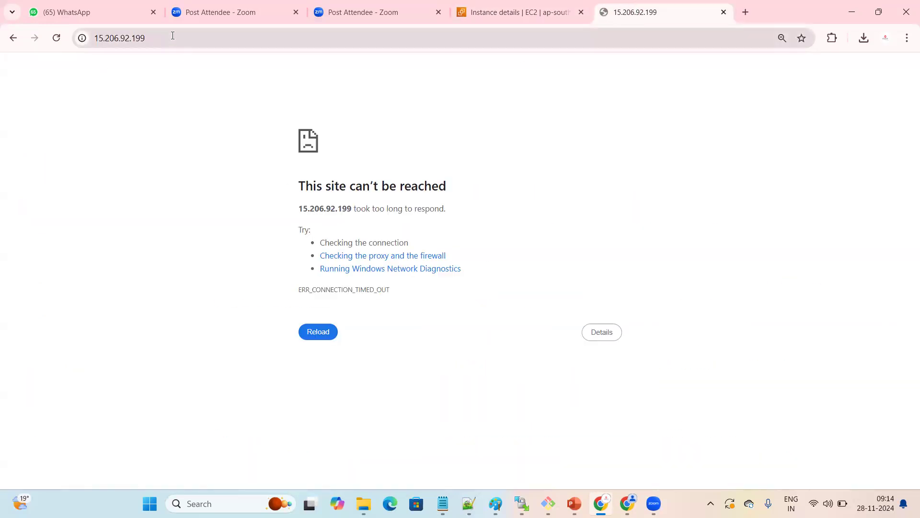
click(125, 38)
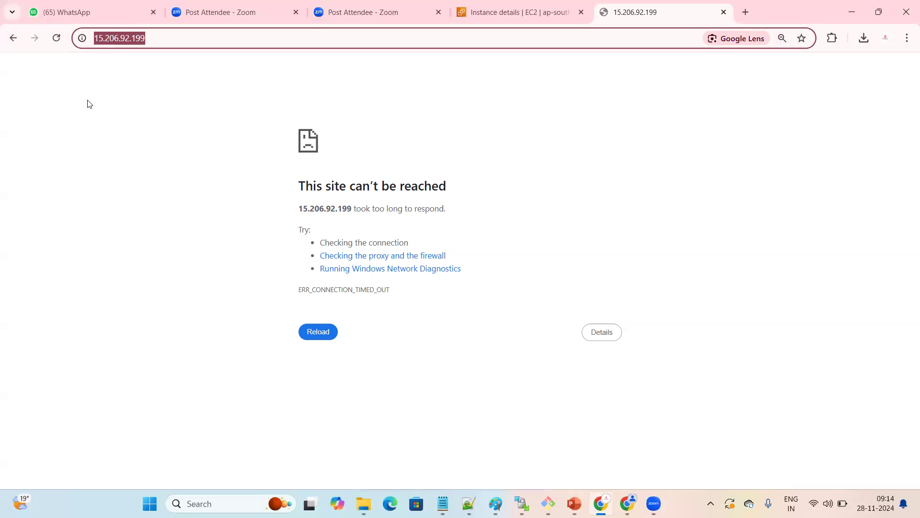
click(164, 40)
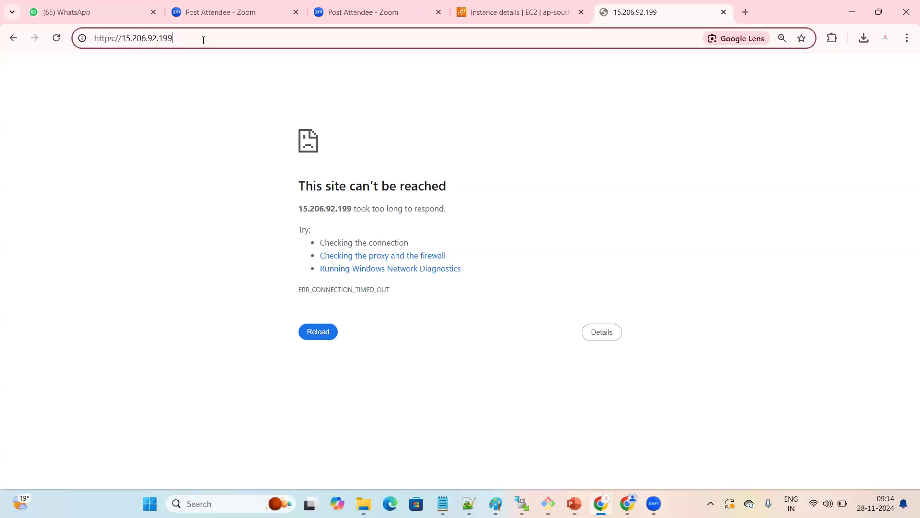
click(140, 120)
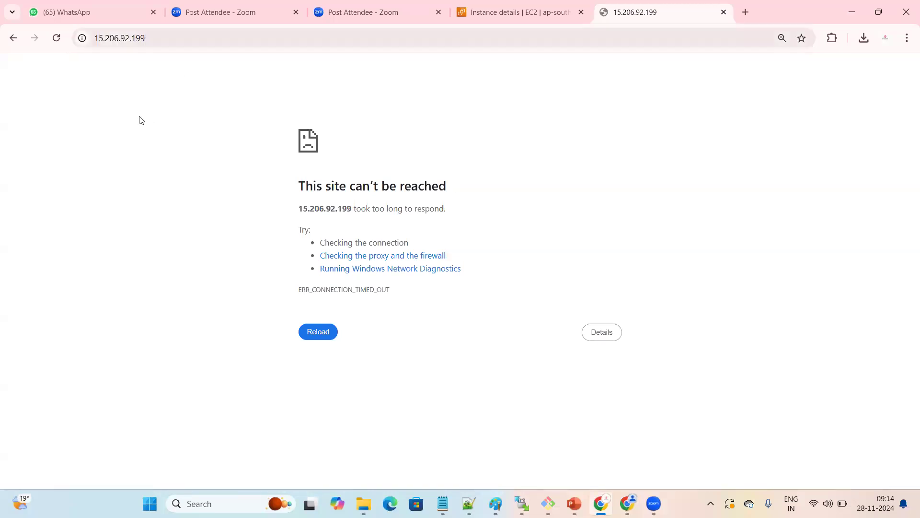
drag(165, 40, 85, 39)
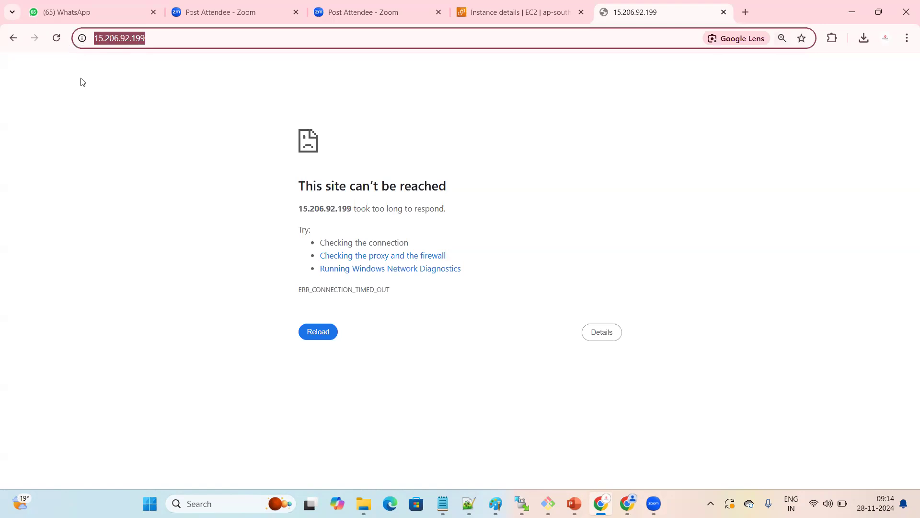
click(147, 57)
drag(176, 39, 3, 60)
Step: Switch to Notepad++ and add the example domain "vamsicloud.com" on a new line below the IP list, leaving it selected
key(alt+Tab)
key(Return)
key(Return)
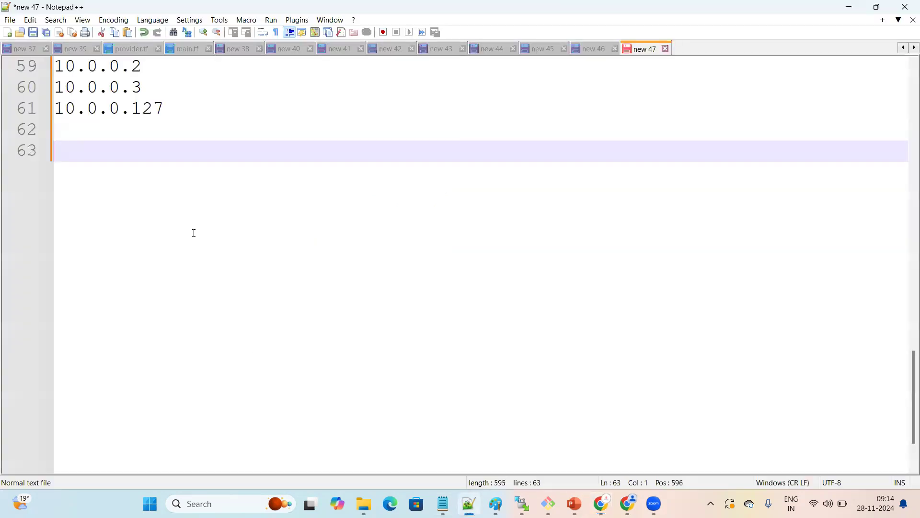
text(vamsiclo)
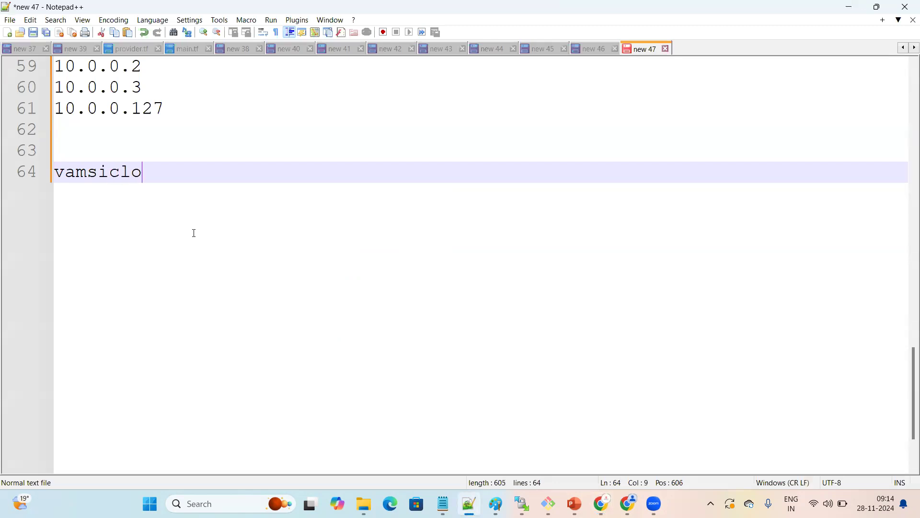
text(ud.com)
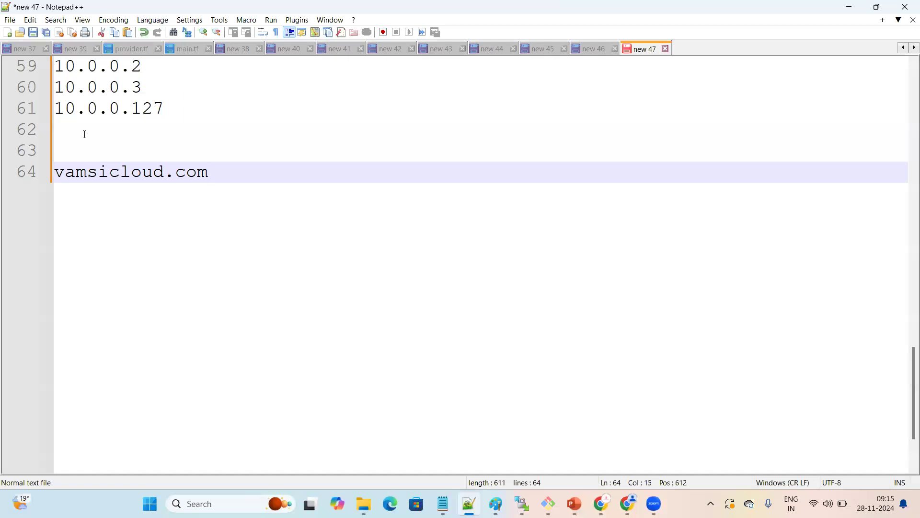
key(shift+Home)
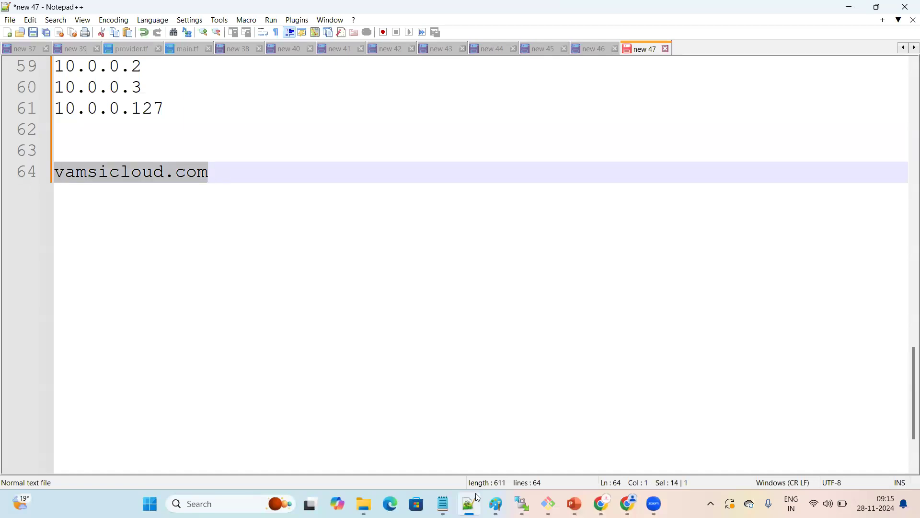
Step: Switch back to Chrome and check whether the server1 web page loads
mouse_move(601, 503)
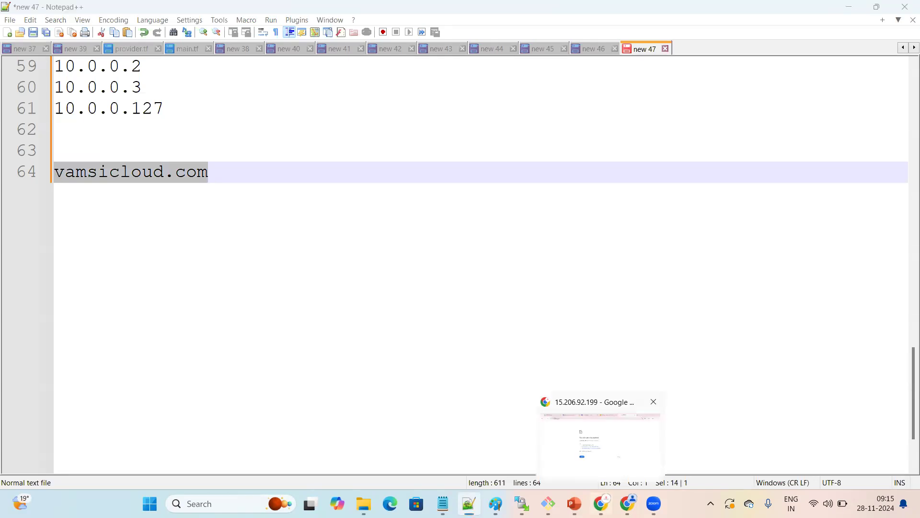
click(599, 436)
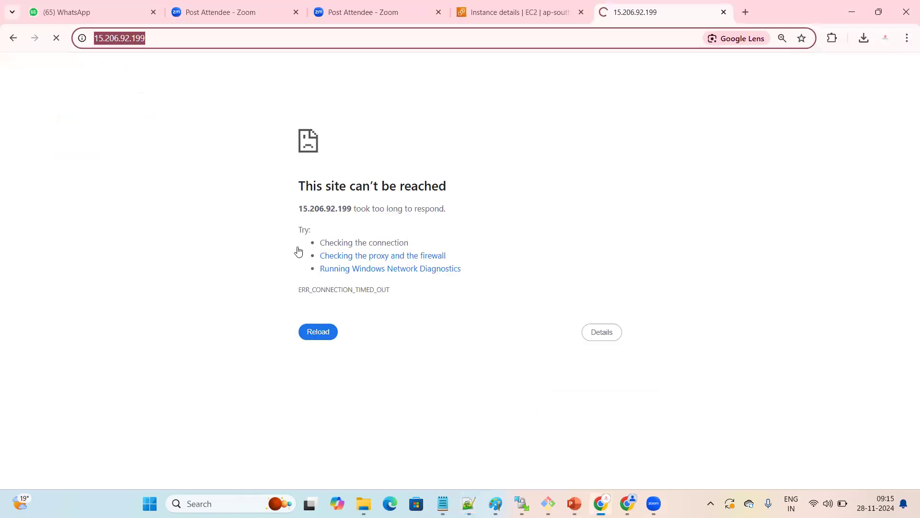
click(314, 321)
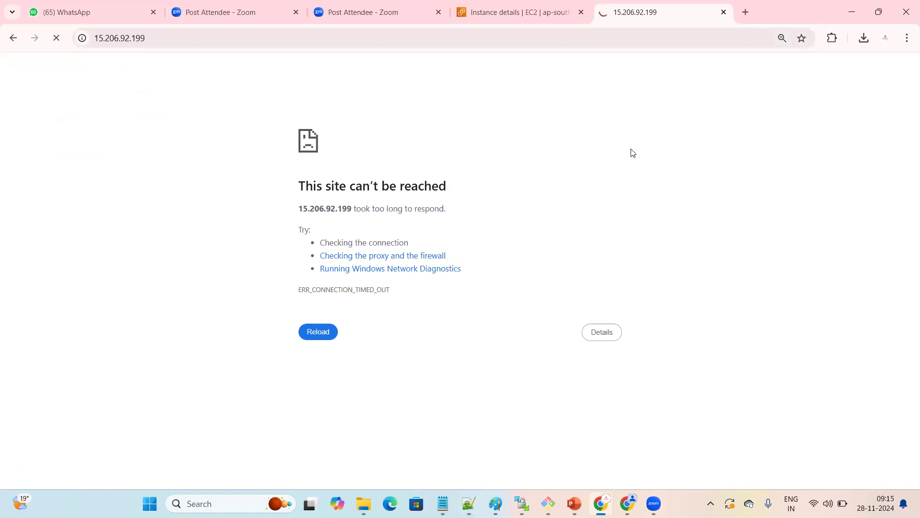
key(ctrl+plus)
Step: Return to server1's instance details and view its security information down to the inbound and outbound rules
click(521, 8)
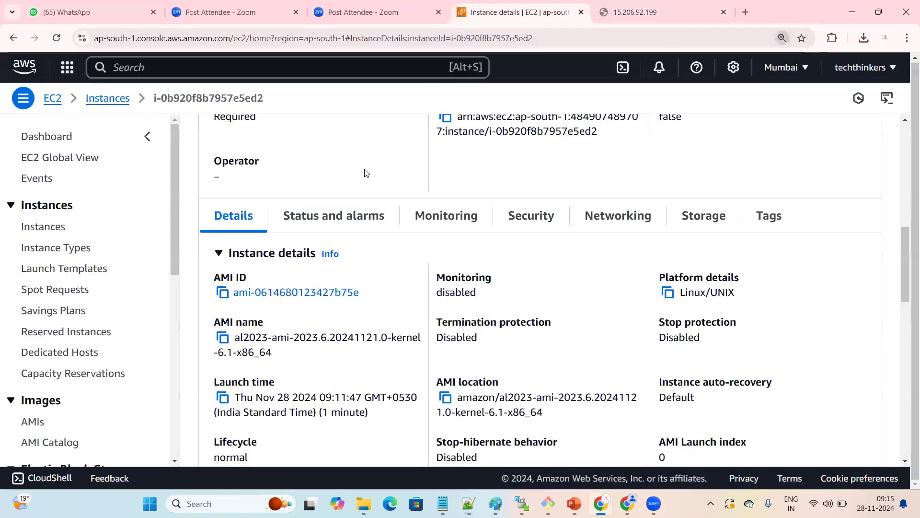
click(636, 8)
click(511, 11)
click(527, 224)
scroll(230, 331, down, 5)
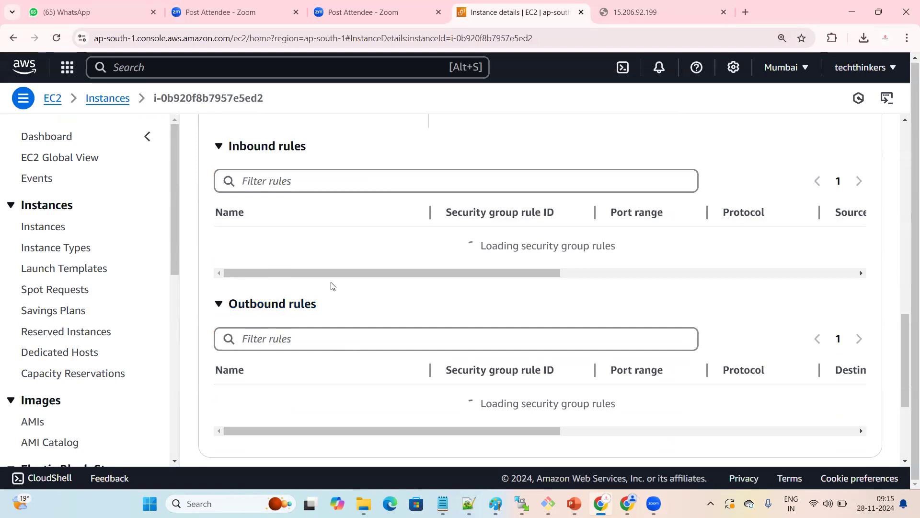
Step: Open server1's launch-wizard-1 security group and start editing its inbound rules
scroll(335, 277, up, 2)
scroll(335, 277, up, 2)
click(314, 309)
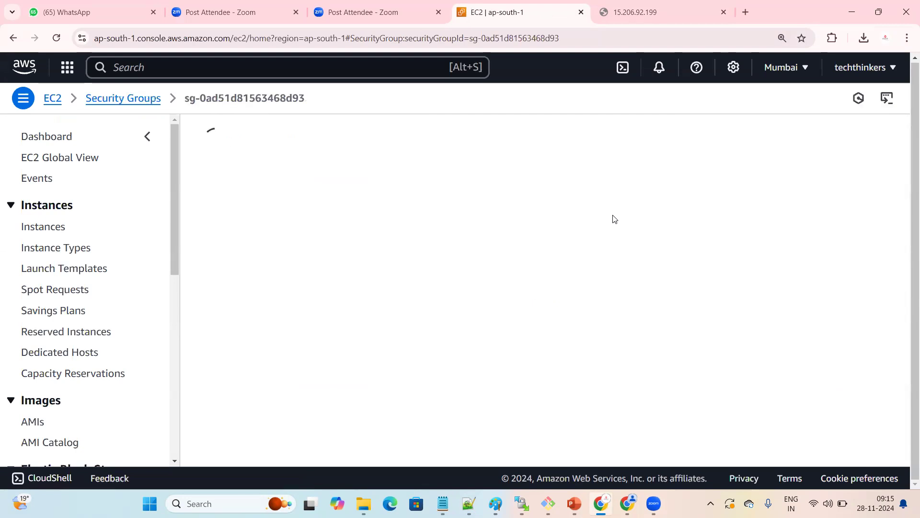
scroll(495, 228, down, 2)
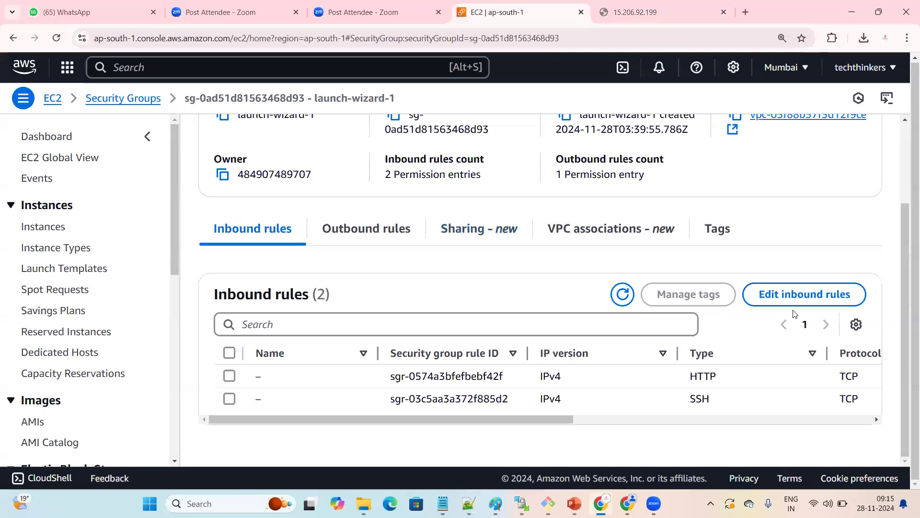
click(782, 297)
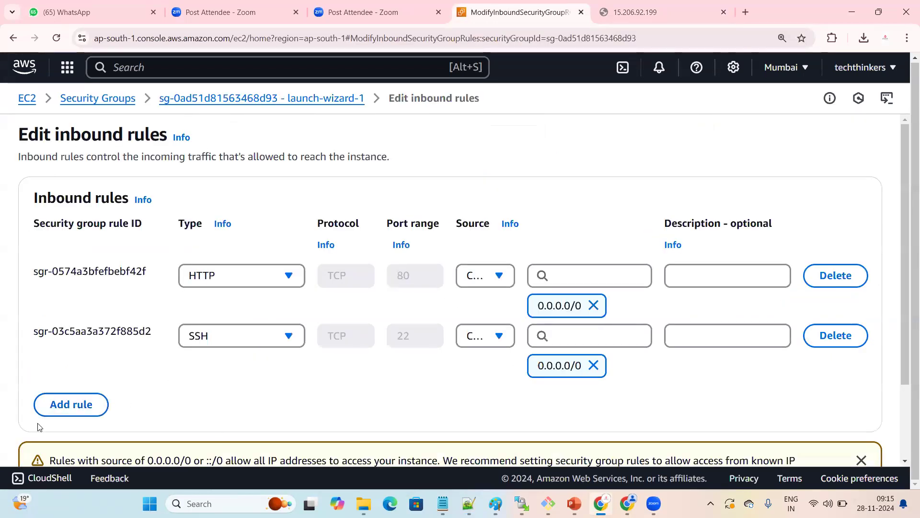
Step: Add an inbound rule allowing All traffic from Anywhere-IPv4 to the launch-wizard-1 security group and save the rules
click(77, 404)
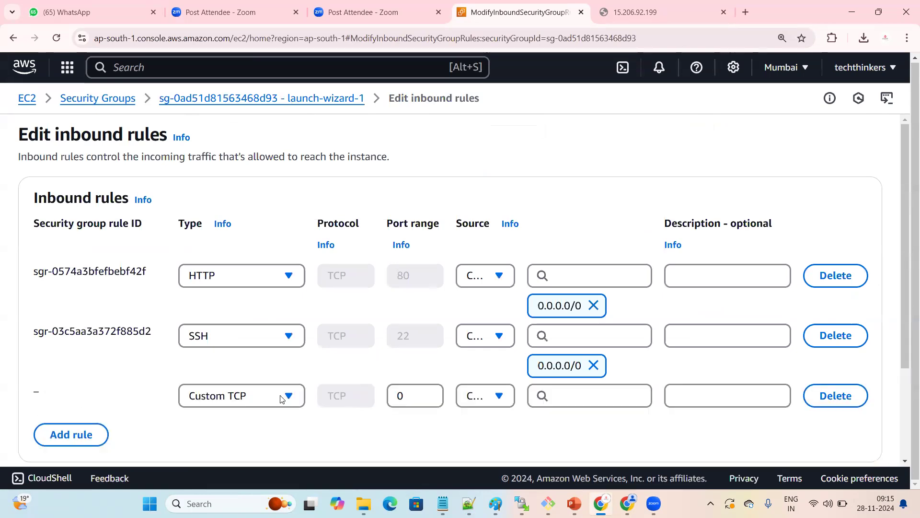
click(252, 394)
scroll(232, 343, down, 2)
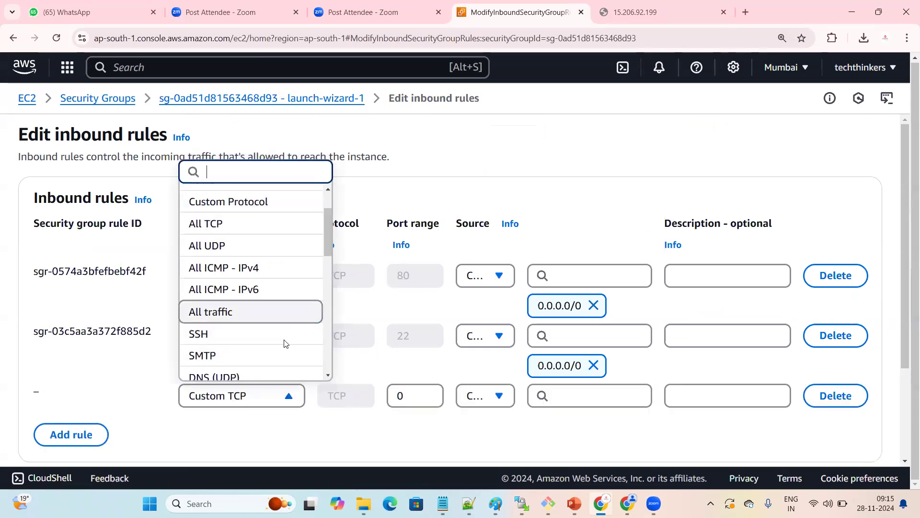
click(268, 312)
scroll(524, 381, down, 2)
click(501, 277)
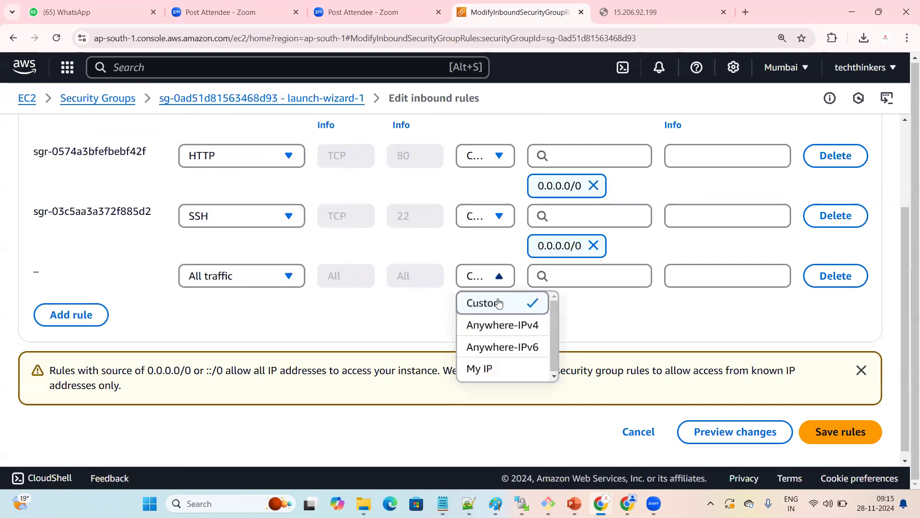
click(497, 325)
scroll(767, 383, down, 1)
click(833, 424)
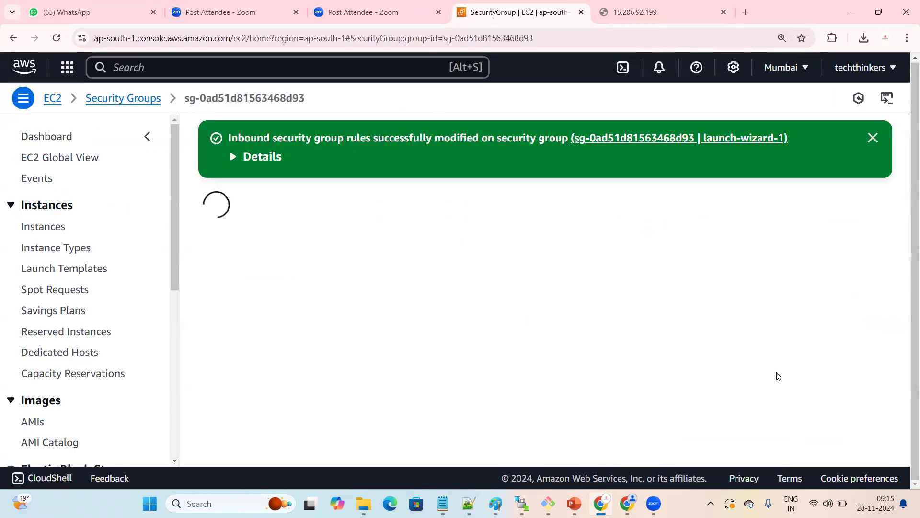
Step: Reload the server1 web page at 15.206.92.199 to test the changed inbound rules
click(647, 11)
click(302, 355)
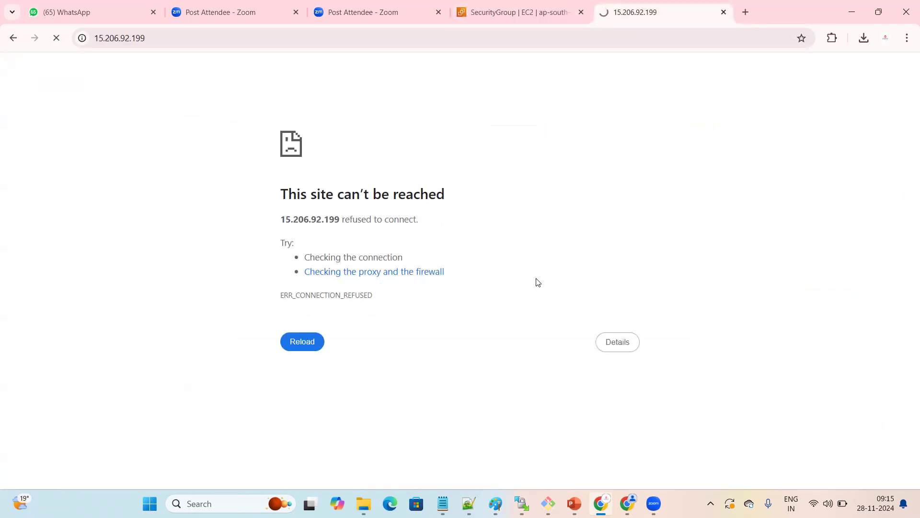
click(303, 340)
Step: List the EC2 instances in all states to check server1's instance type, and retry loading its web page
click(98, 10)
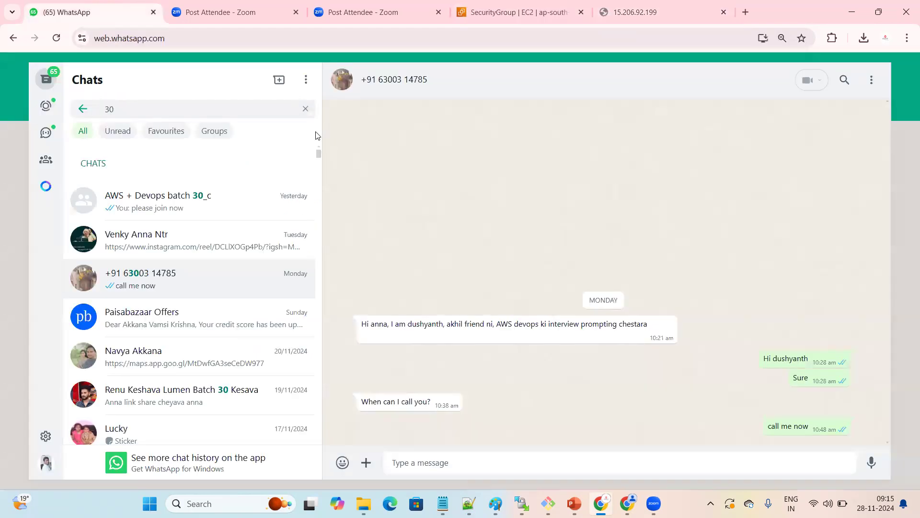
click(487, 10)
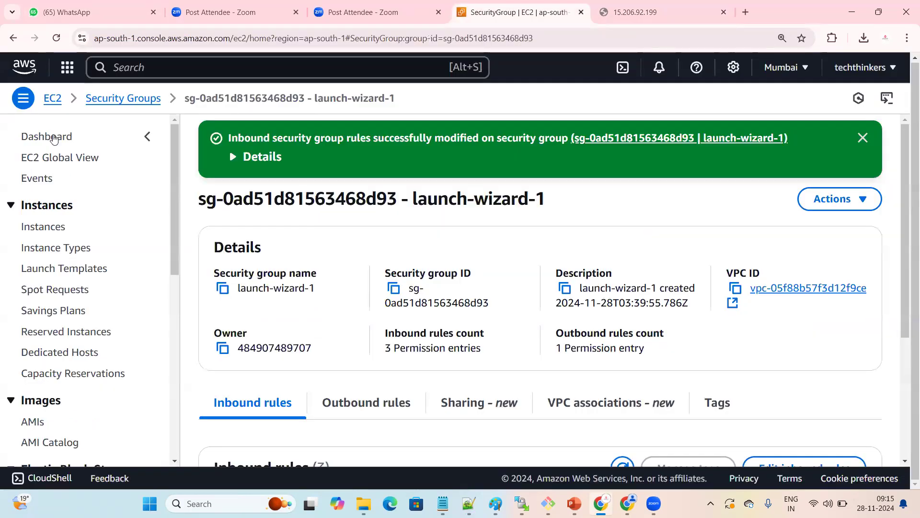
click(54, 138)
click(240, 210)
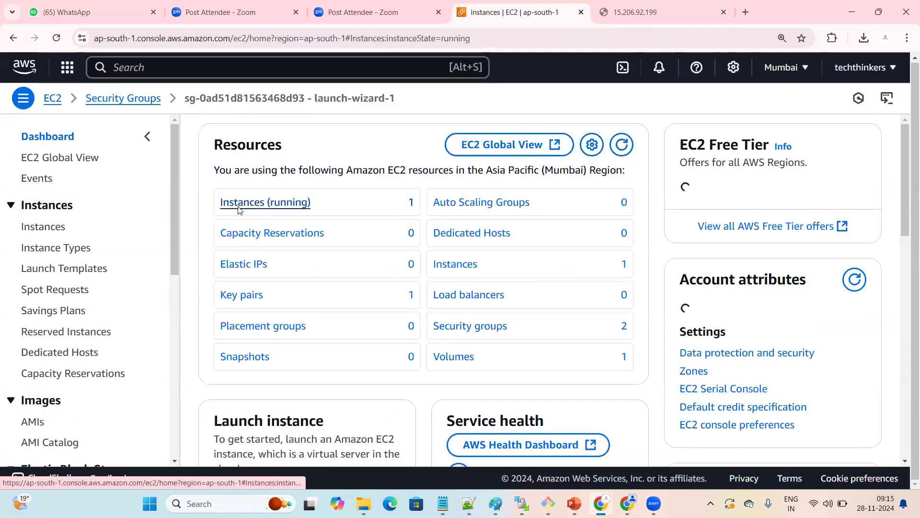
click(343, 194)
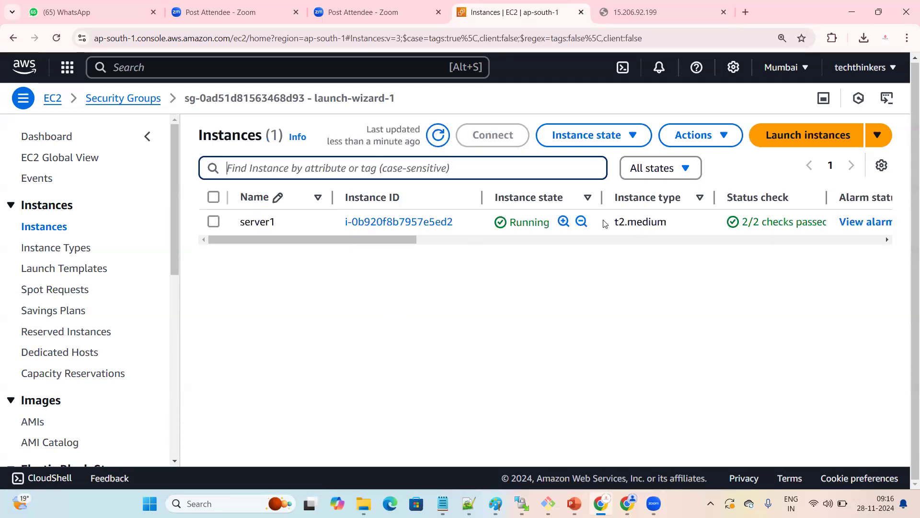
drag(612, 223, 673, 220)
click(686, 5)
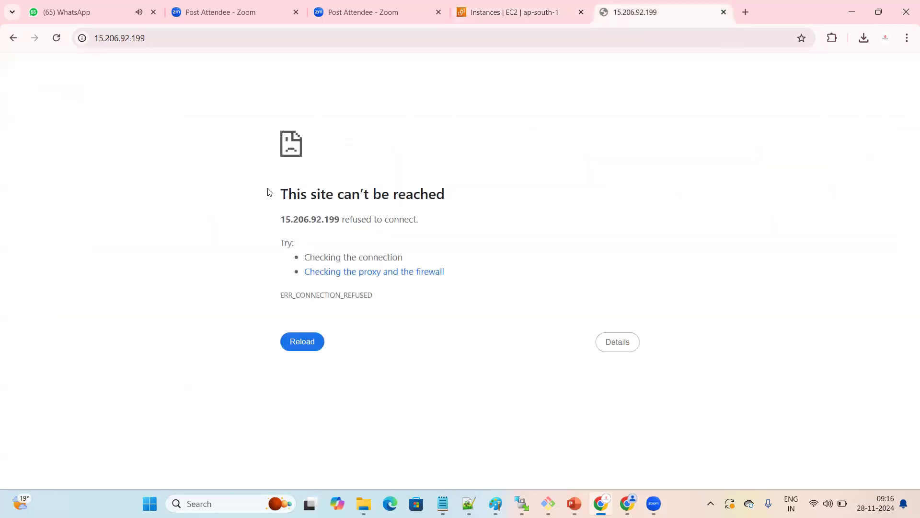
click(307, 342)
key(alt+Tab)
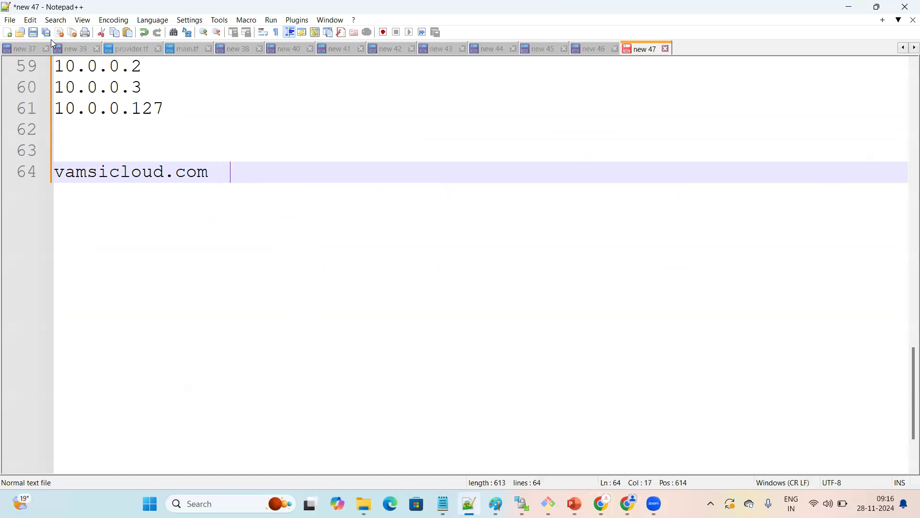
key(alt+Tab)
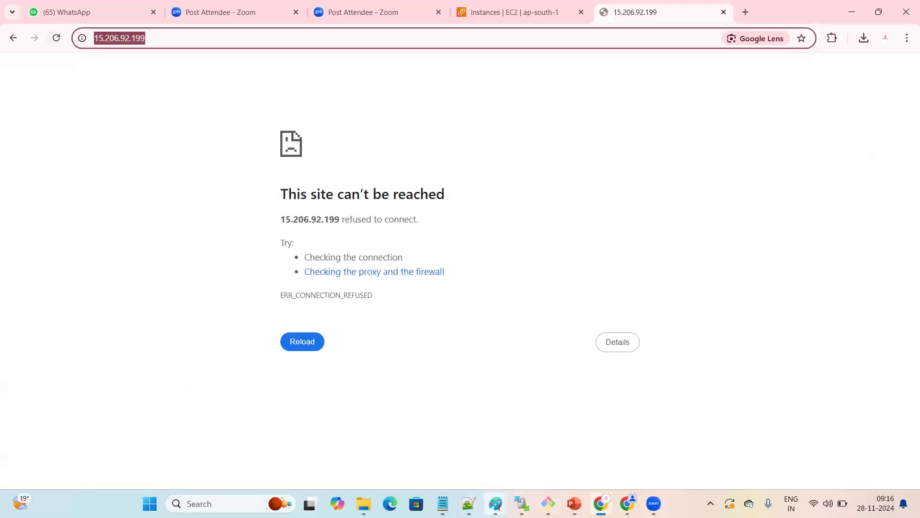
click(468, 503)
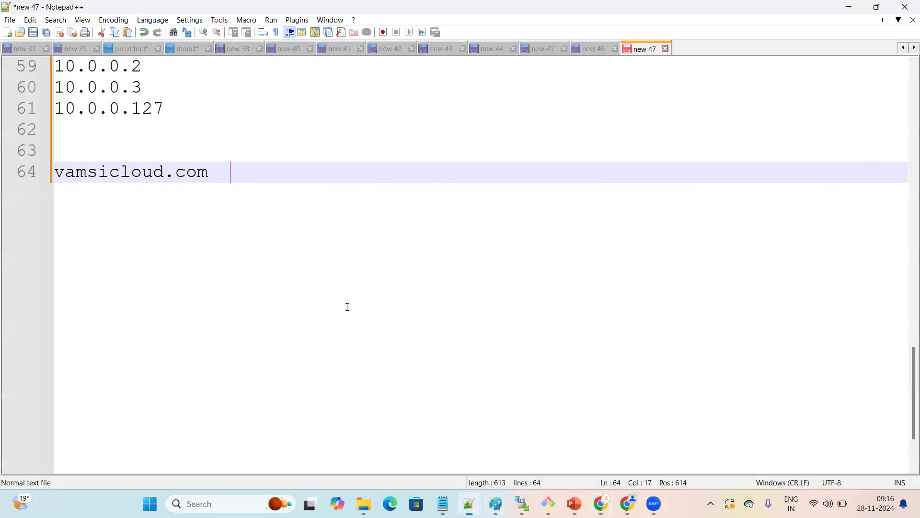
text(https://15.206.92.199/)
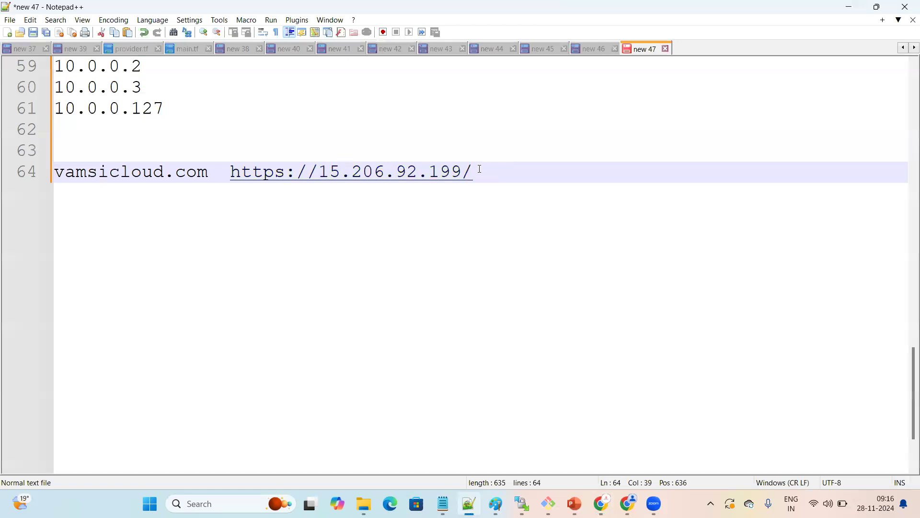
drag(474, 172, 317, 171)
drag(209, 172, 13, 172)
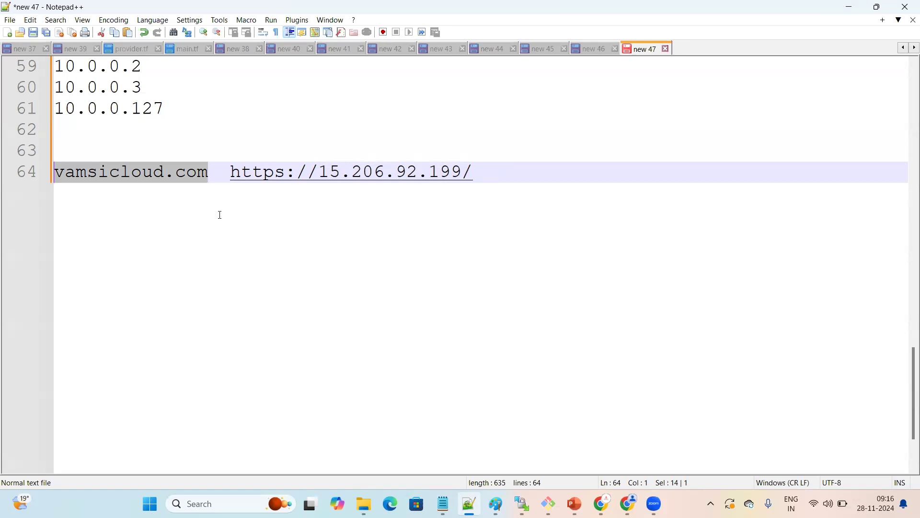
key(End)
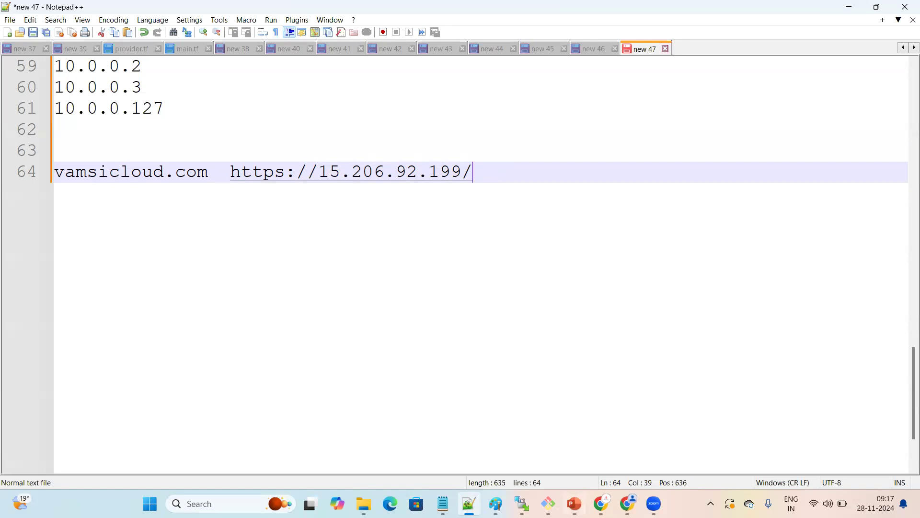
Step: Switch to PowerPoint and show the Domain Names slide of the Route 53 presentation
key(alt+Tab)
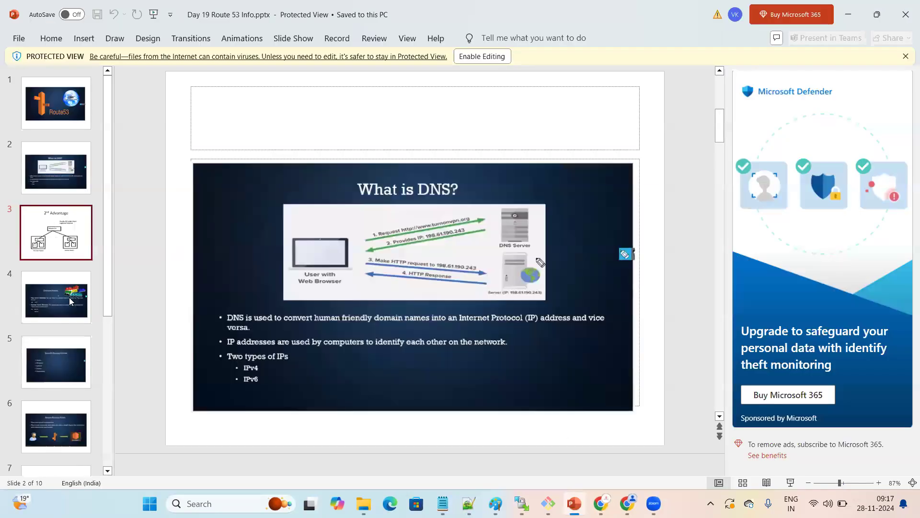
click(68, 294)
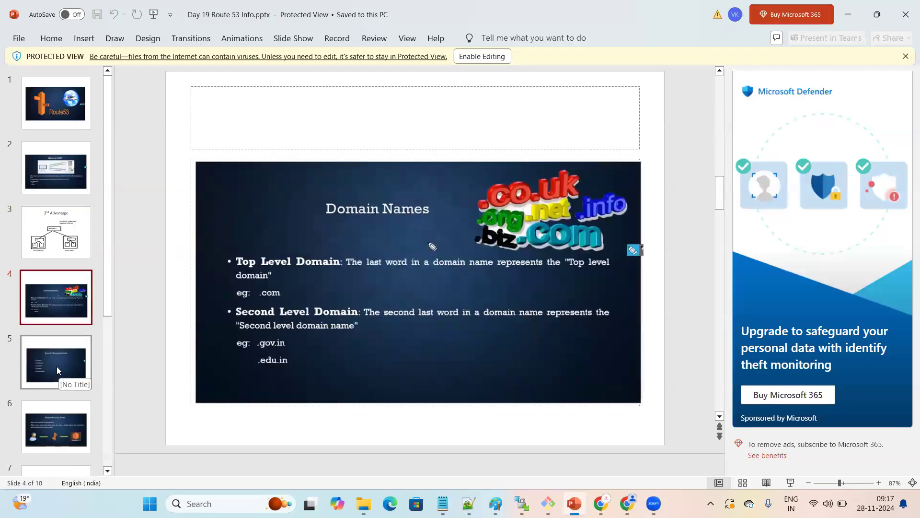
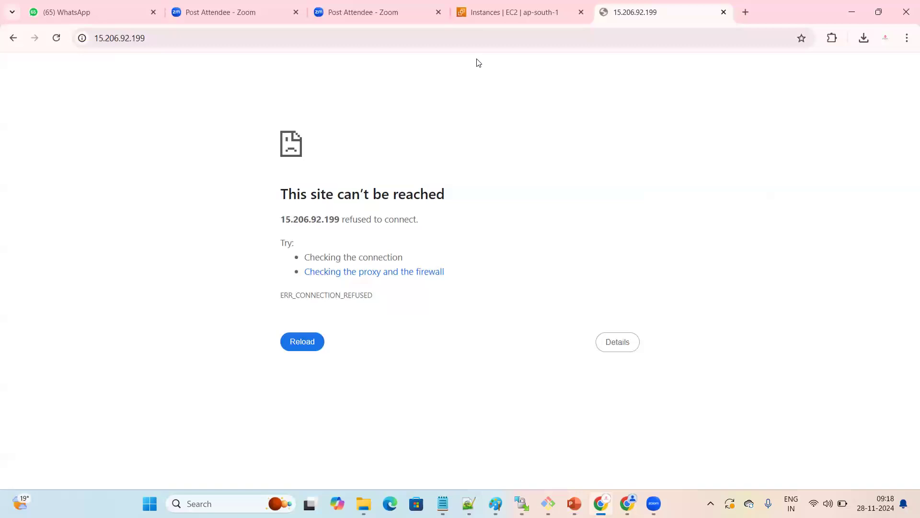
Step: Return to the EC2 console in Chrome and list the running instances
click(517, 5)
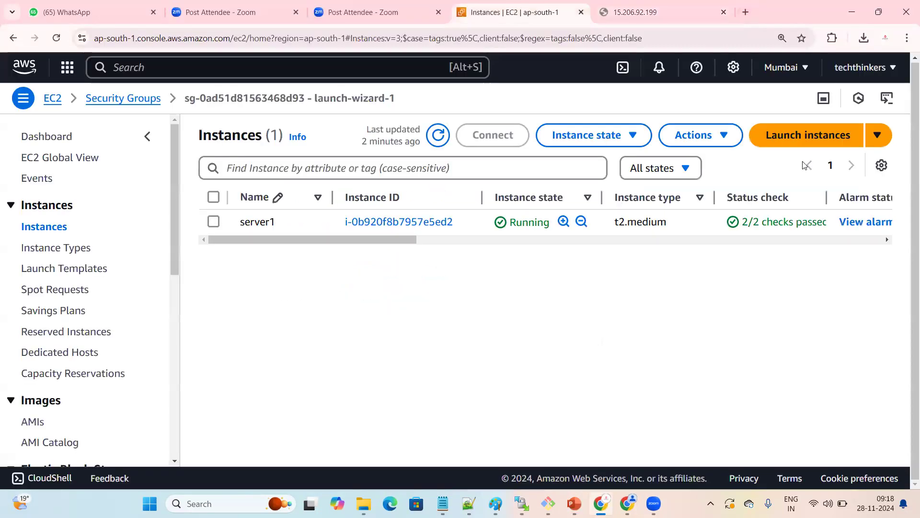
click(809, 135)
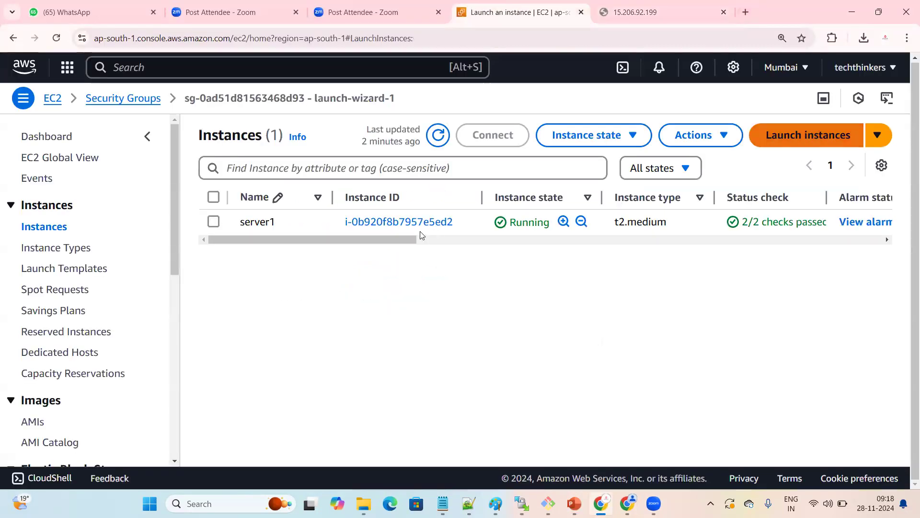
click(50, 101)
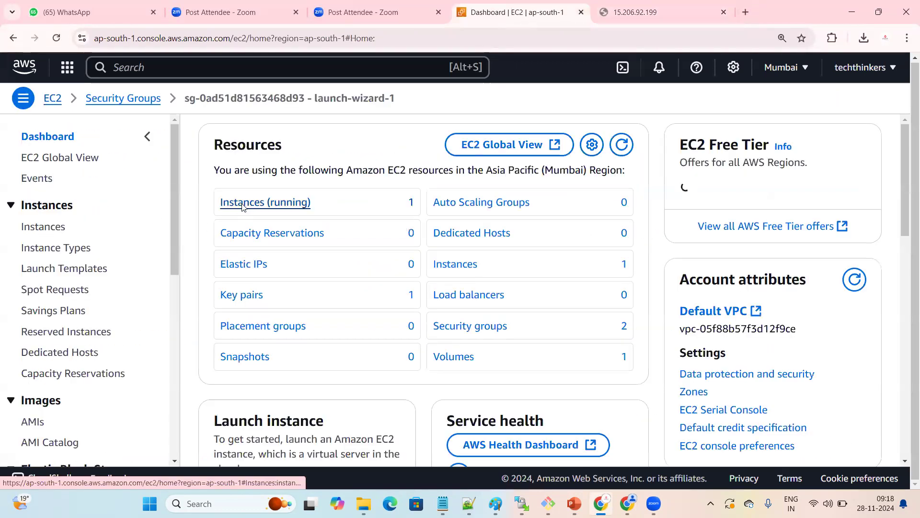
click(245, 203)
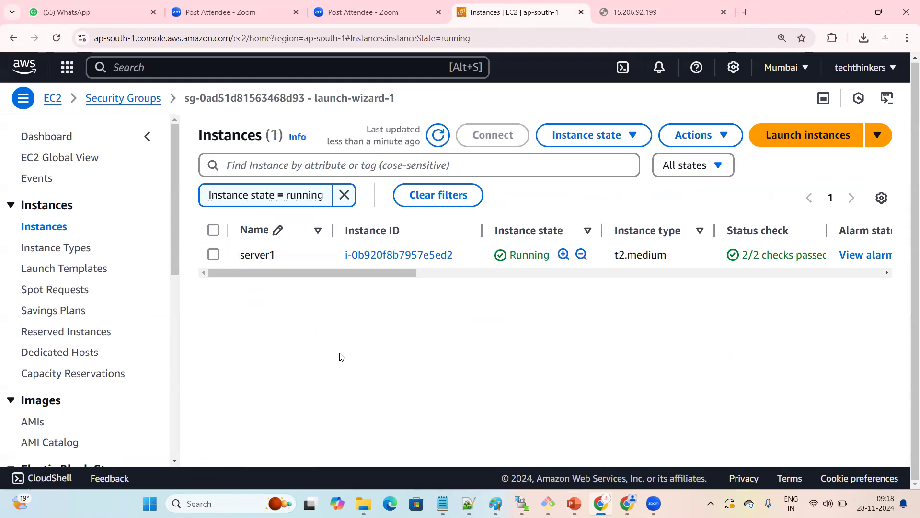
Step: Select server1 in the running instances list and look through the actions available for it
click(213, 255)
click(591, 165)
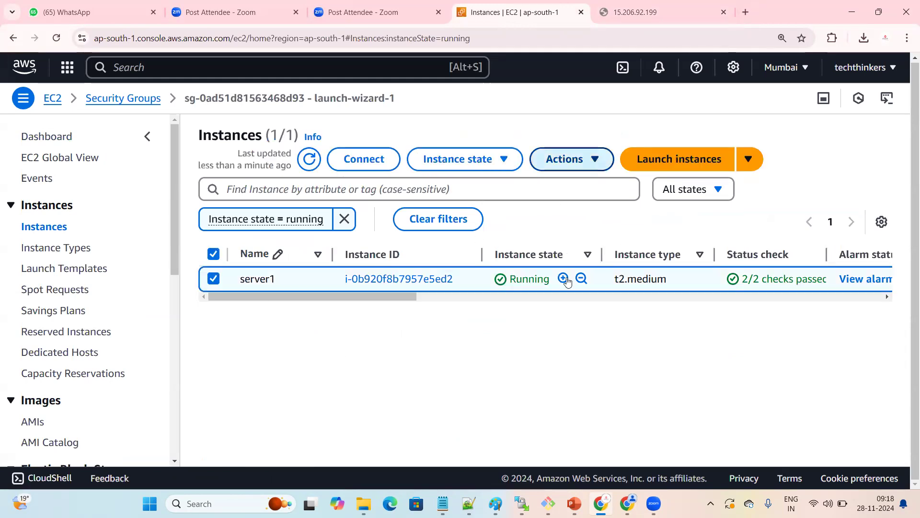
click(488, 360)
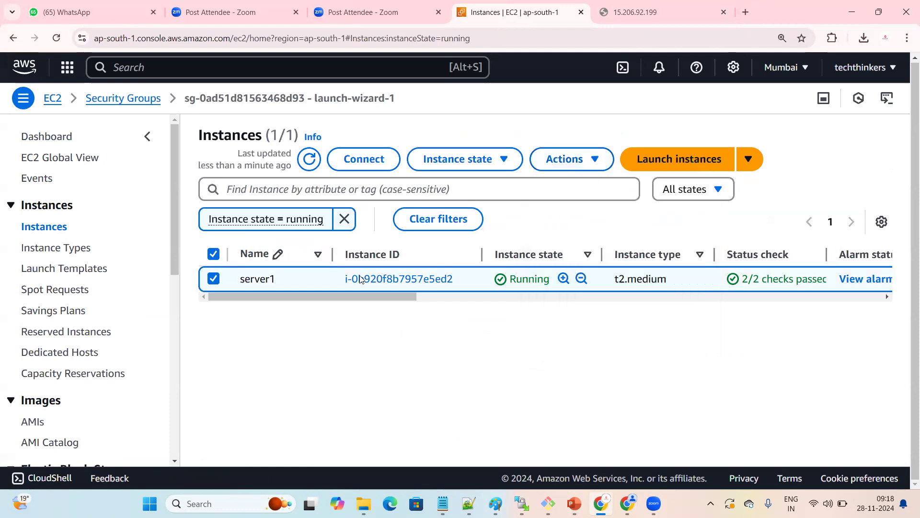
click(214, 279)
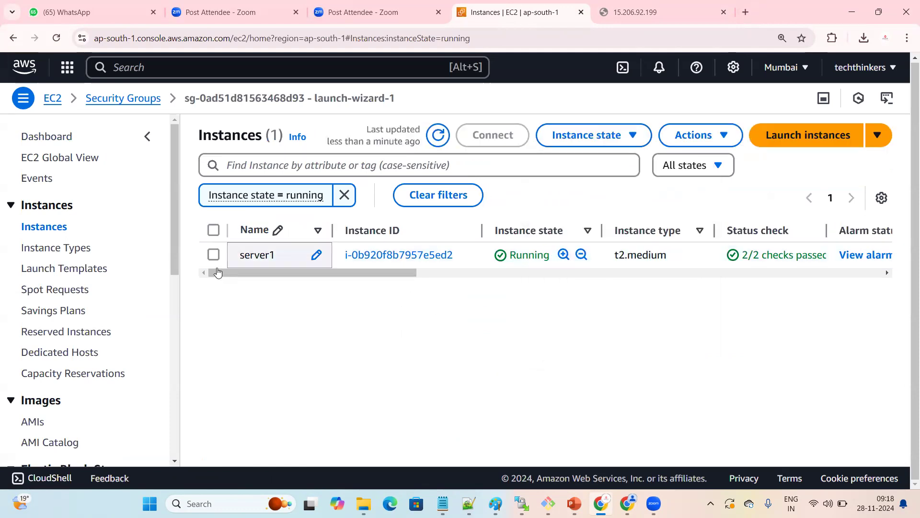
click(217, 255)
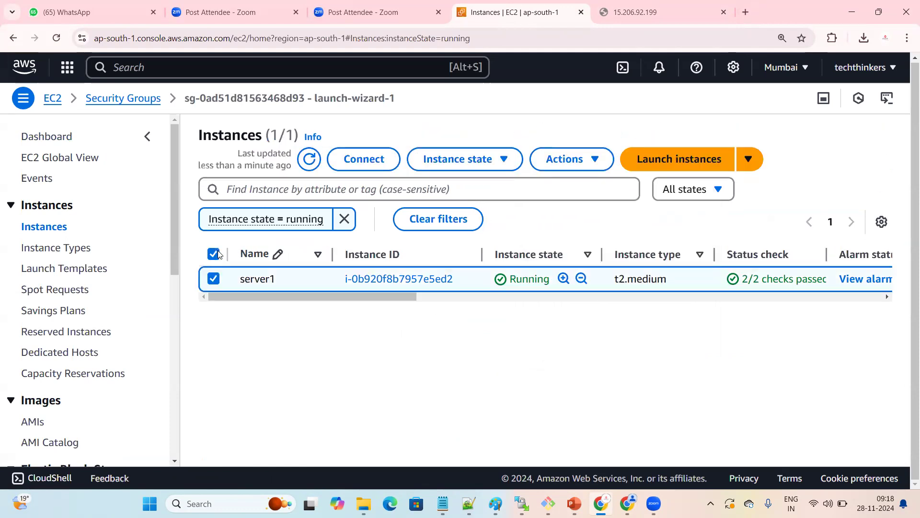
click(577, 165)
click(410, 354)
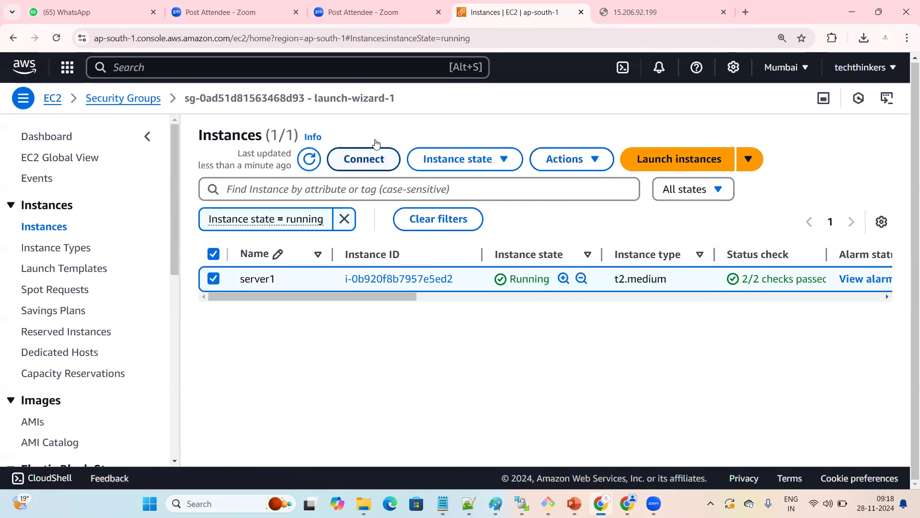
click(563, 163)
Step: Terminate the server1 instance after checking once more whether its web page loads
click(496, 161)
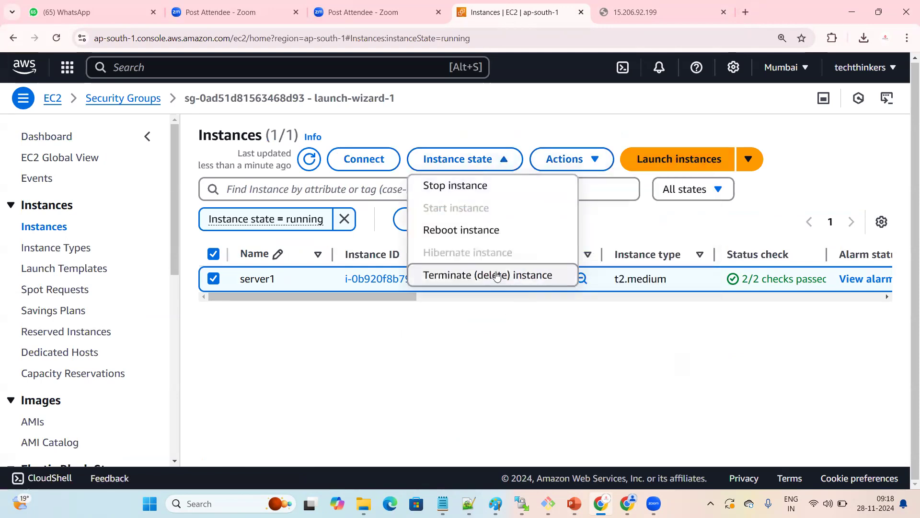
click(635, 12)
click(302, 342)
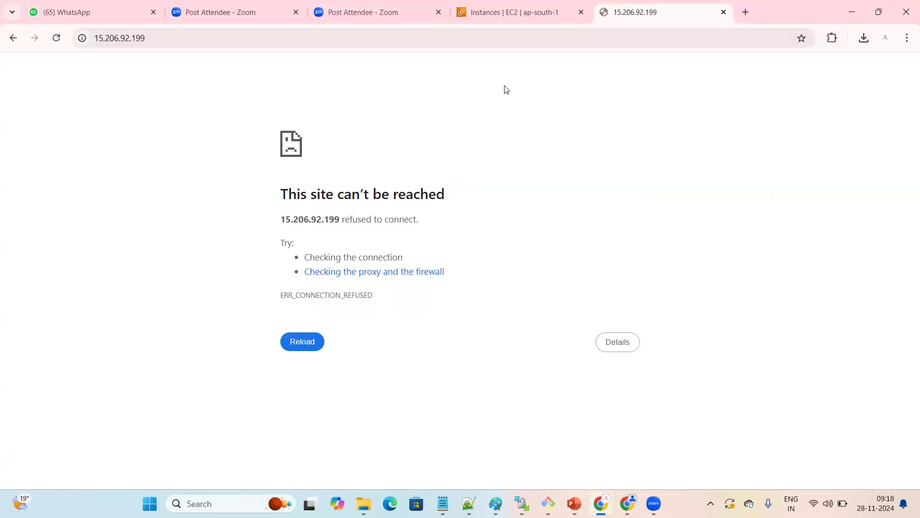
click(530, 6)
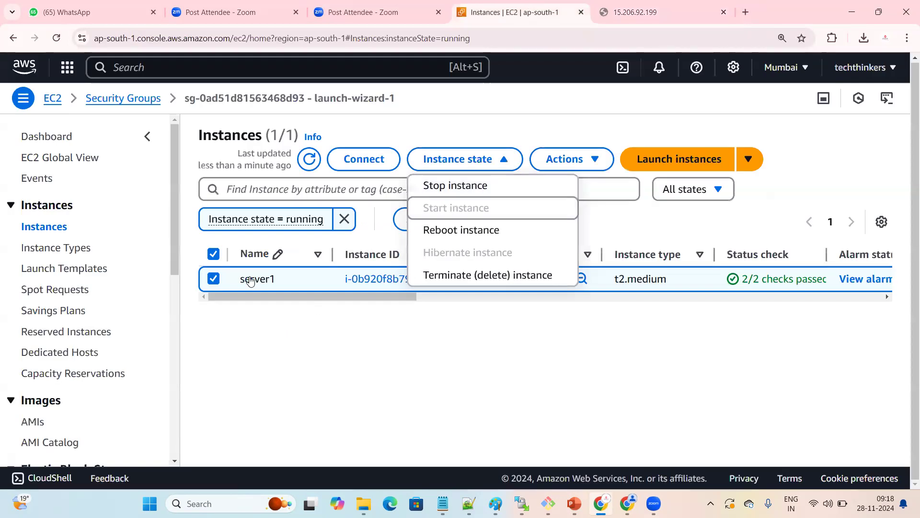
click(478, 283)
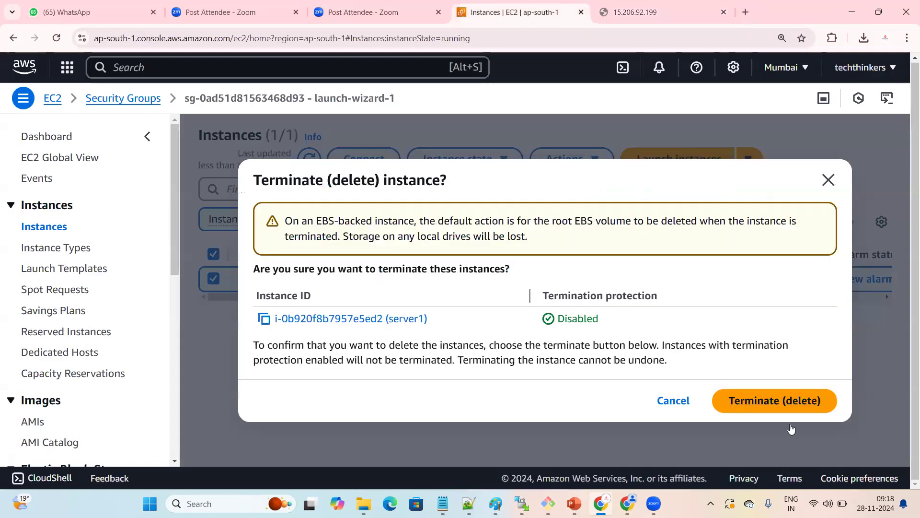
click(769, 402)
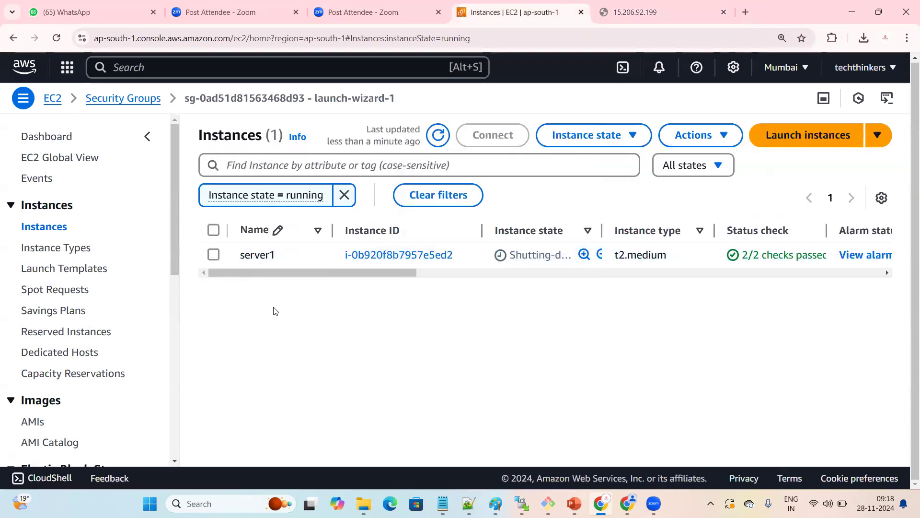
Step: Clear the running-state filter so the instance list covers all states
click(344, 195)
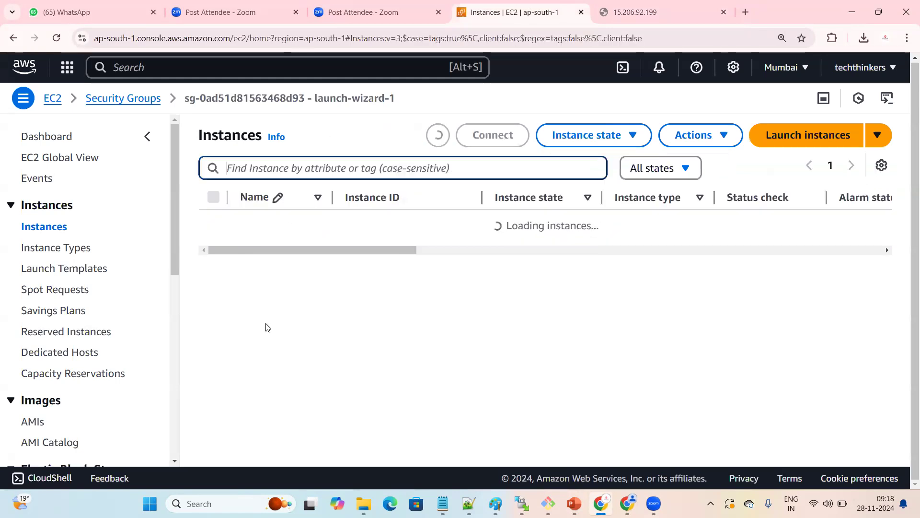
click(461, 374)
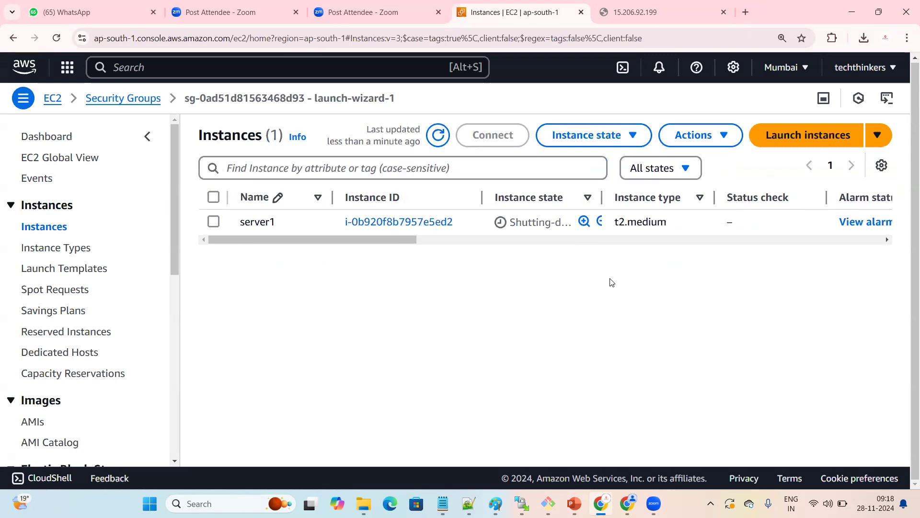
Step: Start launching a new EC2 instance named myserver1
click(808, 135)
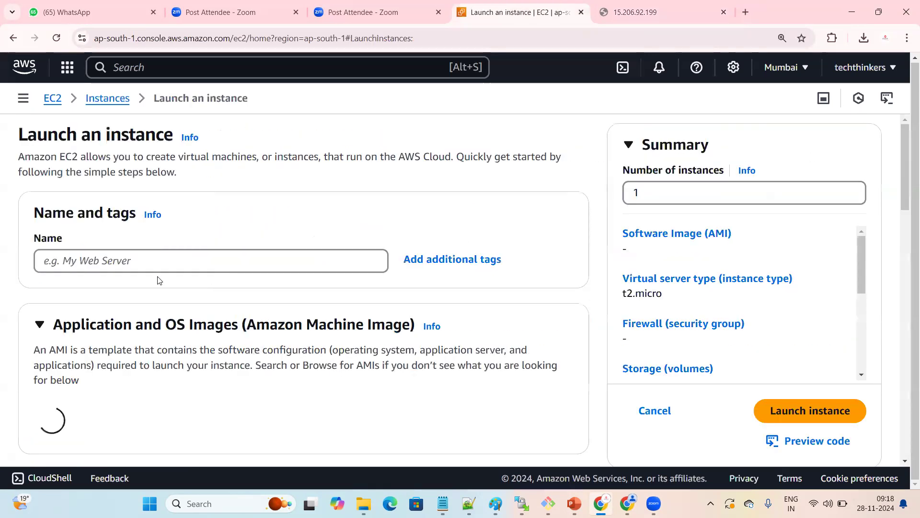
click(159, 253)
text(myserver1)
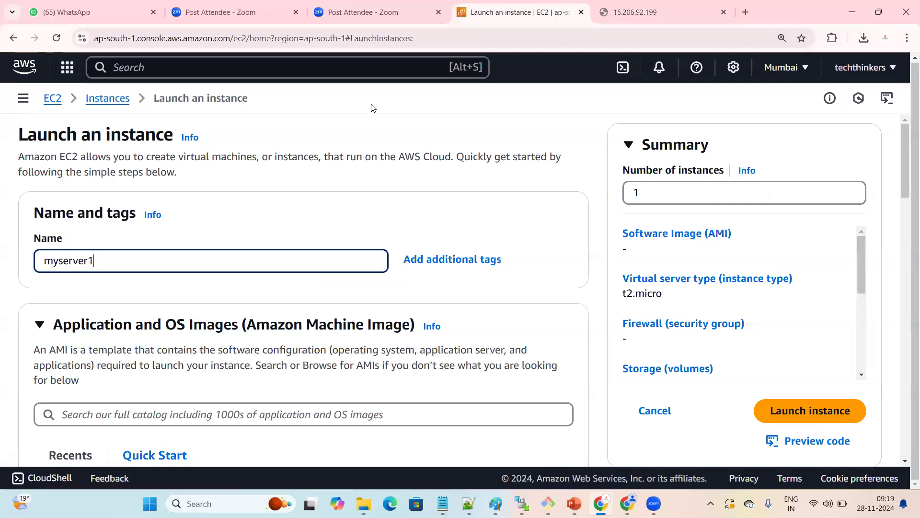
Step: Keep the Amazon Linux 2023 image and set the instance type to t2.medium
scroll(195, 268, down, 7)
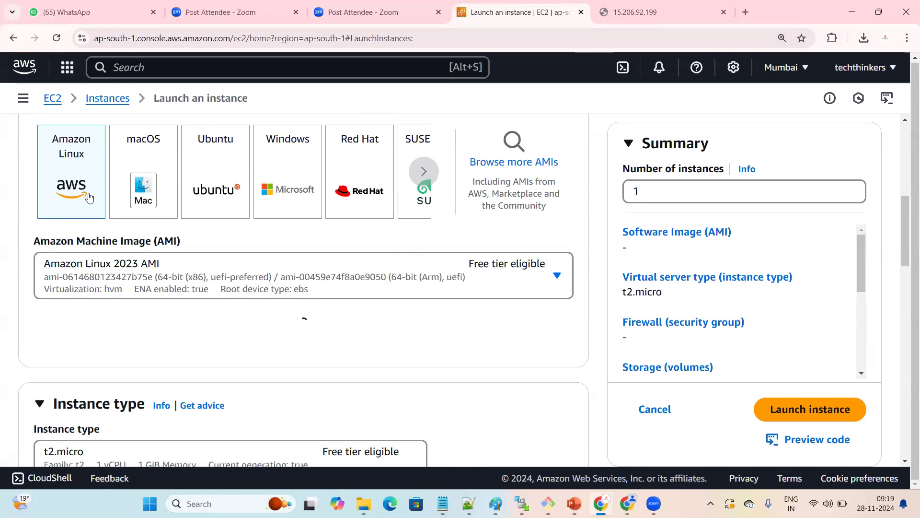
scroll(235, 232, down, 5)
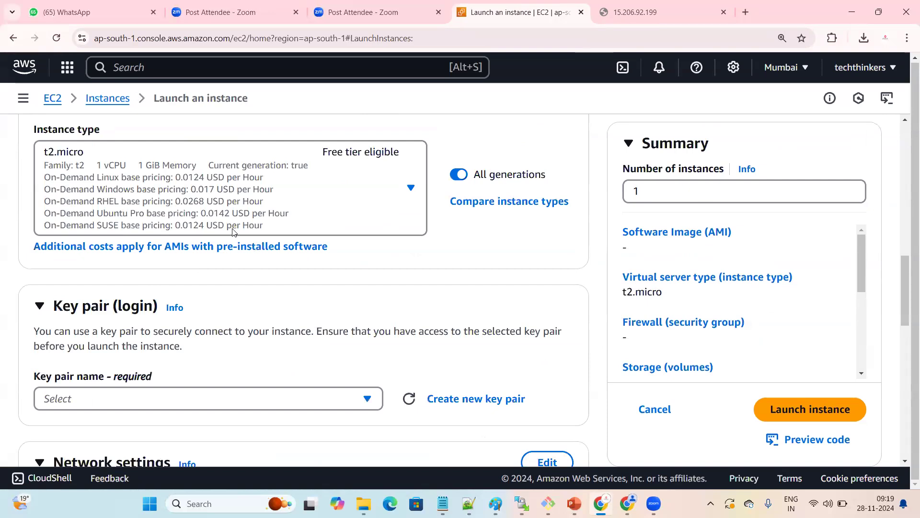
scroll(436, 269, down, 2)
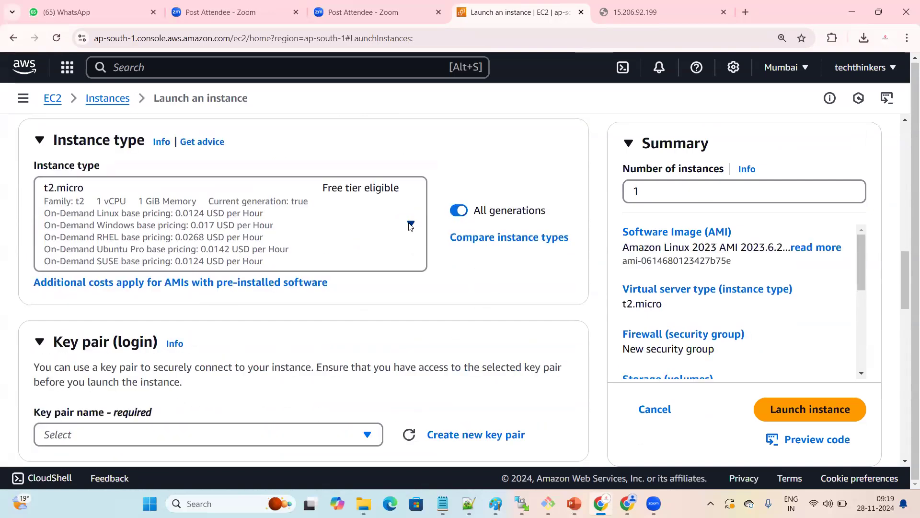
click(298, 253)
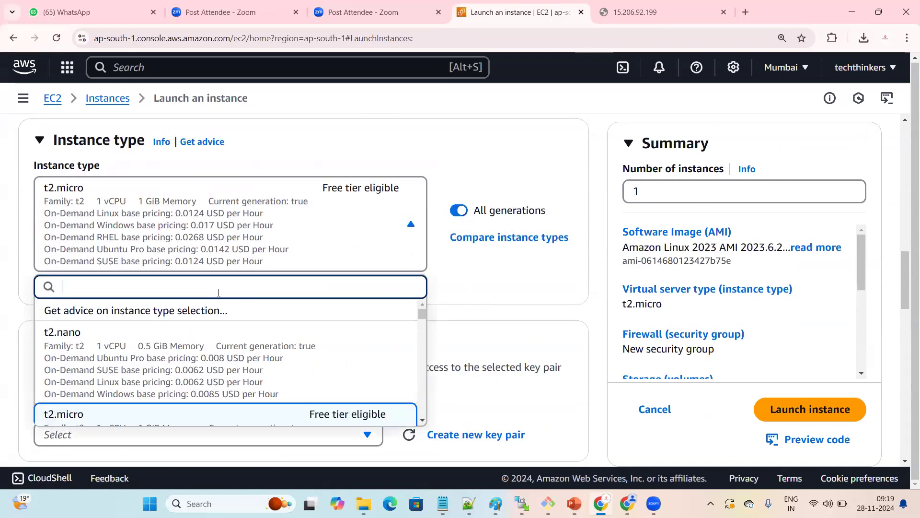
text(t2)
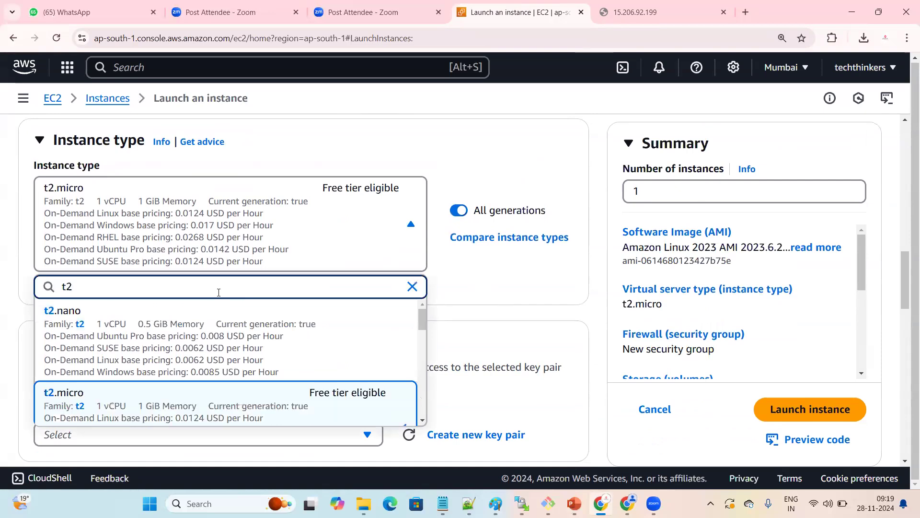
text(.me)
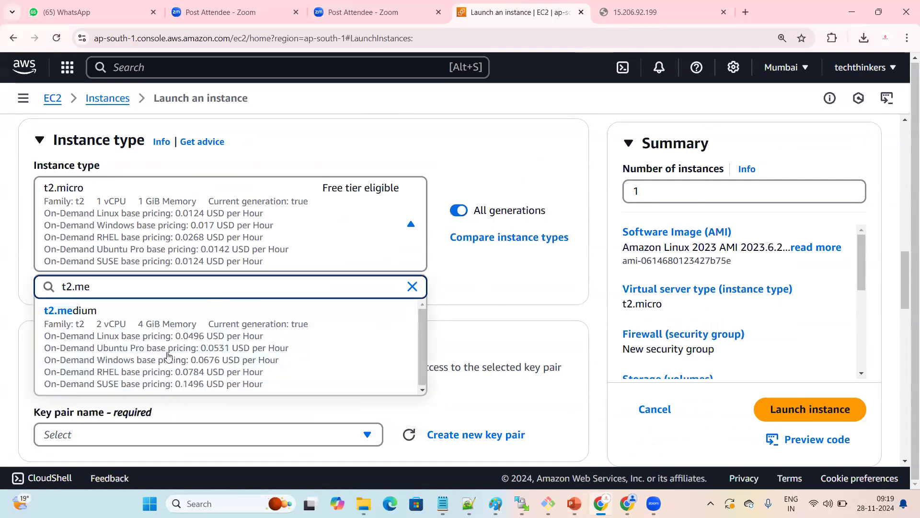
click(183, 359)
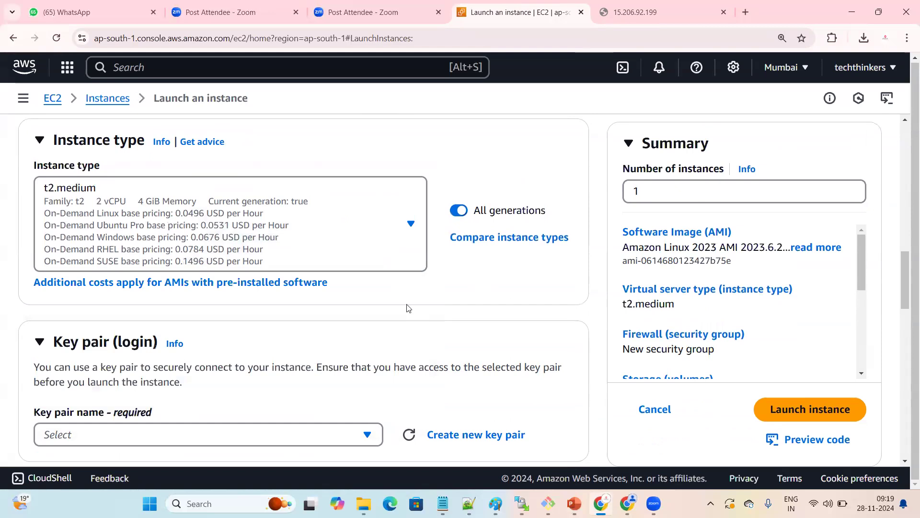
Step: Choose newkp as the key pair for the new instance
scroll(252, 277, down, 2)
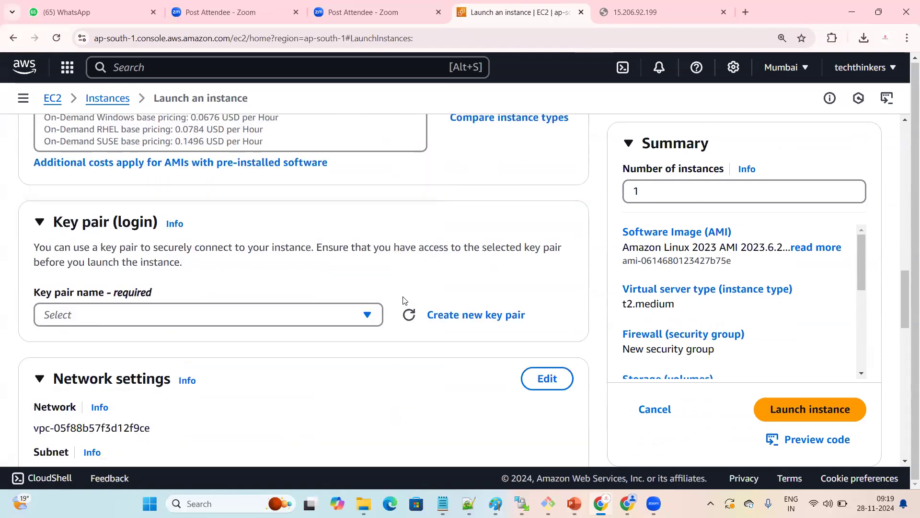
click(365, 314)
key(Return)
Step: Expand the advanced details of the launch form and place the cursor in the user data field
scroll(376, 273, down, 2)
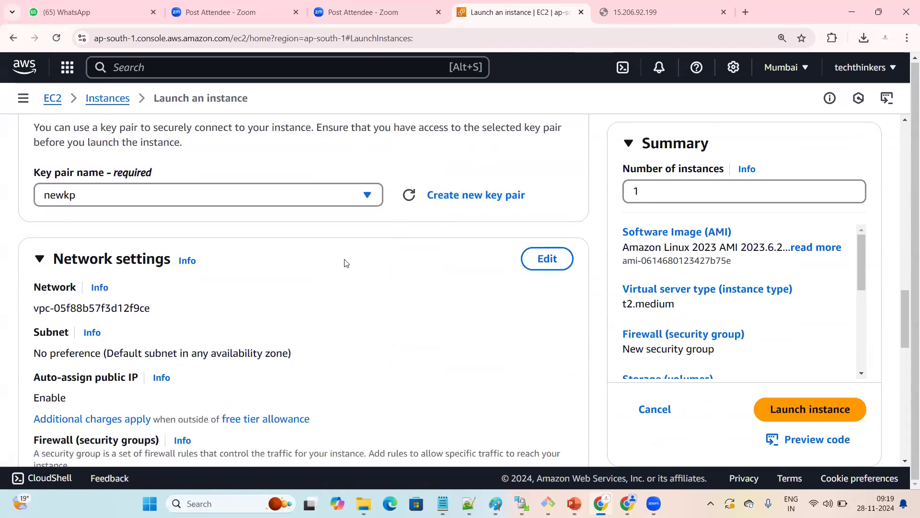
scroll(339, 257, down, 3)
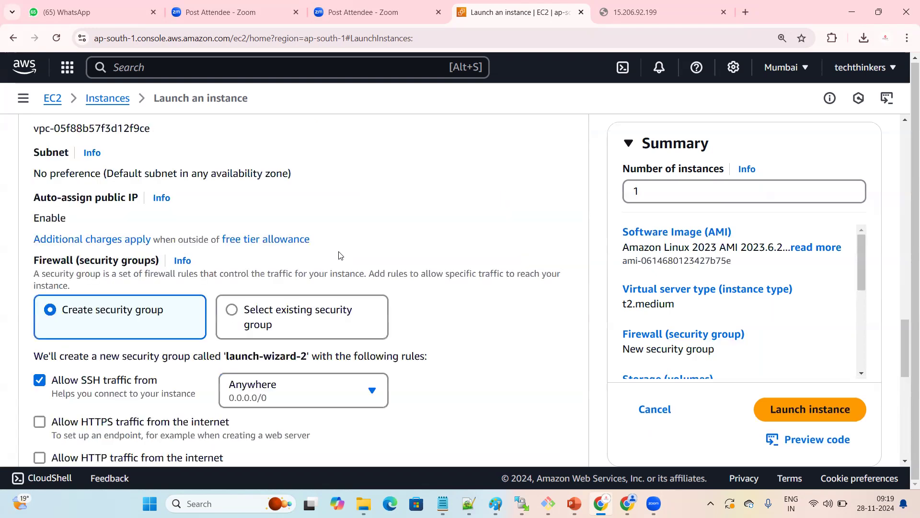
scroll(337, 256, down, 8)
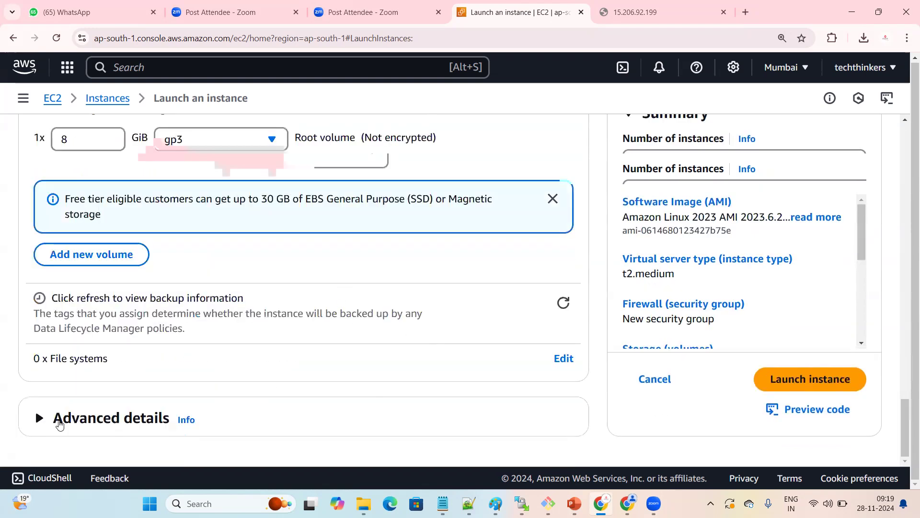
click(110, 413)
scroll(279, 333, down, 5)
scroll(286, 319, down, 10)
scroll(284, 319, up, 10)
scroll(283, 335, down, 3)
scroll(257, 362, down, 20)
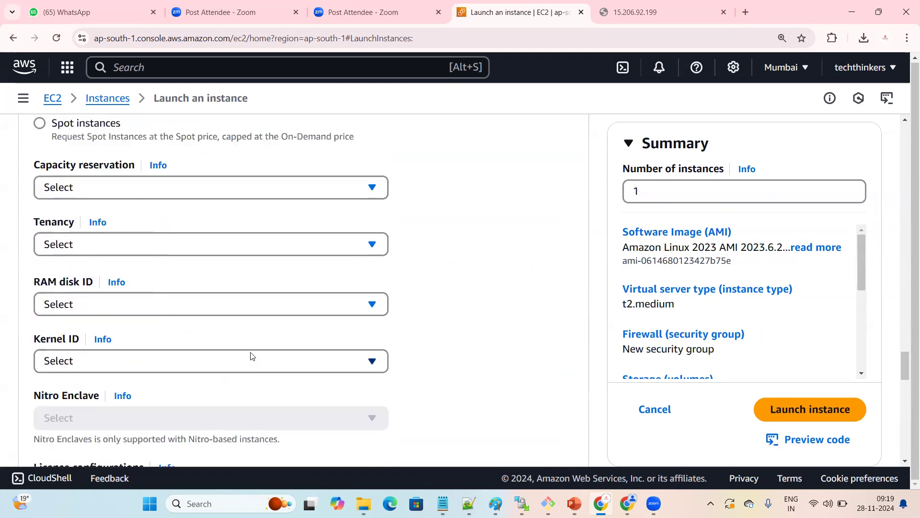
click(221, 233)
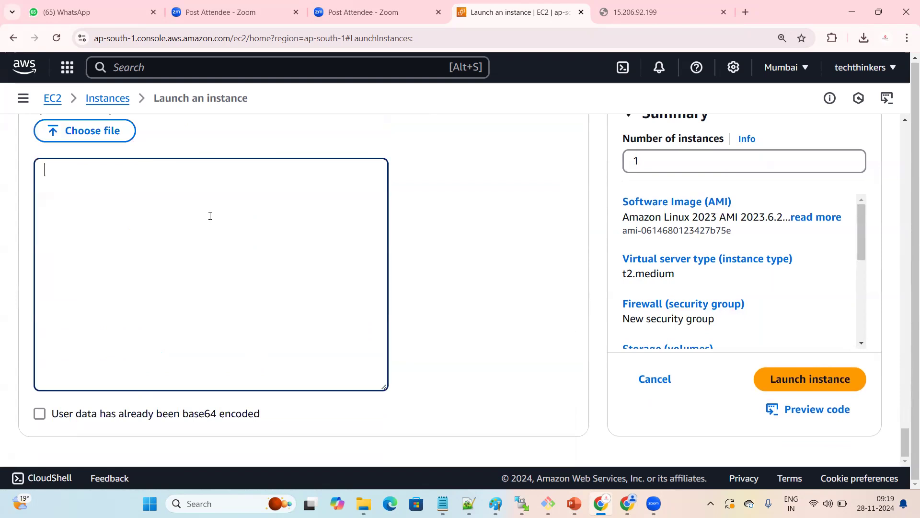
Step: Copy the httpd bootstrap script from the Day 15 notes in Notepad and paste it into the instance's user data in Chrome
text(https://15.206.92.199/)
key(ctrl+z)
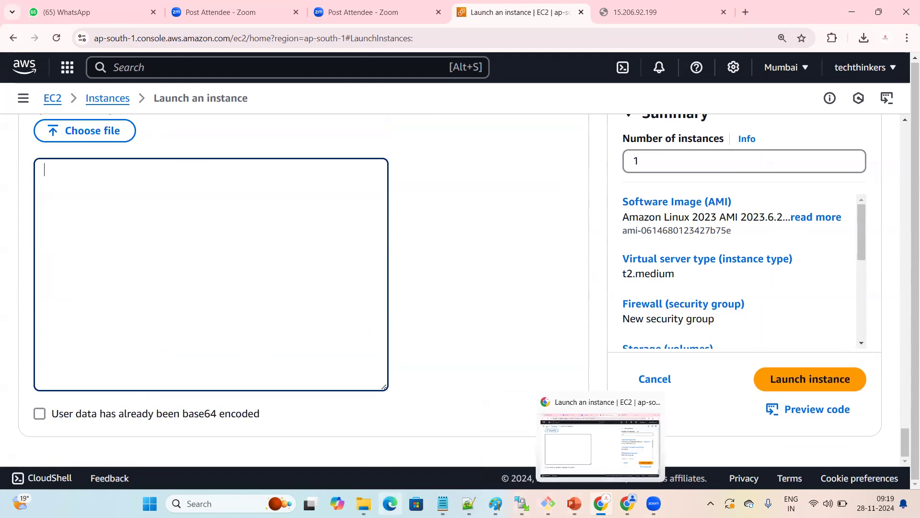
mouse_move(442, 503)
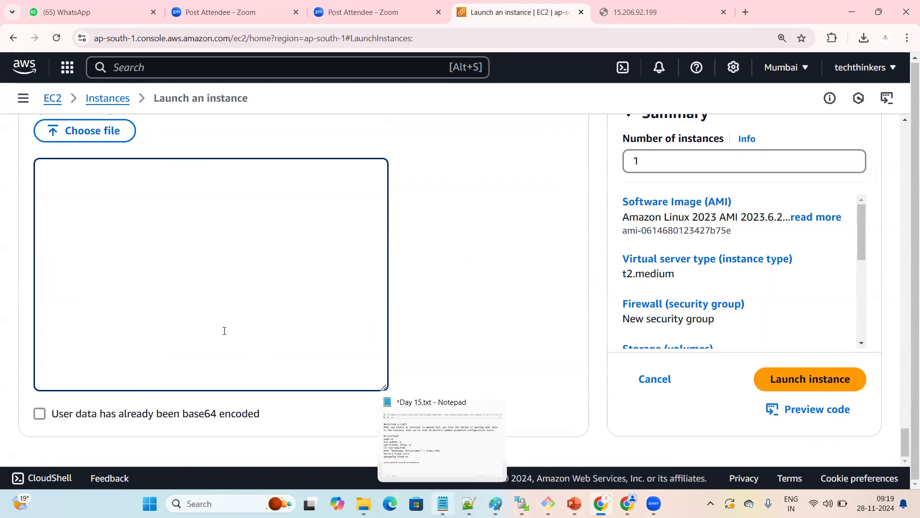
key(alt+Tab)
right_click(53, 203)
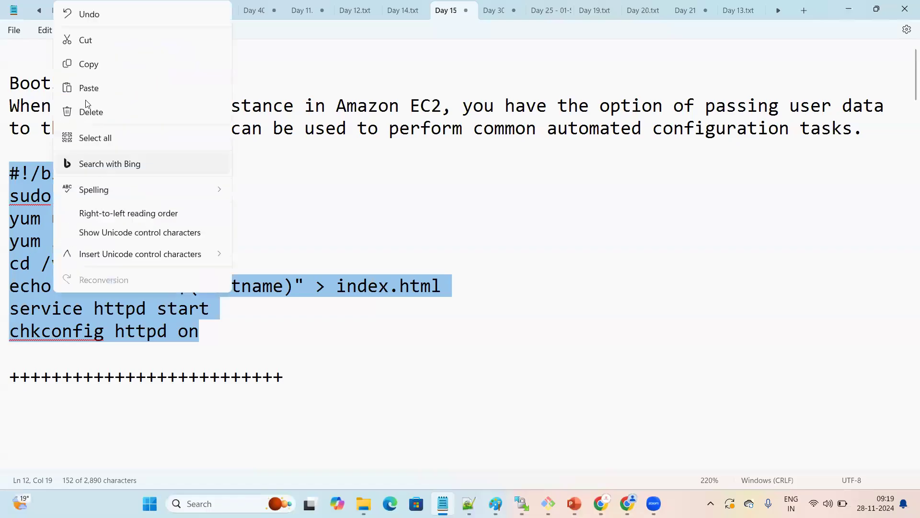
click(96, 67)
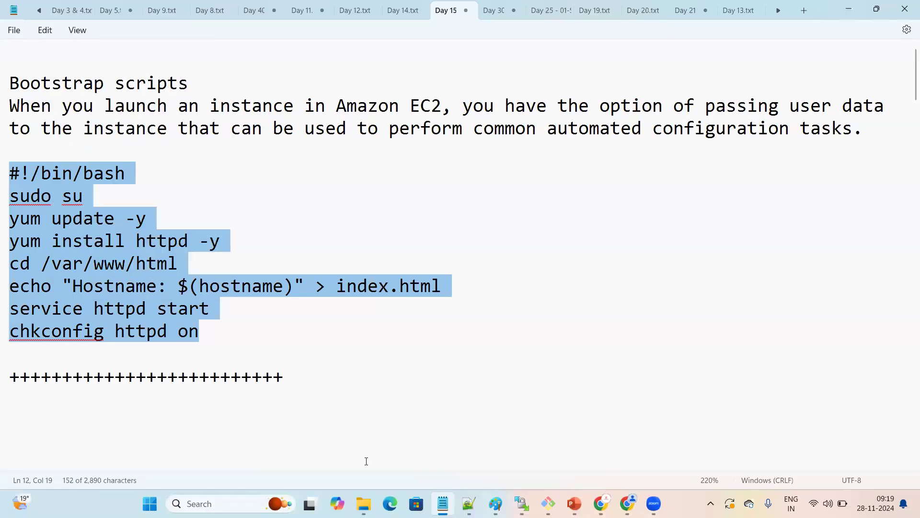
mouse_move(601, 503)
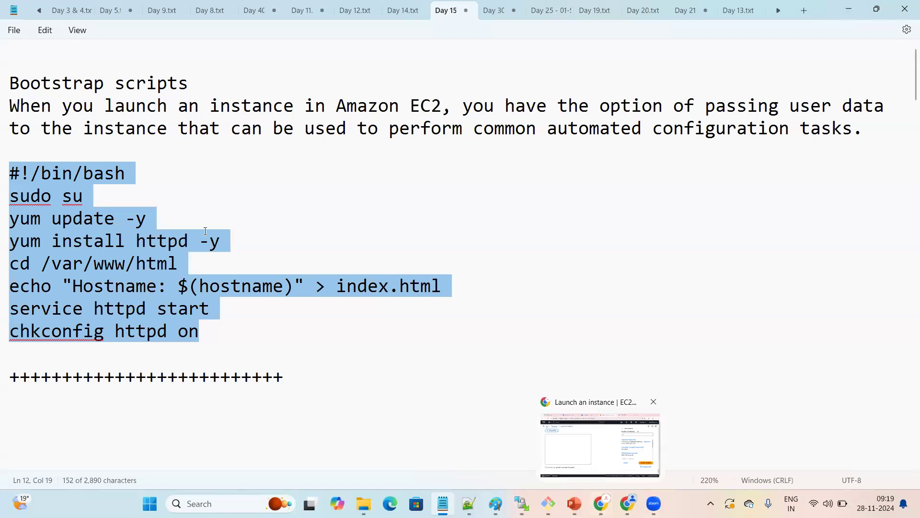
key(alt+Tab)
key(ctrl+v)
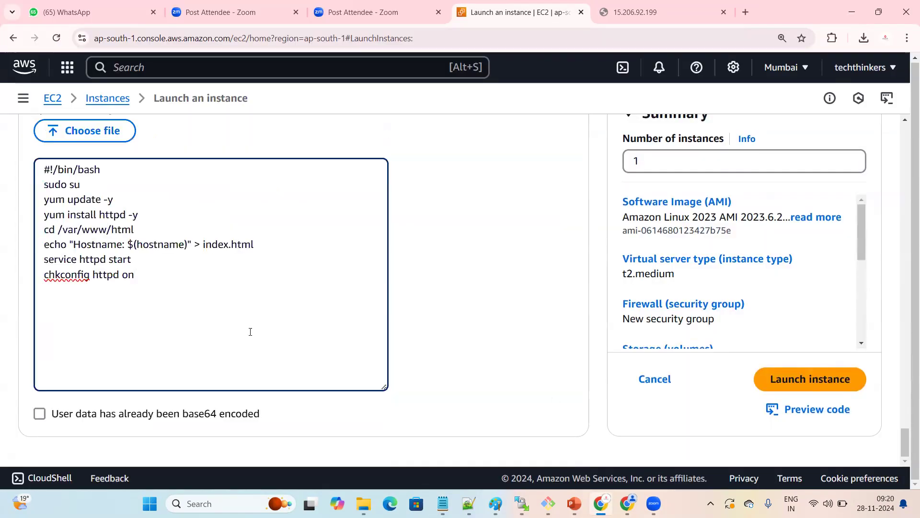
Step: Launch the myserver1 instance, check the instance list, and return to the EC2 dashboard
click(816, 382)
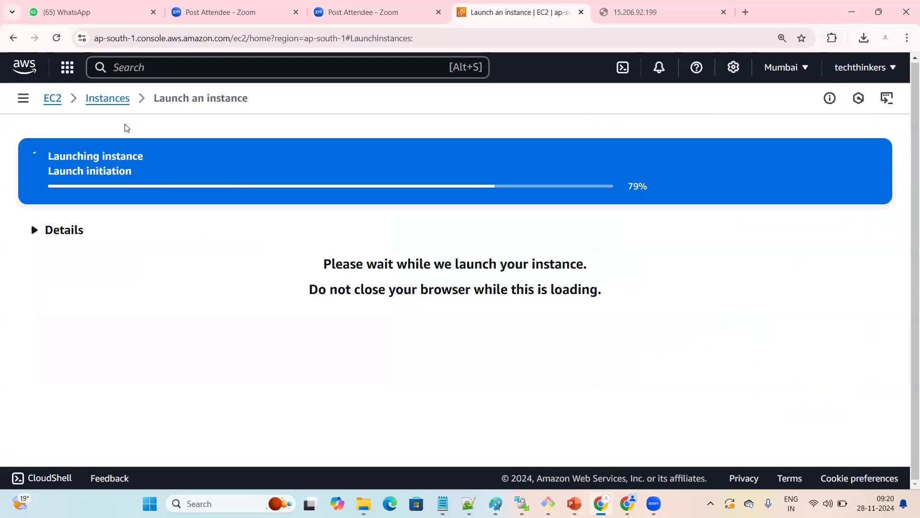
click(109, 98)
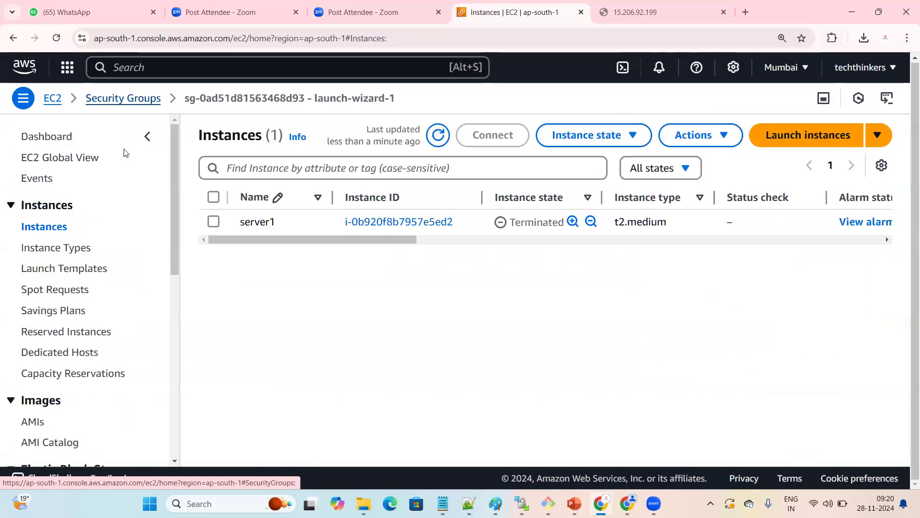
click(54, 99)
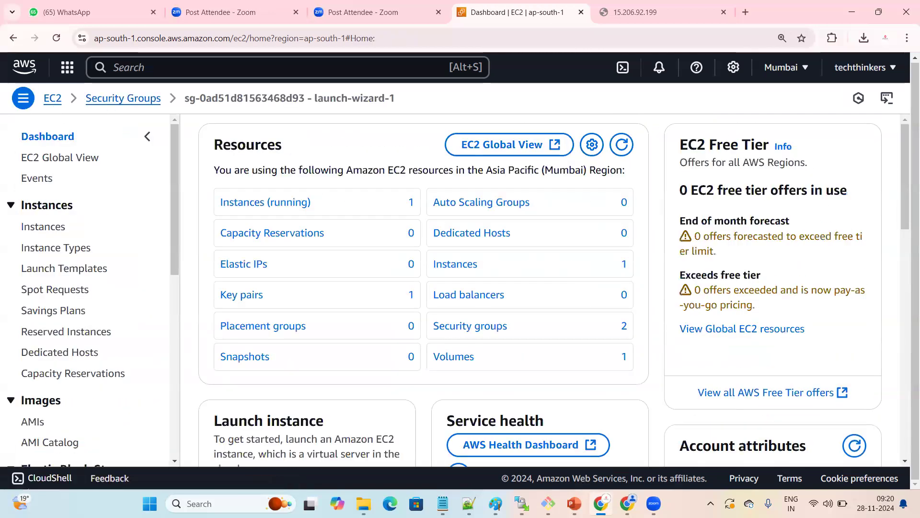
Step: Switch to a new blank Paint canvas and draw a small rectangle in the canvas's upper-right area
click(495, 503)
click(237, 502)
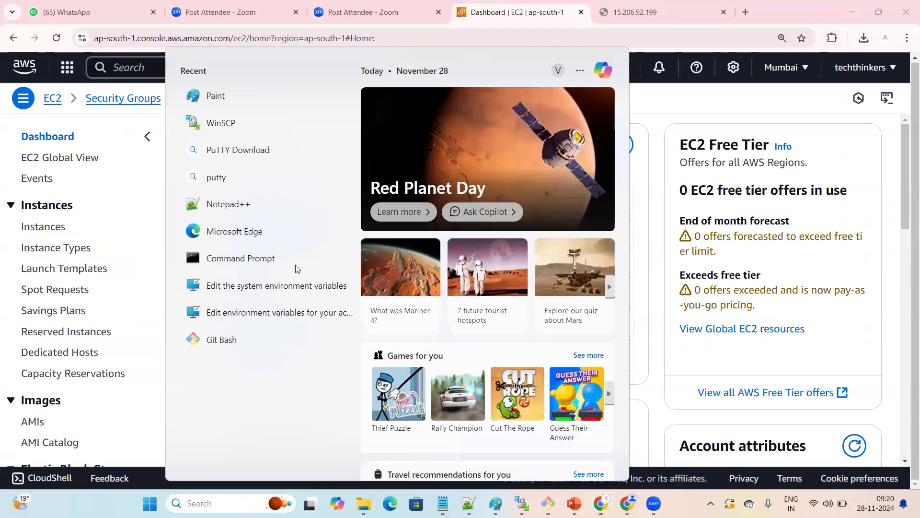
click(266, 98)
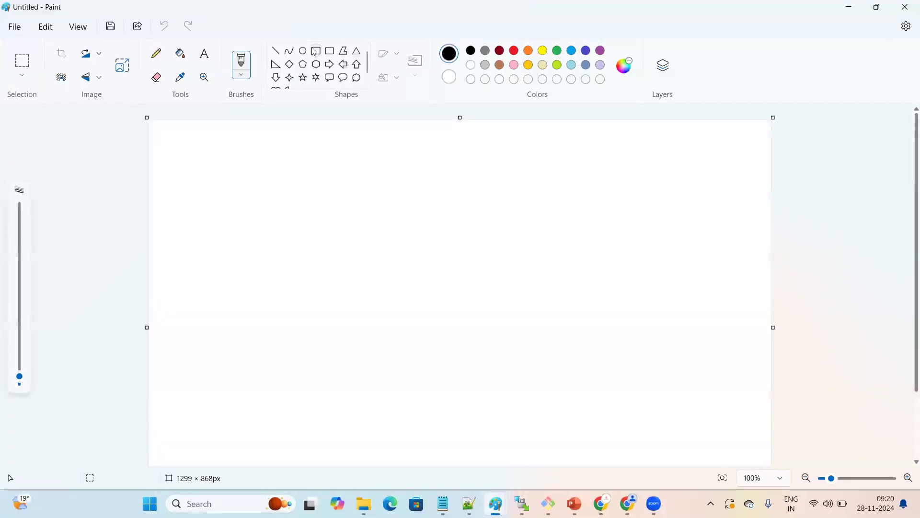
drag(615, 149, 691, 187)
click(470, 213)
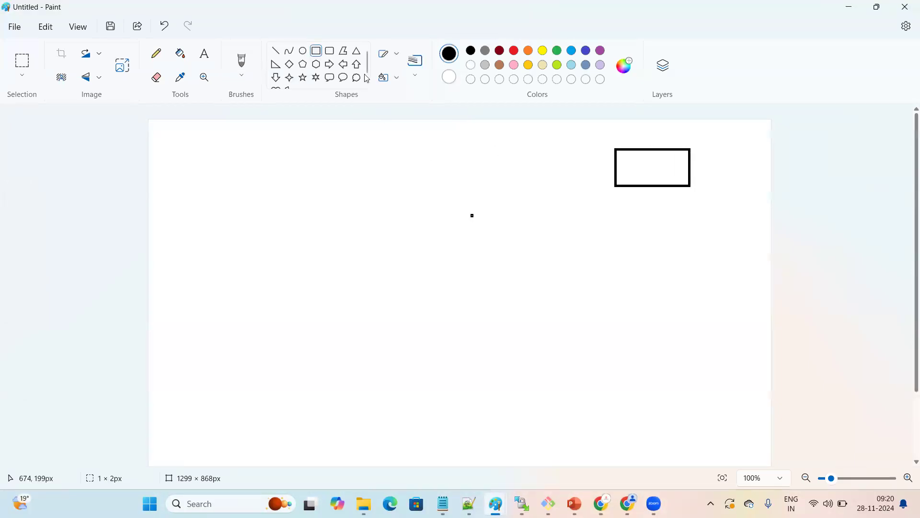
click(318, 52)
drag(620, 223, 703, 253)
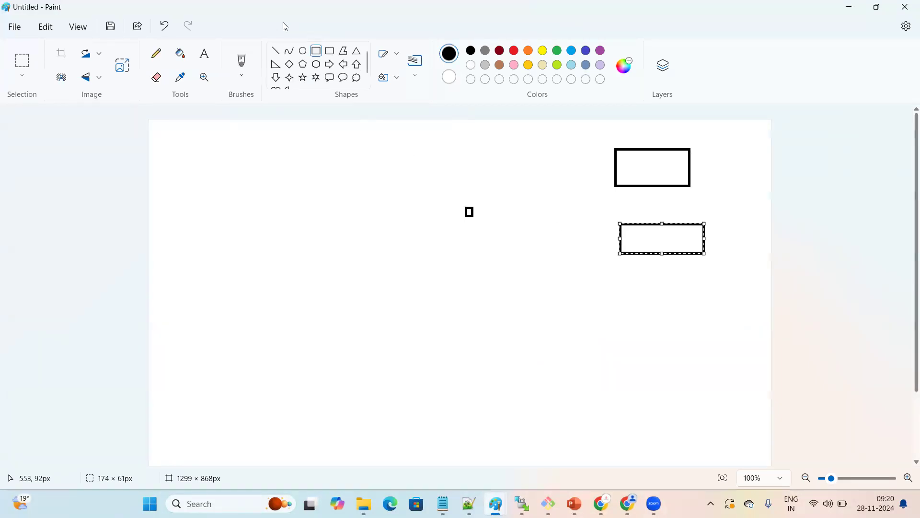
click(276, 50)
drag(462, 135, 471, 255)
key(ctrl+z)
key(ctrl+z)
drag(618, 214, 647, 240)
key(ctrl+z)
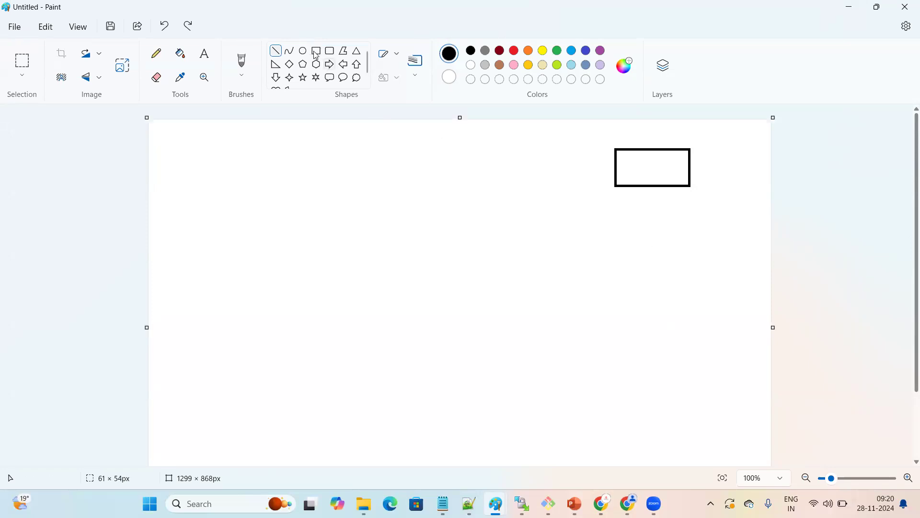
Step: Draw a second rectangle about 160 × 64 px below the first and a tall narrow rectangle near the middle of the canvas
drag(614, 211, 693, 245)
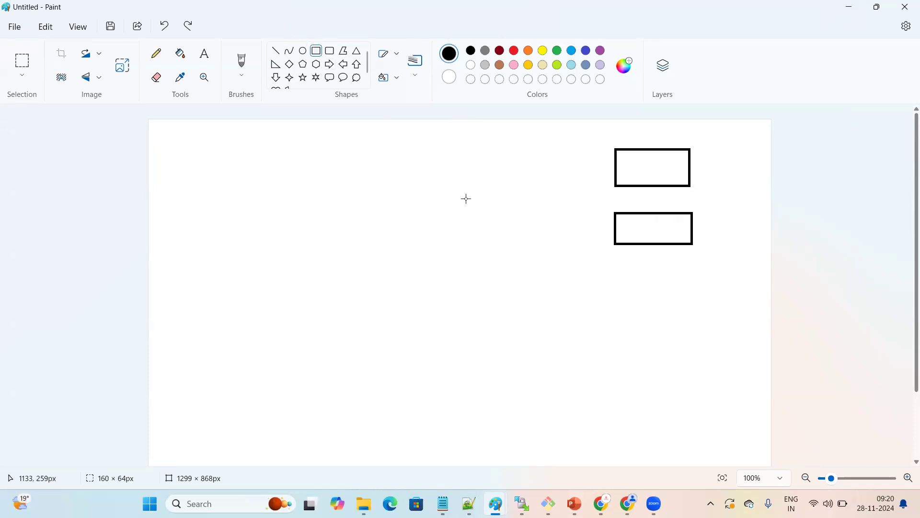
click(316, 51)
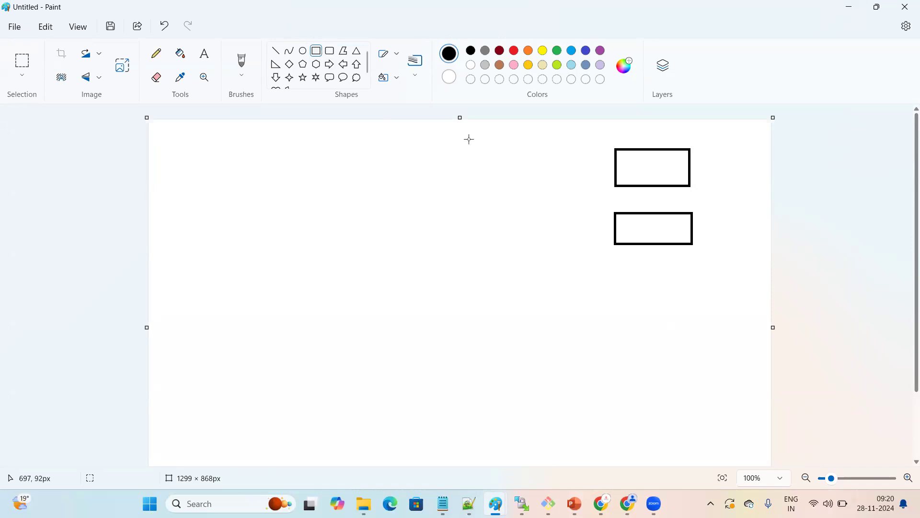
drag(450, 127, 467, 294)
click(622, 333)
Step: Draw lines linking the tall bar to both small rectangles, and a nearly horizontal line about 443 px long ending at the bar's left edge
click(276, 50)
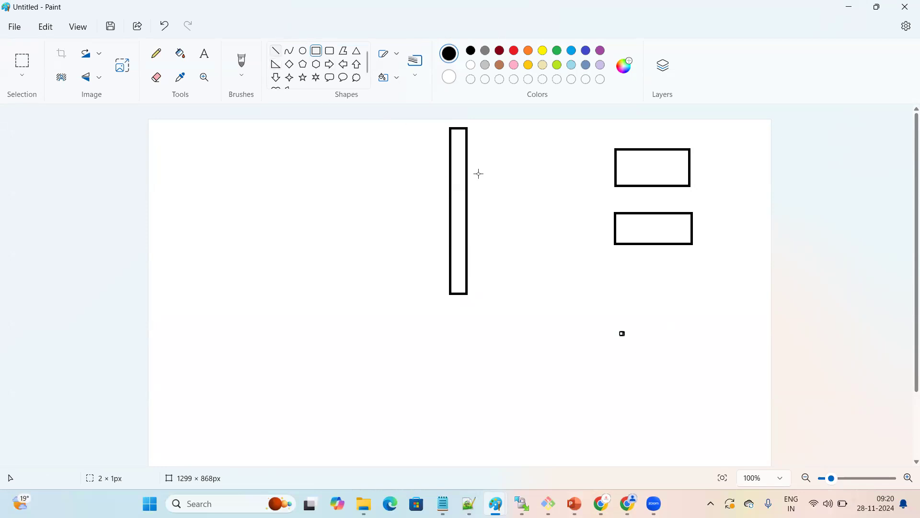
drag(468, 181, 616, 166)
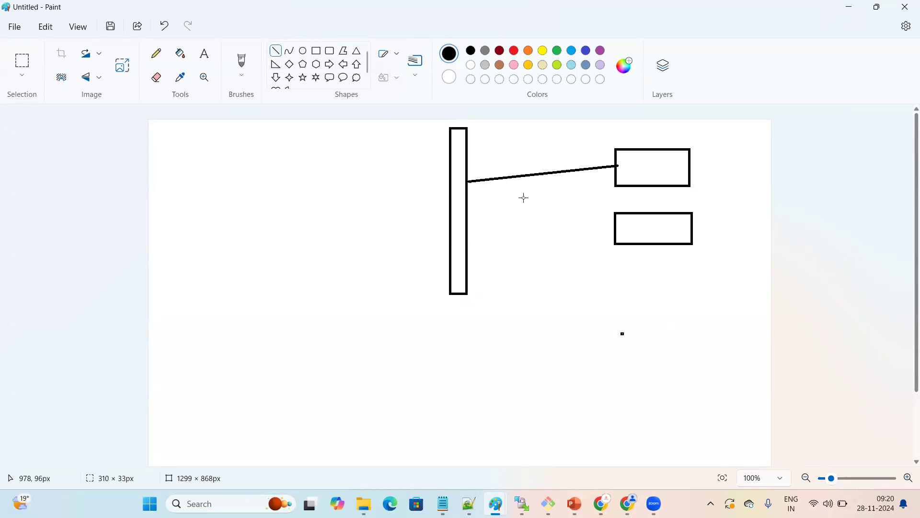
drag(466, 196, 618, 233)
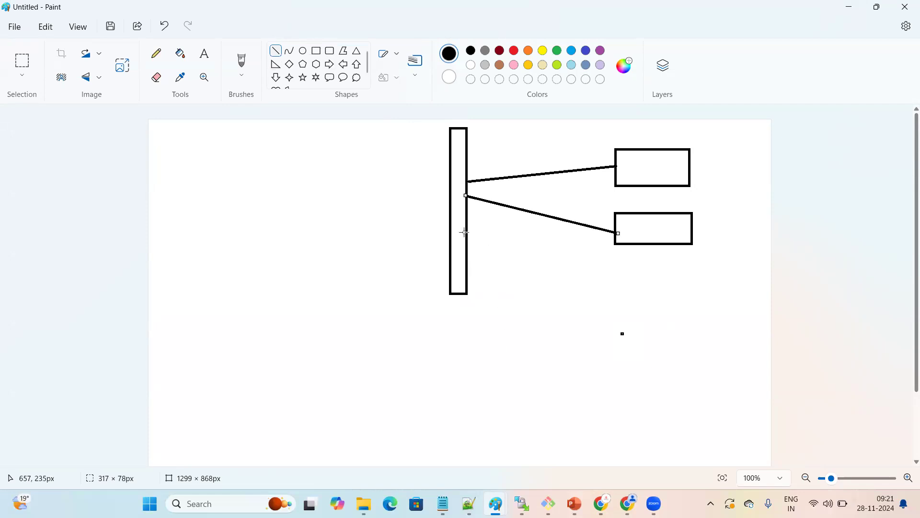
click(277, 52)
drag(233, 172, 450, 175)
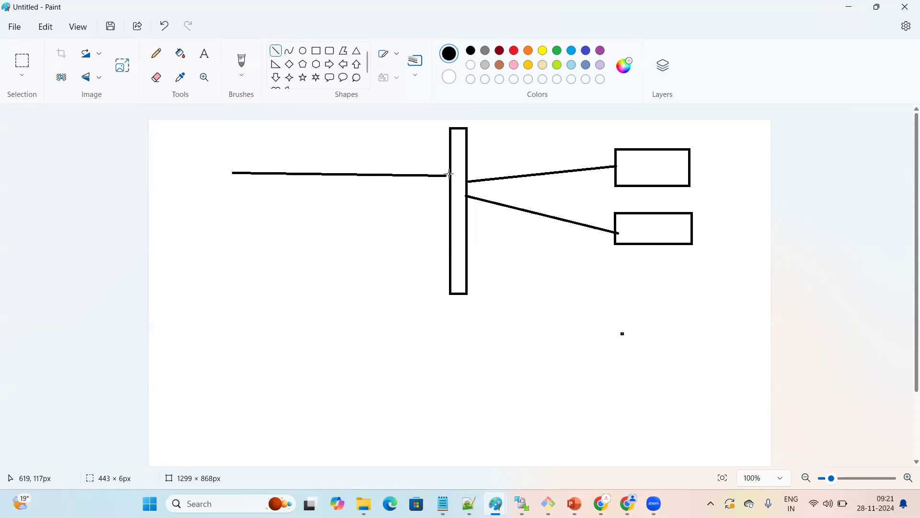
Step: Draw four more roughly horizontal lines below the existing long line, ending at the tall bar's left edge
drag(237, 210, 446, 207)
drag(237, 244, 454, 238)
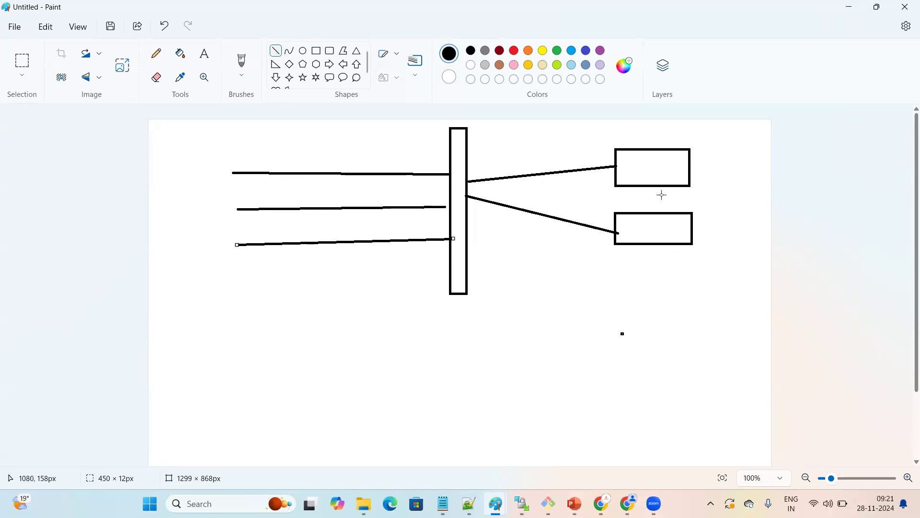
drag(234, 190, 453, 189)
drag(239, 228, 450, 226)
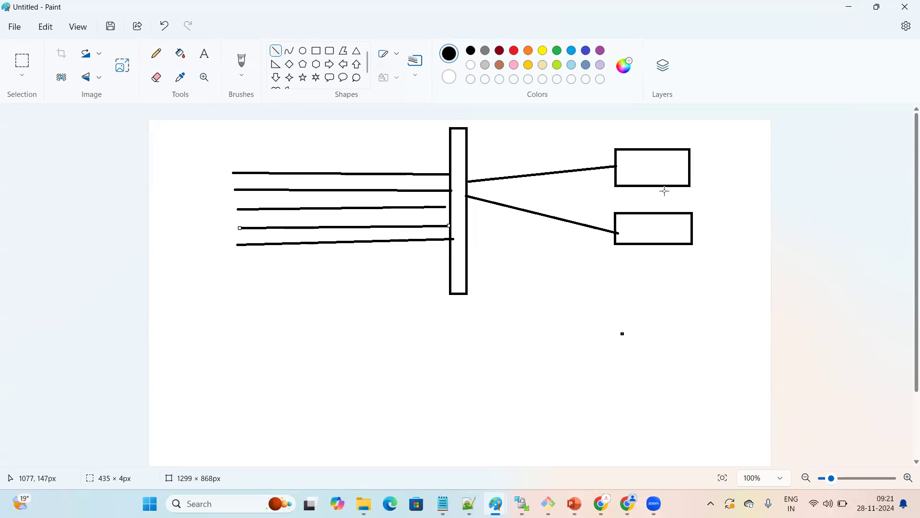
Step: Undo all the horizontal lines on the left side of the tall bar
key(ctrl+z)
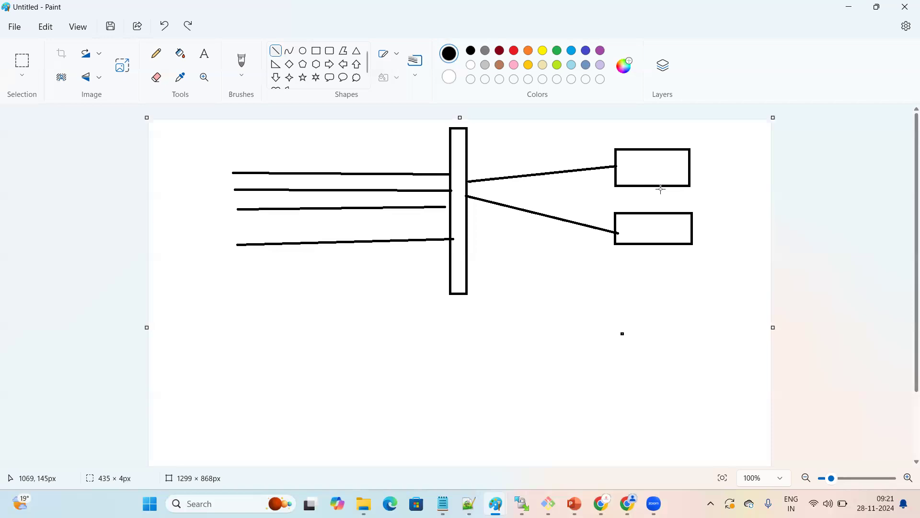
key(ctrl+z)
key(ctrl+z)
key(ctrl+z)
key(ctrl+z)
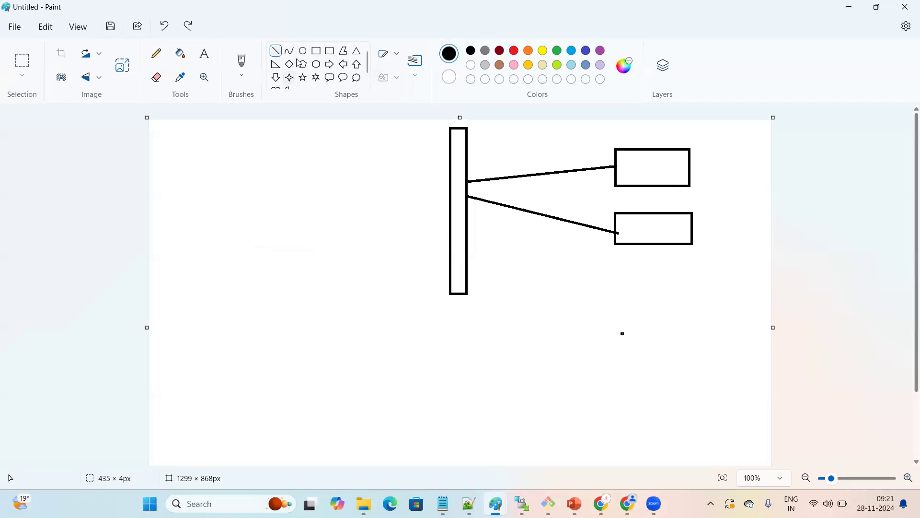
Step: Draw a second tall rectangle about 30 × 351 px left of the existing bar and link both bars with a line about 319 px long
click(316, 51)
drag(279, 126, 297, 213)
drag(301, 255, 293, 296)
click(394, 346)
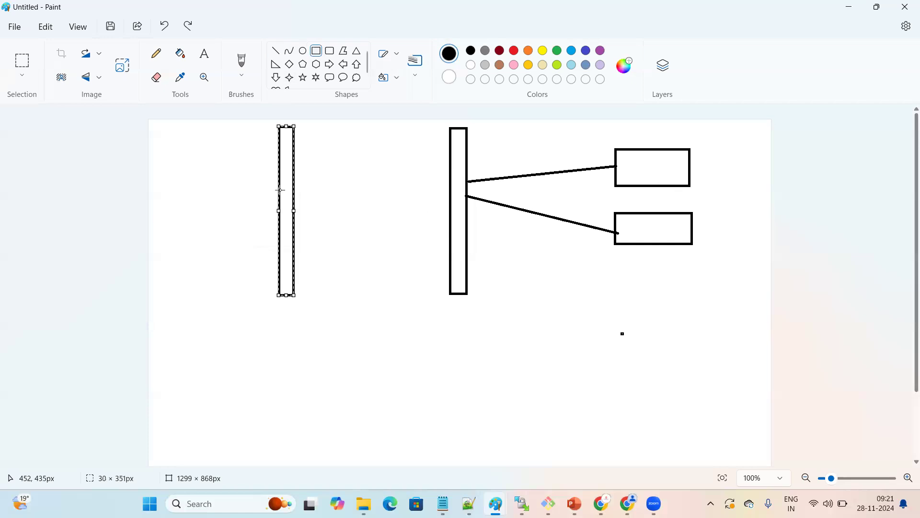
click(276, 51)
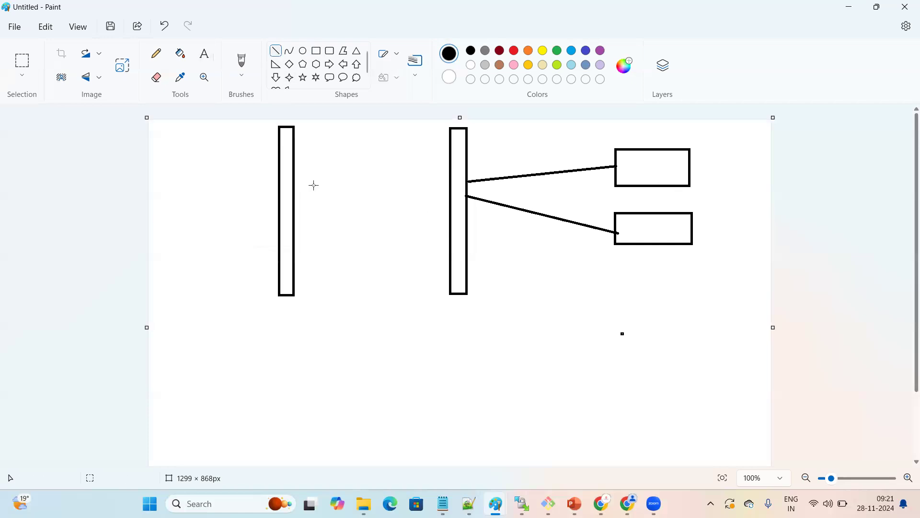
drag(296, 193, 450, 189)
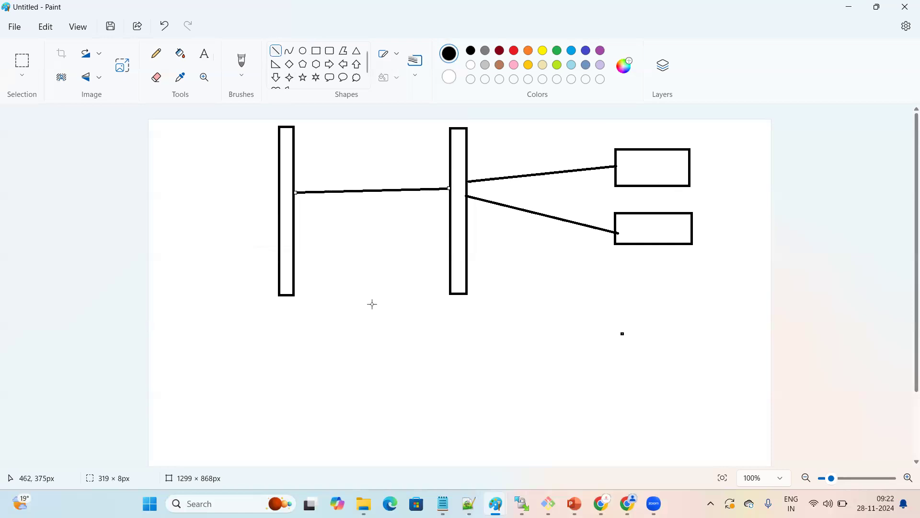
click(406, 337)
Step: Add the text label LB just below the tall bar near the middle of the canvas
click(212, 55)
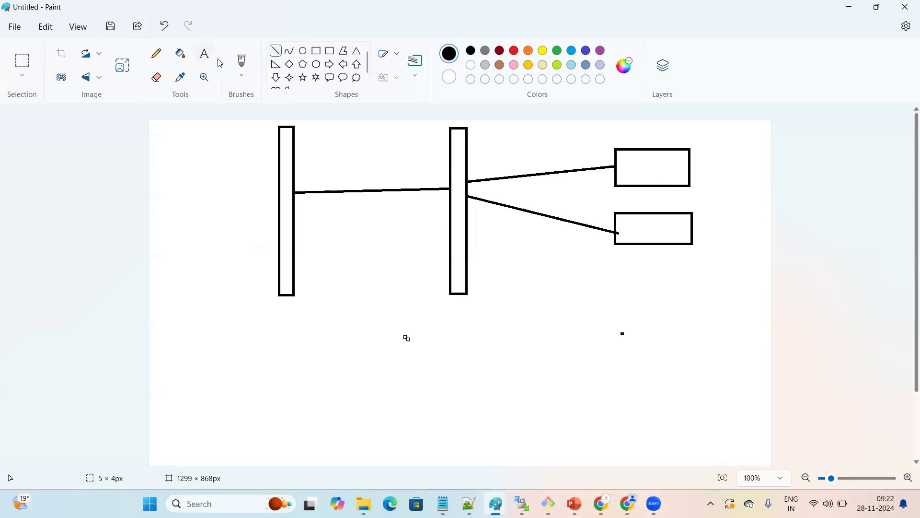
click(444, 307)
text(LB)
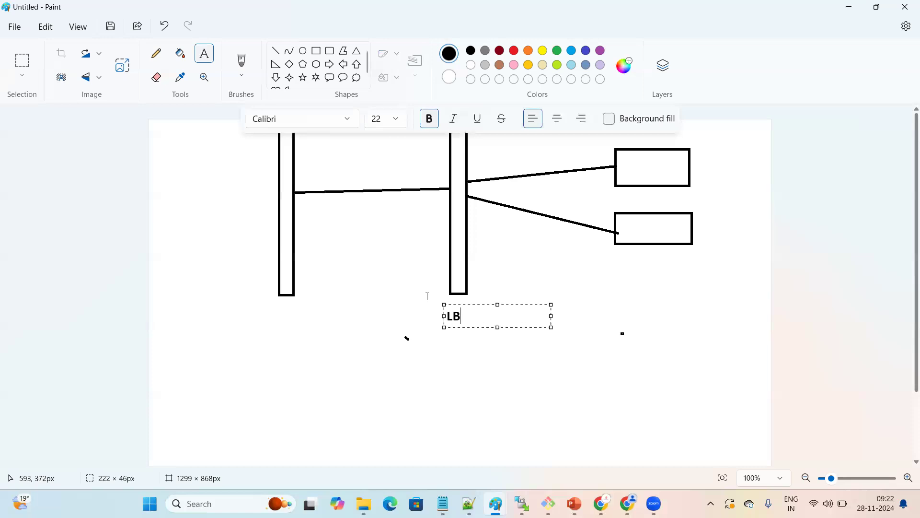
Step: Label the upper small rectangle with the text EC2
click(643, 189)
drag(642, 190, 632, 167)
text(EC@!)
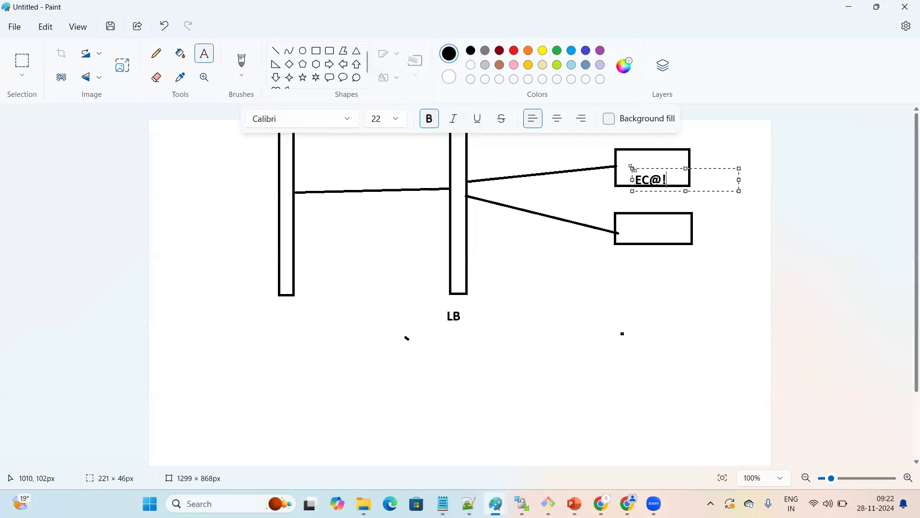
key(BackSpace)
key(BackSpace)
text(2)
click(638, 231)
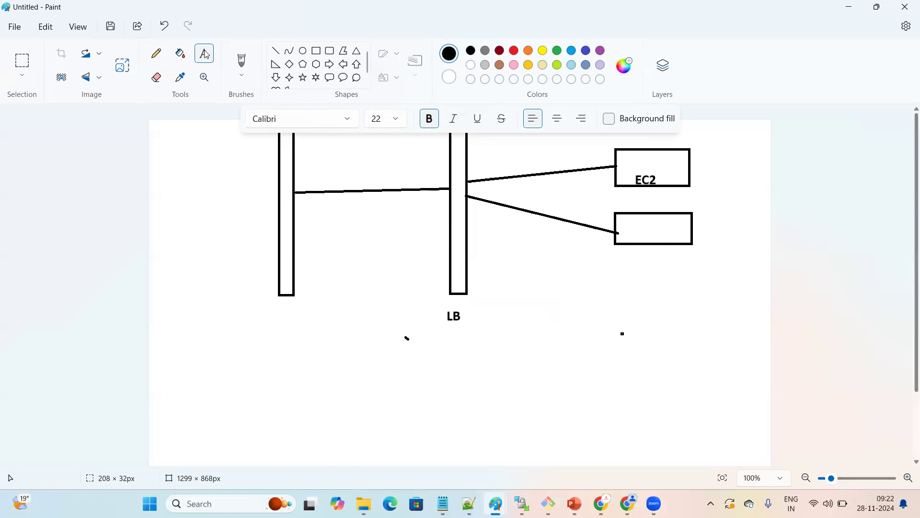
Step: Add the text EC2 to the lower small rectangle and move the label up inside the box
click(643, 232)
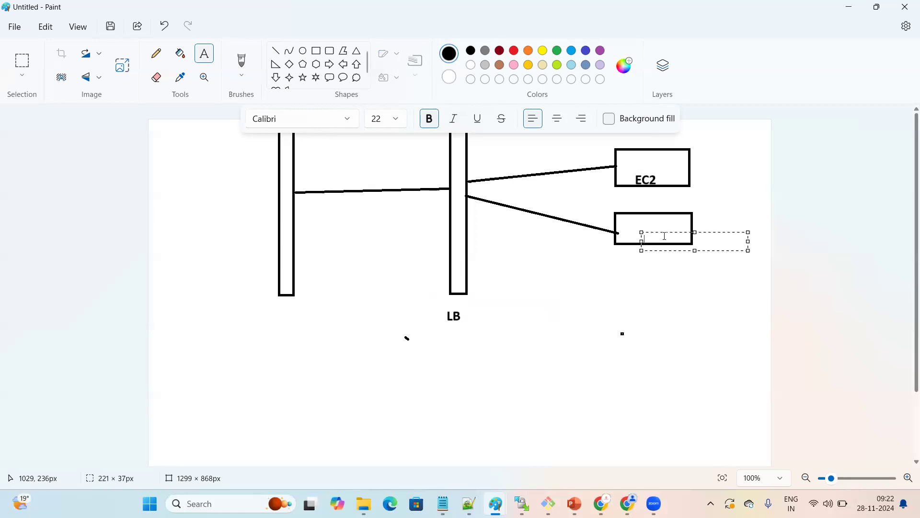
text(EC@)
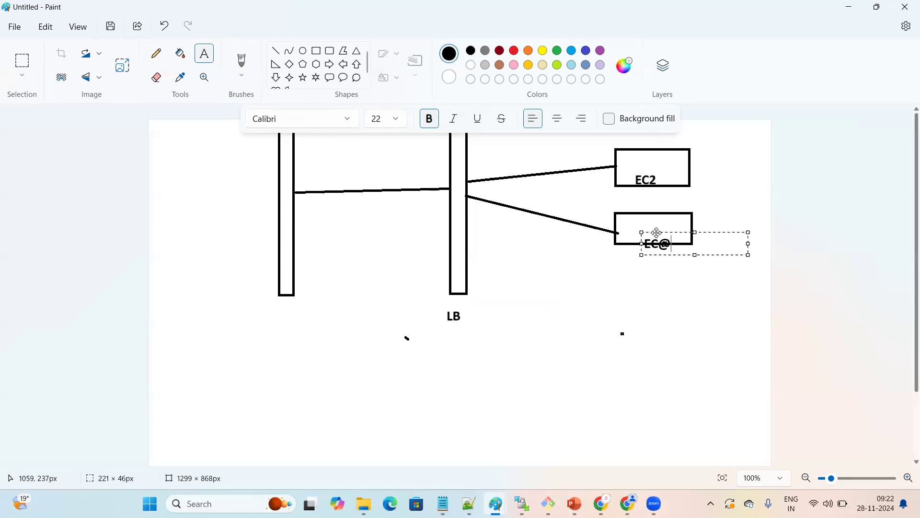
key(BackSpace)
text(2)
drag(674, 232, 672, 213)
click(680, 284)
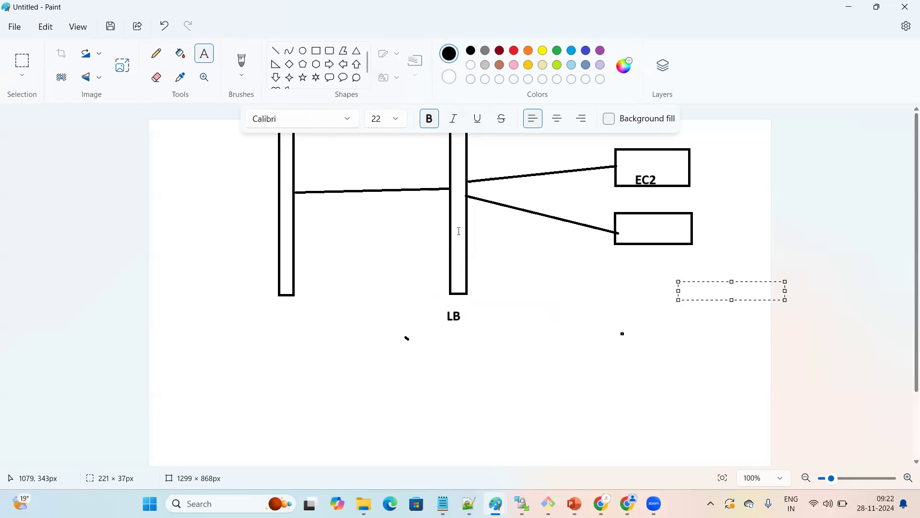
Step: Add the text label Domain Name below the leftmost tall bar
click(272, 307)
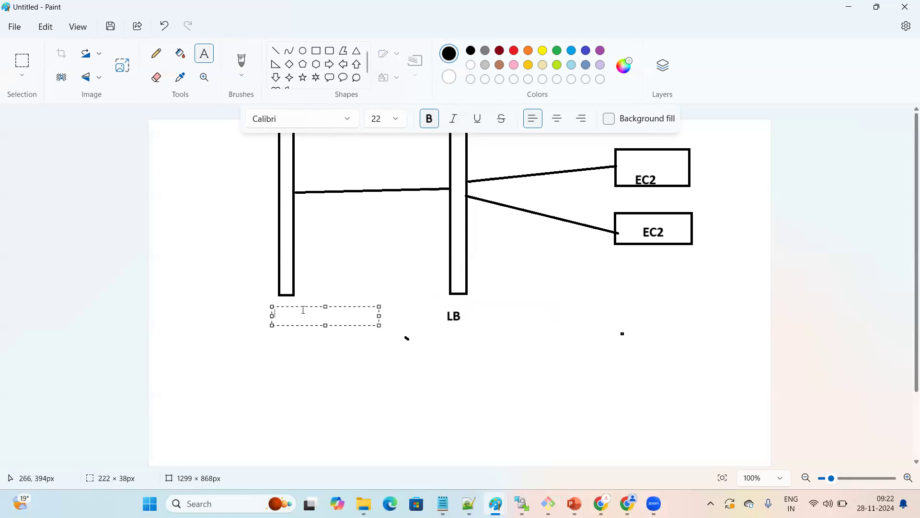
text(Domain Name)
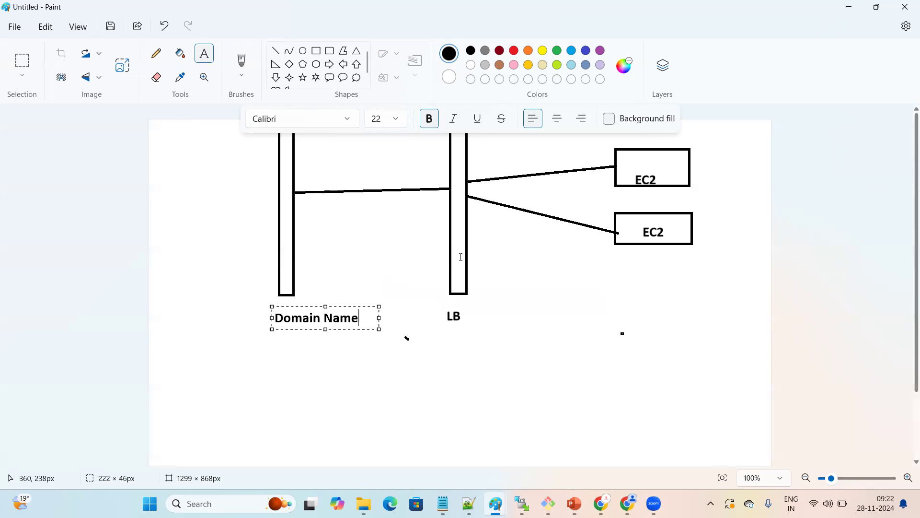
click(278, 366)
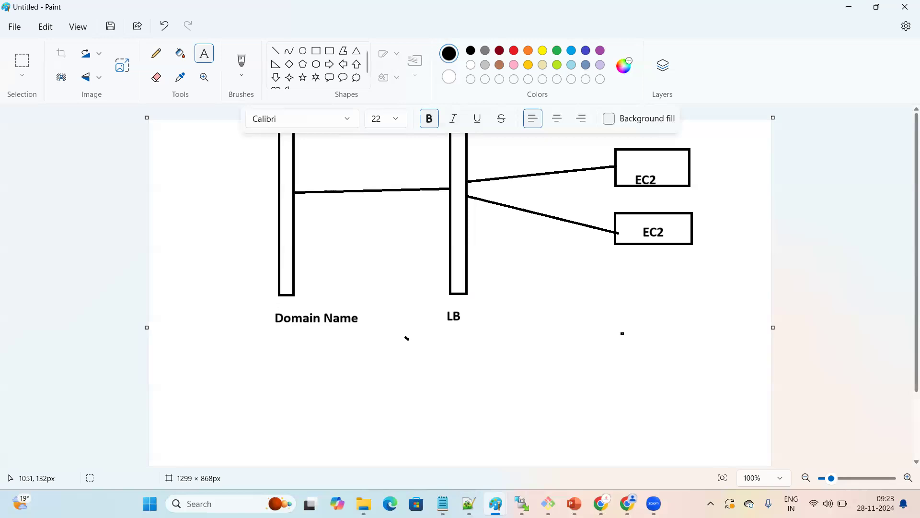
Step: Switch to the EC2 console in the browser and start creating a load balancer from the Load Balancers page
key(alt+Tab)
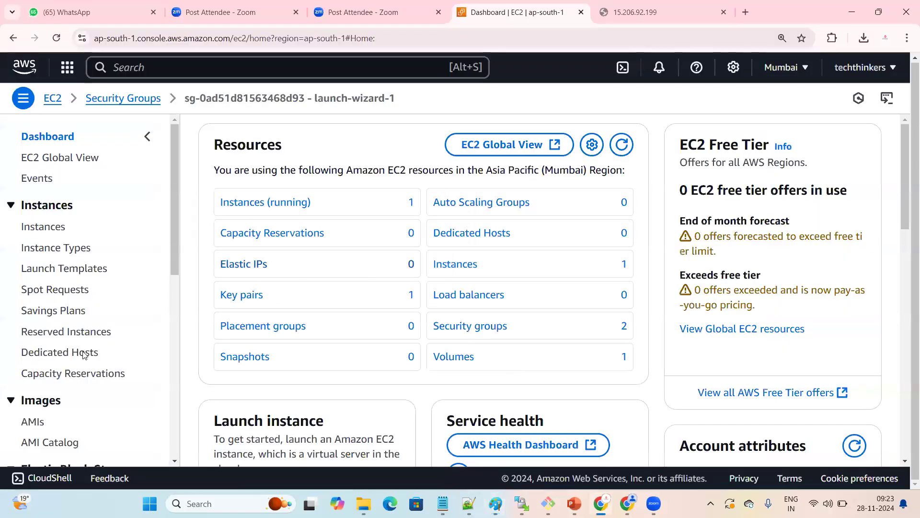
scroll(62, 303, down, 8)
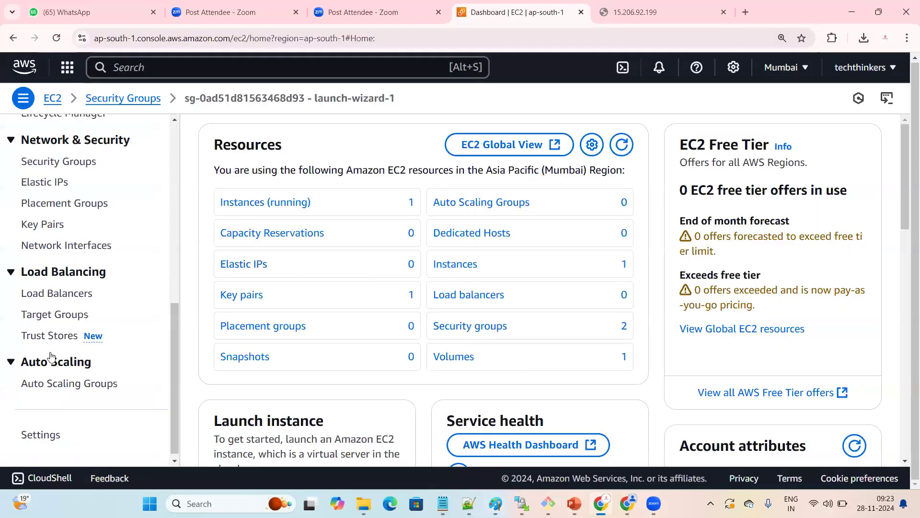
click(68, 297)
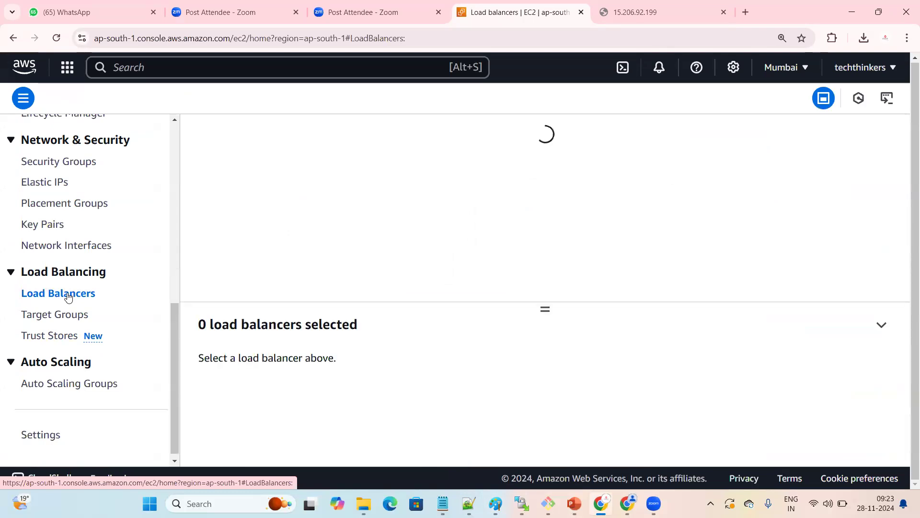
click(770, 139)
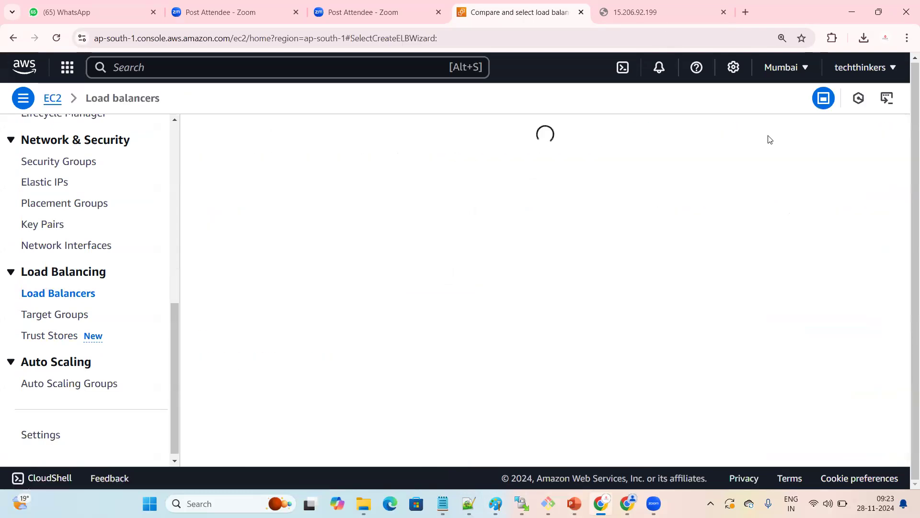
Step: Expand the previous-generation option and choose to create a Classic Load Balancer
scroll(455, 239, down, 5)
scroll(72, 393, down, 2)
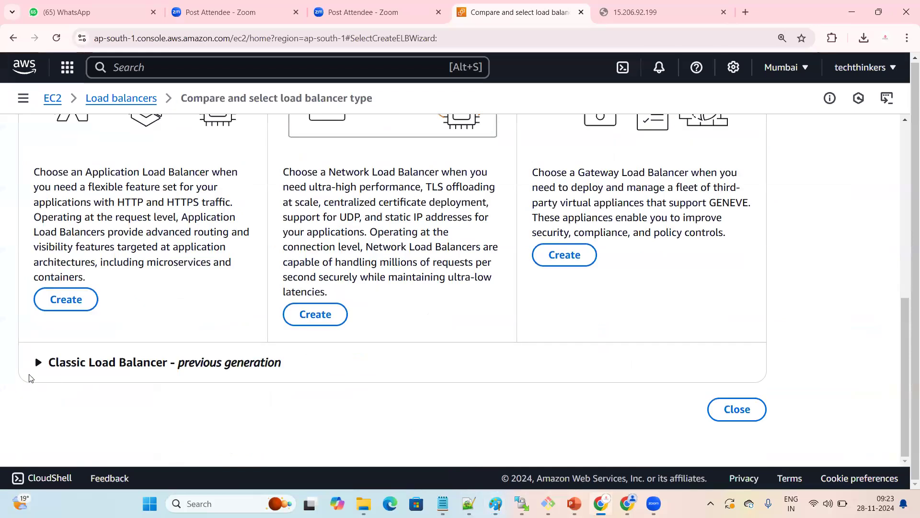
click(39, 362)
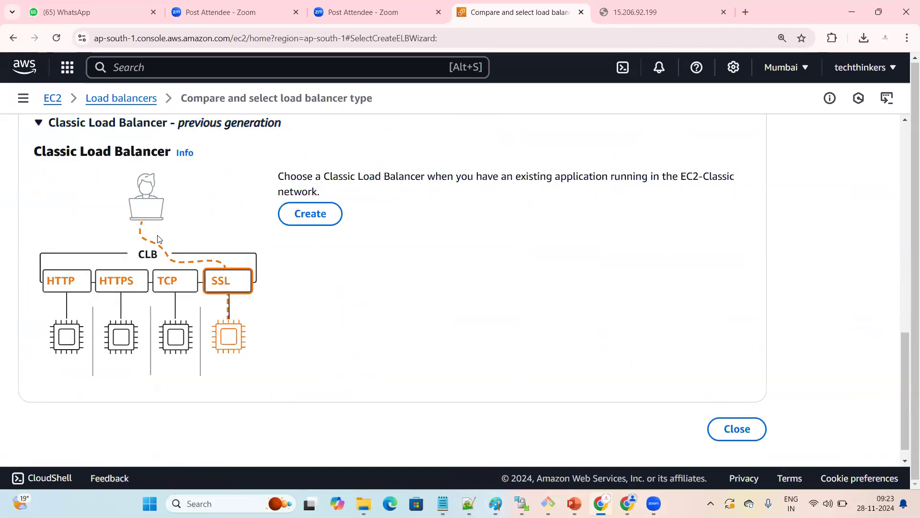
click(314, 217)
scroll(118, 261, down, 3)
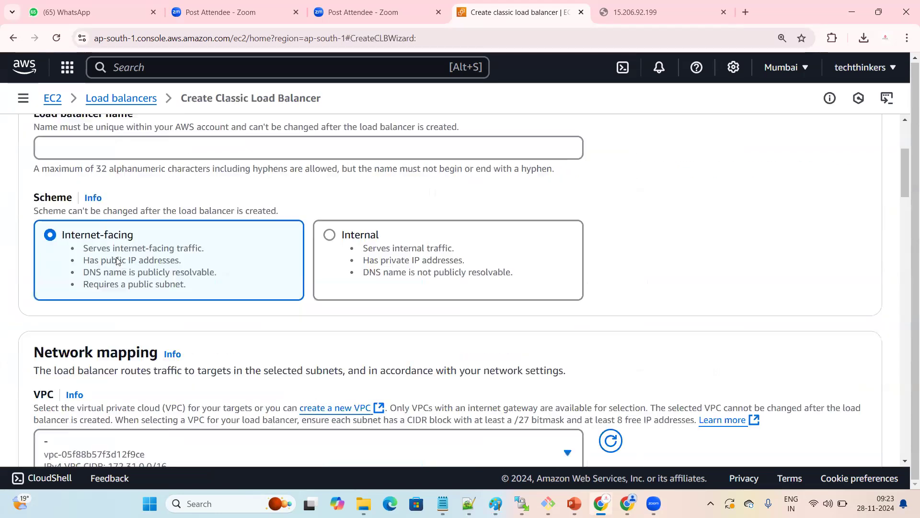
Step: Name the Classic Load Balancer myloadbalancer
scroll(87, 260, up, 2)
click(87, 260)
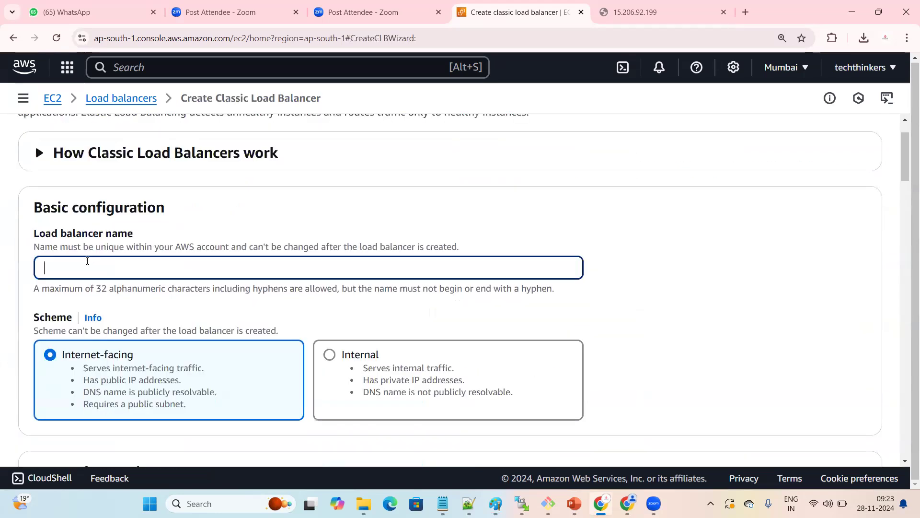
text(myload)
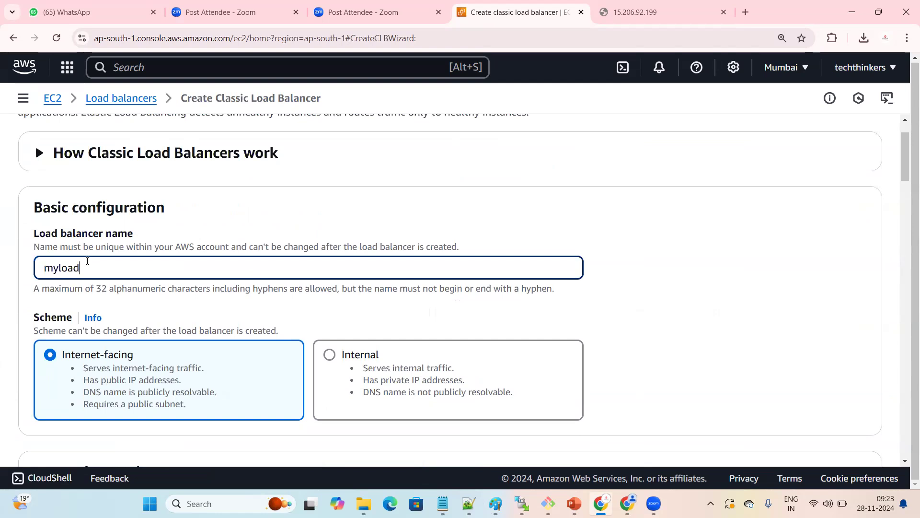
text(balancer)
double_click(171, 274)
Step: Map the load balancer to the Availability Zones ap-south-1a, ap-south-1b and ap-south-1c
scroll(144, 276, down, 3)
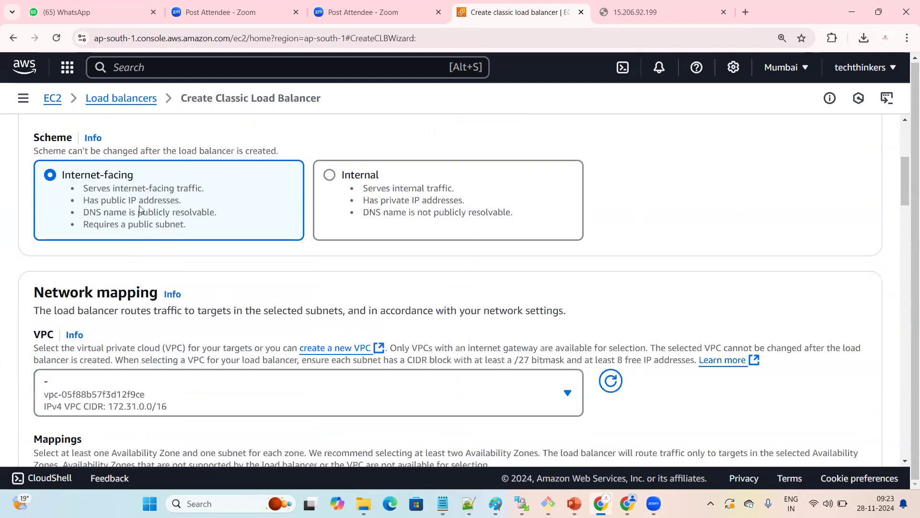
scroll(168, 288, down, 1)
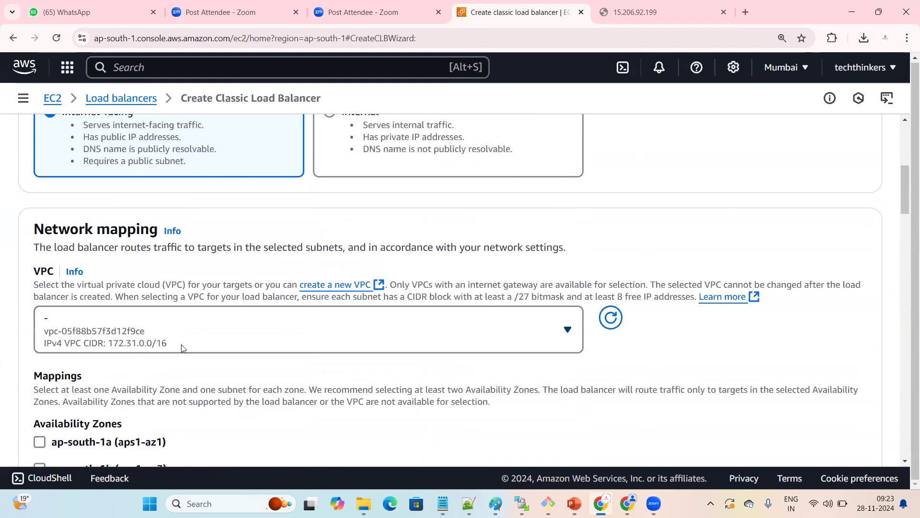
scroll(182, 348, down, 4)
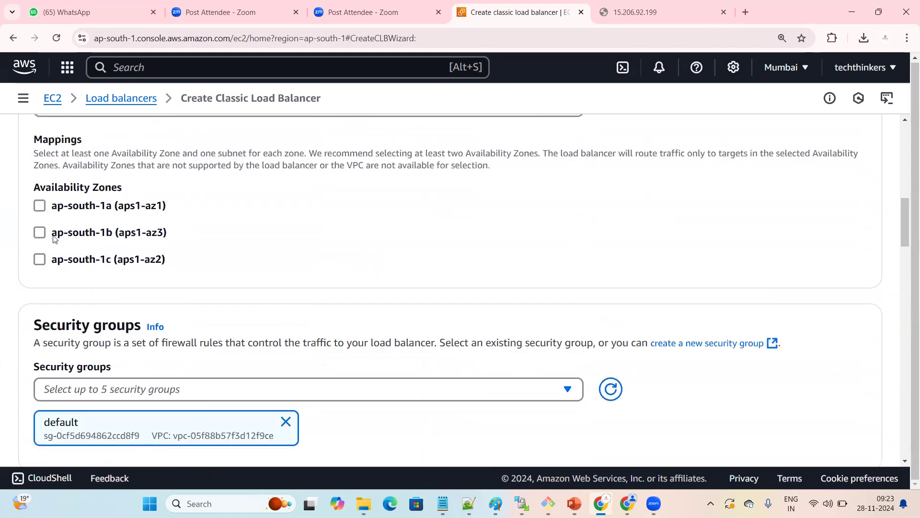
click(40, 205)
click(40, 329)
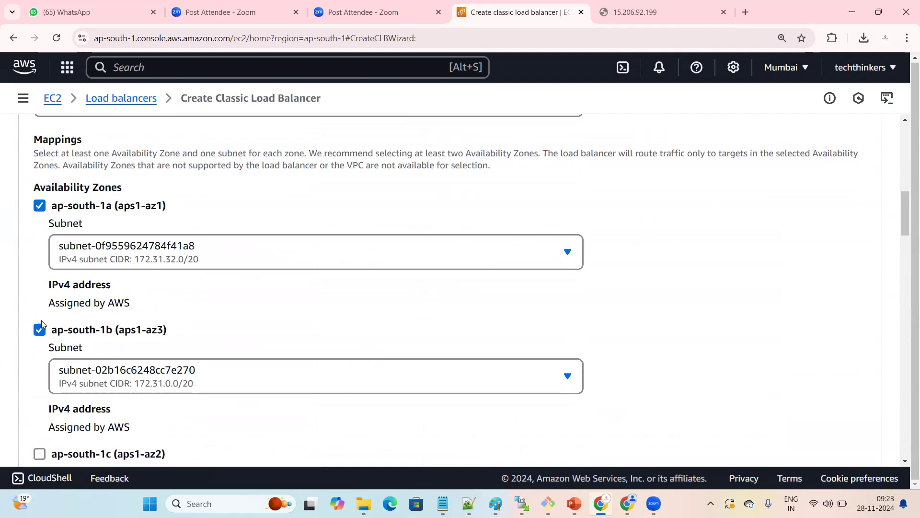
scroll(39, 337, down, 2)
click(72, 338)
scroll(384, 297, down, 2)
scroll(220, 287, up, 2)
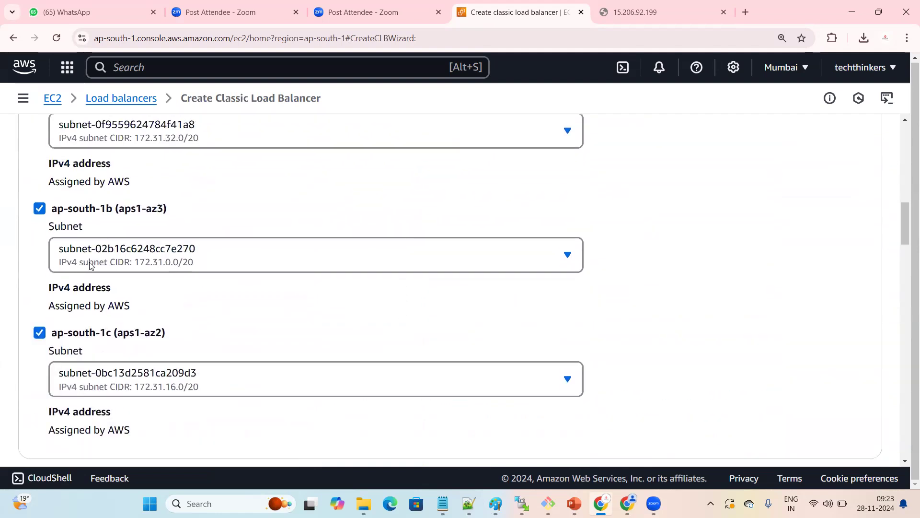
scroll(191, 227, up, 3)
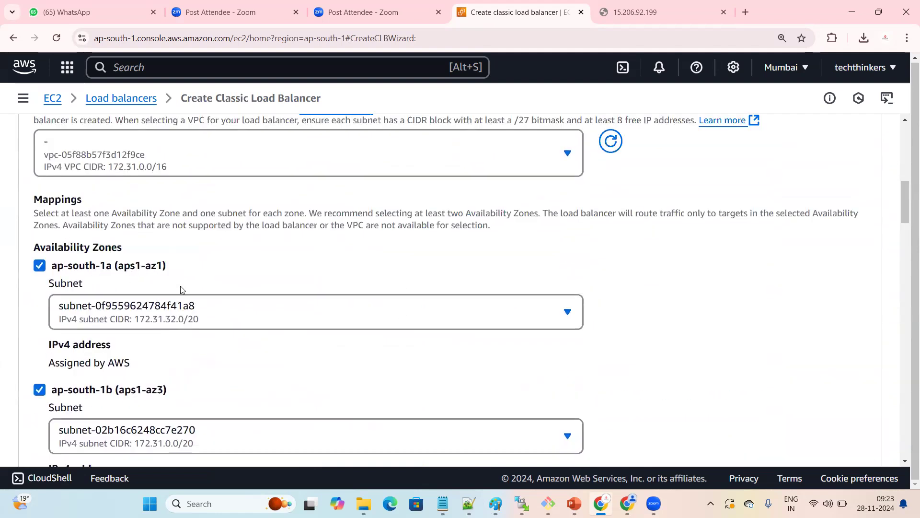
Step: Review the security groups available for the load balancer and close the list without changing the selection
scroll(206, 290, down, 6)
scroll(223, 292, down, 2)
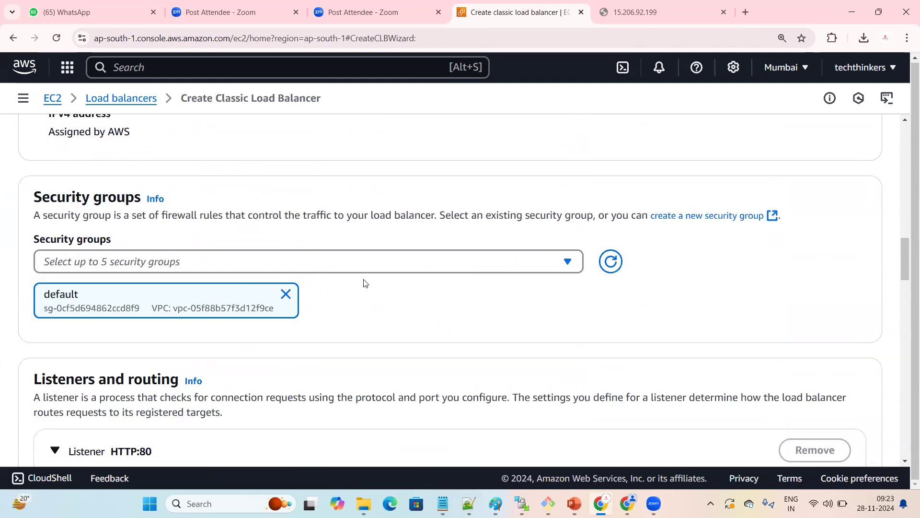
click(449, 266)
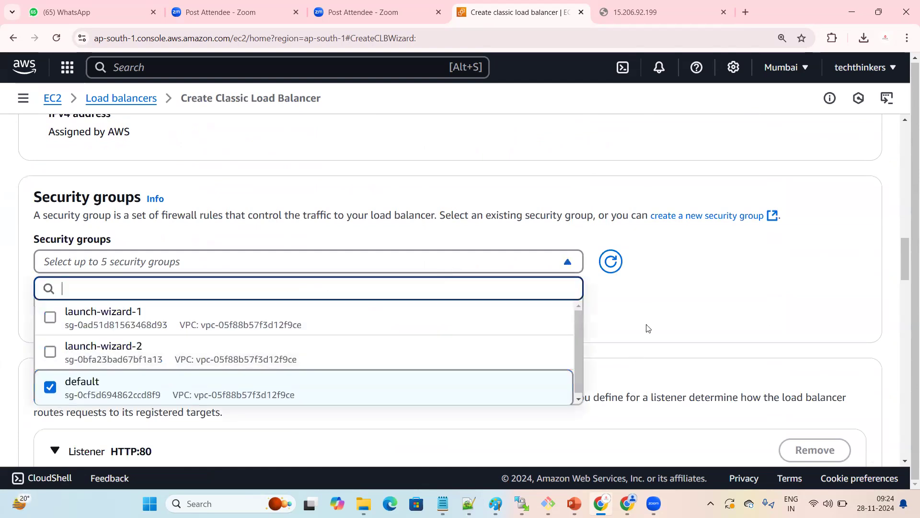
key(Escape)
scroll(291, 240, down, 1)
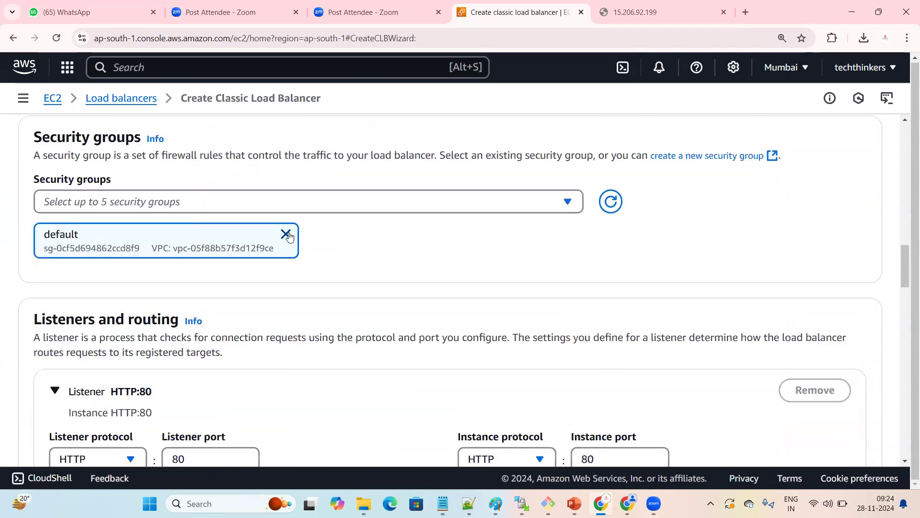
Step: Remove the default security group from the load balancer, review the available groups and select default again
click(291, 238)
click(397, 204)
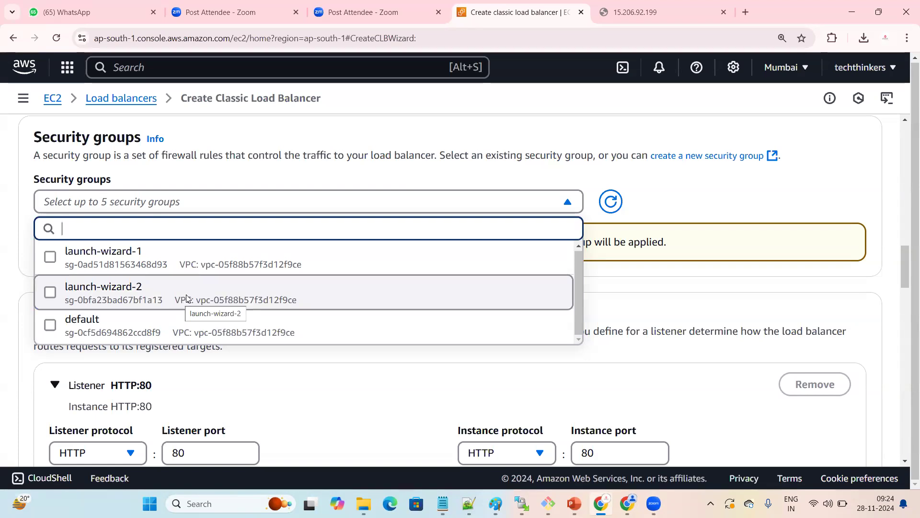
click(680, 201)
click(480, 198)
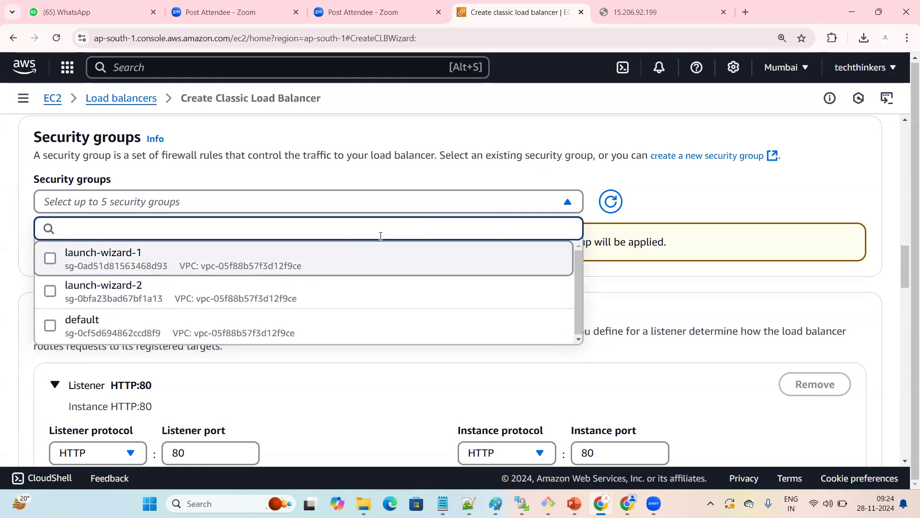
click(684, 201)
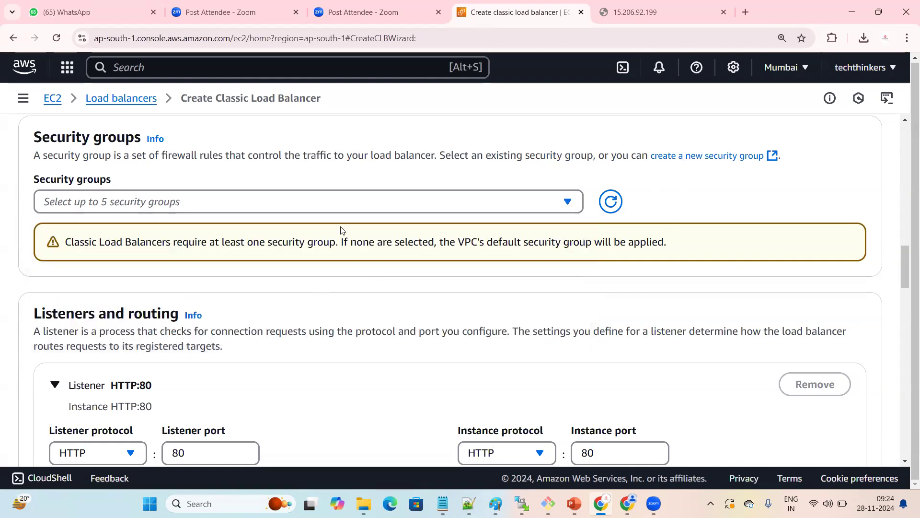
click(340, 207)
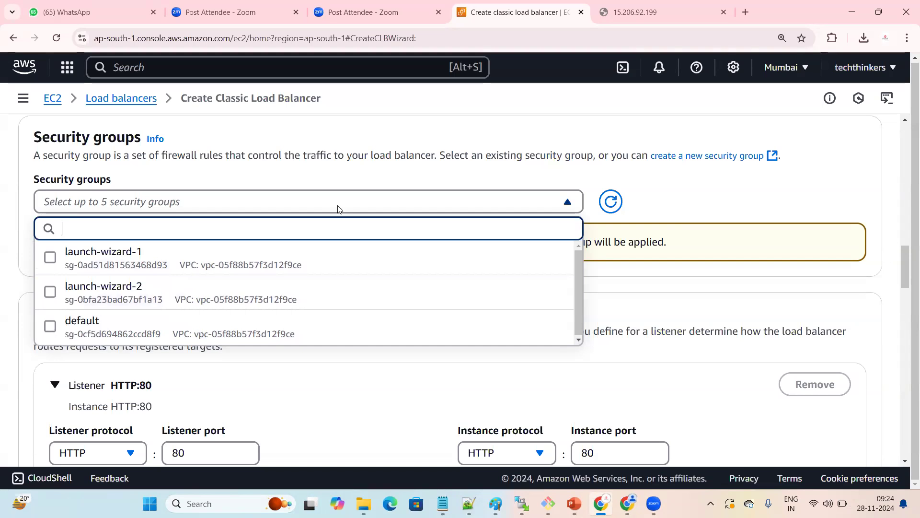
click(715, 192)
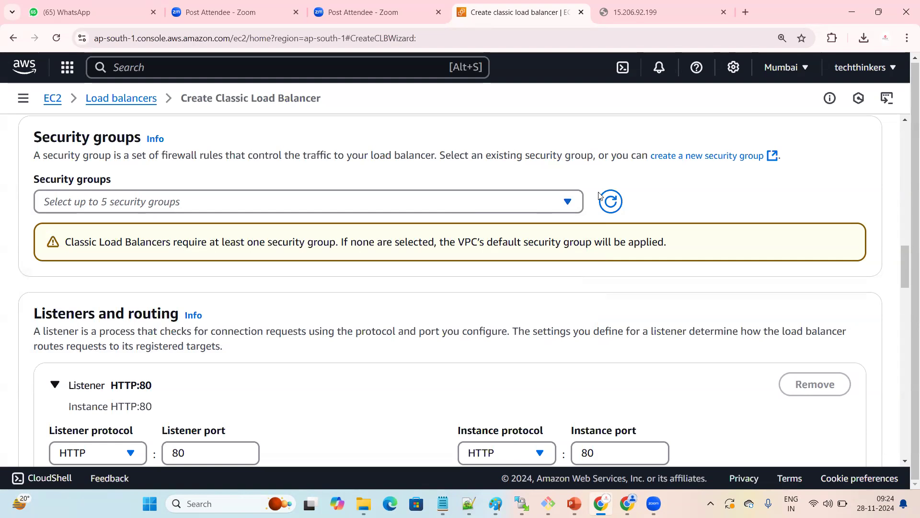
click(463, 204)
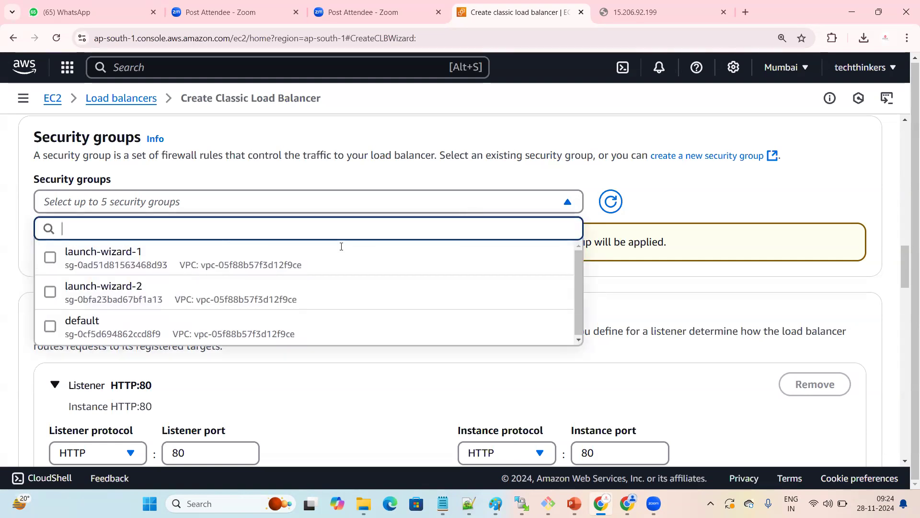
click(167, 288)
click(50, 292)
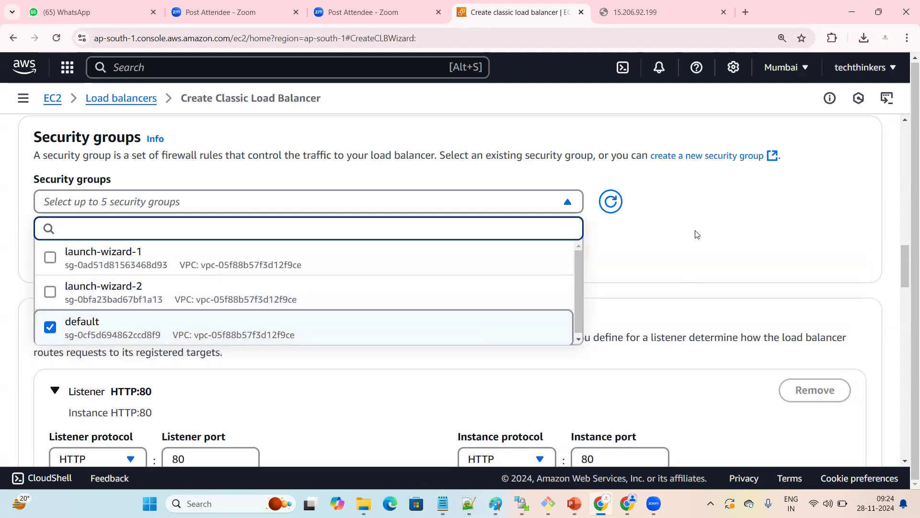
click(682, 229)
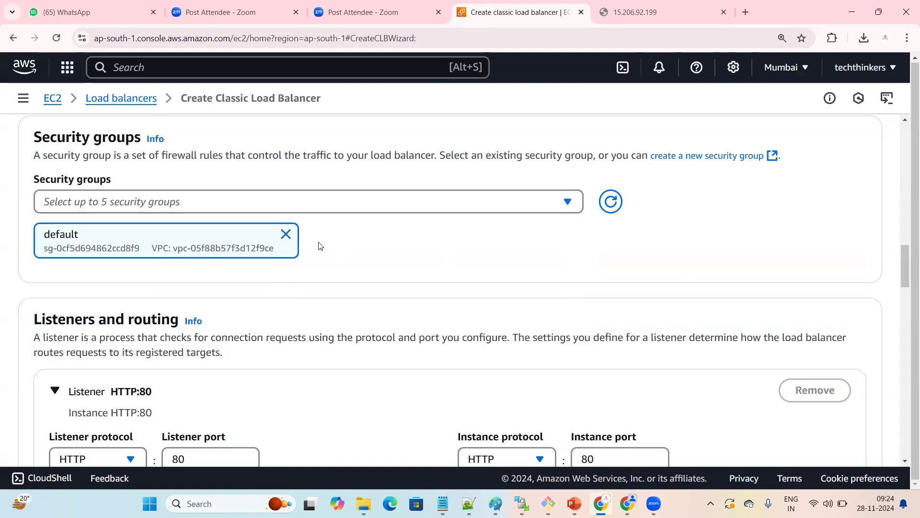
Step: Keep the HTTP:80 listener and the /index.html health check, and create the load balancer
scroll(311, 247, down, 3)
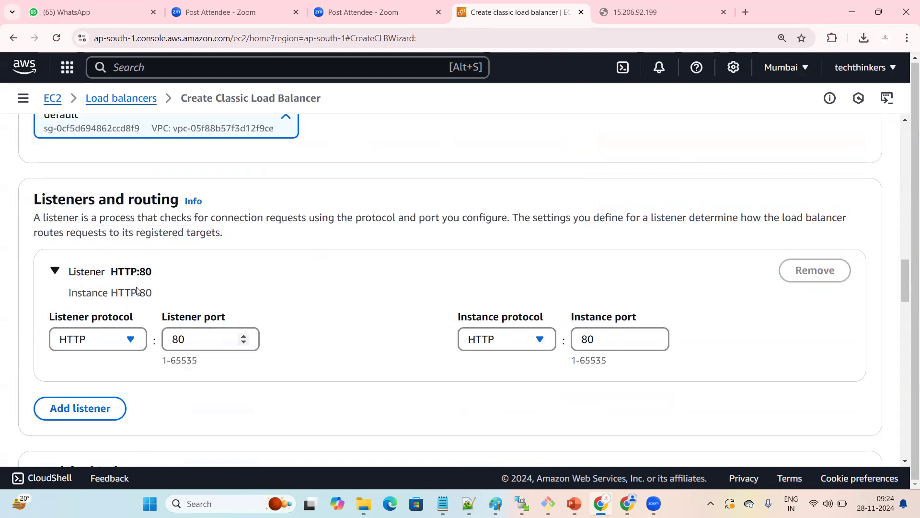
scroll(182, 326, down, 15)
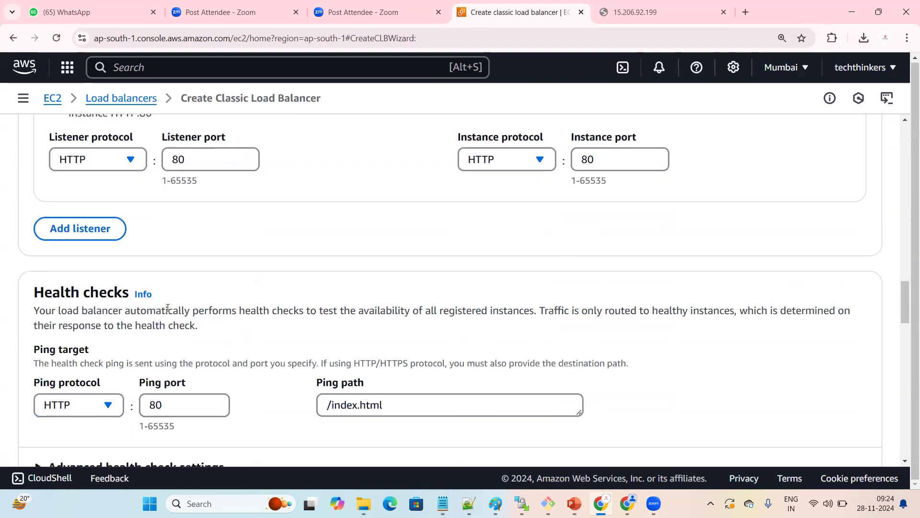
scroll(266, 370, down, 3)
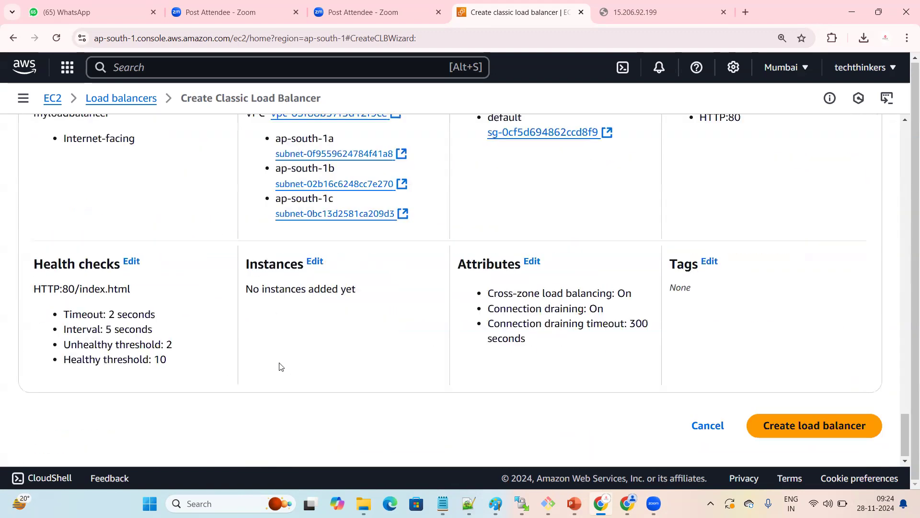
click(764, 414)
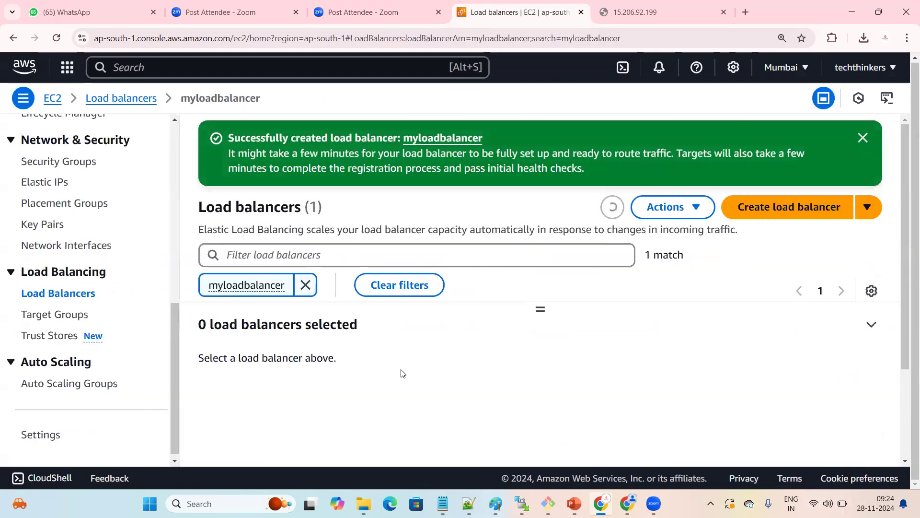
click(863, 139)
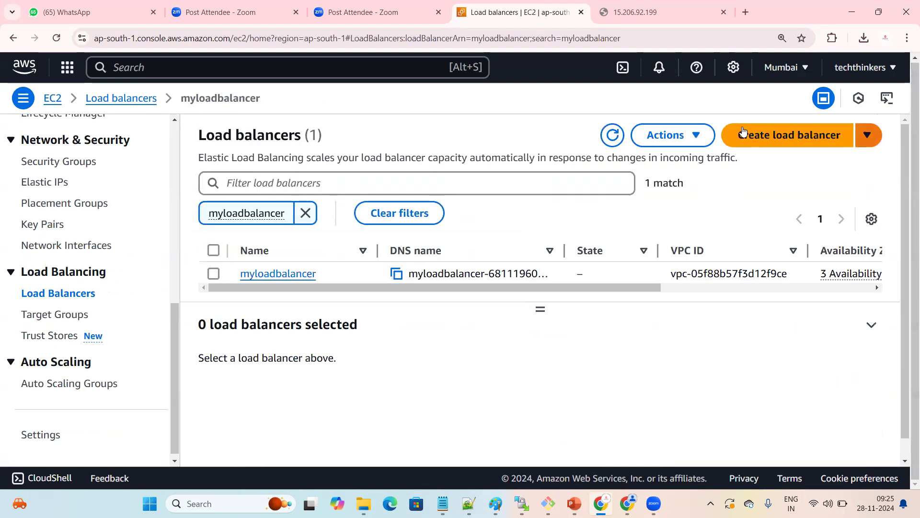
Step: Open the details of myloadbalancer from the full load balancer list and review its listeners
scroll(77, 296, down, 1)
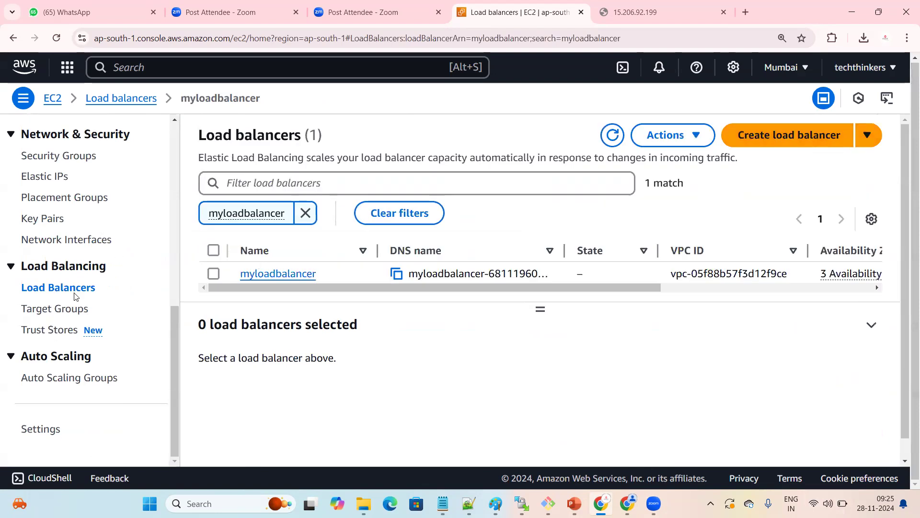
click(74, 292)
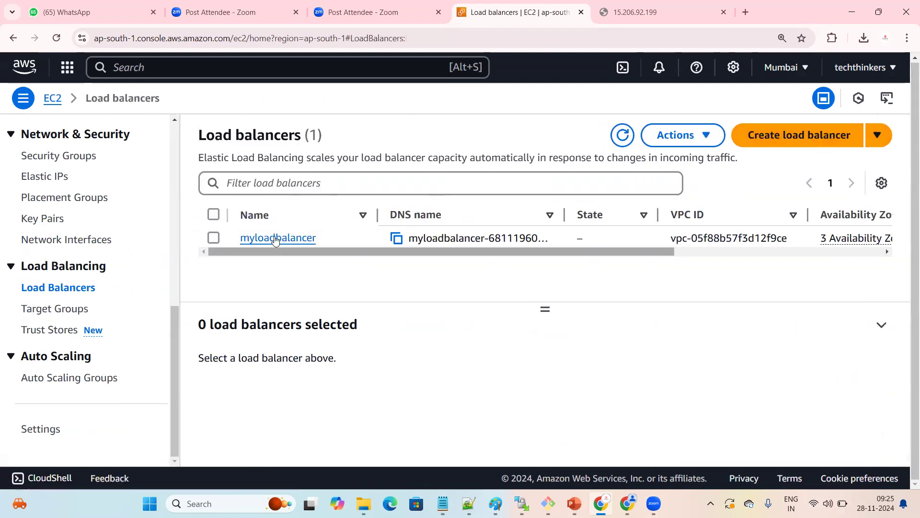
click(273, 237)
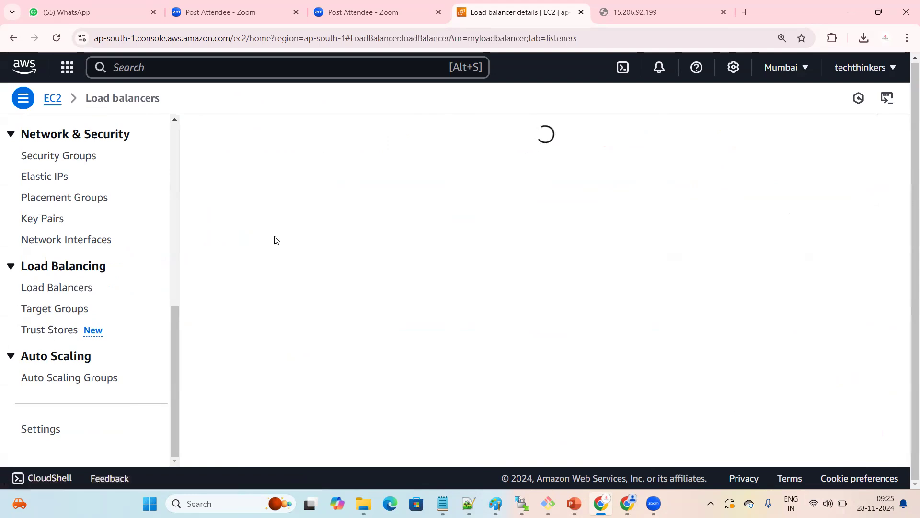
scroll(495, 362, down, 1)
scroll(496, 362, down, 5)
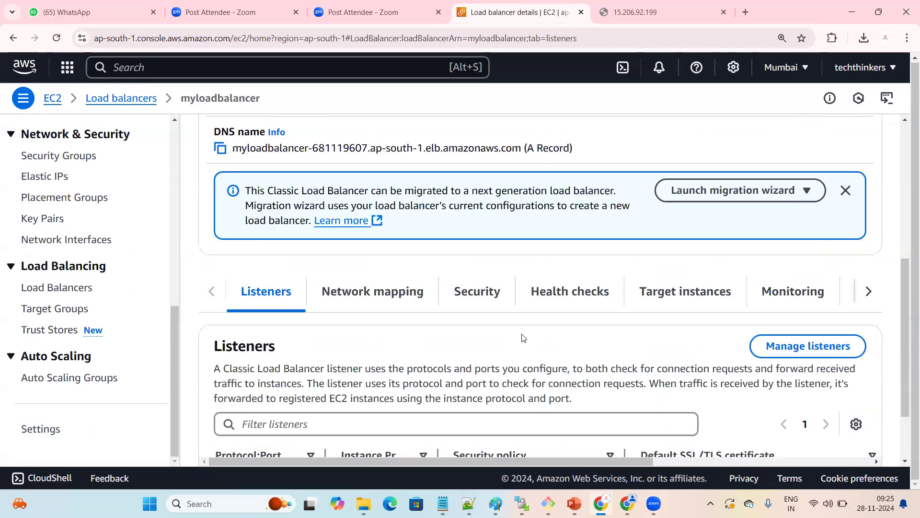
scroll(522, 335, up, 6)
scroll(578, 274, down, 5)
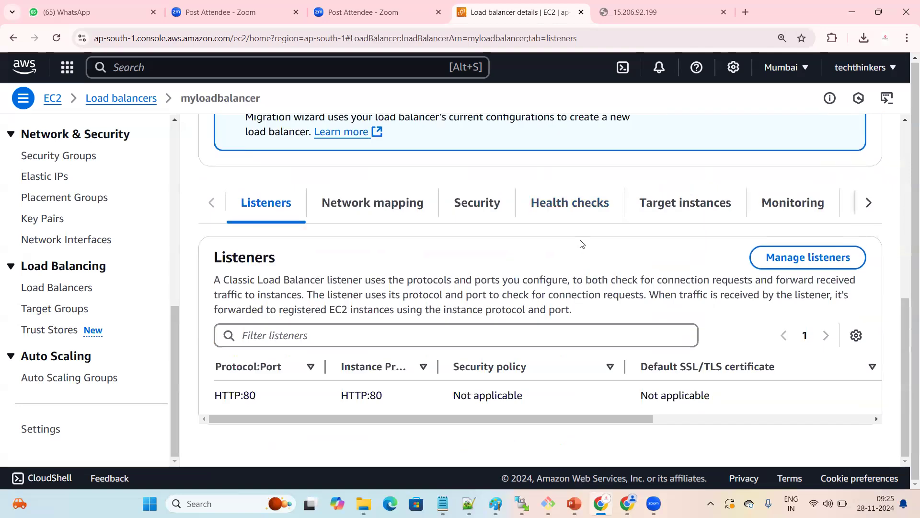
Step: Register the instance myserver1 as a target instance of myloadbalancer
click(682, 206)
scroll(590, 261, down, 1)
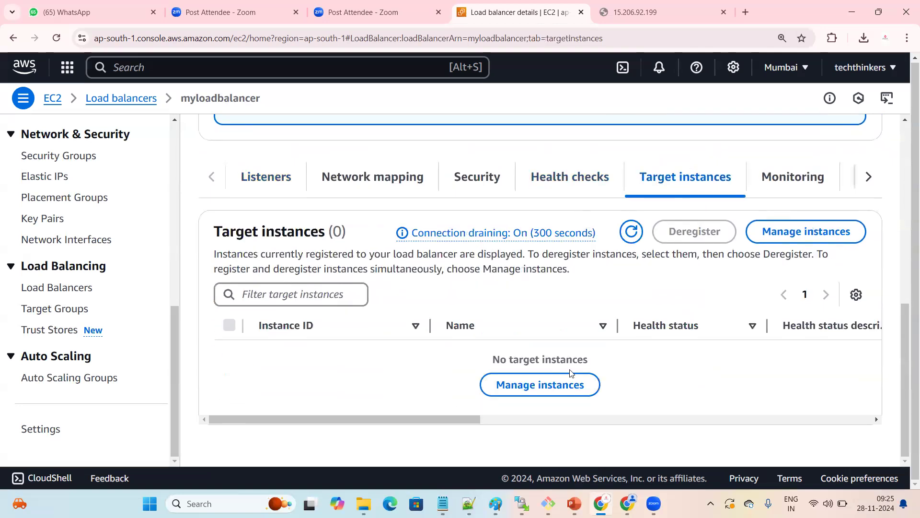
click(516, 386)
scroll(513, 384, down, 3)
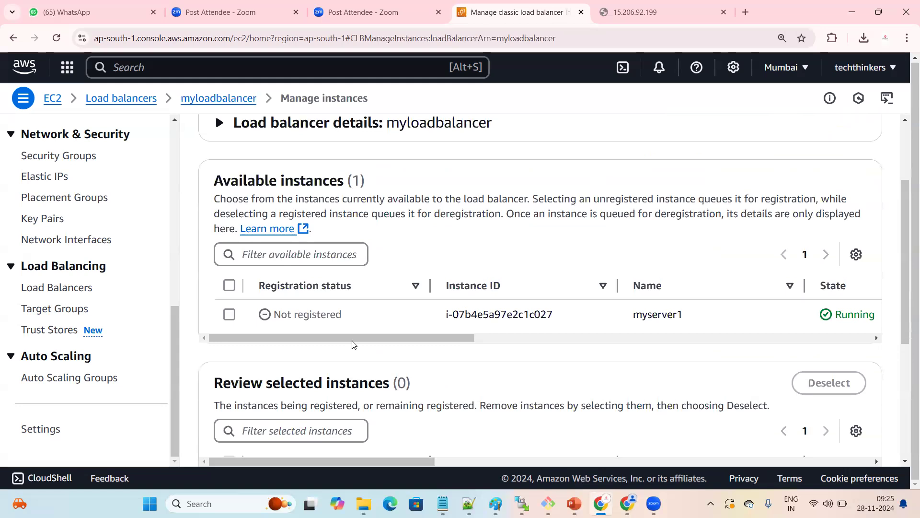
click(230, 314)
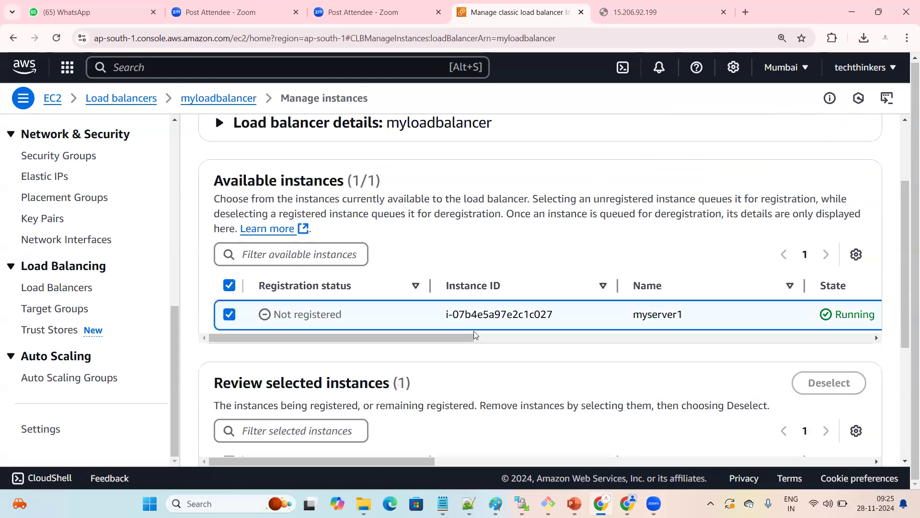
scroll(598, 283, down, 5)
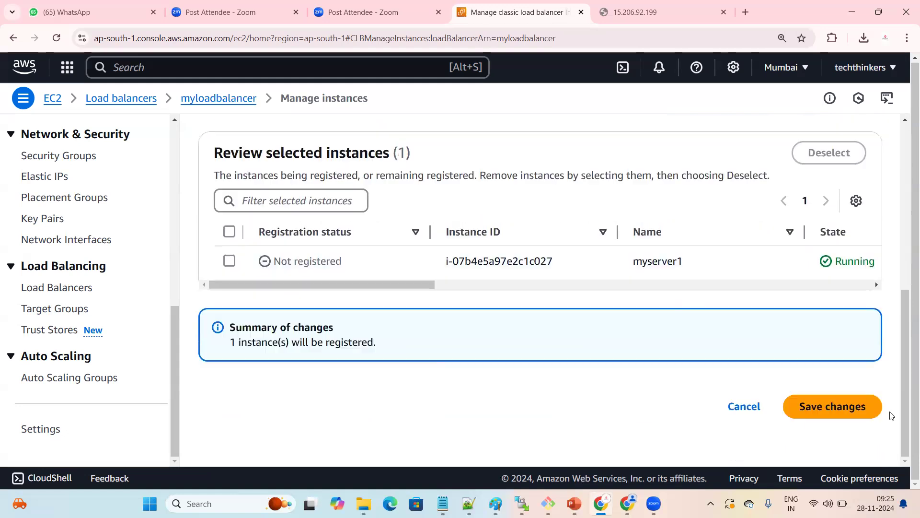
click(857, 406)
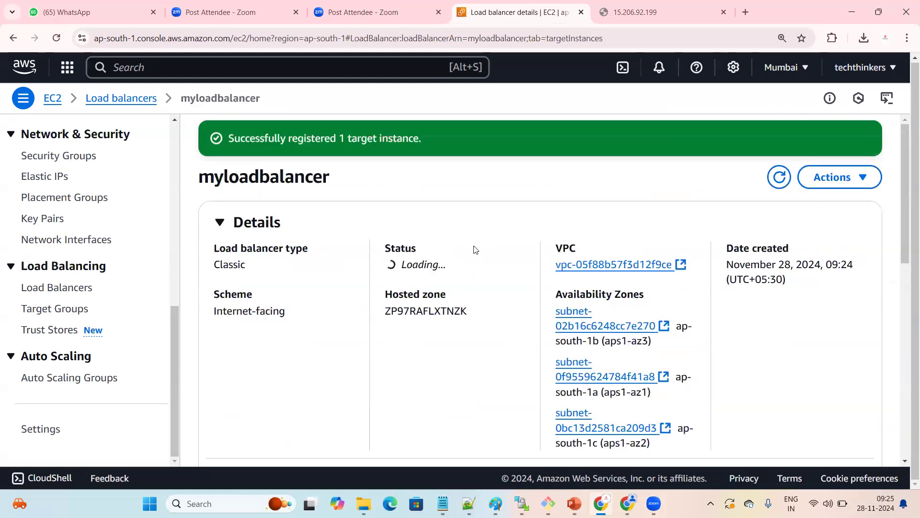
click(861, 143)
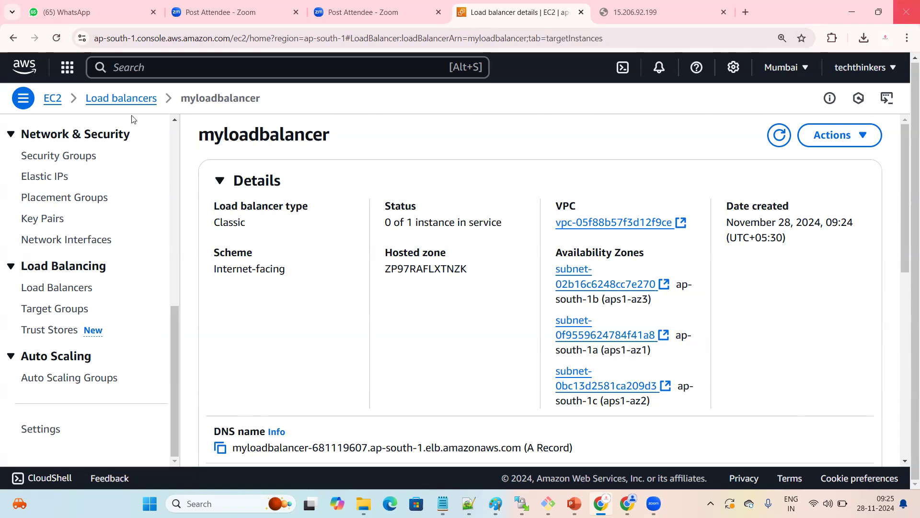
Step: Look over the load balancer list and the list of running EC2 instances
click(126, 98)
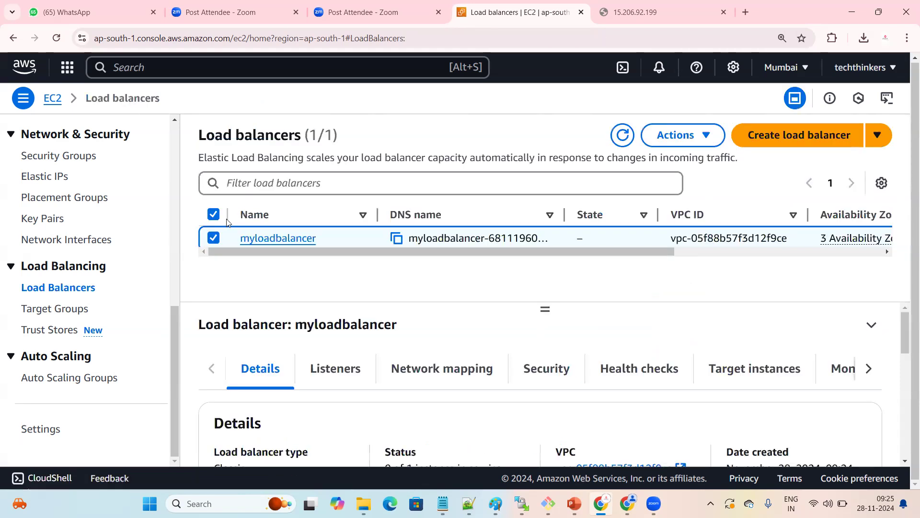
click(213, 240)
click(52, 98)
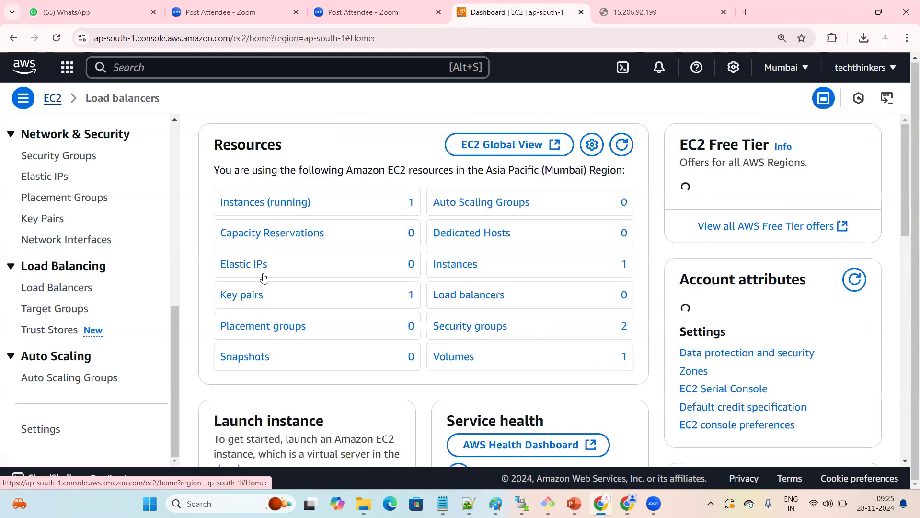
click(263, 202)
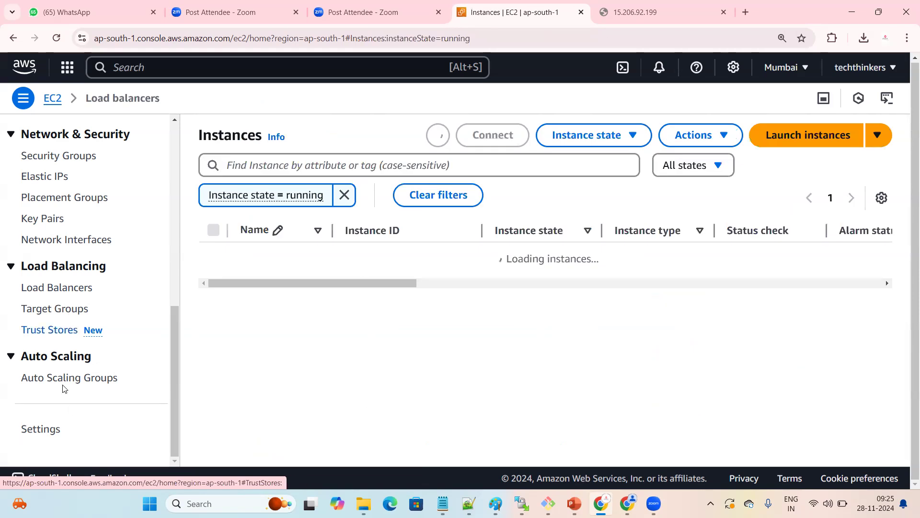
click(66, 288)
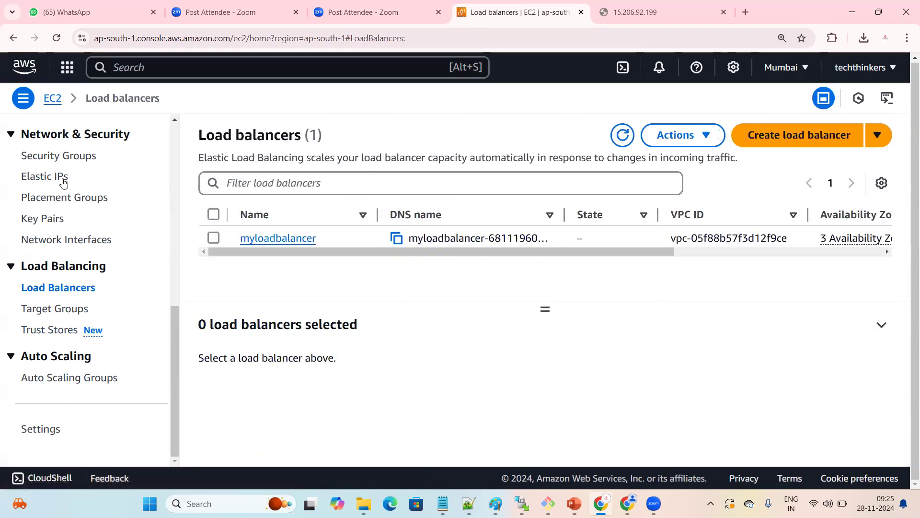
Step: Open the details of the running instance myserver1 and copy its public IPv4 address
scroll(66, 268, up, 3)
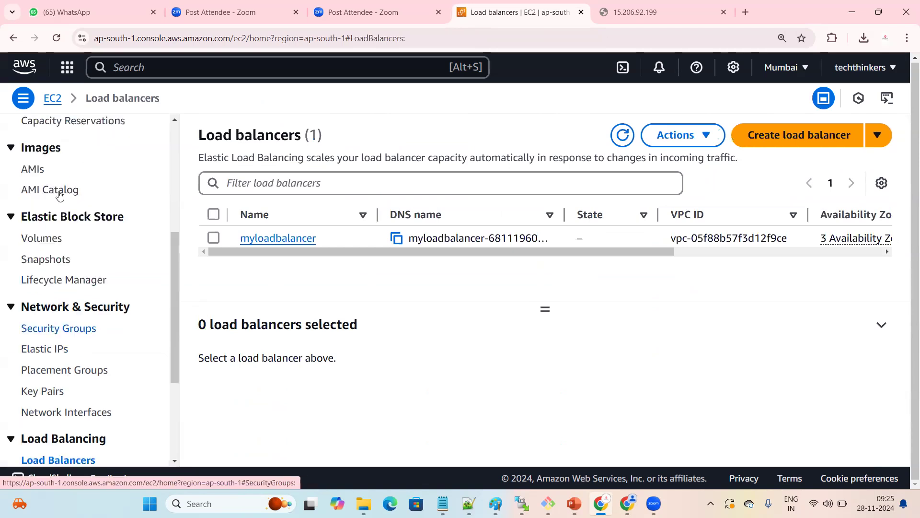
scroll(59, 194, up, 4)
click(63, 139)
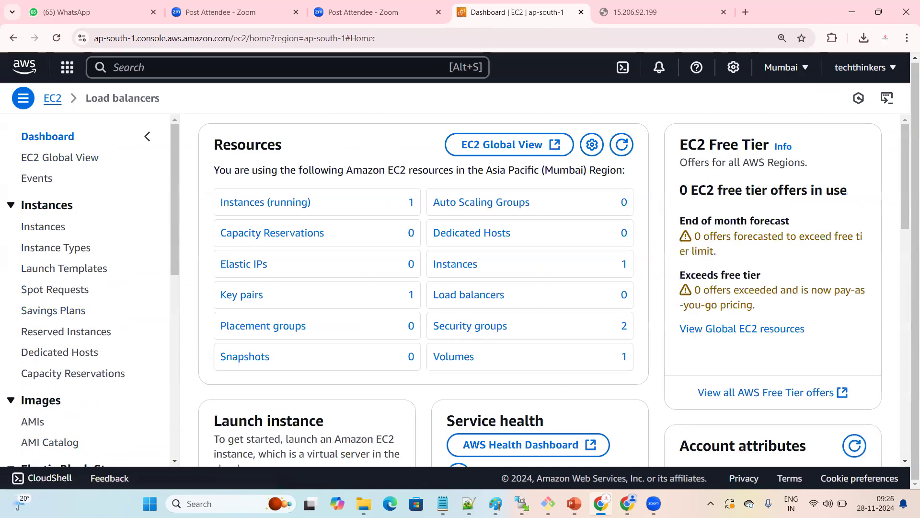
click(280, 201)
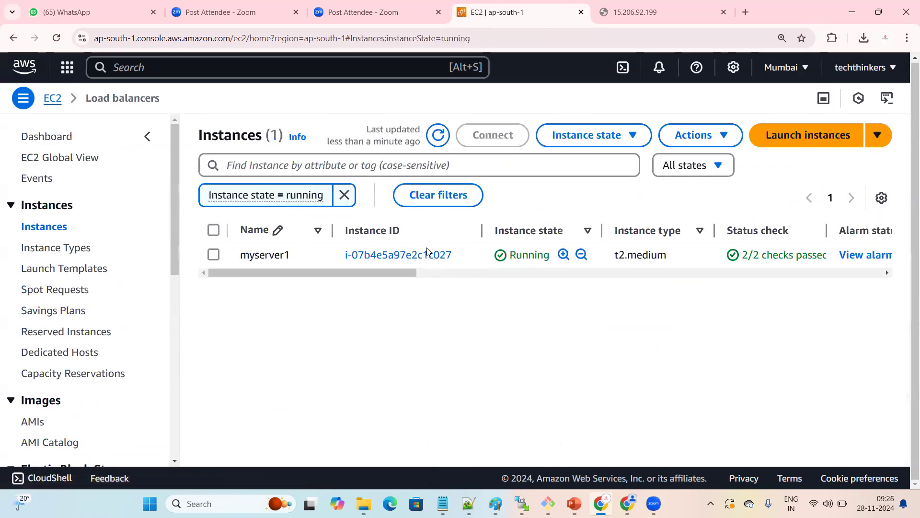
click(411, 259)
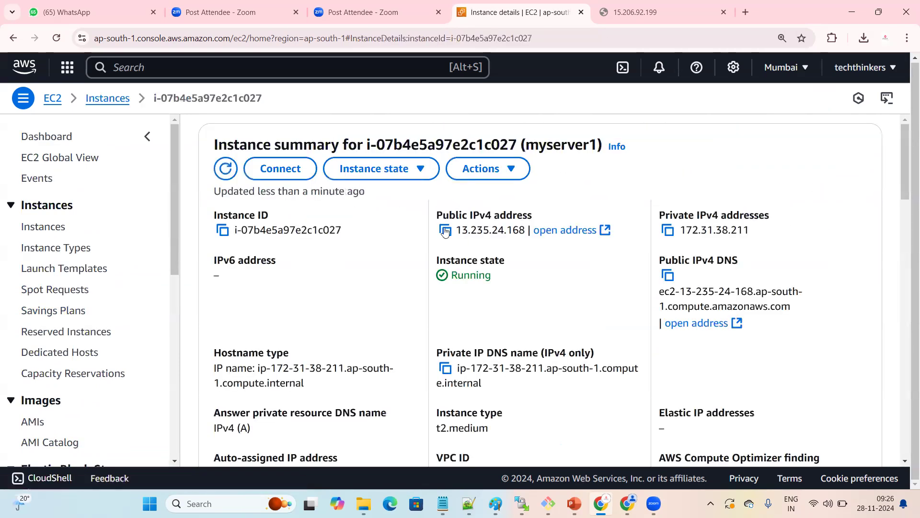
click(444, 231)
Step: Load the copied address 13.235.24.168 in the browser tab that shows 15.206.92.199
click(637, 12)
click(520, 22)
click(603, 5)
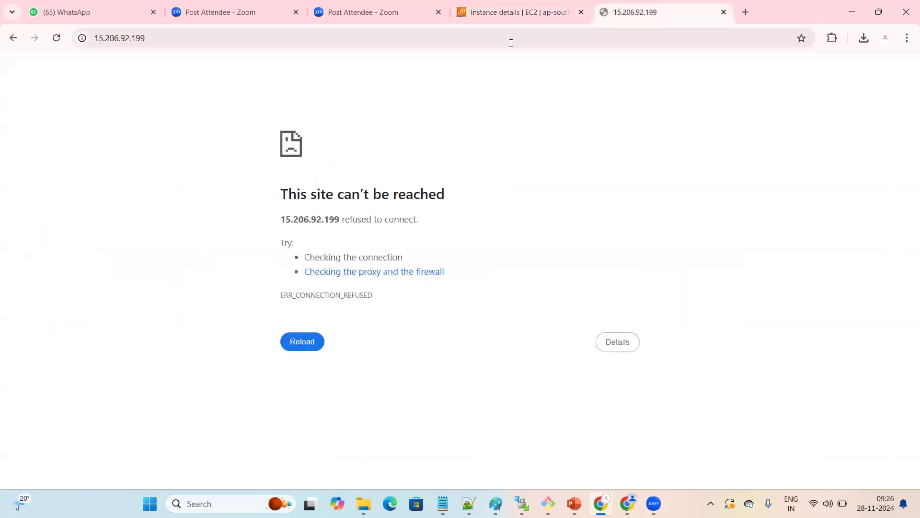
click(509, 39)
key(ctrl+v)
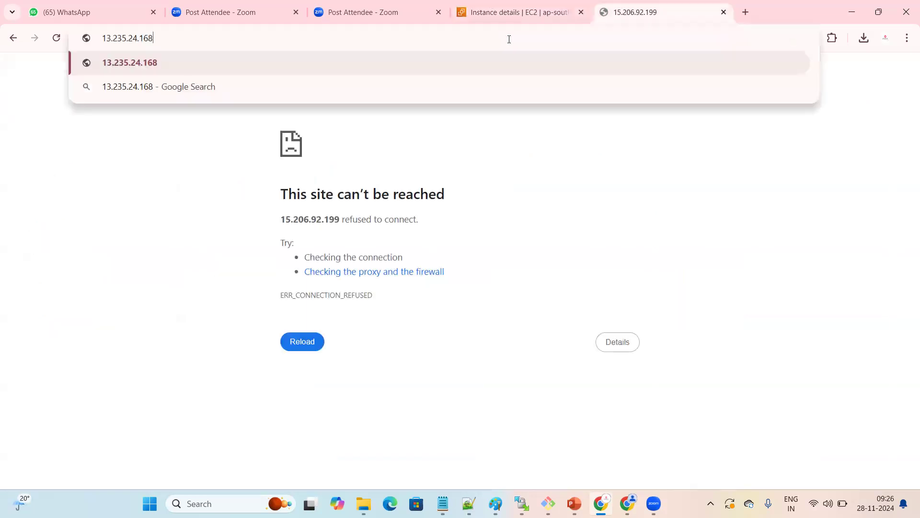
key(Return)
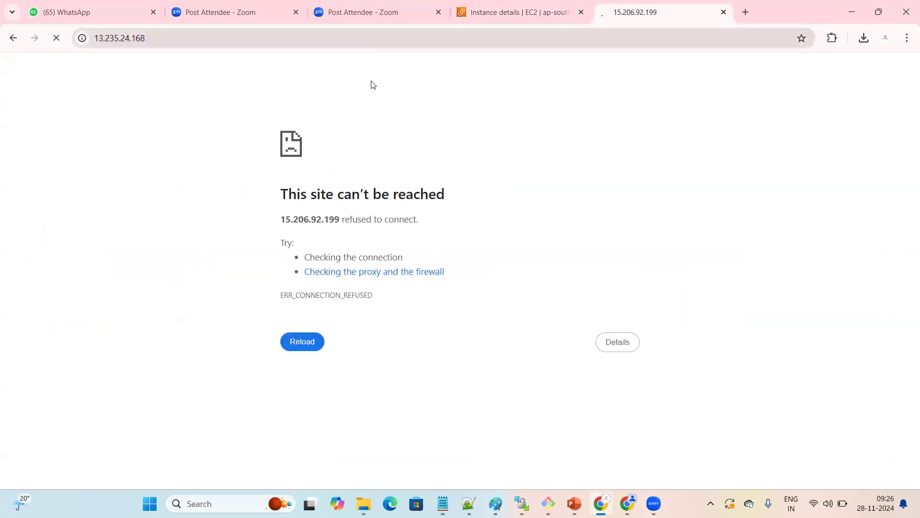
Step: Return to the EC2 instance page of myserver1 and look through its details
click(526, 10)
scroll(550, 342, down, 8)
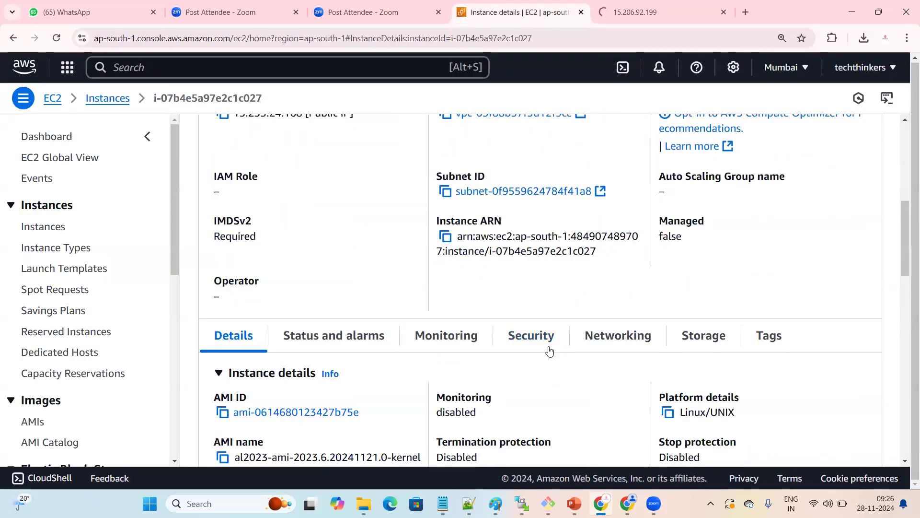
scroll(429, 370, down, 5)
scroll(279, 360, down, 6)
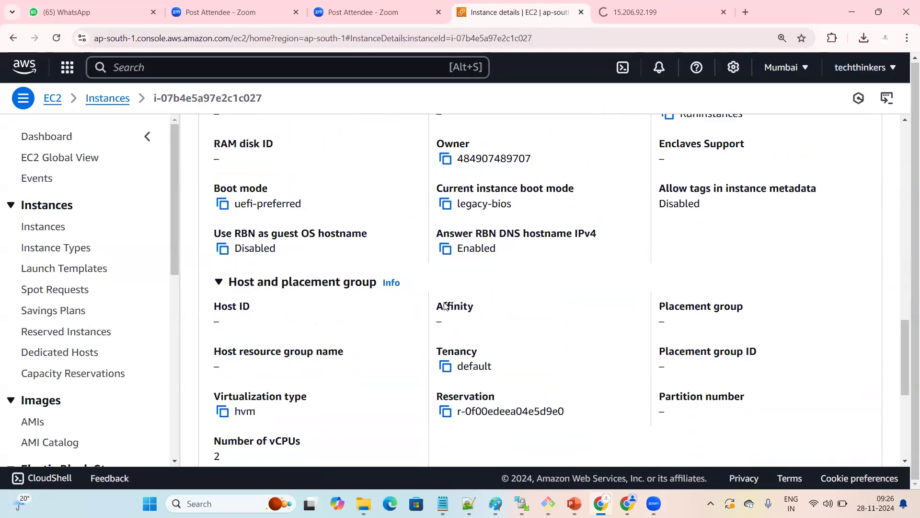
scroll(435, 305, up, 5)
scroll(527, 309, up, 6)
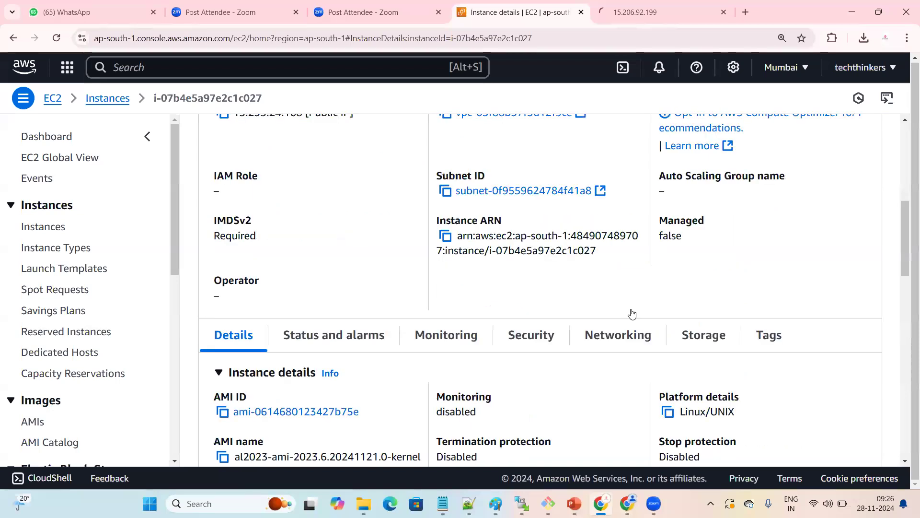
Step: Open the inbound rules of the instance's launch-wizard-2 security group for editing
click(530, 333)
scroll(271, 296, down, 4)
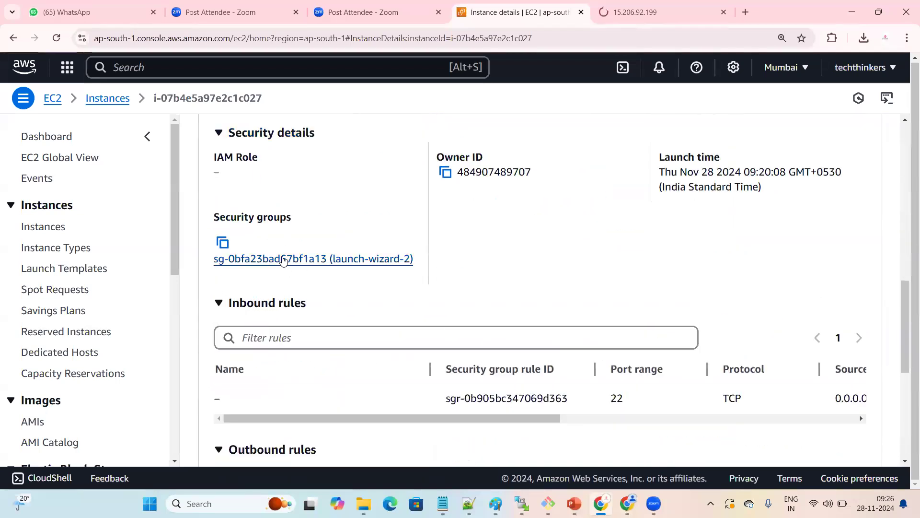
click(283, 260)
scroll(376, 319, down, 3)
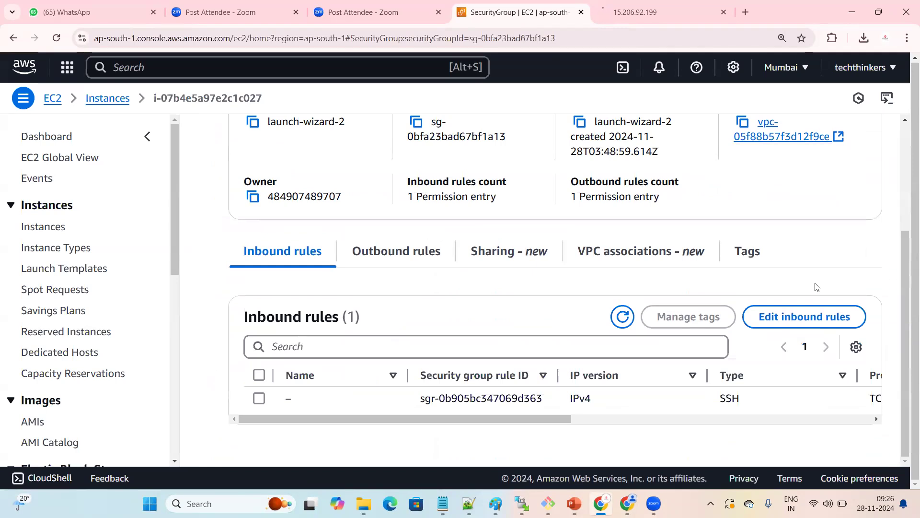
click(774, 317)
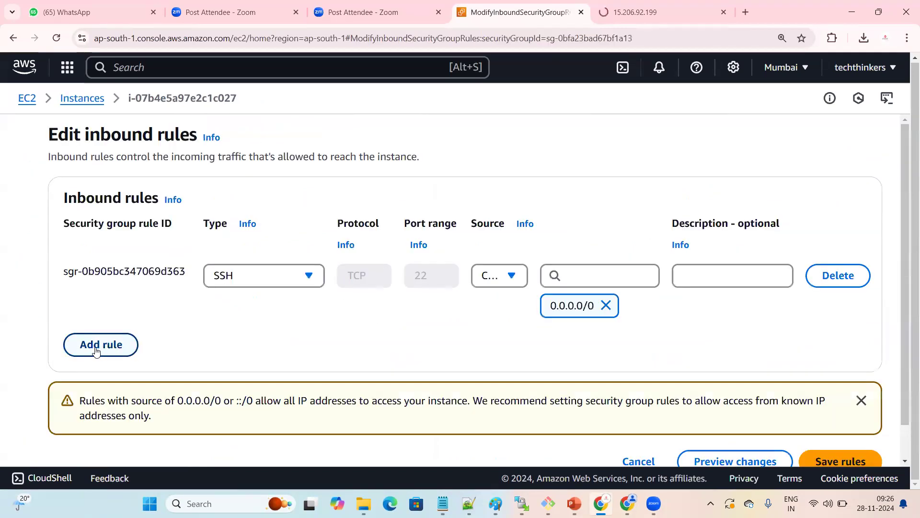
Step: Add an inbound rule allowing All traffic from source 0.0.0.0/0 and save the security group's rules
click(95, 345)
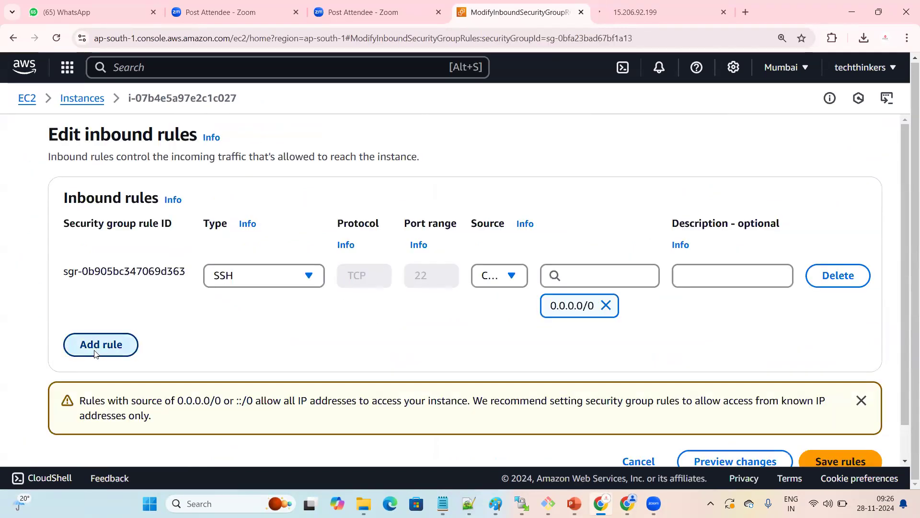
click(267, 346)
scroll(261, 266, down, 3)
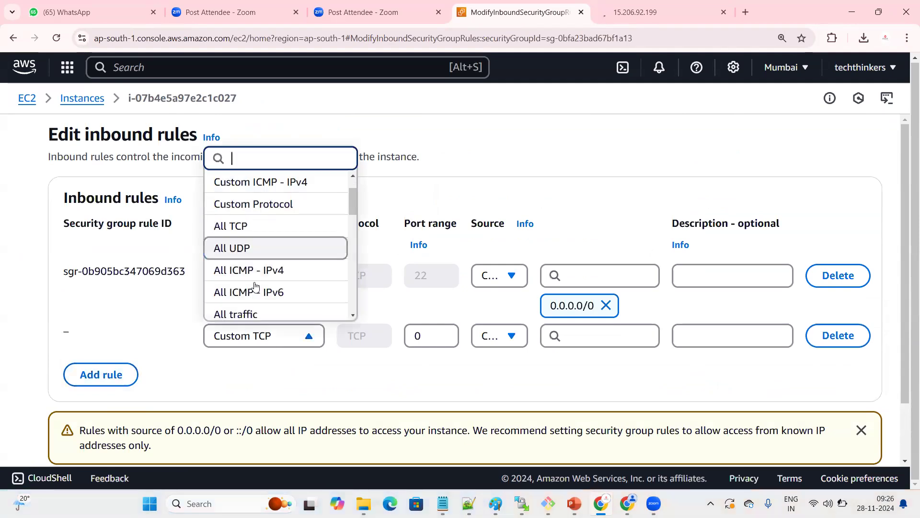
click(265, 243)
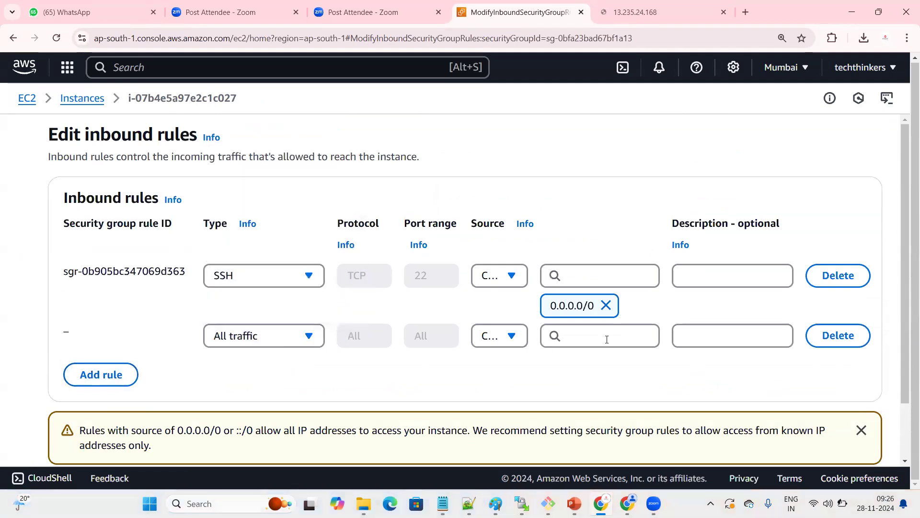
click(571, 335)
click(599, 190)
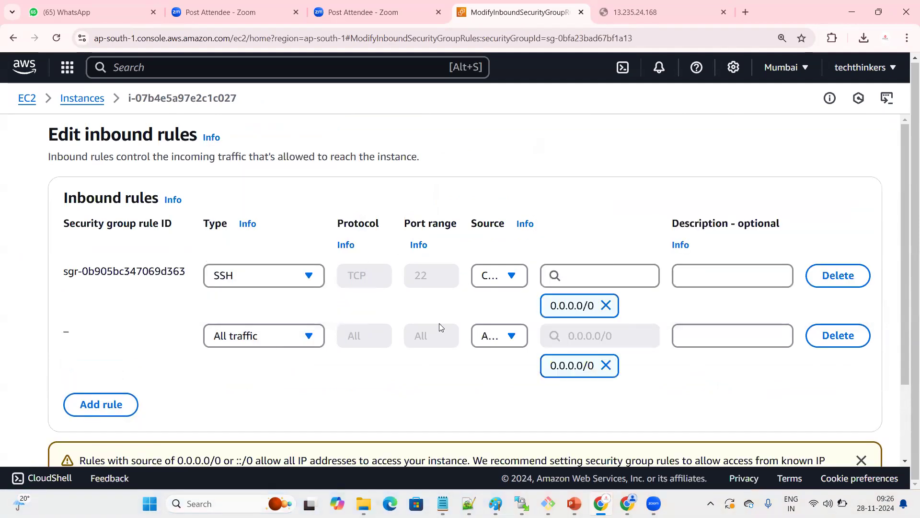
click(491, 336)
click(516, 268)
scroll(828, 420, down, 3)
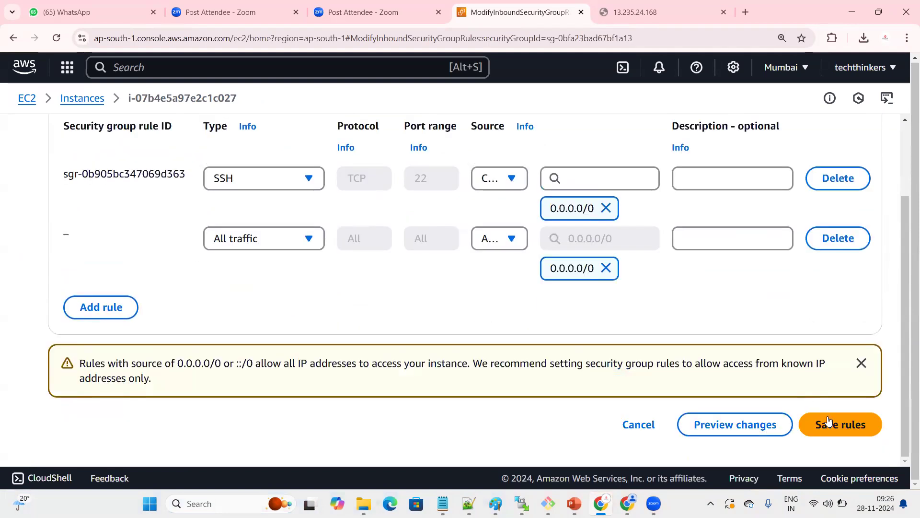
click(828, 422)
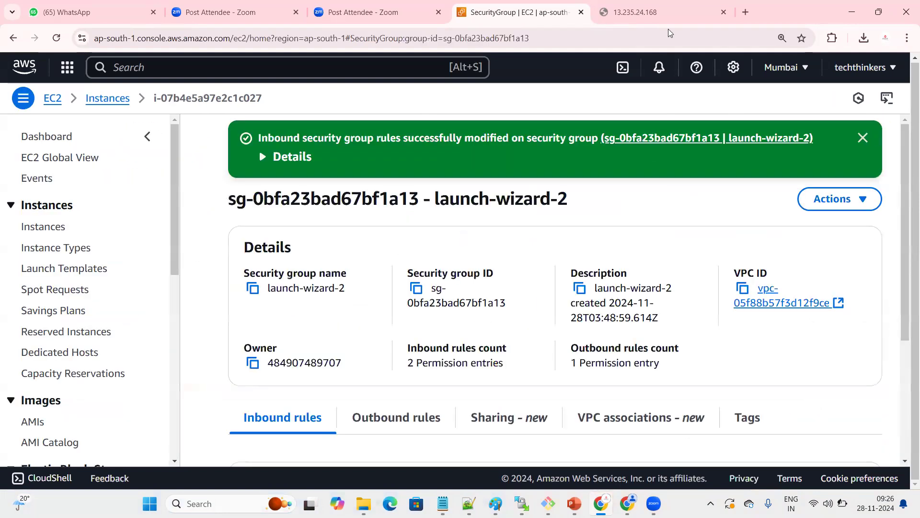
Step: Examine the hostname on the web page served at 13.235.24.168, enlarging the page for readability
click(650, 8)
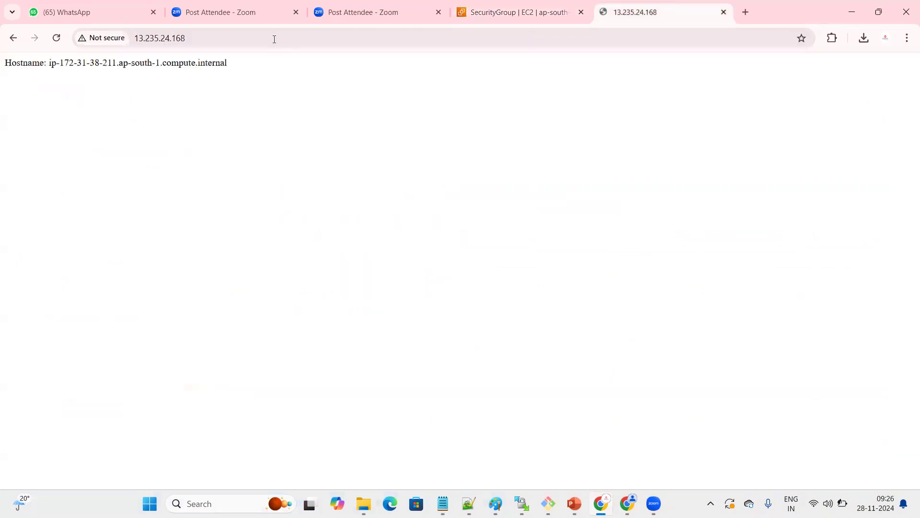
key(ctrl+plus)
key(ctrl+plus)
key(ctrl+plus)
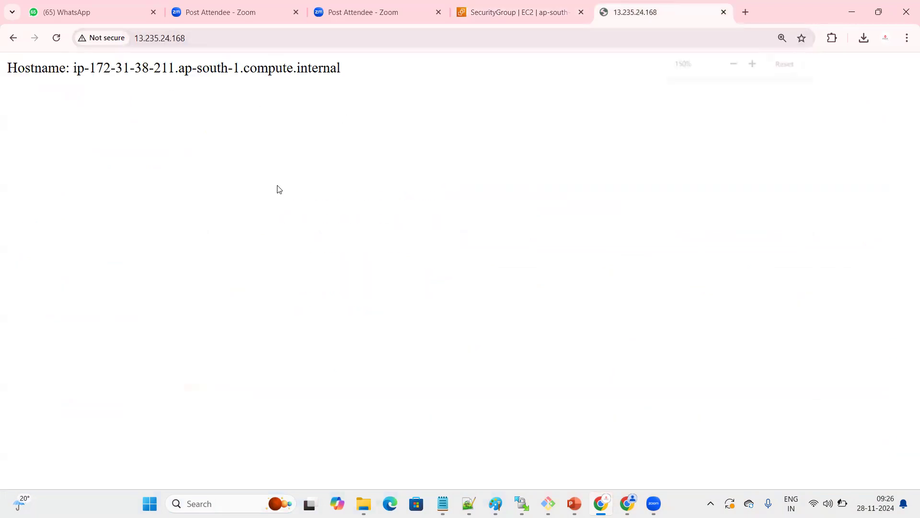
key(ctrl+plus)
key(ctrl+plus)
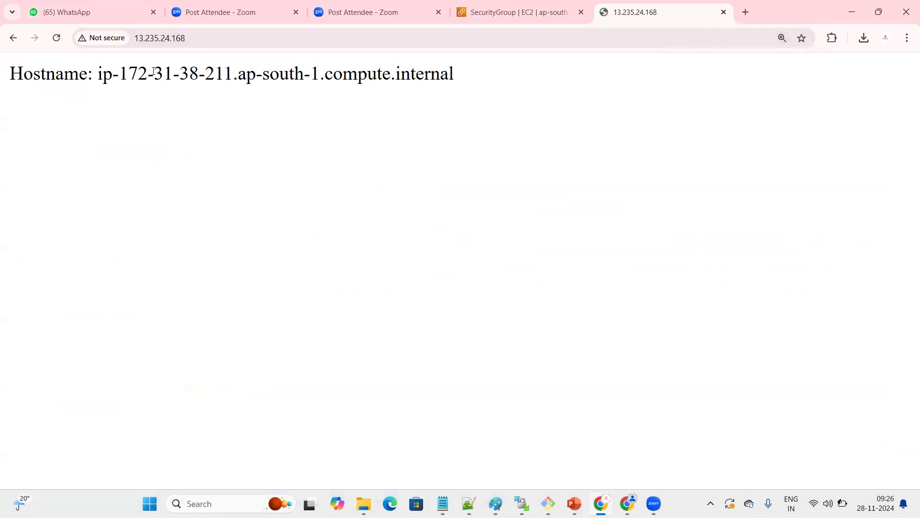
drag(8, 72, 463, 95)
click(454, 88)
drag(23, 73, 467, 77)
click(307, 127)
click(213, 46)
click(317, 171)
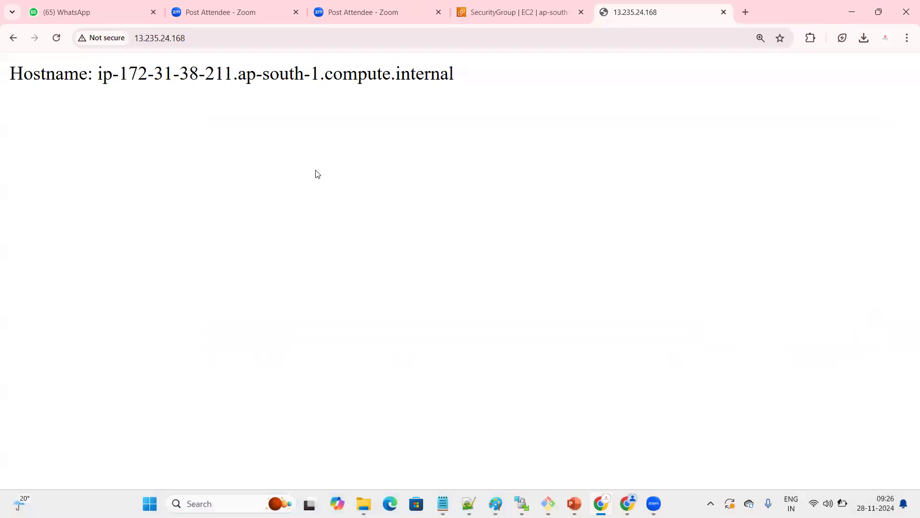
Step: Open the EC2 load balancers list, widen the DNS name column and copy the DNS name of myloadbalancer
click(500, 4)
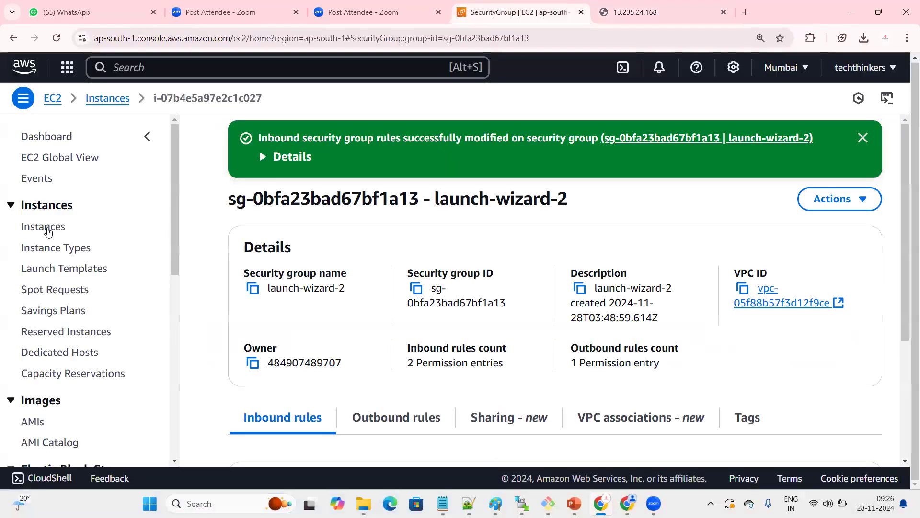
scroll(84, 334, down, 5)
click(67, 415)
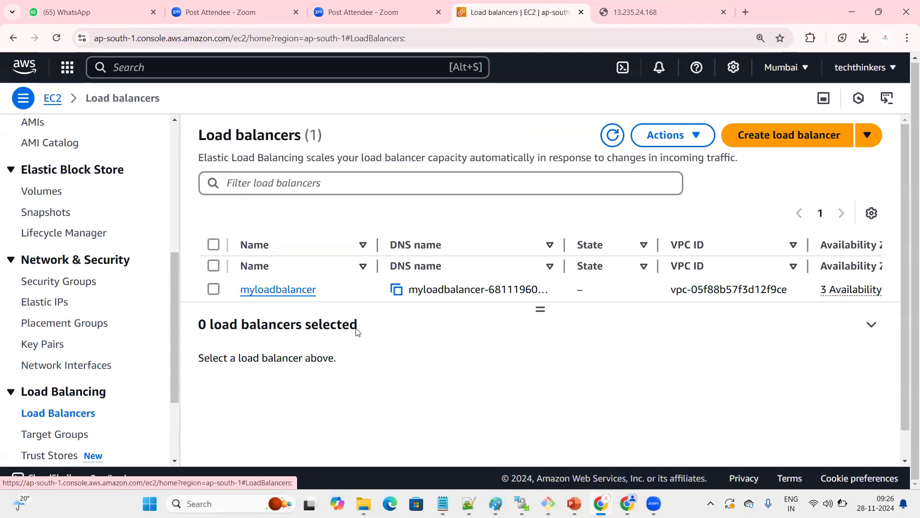
click(397, 238)
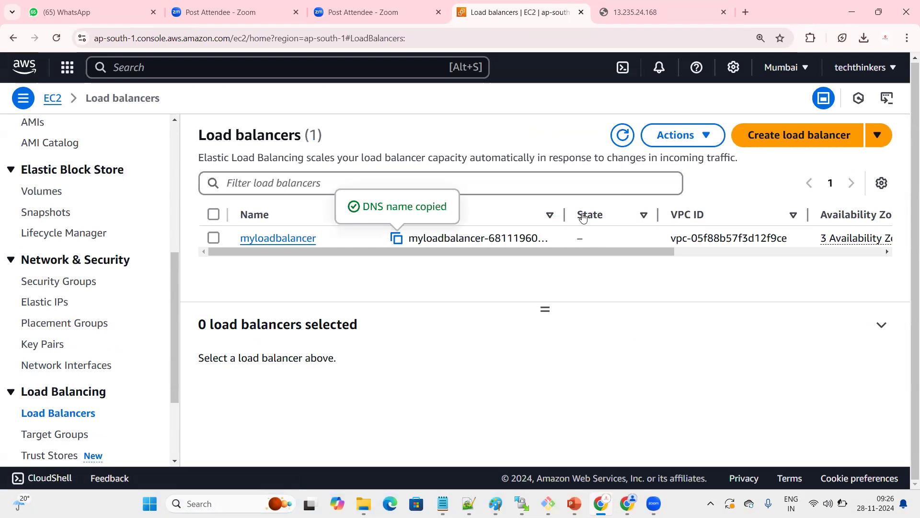
drag(568, 213, 721, 224)
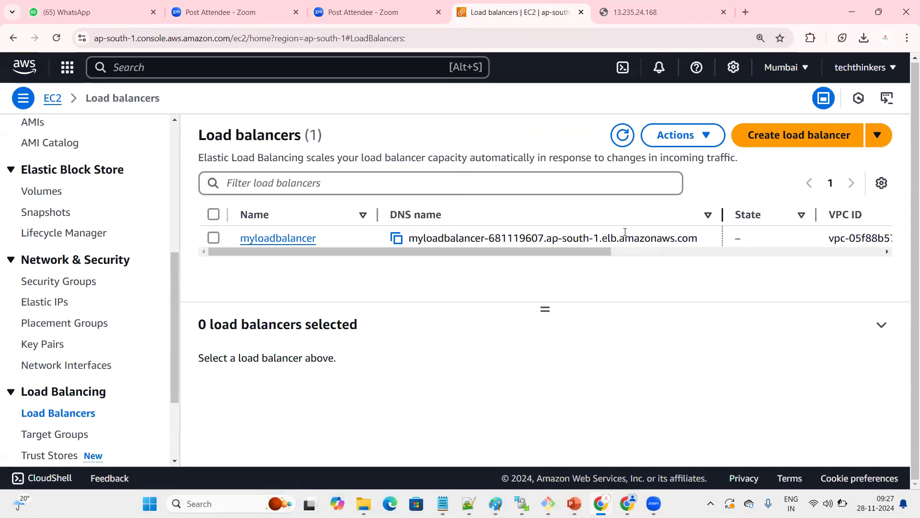
click(397, 238)
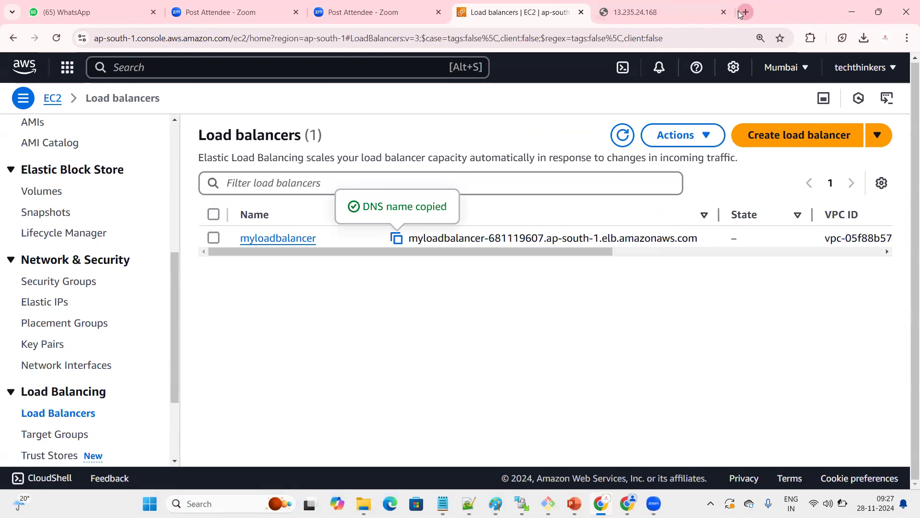
Step: Load the copied DNS name of myloadbalancer in a new browser tab
click(745, 12)
key(ctrl+v)
key(Return)
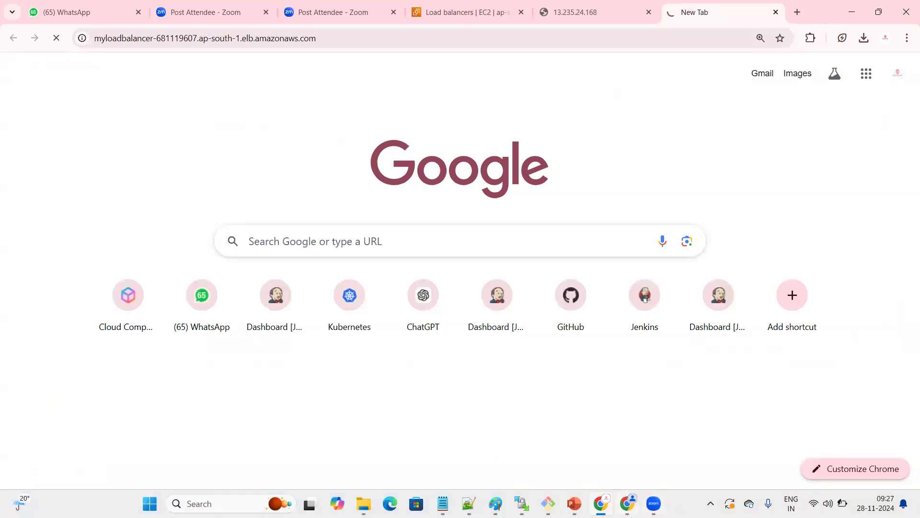
Step: Switch to the Paint drawing with the load balancer diagram, examine its Domain Name label, and return to the browser
mouse_move(495, 503)
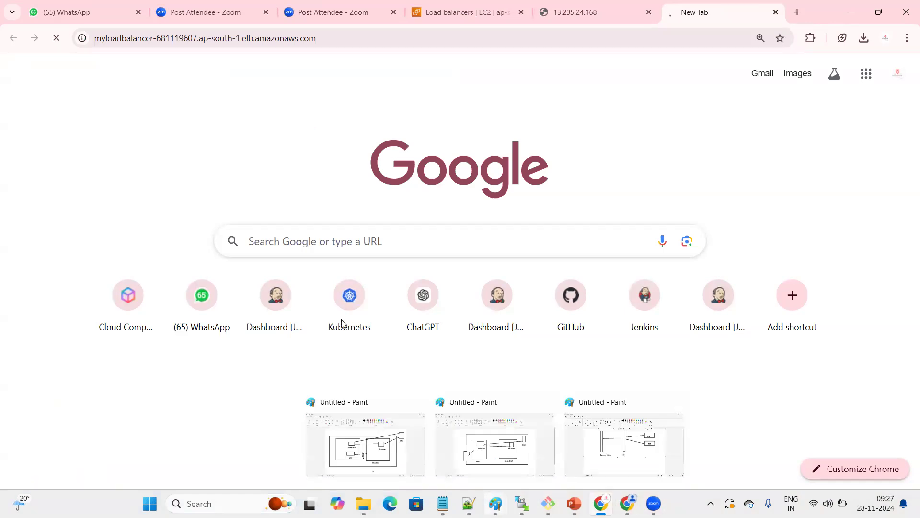
drag(270, 302, 365, 329)
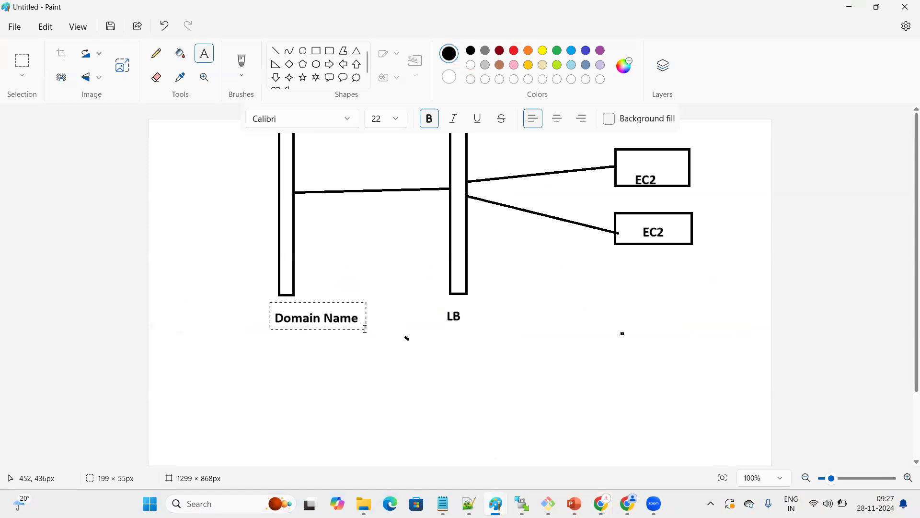
click(405, 373)
mouse_move(601, 503)
click(626, 424)
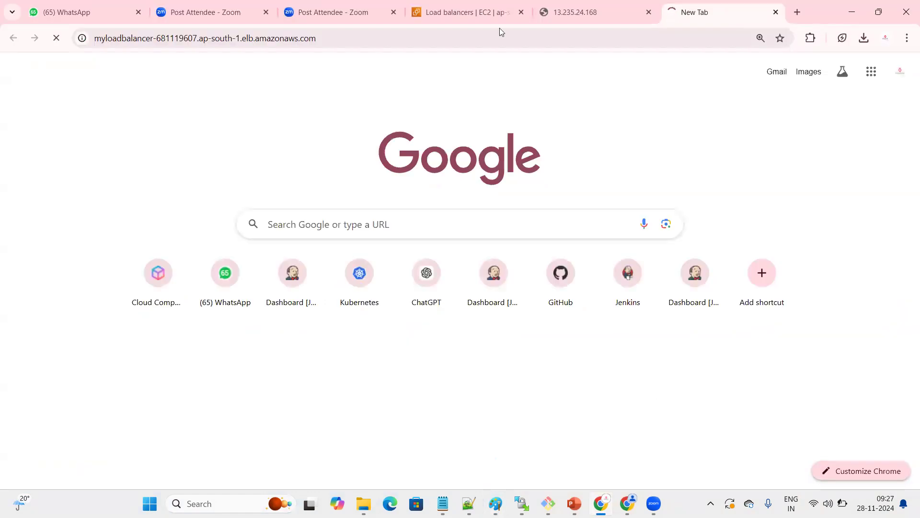
Step: Search the AWS console for route 53 and open the Route 53 service
click(465, 15)
click(134, 67)
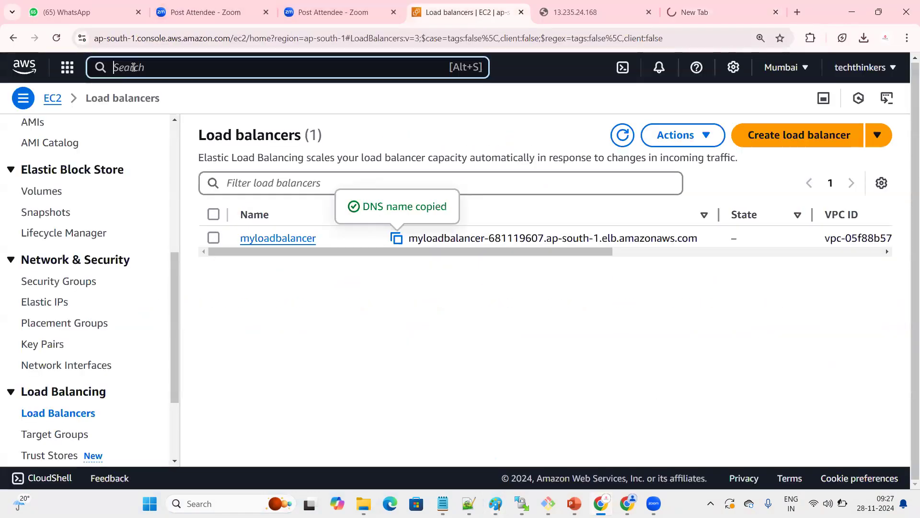
text(rout)
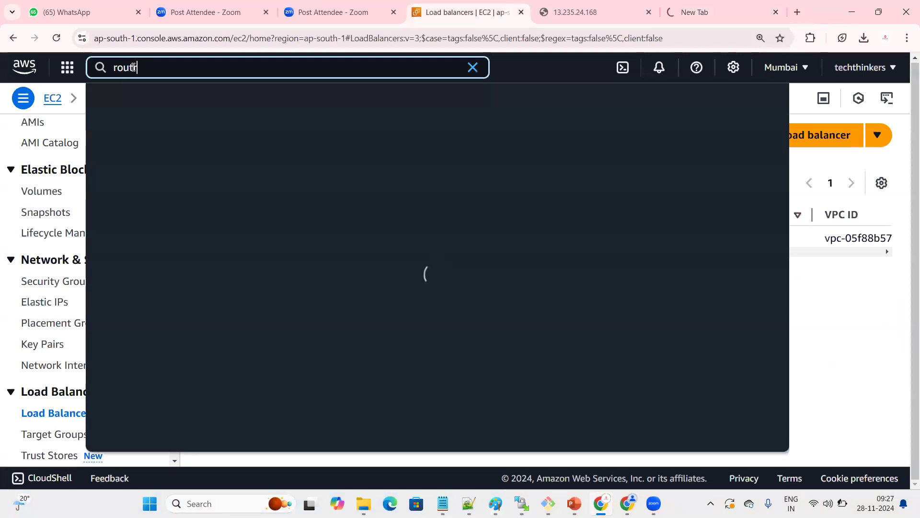
text(e 53)
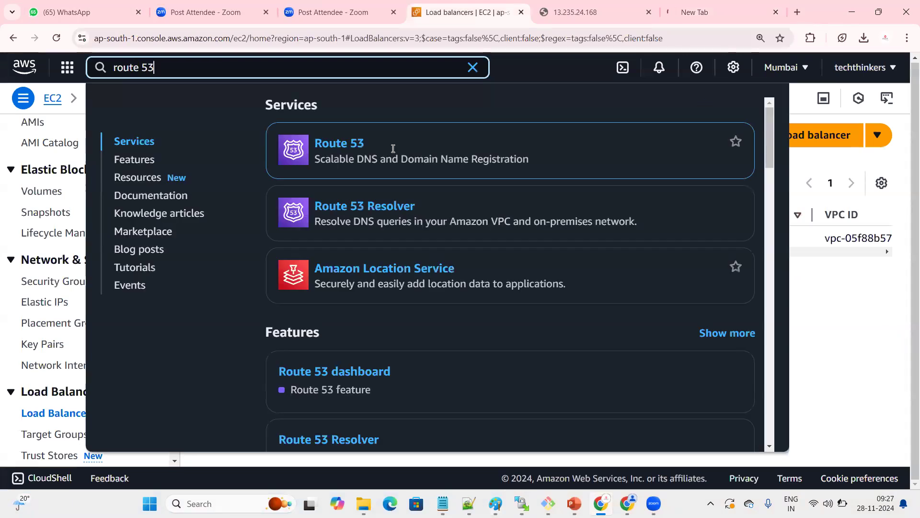
click(352, 145)
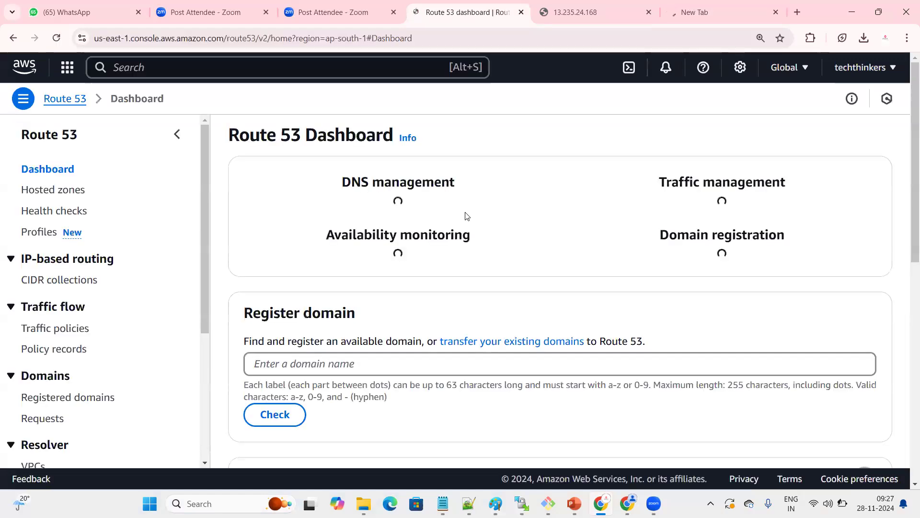
Step: Look over the Route 53 dashboard and open the list of hosted zones
click(66, 190)
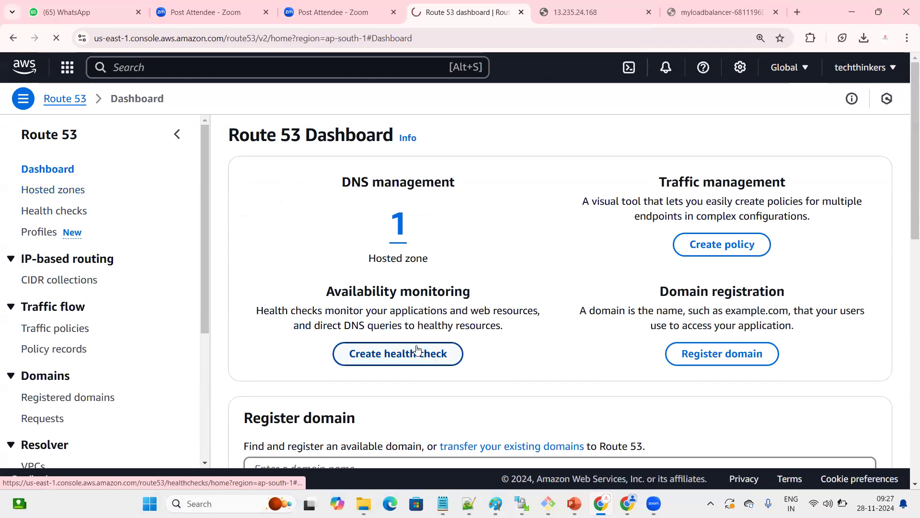
scroll(417, 351, down, 10)
scroll(70, 206, up, 5)
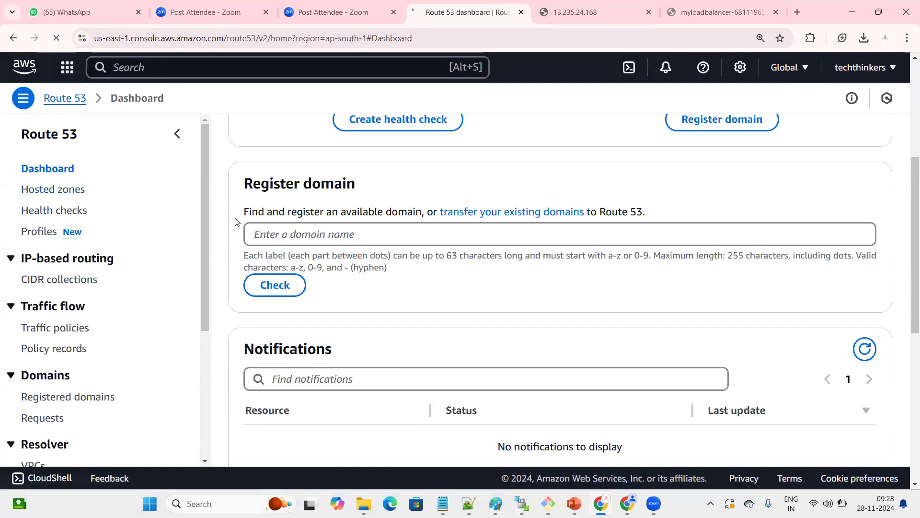
click(71, 98)
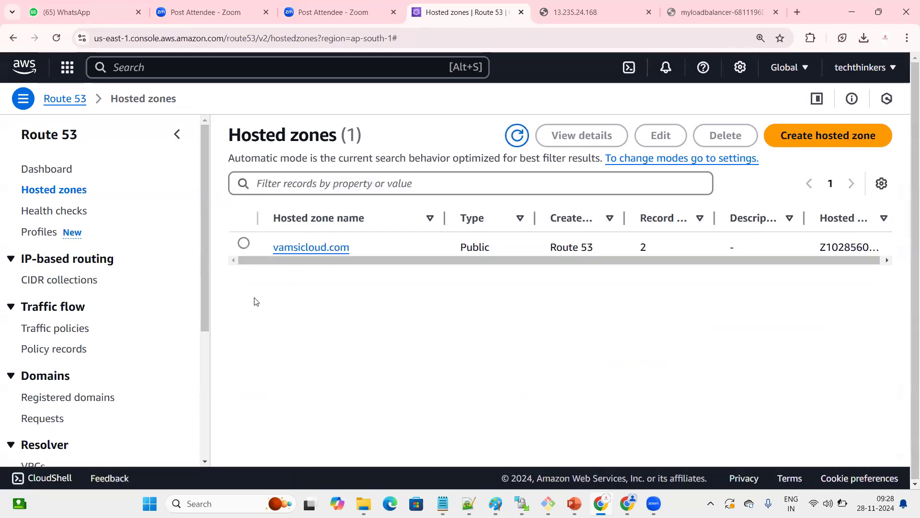
Step: Delete the hosted zone vamsicloud.com, entering delete as the confirmation text
click(243, 244)
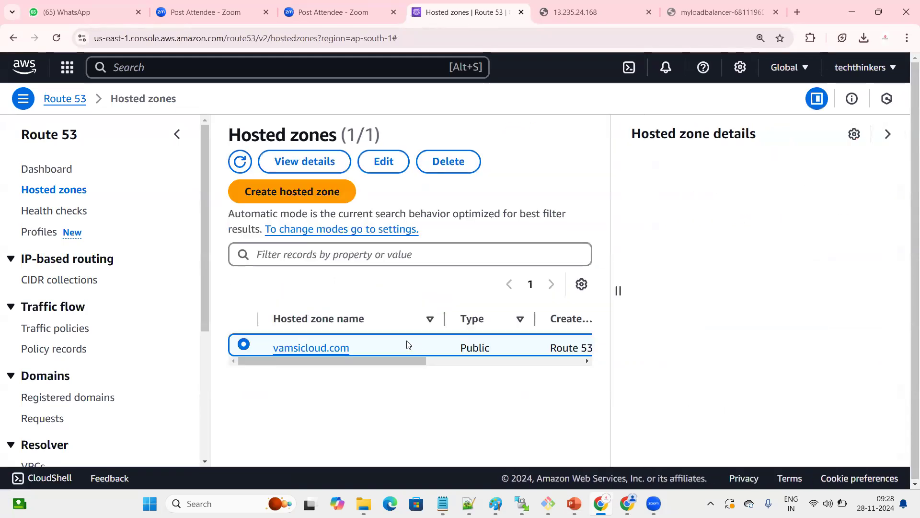
click(448, 161)
click(455, 309)
text(delete)
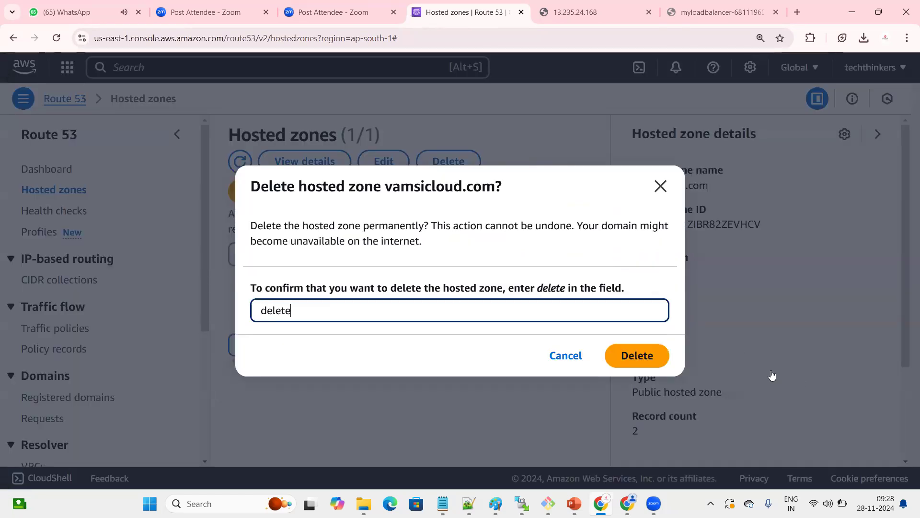
click(642, 355)
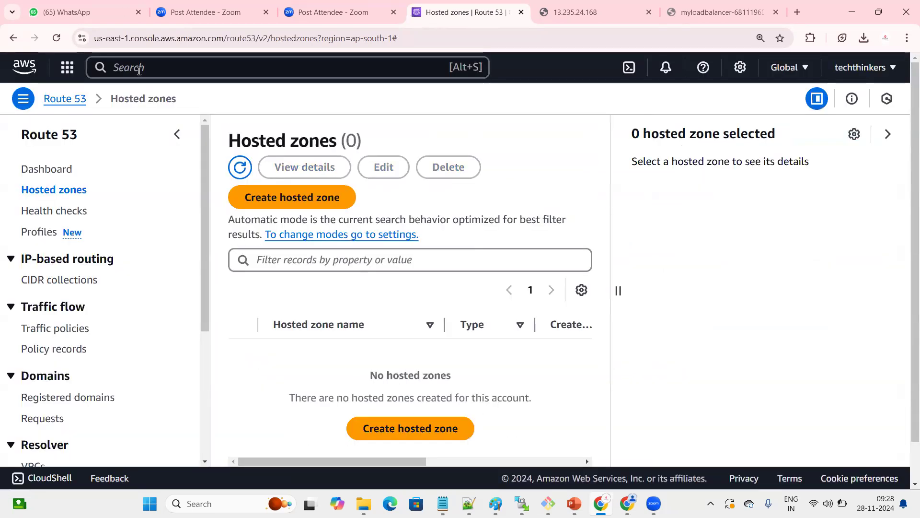
Step: Return to the Route 53 dashboard and review its navigation sections down to Domains, collapsing Traffic flow
click(61, 100)
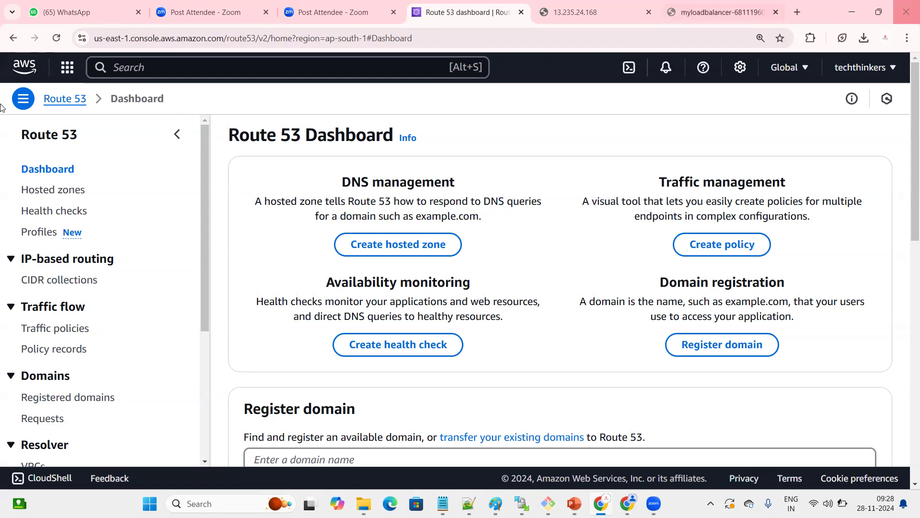
drag(117, 173, 103, 373)
click(148, 306)
scroll(139, 286, down, 2)
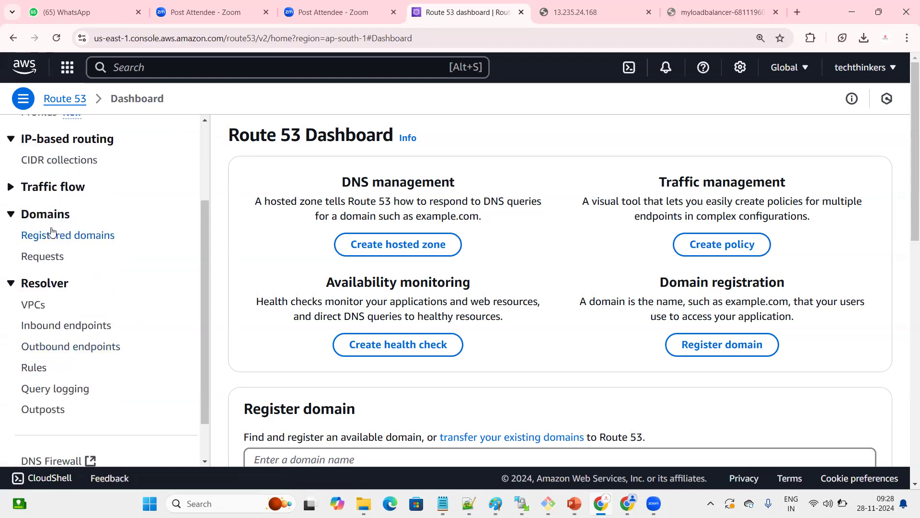
drag(20, 215, 96, 213)
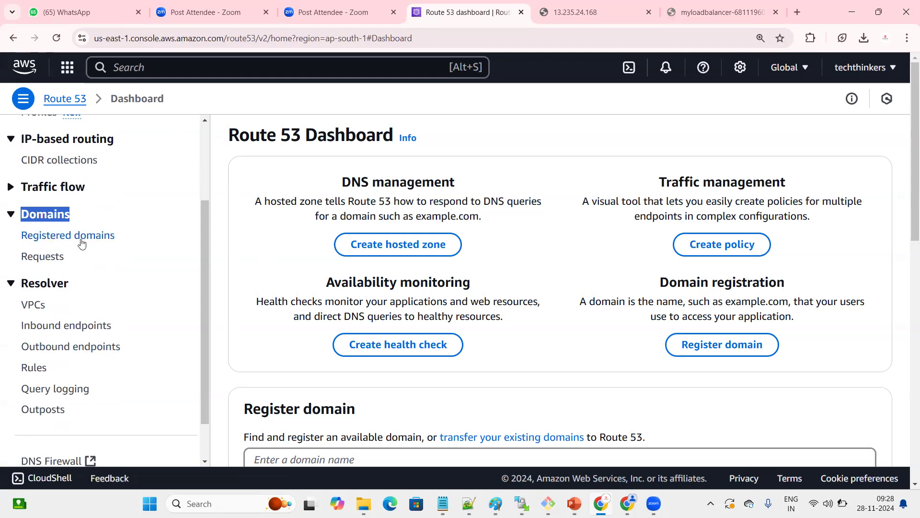
click(76, 240)
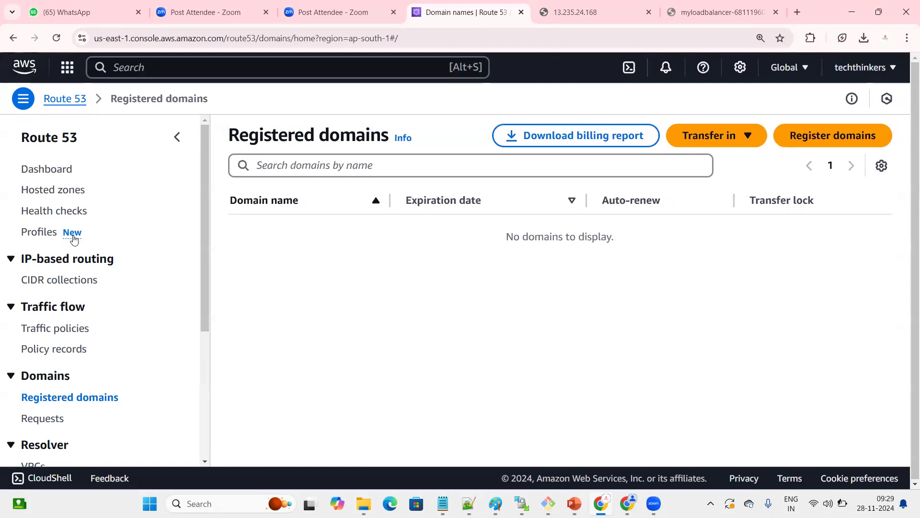
click(292, 169)
text(ww)
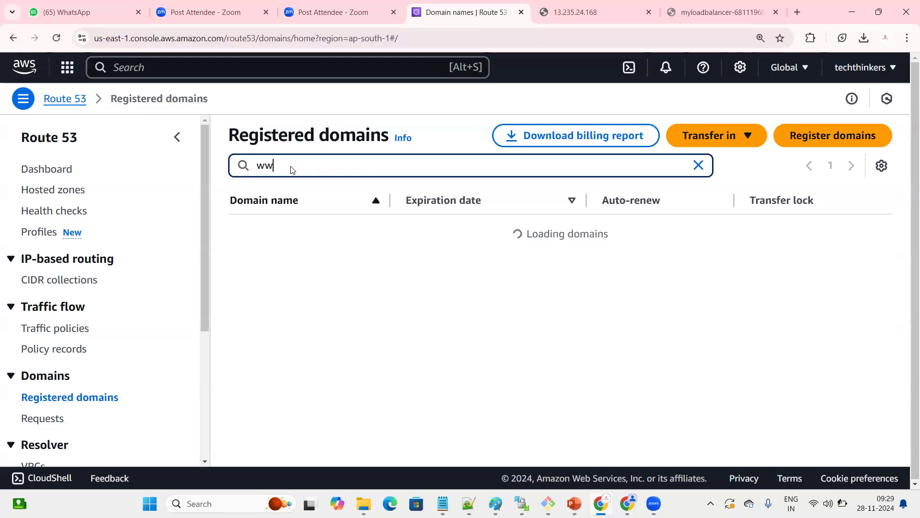
text(w.vamsicloud.com)
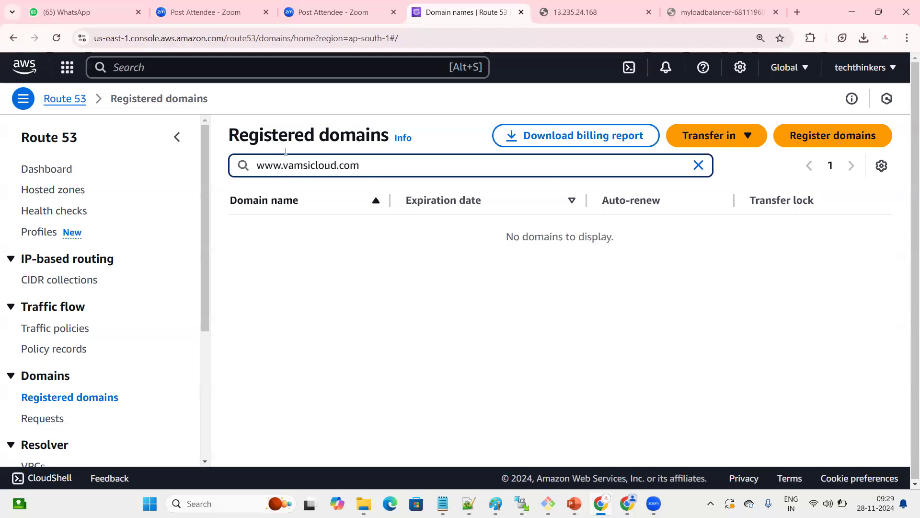
drag(357, 167, 211, 153)
click(404, 295)
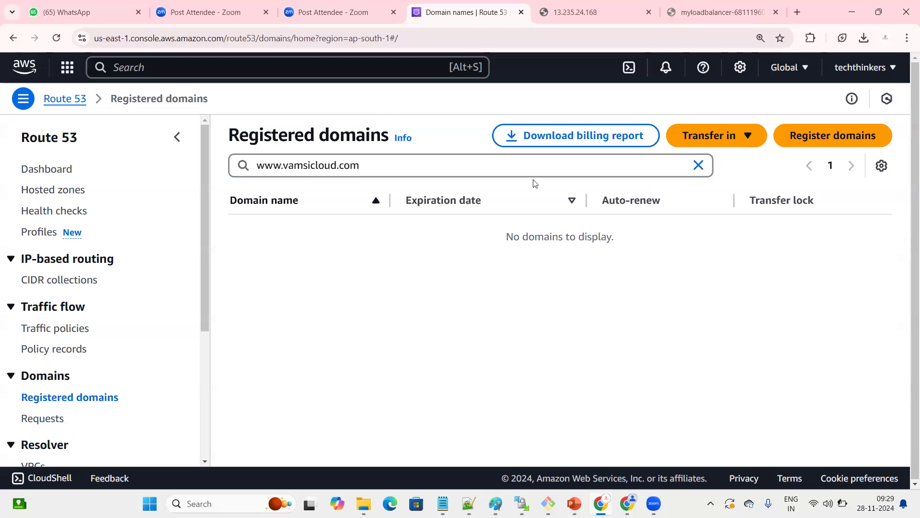
drag(439, 165, 201, 182)
key(ctrl+c)
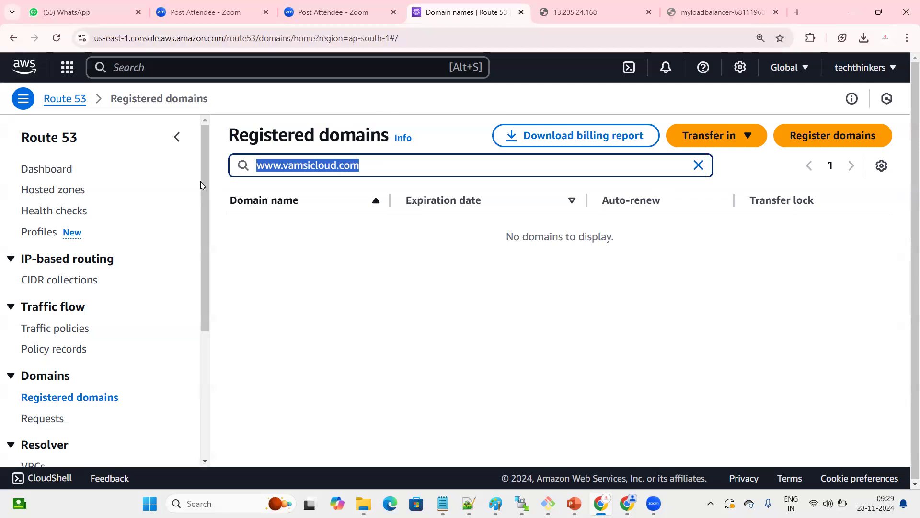
click(792, 136)
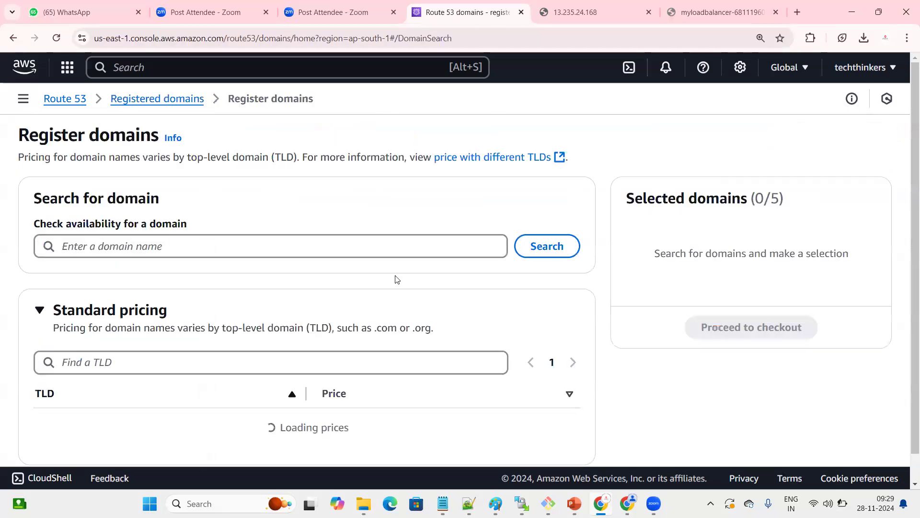
click(64, 247)
key(ctrl+v)
click(558, 251)
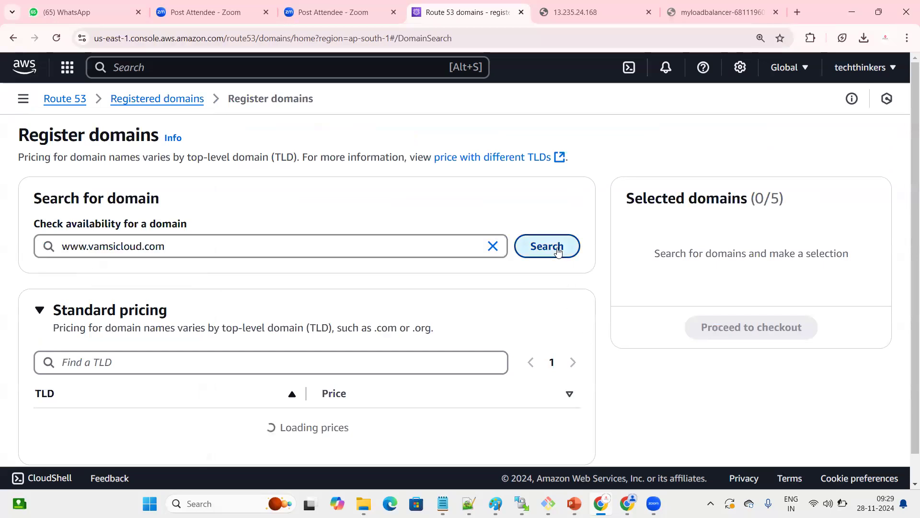
scroll(579, 263, down, 1)
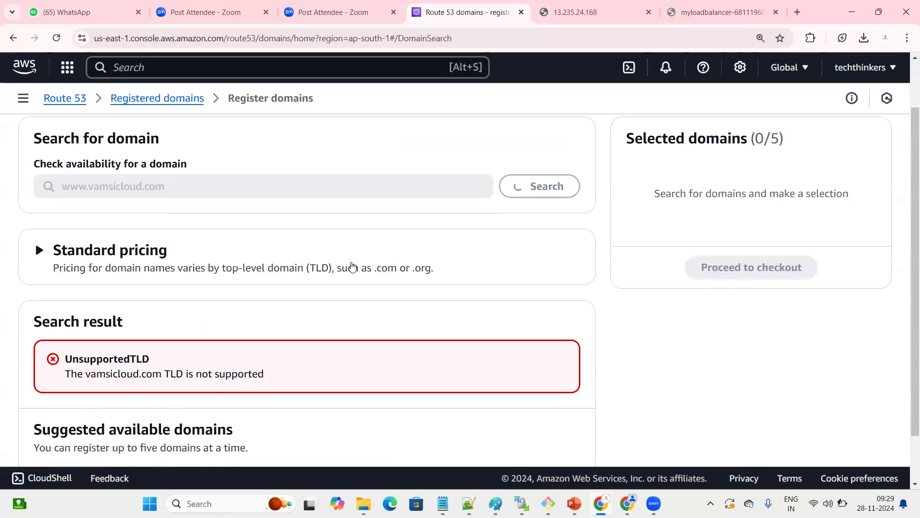
scroll(353, 264, down, 1)
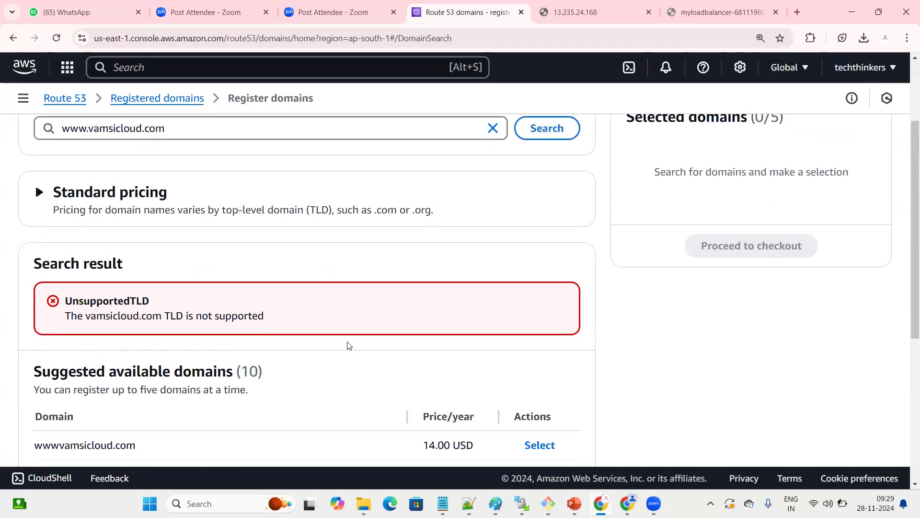
scroll(347, 344, down, 3)
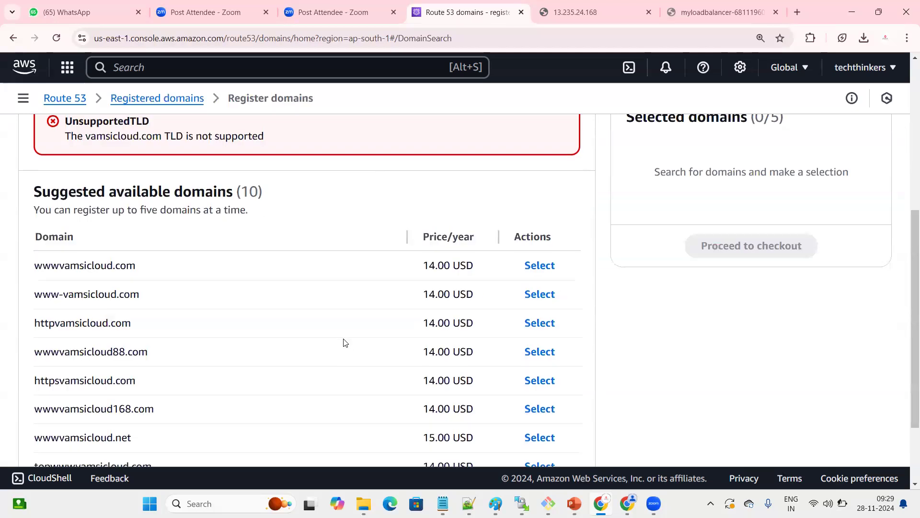
scroll(190, 326, up, 3)
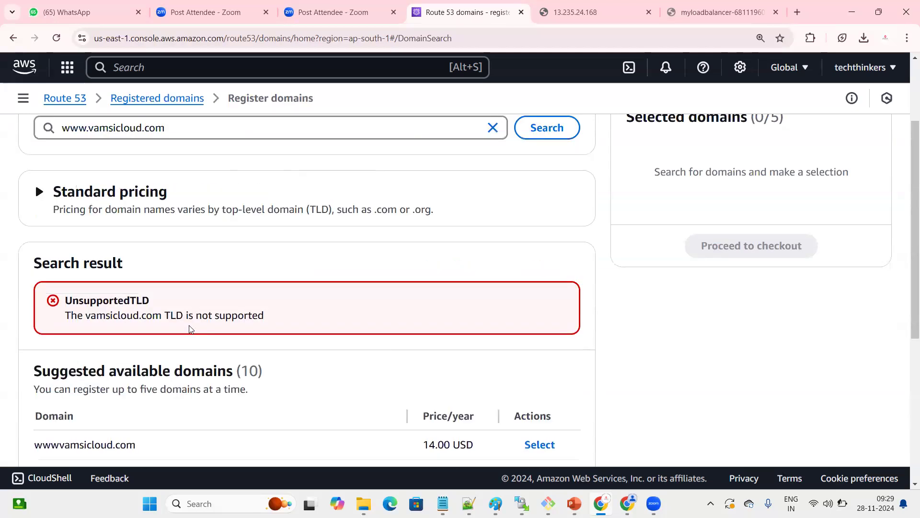
scroll(190, 326, down, 5)
scroll(190, 327, up, 7)
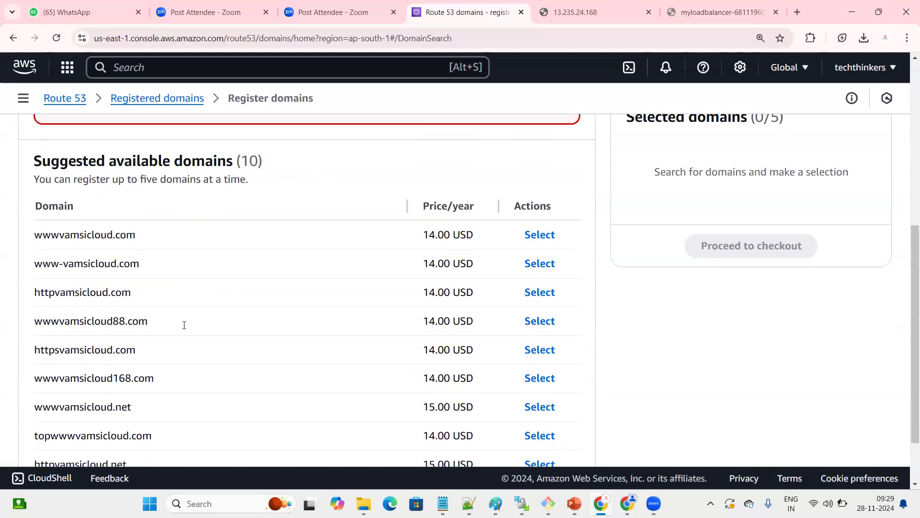
Step: Shorten the searched name to vamsicloud.com, check its availability, and review the search result
click(89, 252)
key(BackSpace)
key(BackSpace)
key(BackSpace)
key(BackSpace)
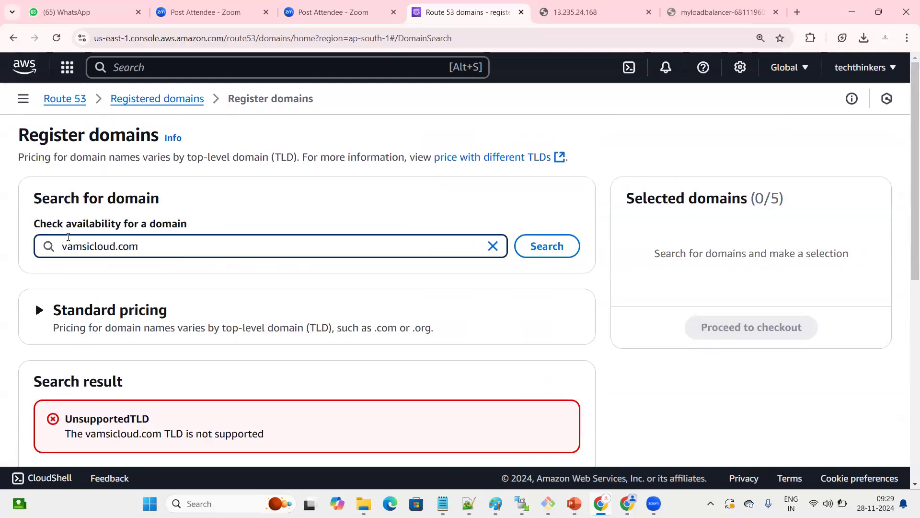
click(556, 246)
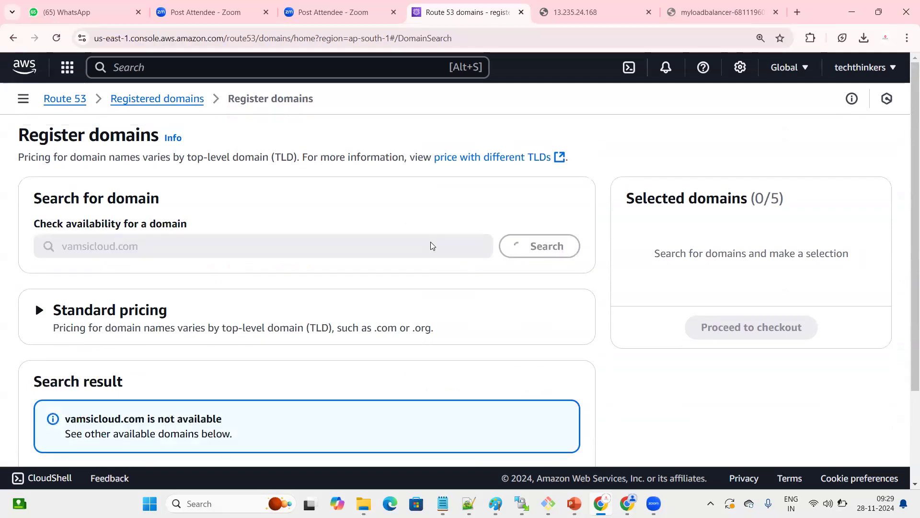
scroll(211, 281, down, 3)
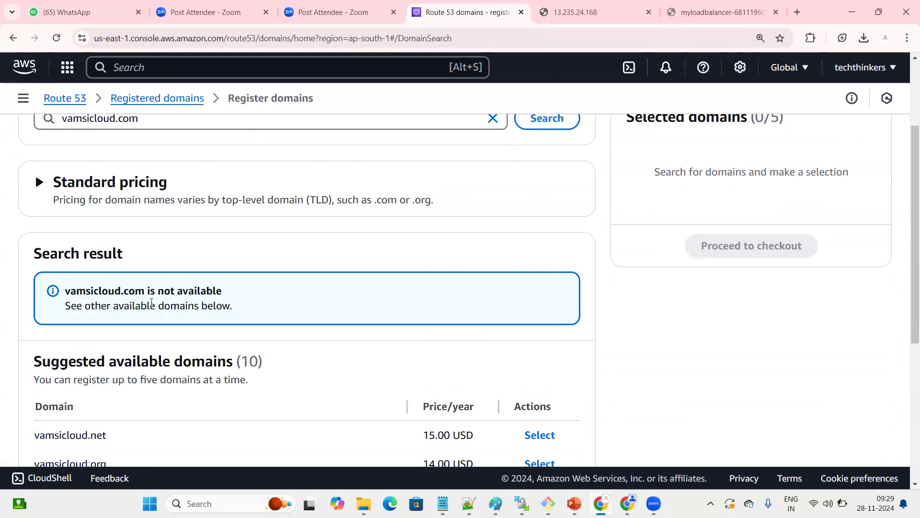
drag(67, 236, 267, 232)
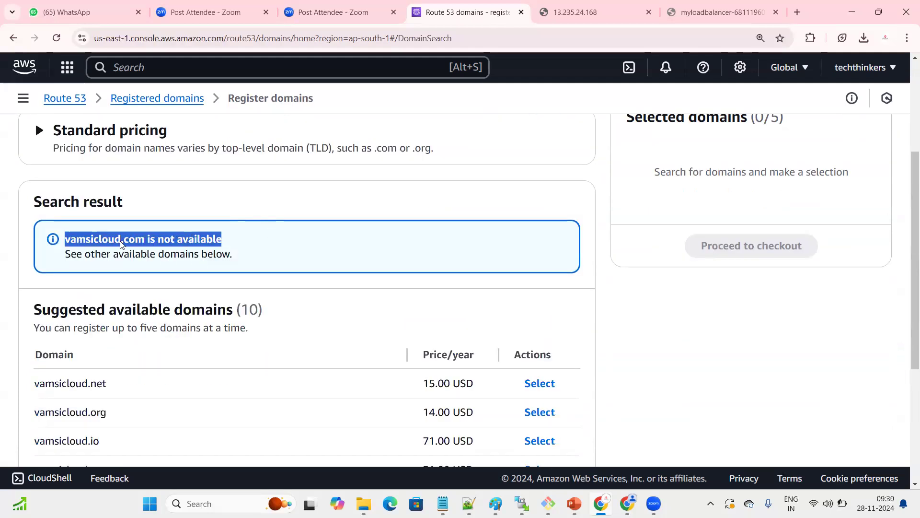
scroll(201, 258, down, 3)
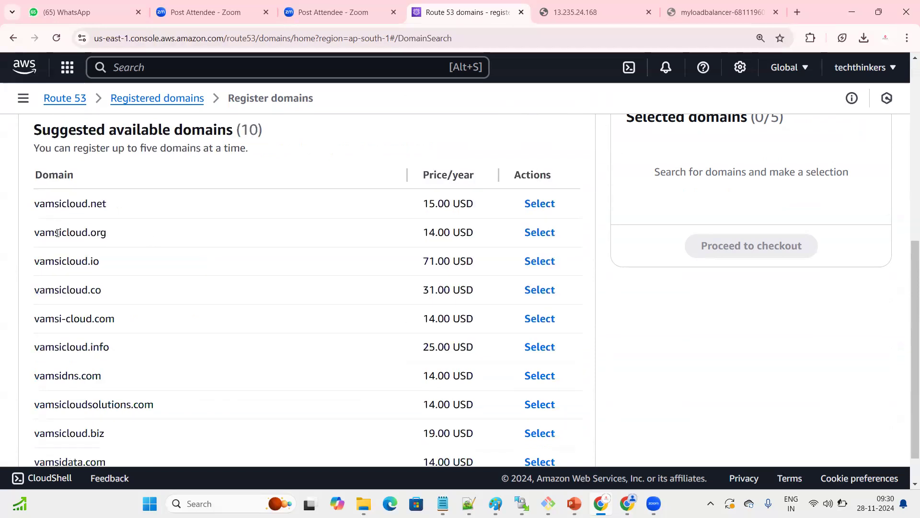
Step: Examine the suggested available domains and compare their yearly prices, focusing on vamsicloud.net
drag(35, 203, 108, 205)
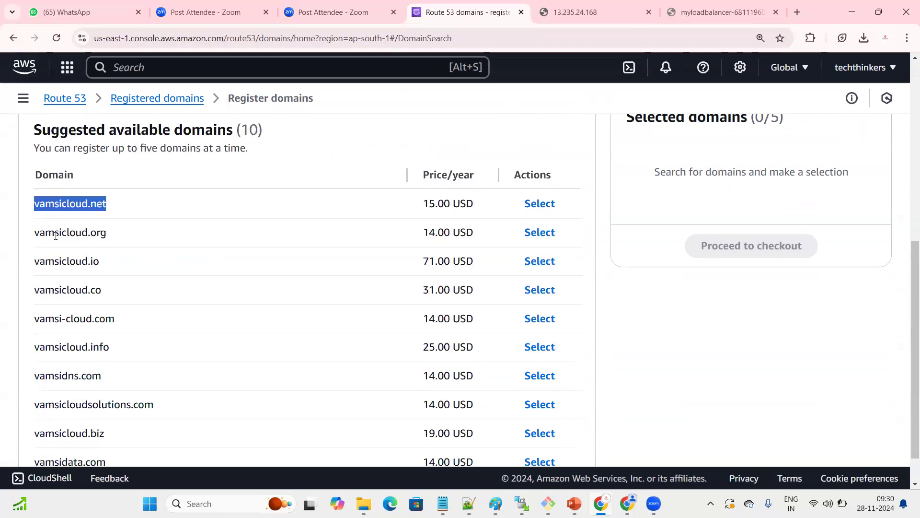
double_click(87, 234)
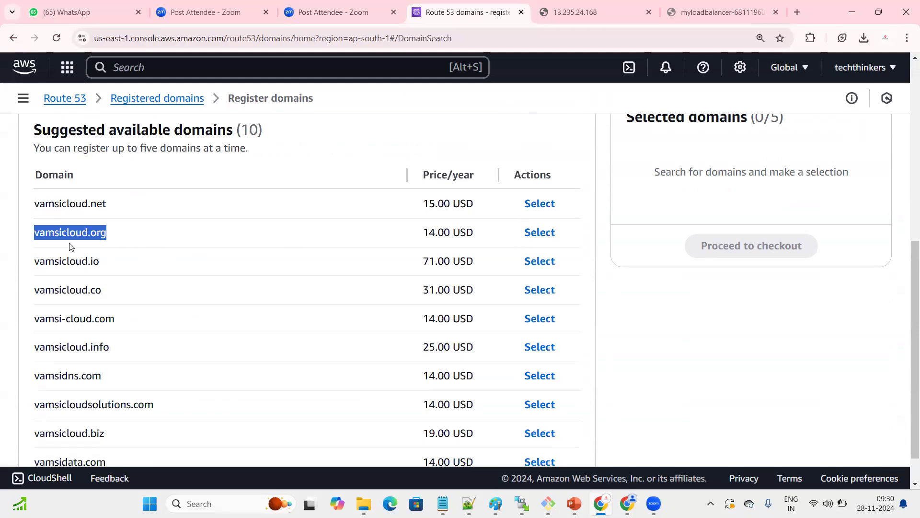
drag(153, 265, 34, 262)
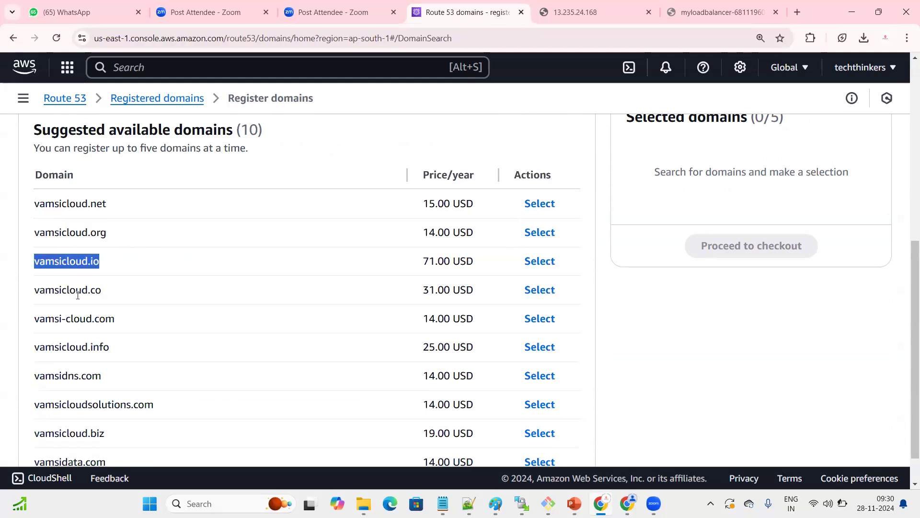
double_click(127, 301)
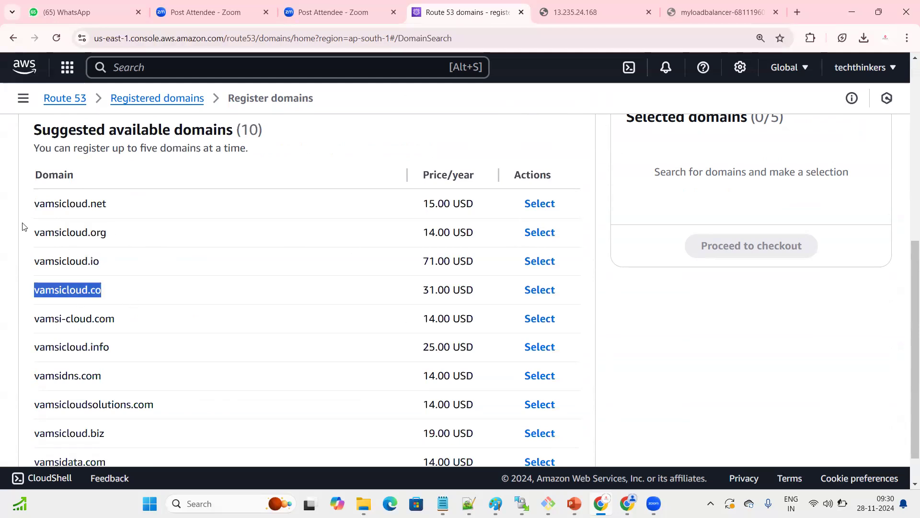
triple_click(150, 208)
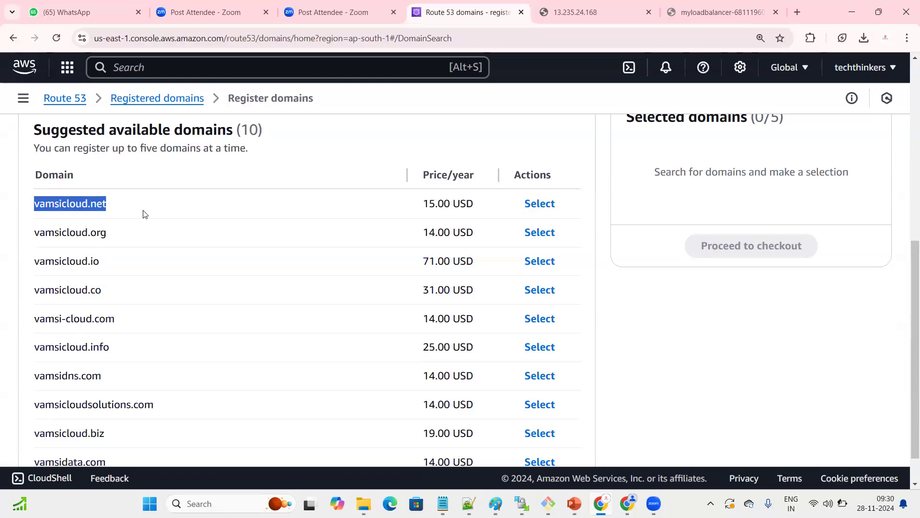
click(36, 200)
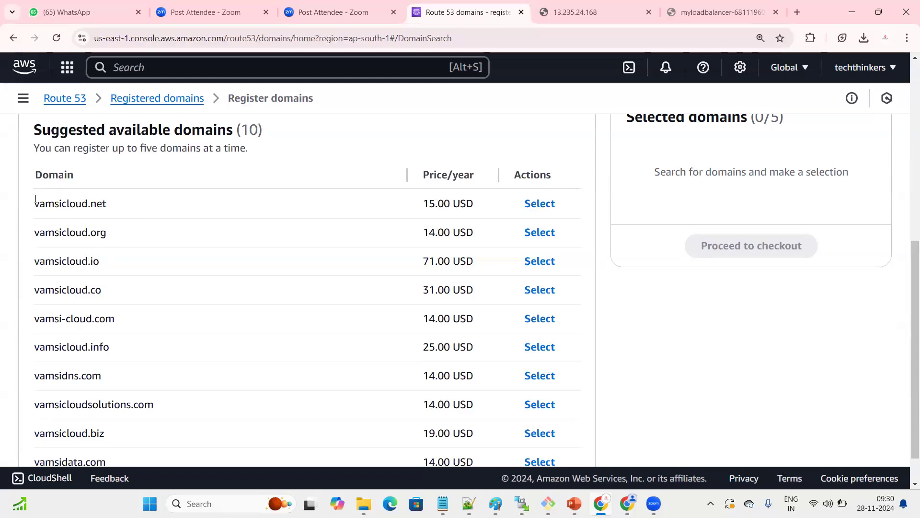
triple_click(166, 201)
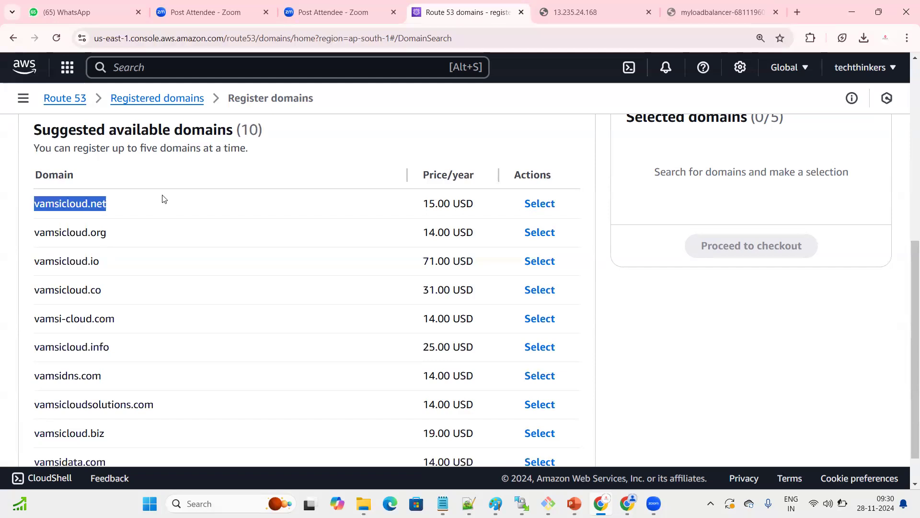
click(473, 198)
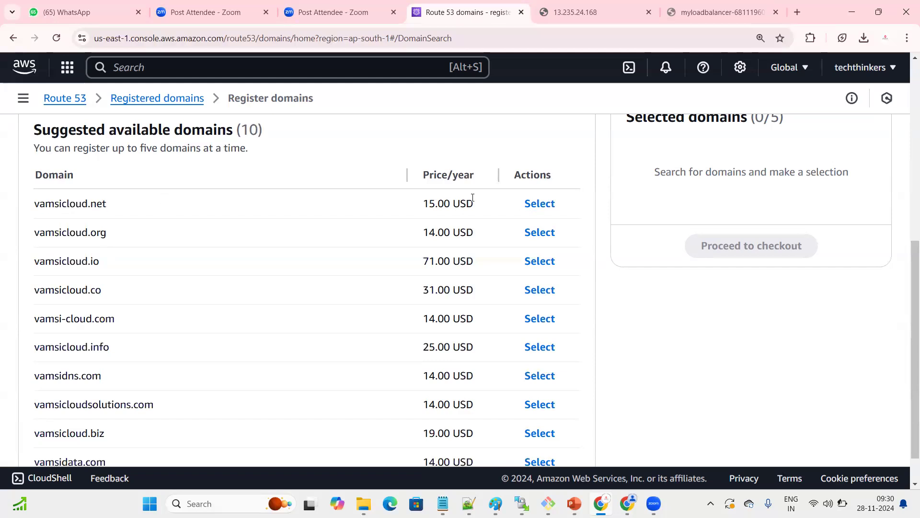
double_click(443, 203)
triple_click(138, 209)
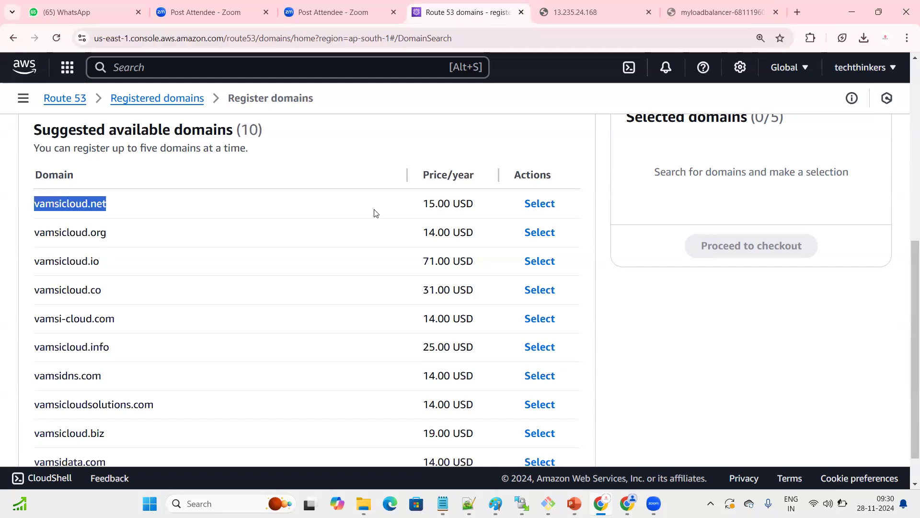
drag(469, 204, 484, 206)
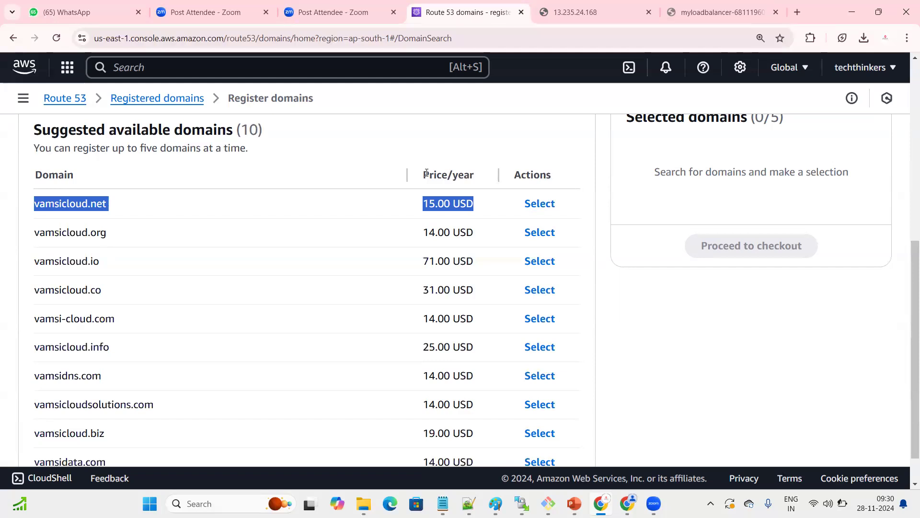
drag(425, 171, 489, 186)
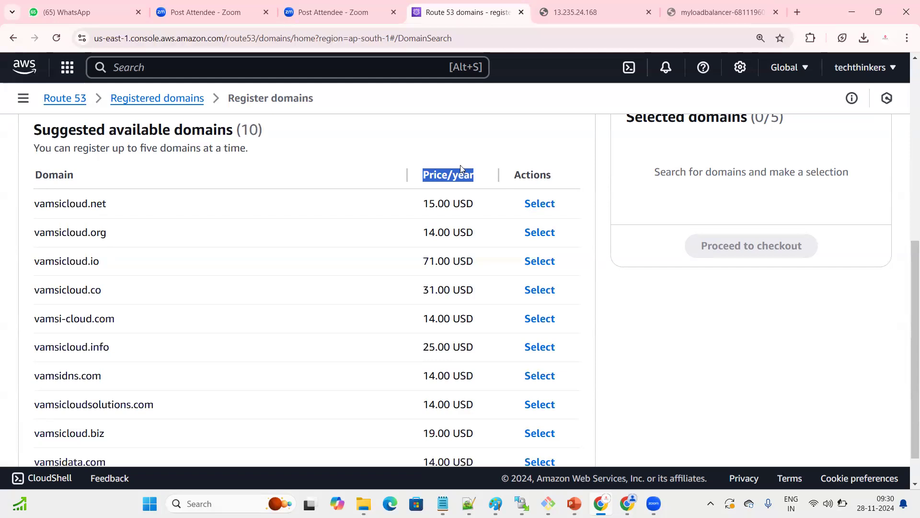
Step: Select vamsicloud.net, proceed through the checkout's pricing page, and try to continue past the contact information with its fields left empty
drag(34, 203, 529, 203)
click(531, 203)
click(700, 324)
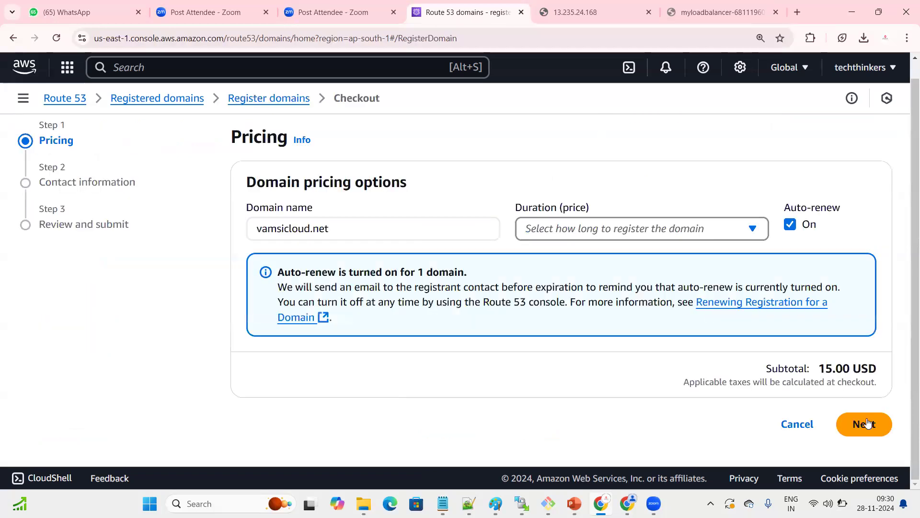
click(868, 423)
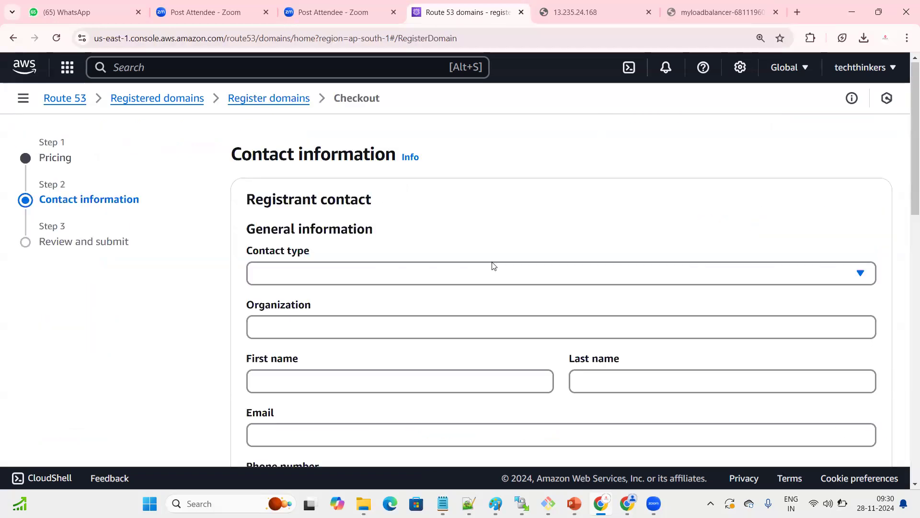
scroll(494, 266, down, 15)
click(851, 423)
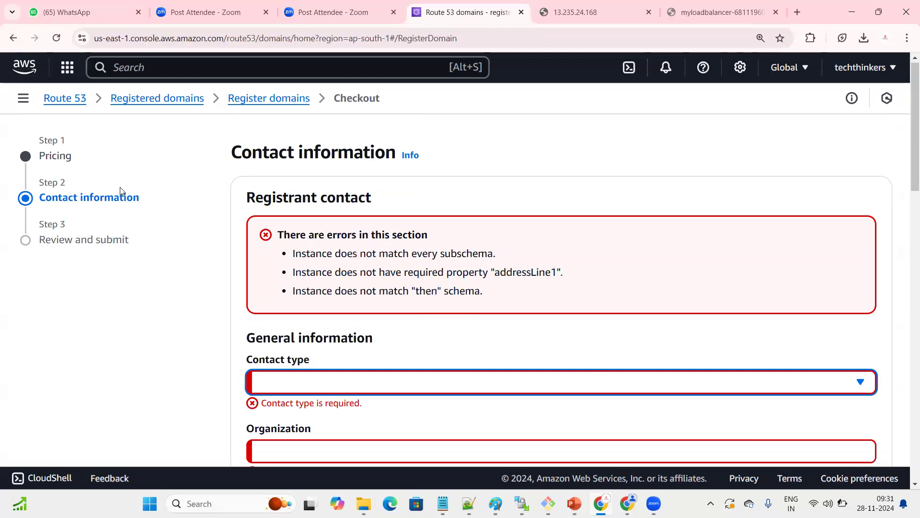
Step: Leave the checkout without saving and start a new domain registration
click(169, 98)
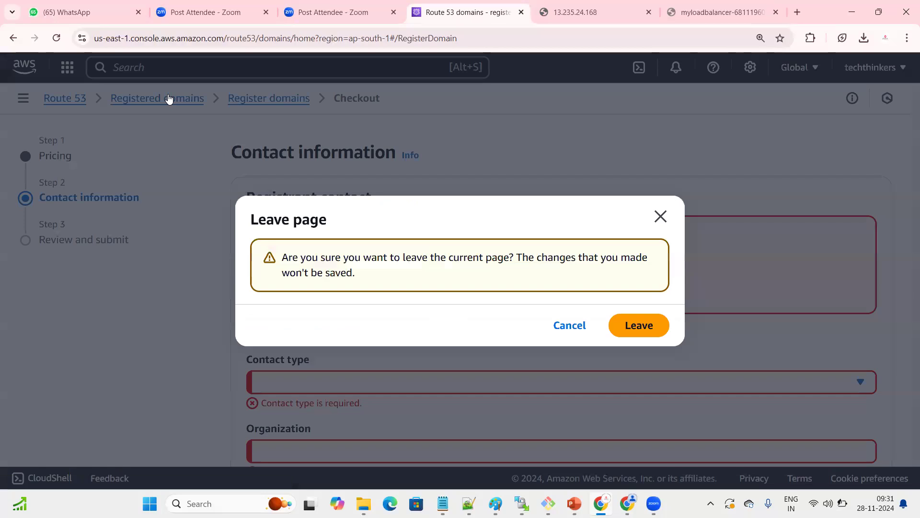
click(639, 325)
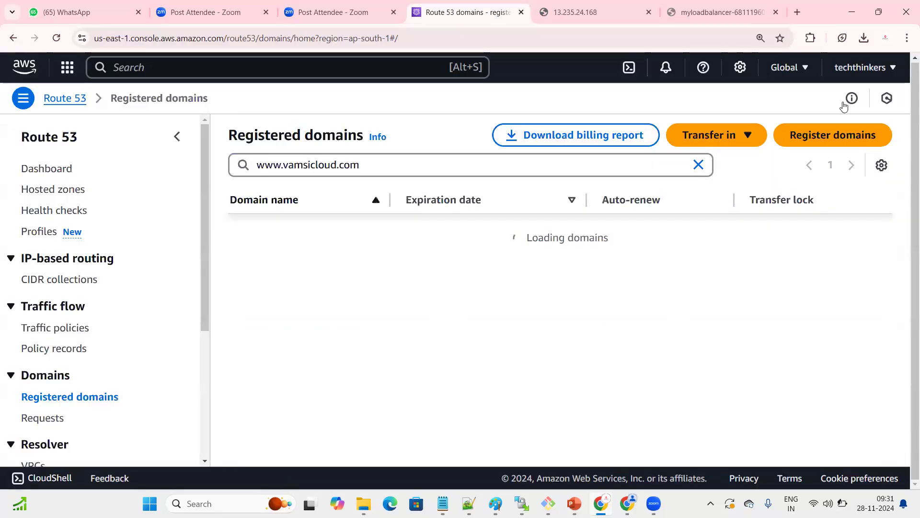
click(823, 138)
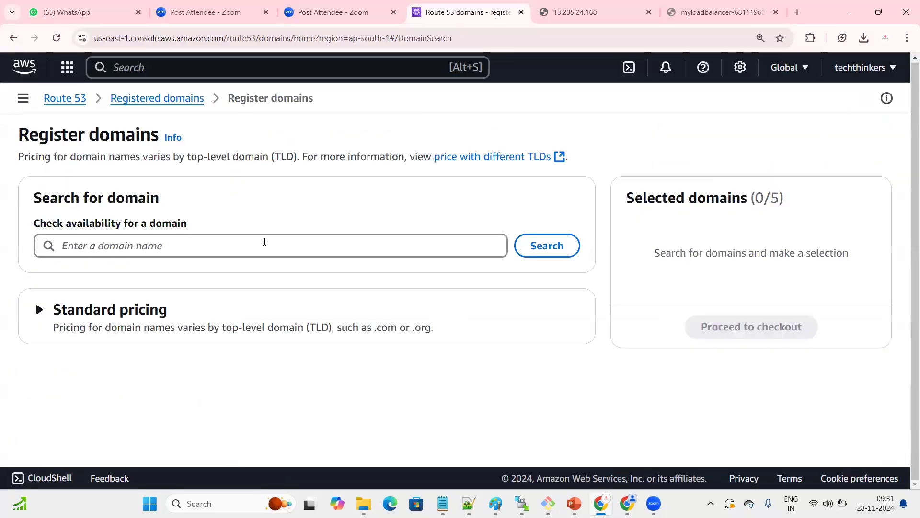
Step: Check the availability of twitter.com and review the search result
click(265, 241)
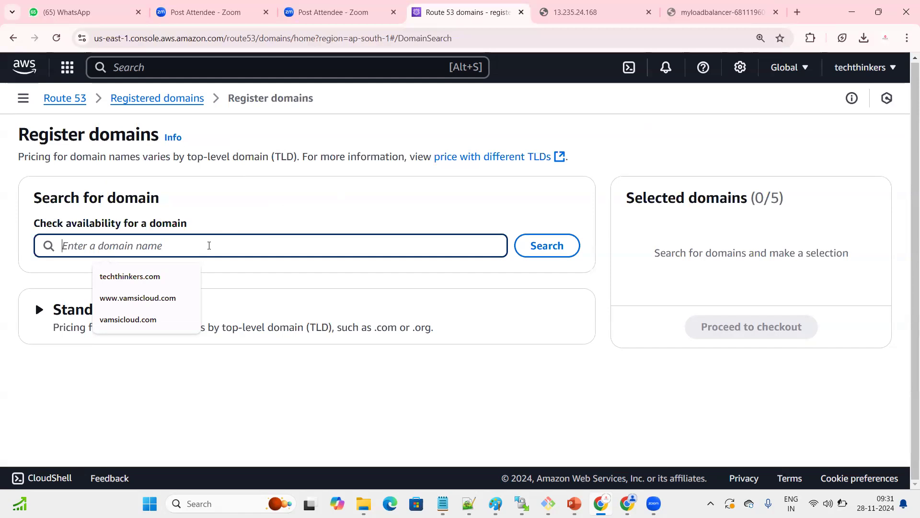
text(twitter)
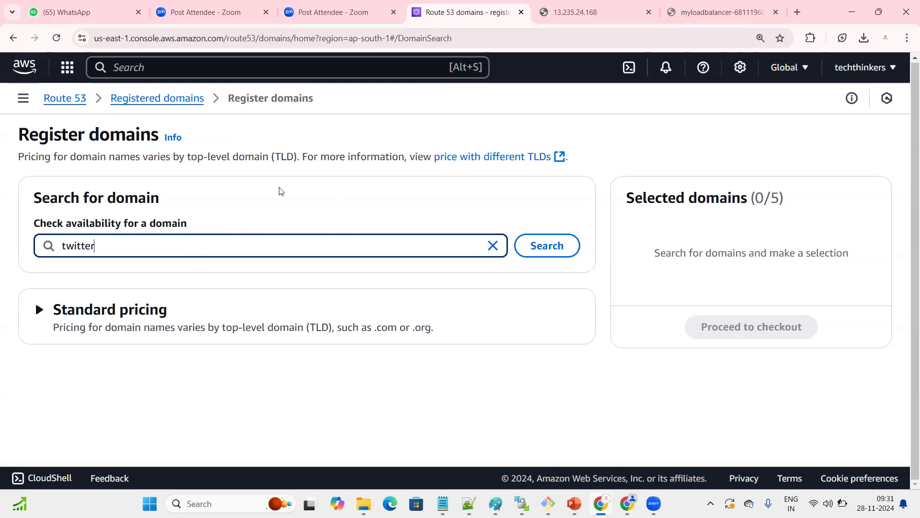
text(.com)
click(565, 245)
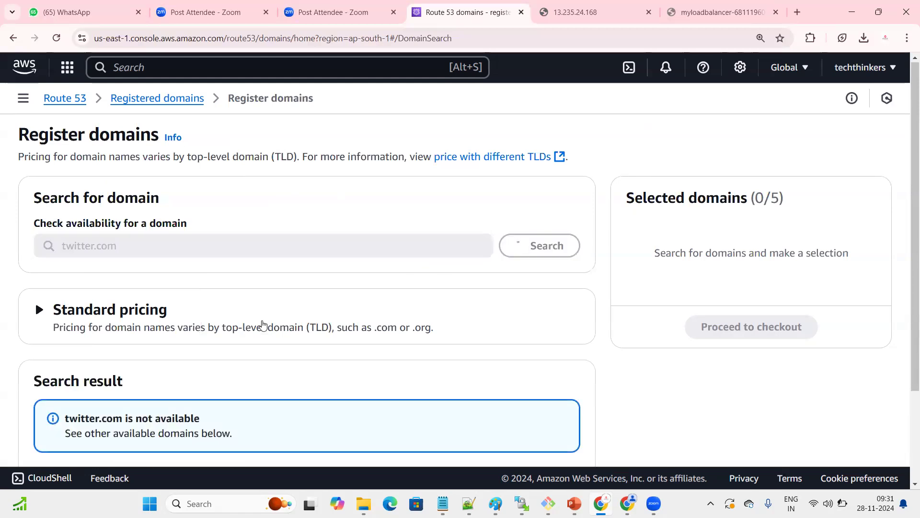
scroll(263, 325, down, 2)
drag(63, 300, 231, 303)
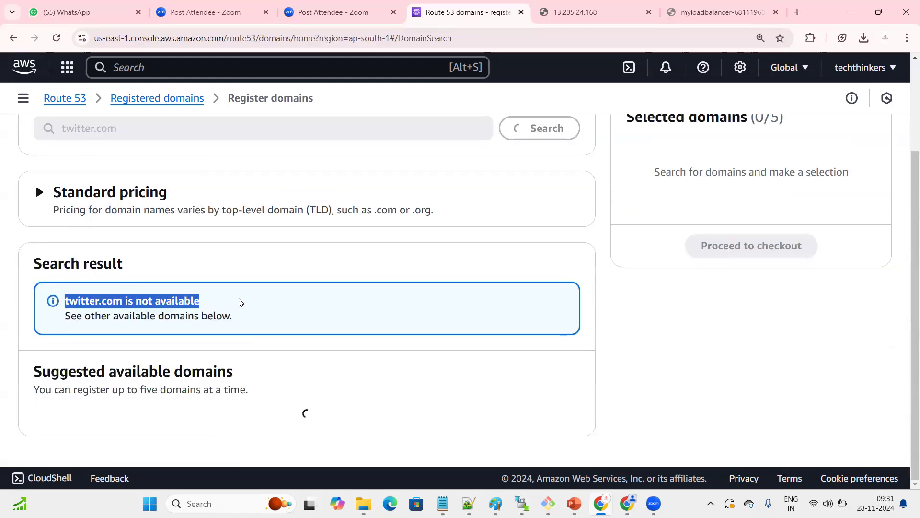
Step: Examine the suggested available domains, focusing on twitter.systems and twitter.solutions
scroll(234, 289, down, 2)
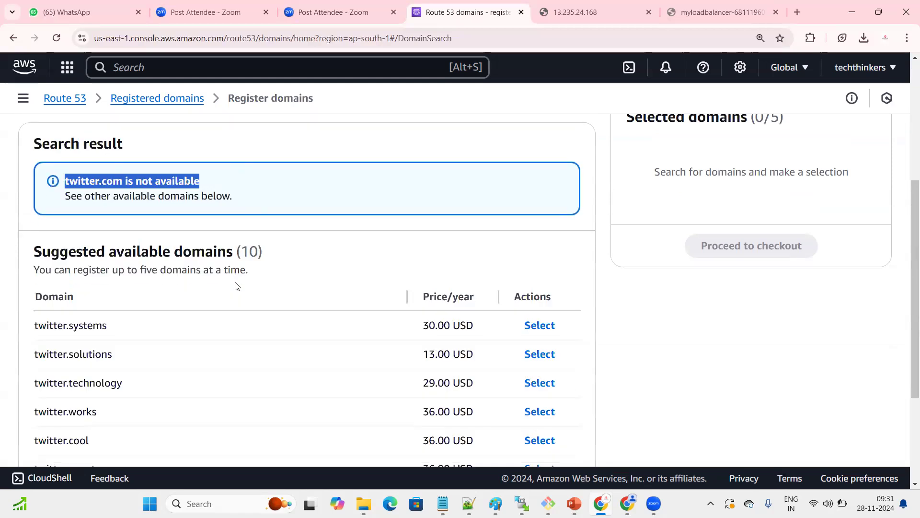
drag(156, 330, 33, 328)
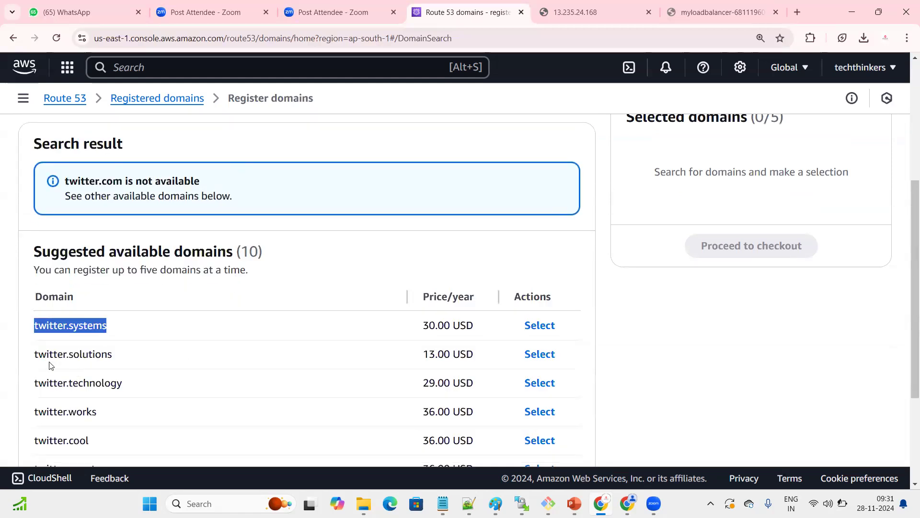
double_click(172, 367)
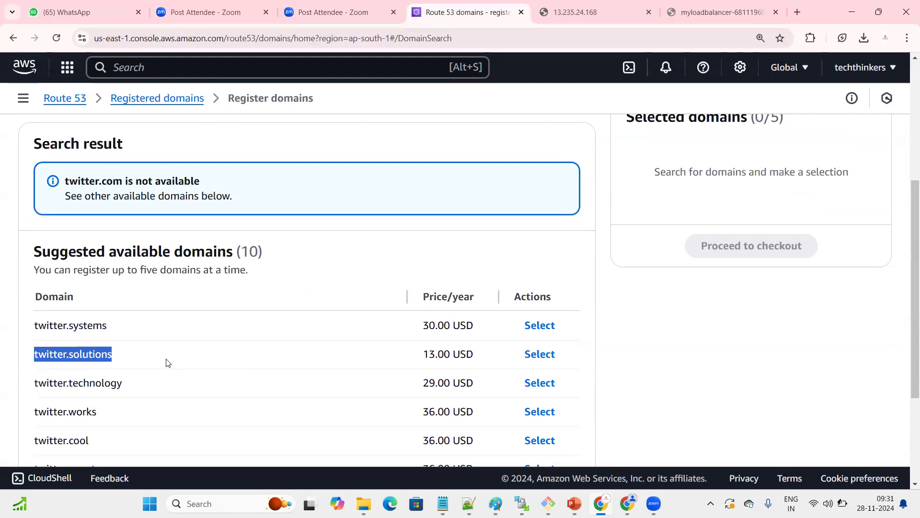
drag(33, 361, 148, 357)
Step: Select twitter.solutions, proceed through the checkout's pricing page, and try to continue with the contact information left empty
click(537, 354)
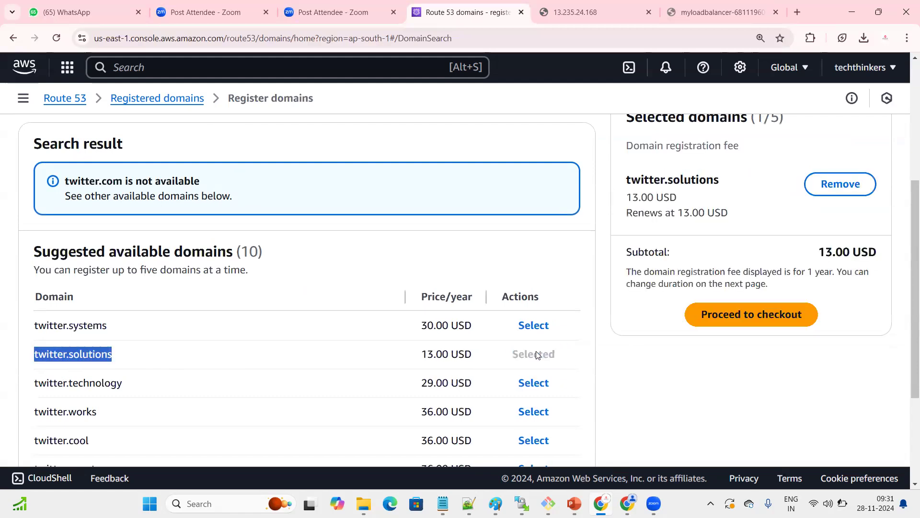
click(777, 314)
click(867, 428)
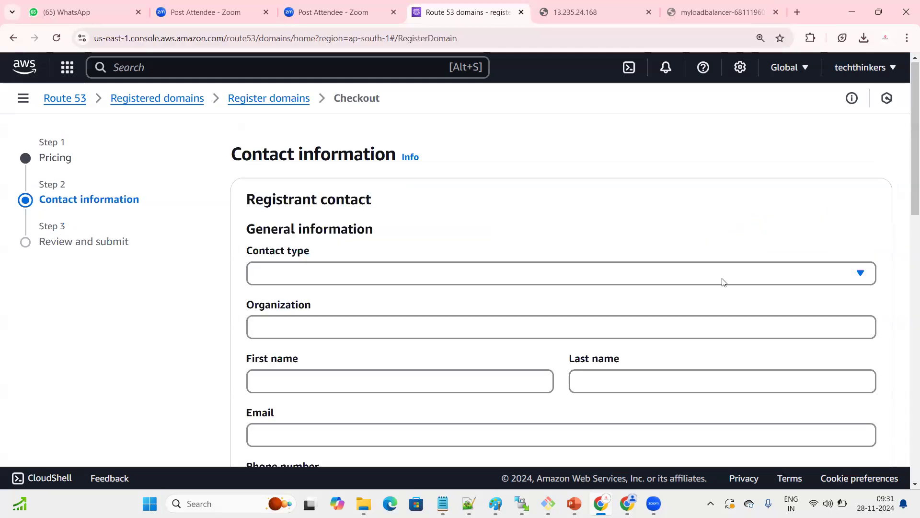
scroll(718, 283, down, 12)
scroll(689, 258, up, 5)
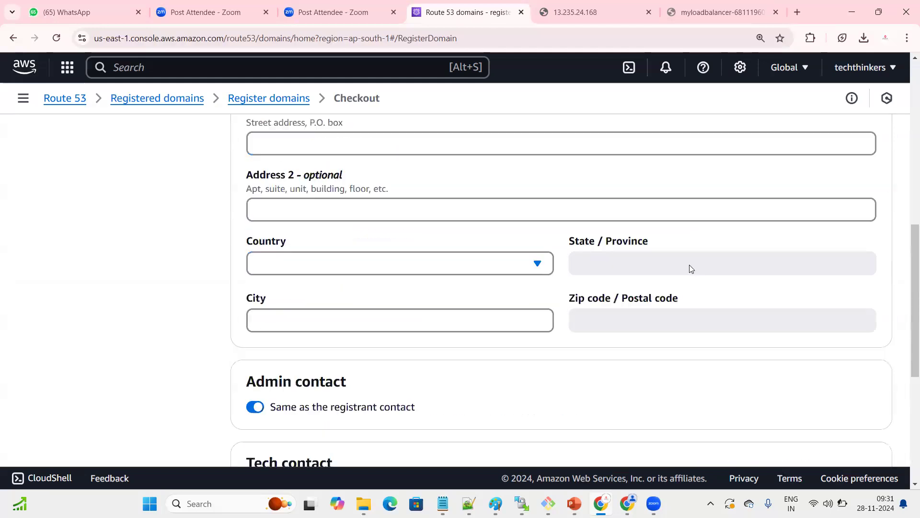
scroll(689, 269, down, 5)
click(851, 422)
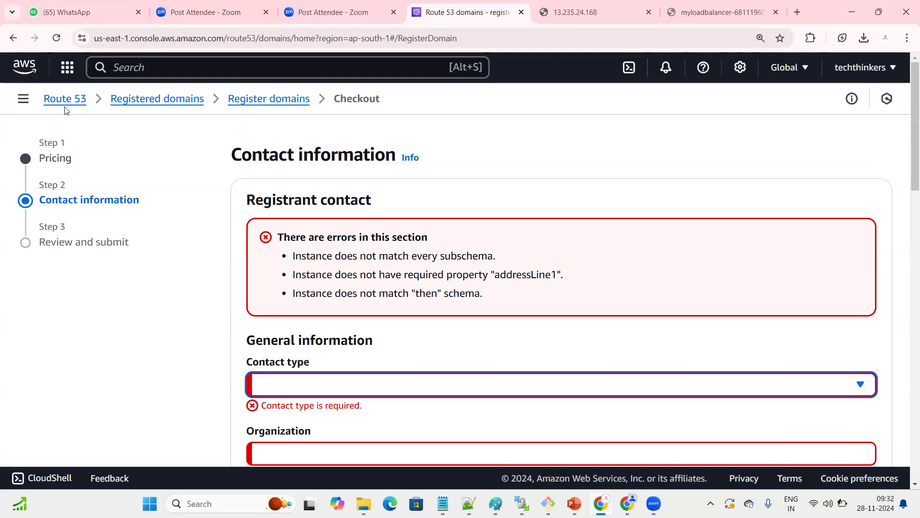
Step: Abandon the twitter.solutions checkout without saving and view the list of registered domains
click(159, 97)
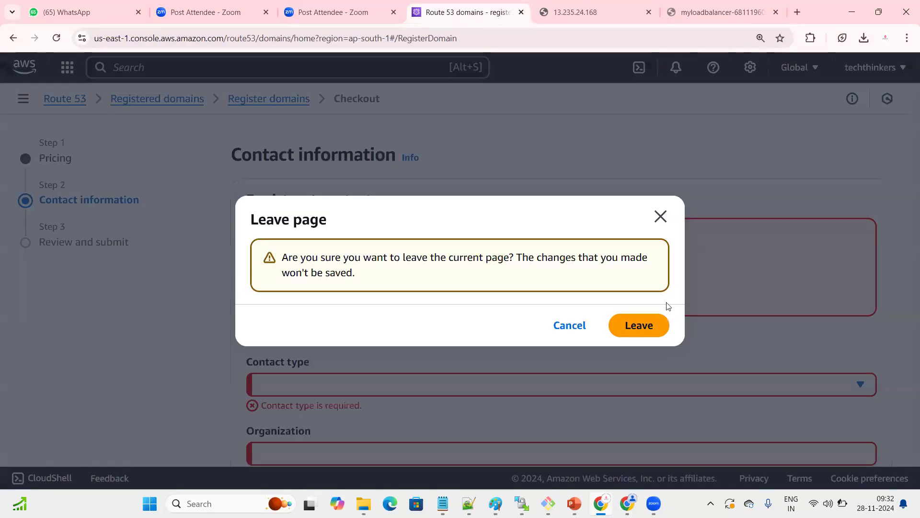
click(648, 331)
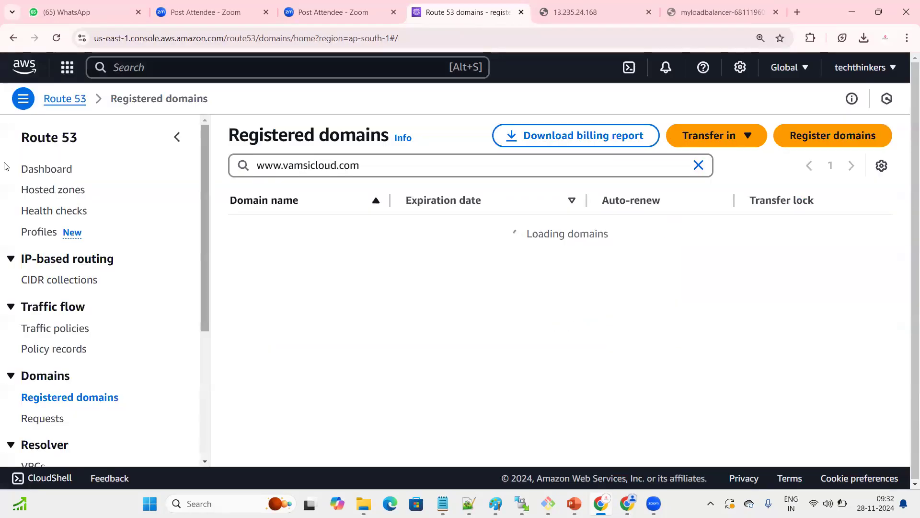
click(39, 170)
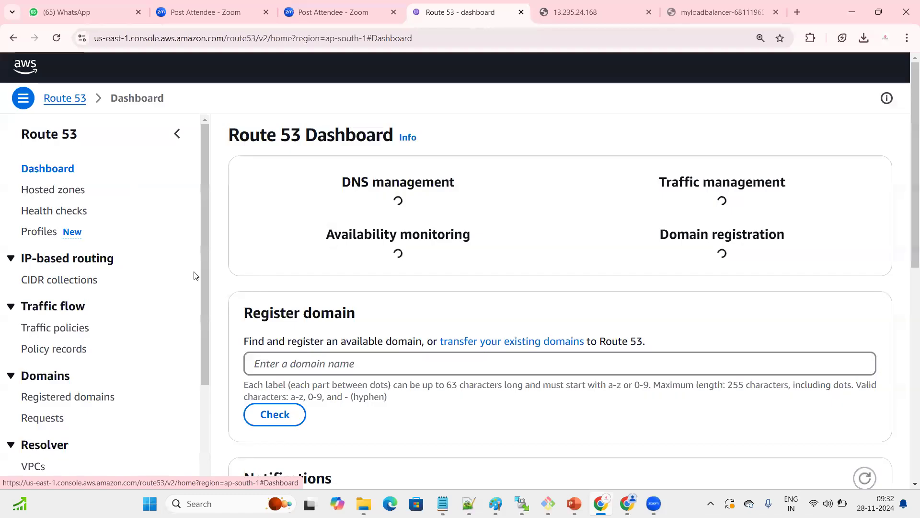
click(65, 398)
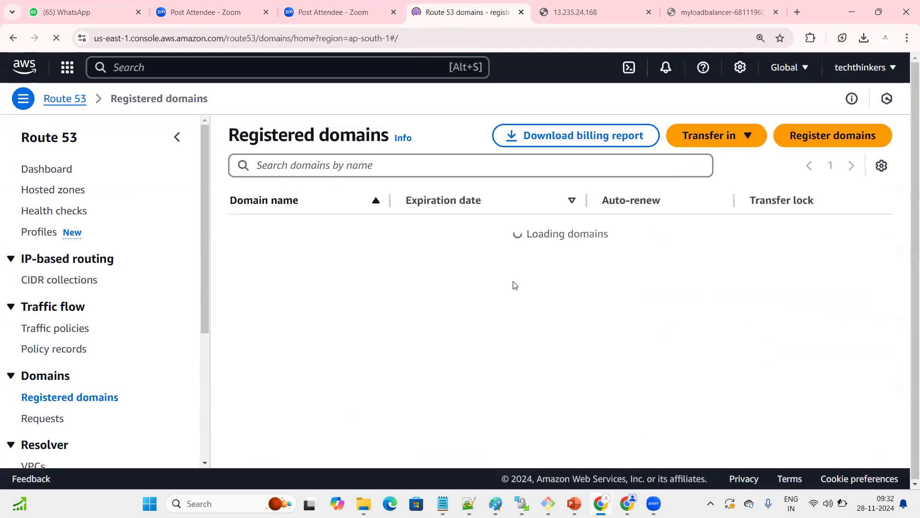
drag(652, 254, 592, 289)
click(580, 291)
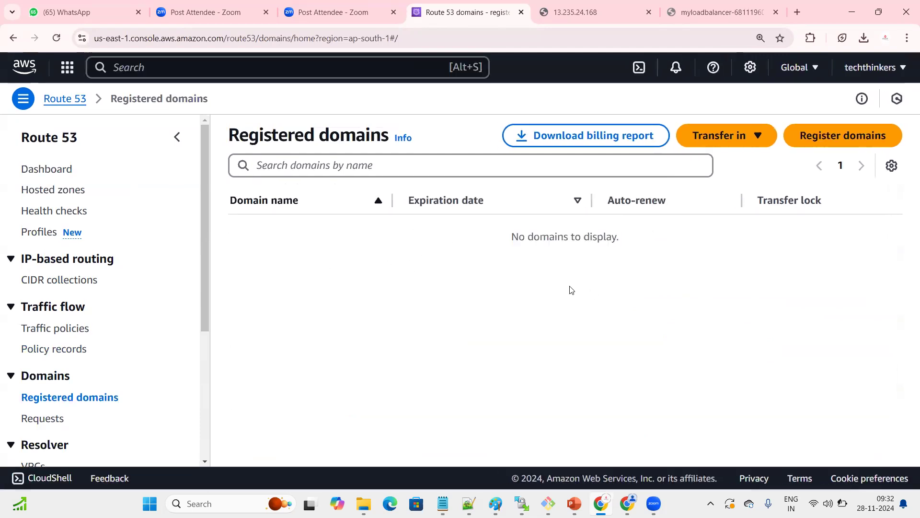
drag(631, 240, 602, 275)
click(608, 273)
Step: Reload the load balancer's DNS address page in the browser, and return to the Route 53 console
click(692, 15)
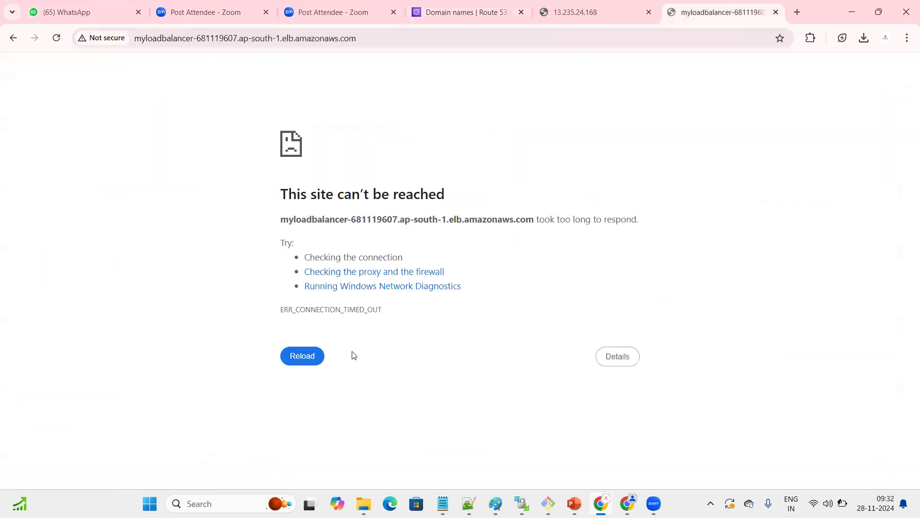
click(303, 356)
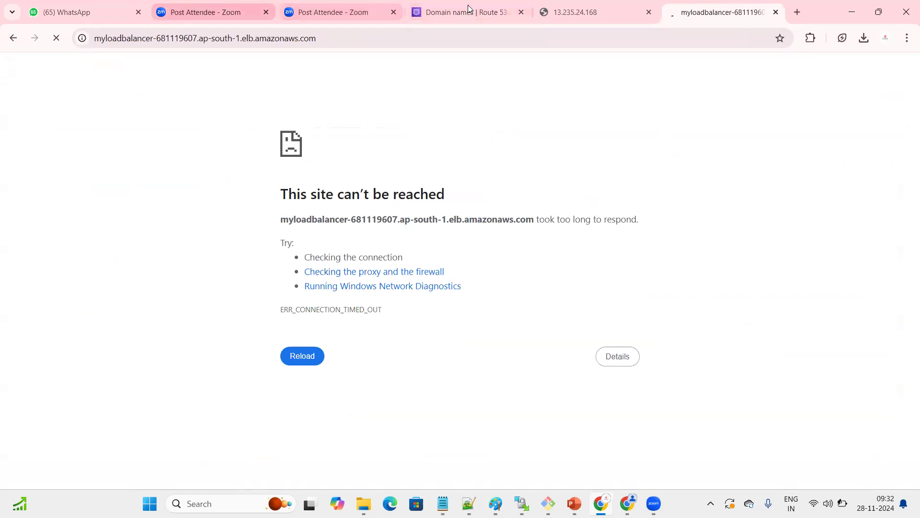
click(444, 12)
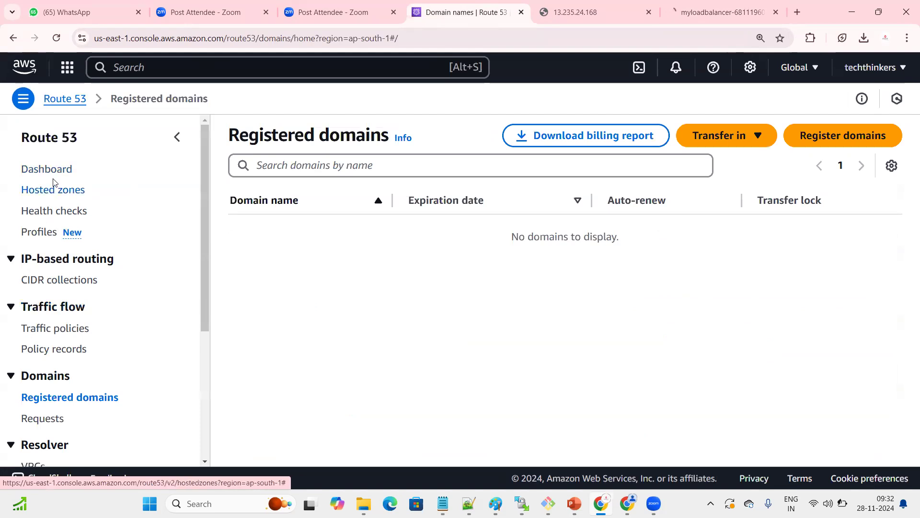
Step: Open the list of hosted zones in Route 53 and widen it beside the details pane
triple_click(50, 137)
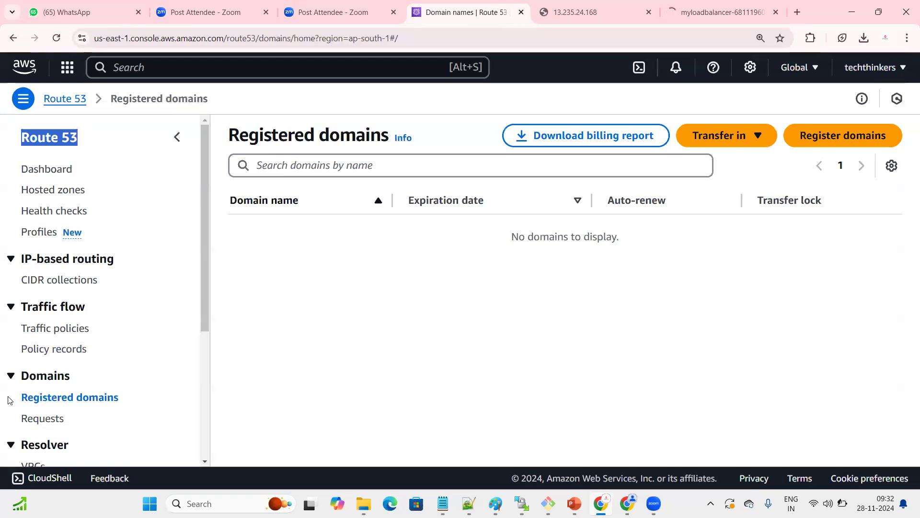
triple_click(150, 406)
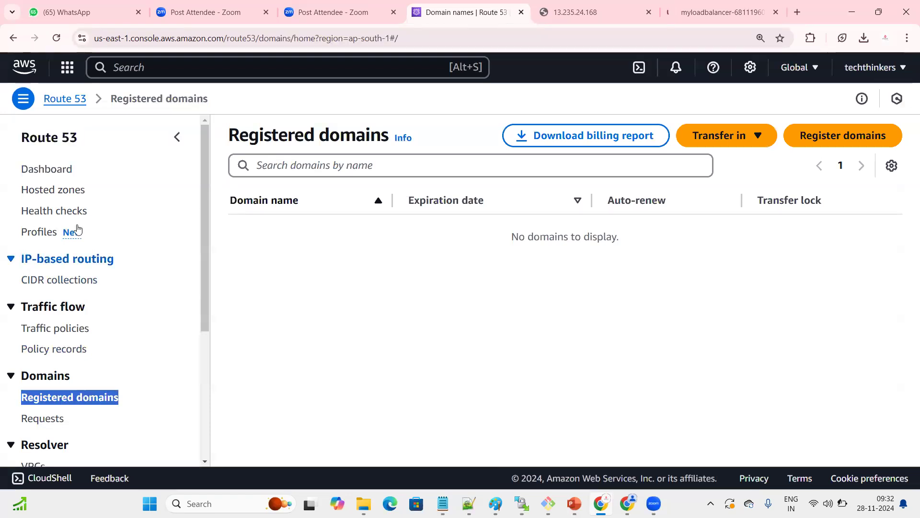
click(65, 189)
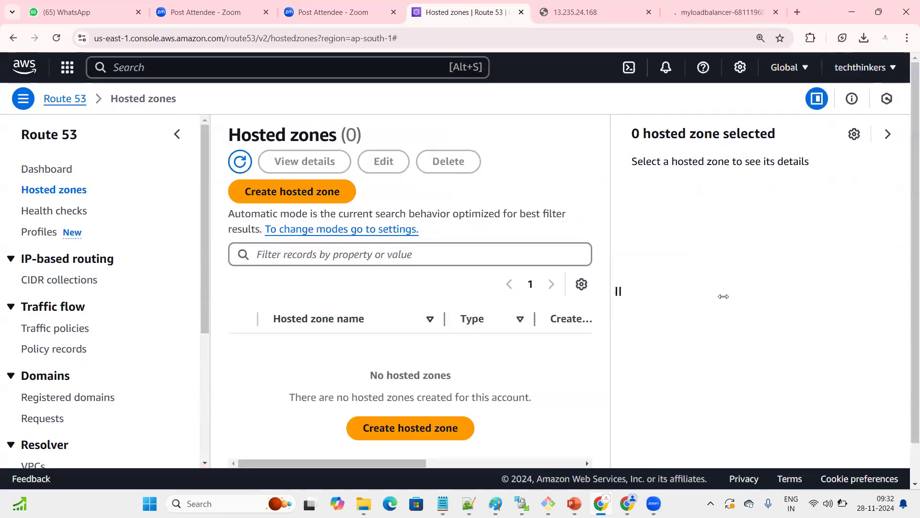
click(380, 224)
click(604, 340)
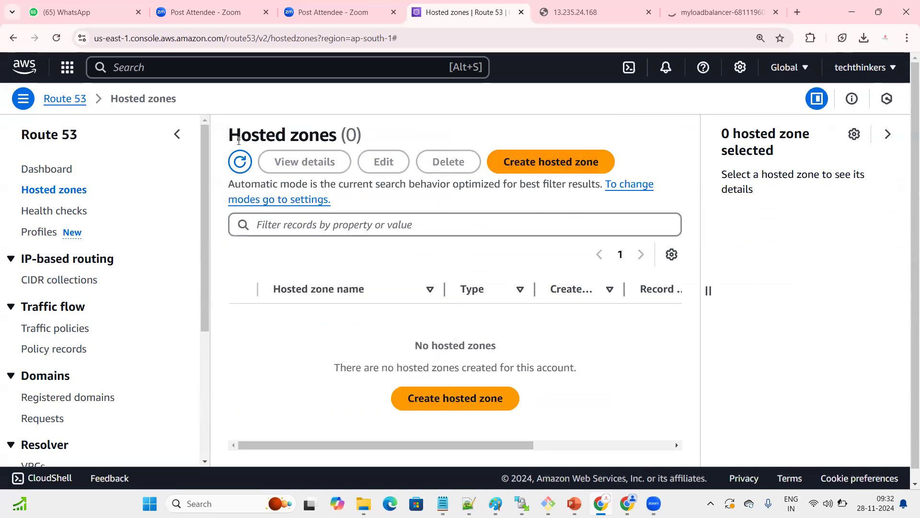
drag(15, 408, 167, 394)
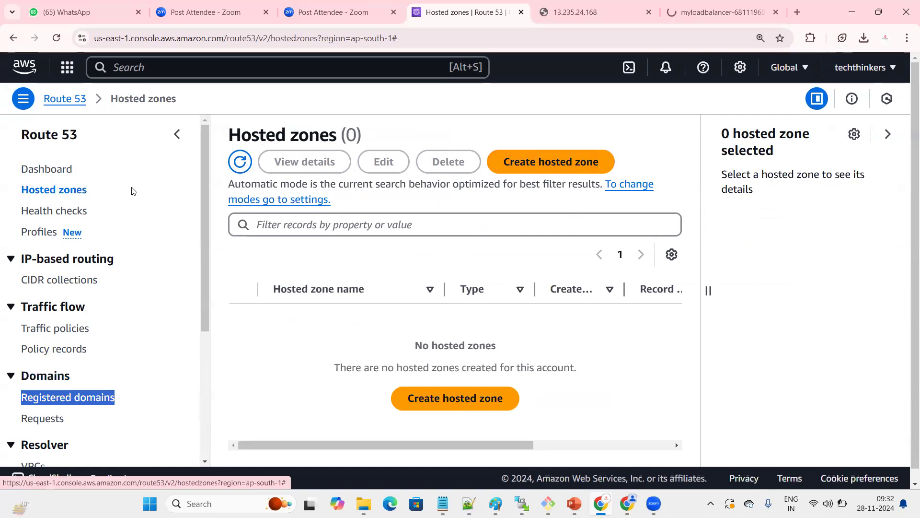
click(83, 190)
drag(6, 191, 88, 190)
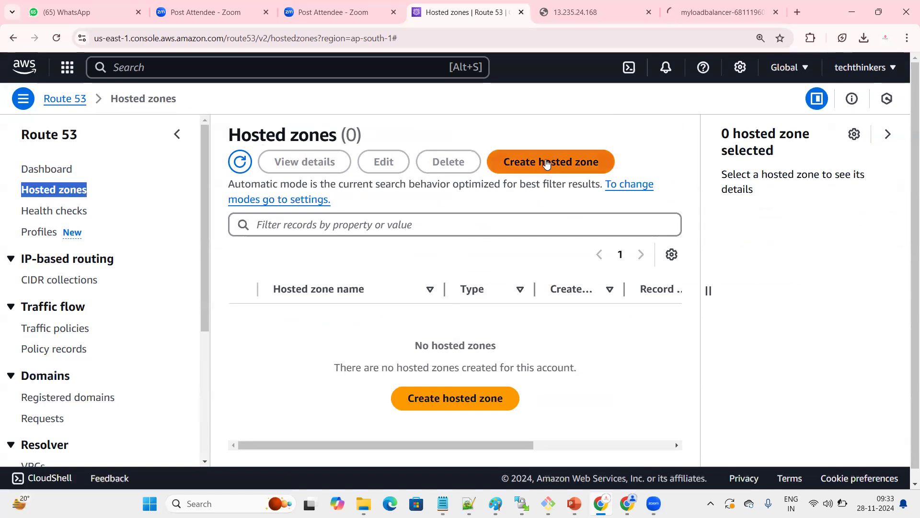
Step: Start creating a hosted zone with the domain name vamsicloud.com
click(546, 161)
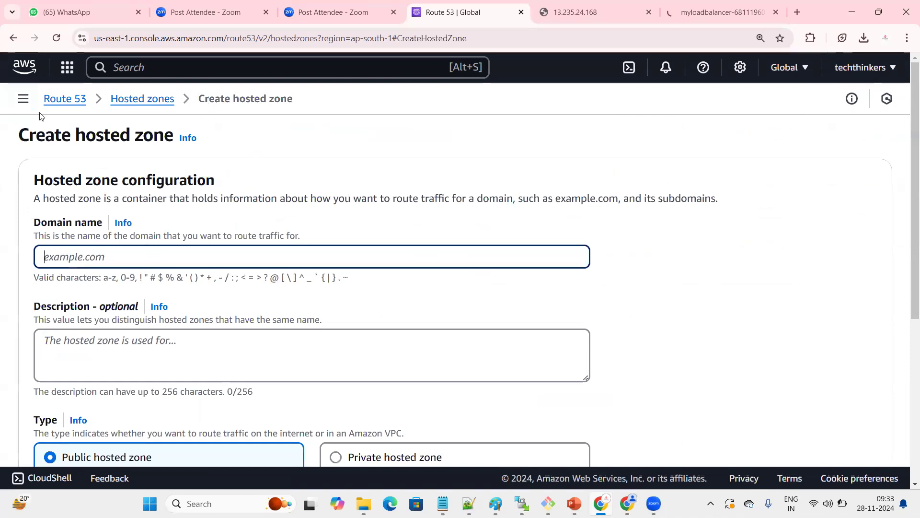
text(vamsicloud)
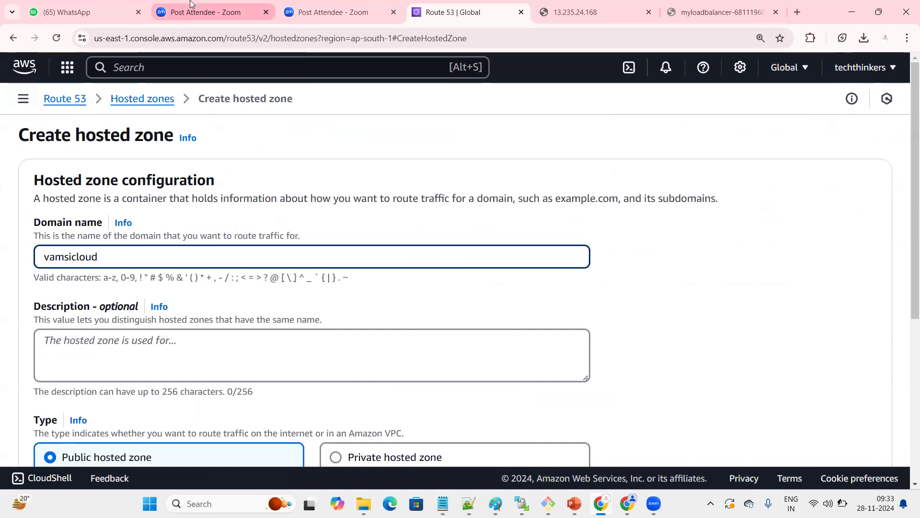
text(.com)
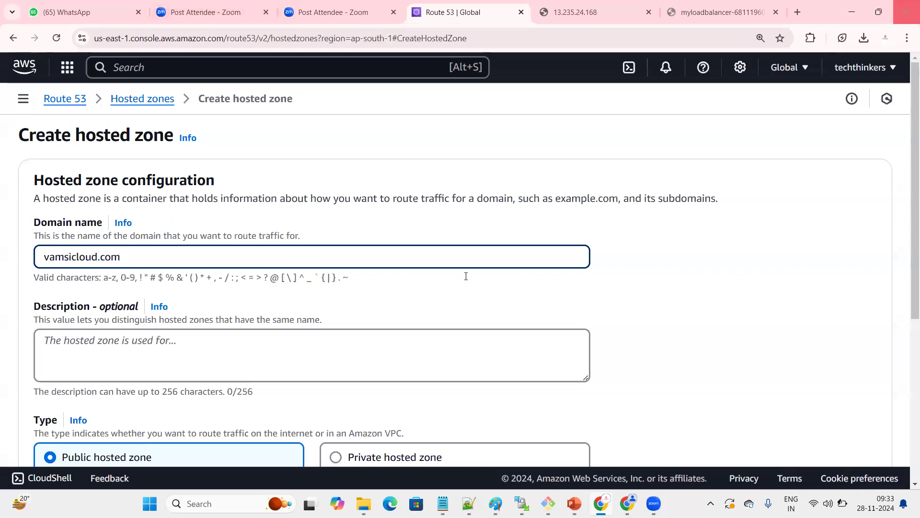
click(633, 290)
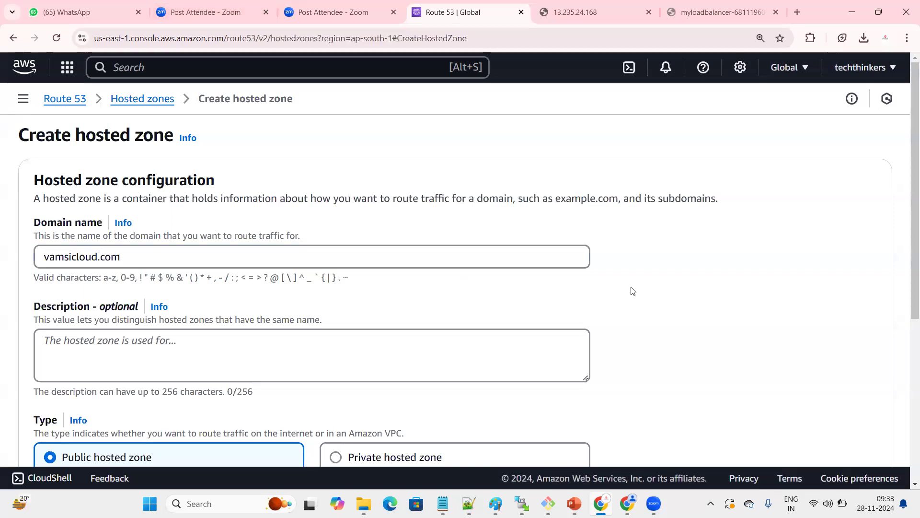
Step: Compare the public and private hosted zone types for the new zone, and keep Public hosted zone selected
double_click(132, 264)
click(133, 183)
drag(34, 180, 118, 181)
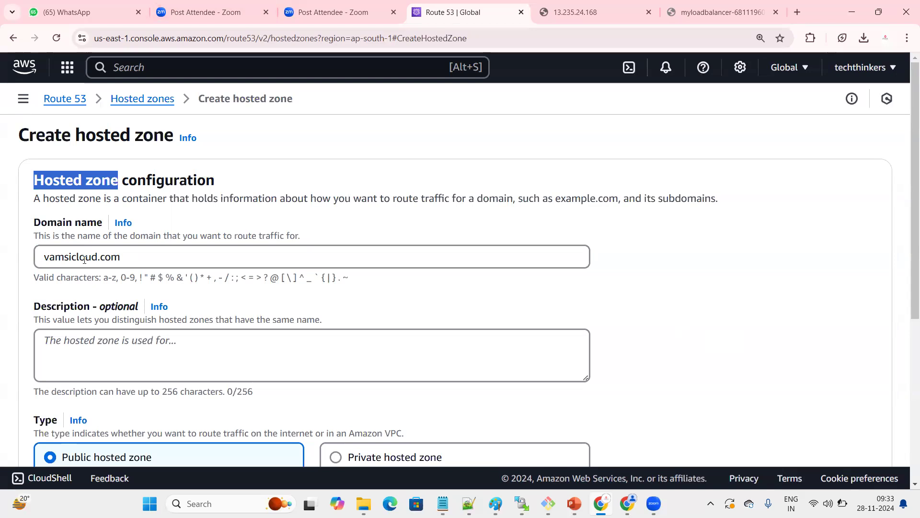
triple_click(84, 260)
click(218, 237)
scroll(211, 264, down, 3)
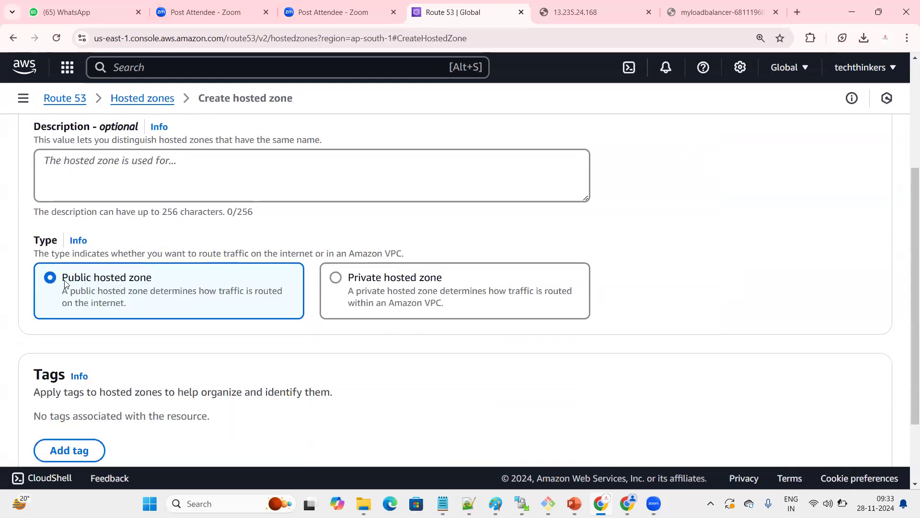
triple_click(144, 279)
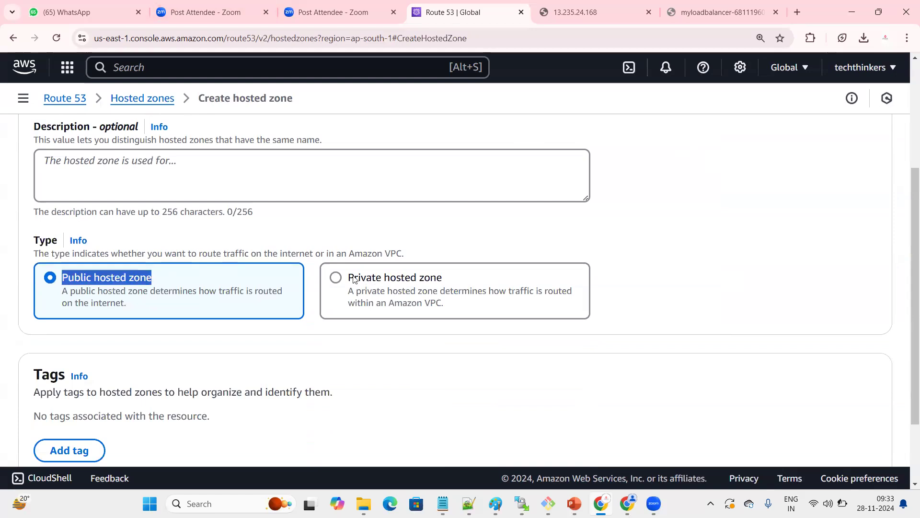
drag(349, 278, 484, 283)
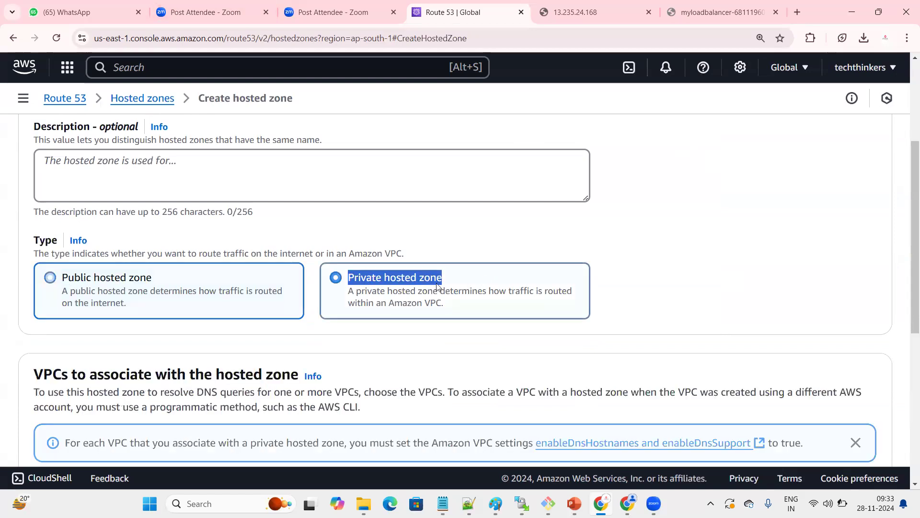
click(154, 302)
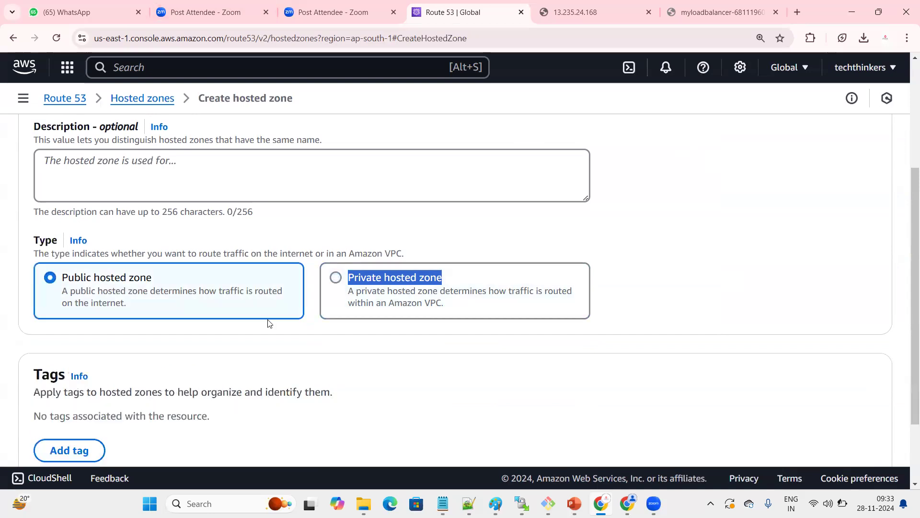
drag(199, 291, 398, 284)
click(479, 291)
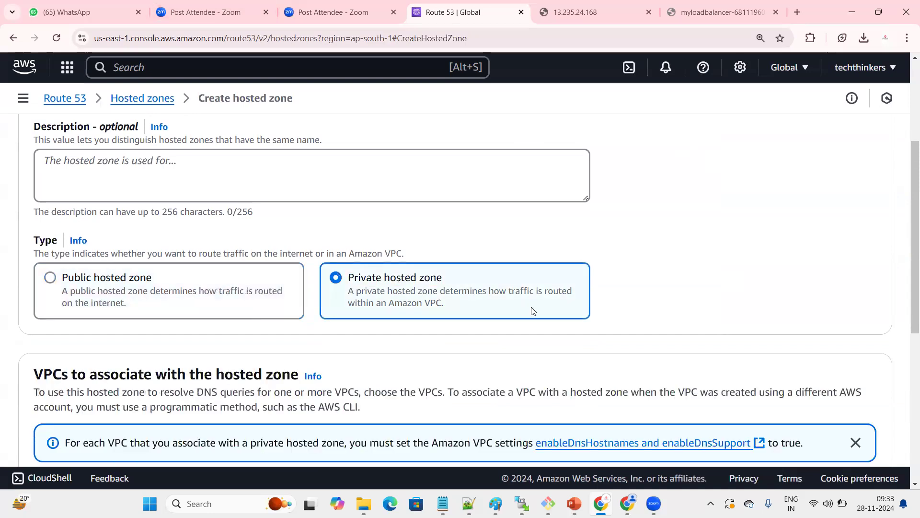
drag(532, 311, 528, 289)
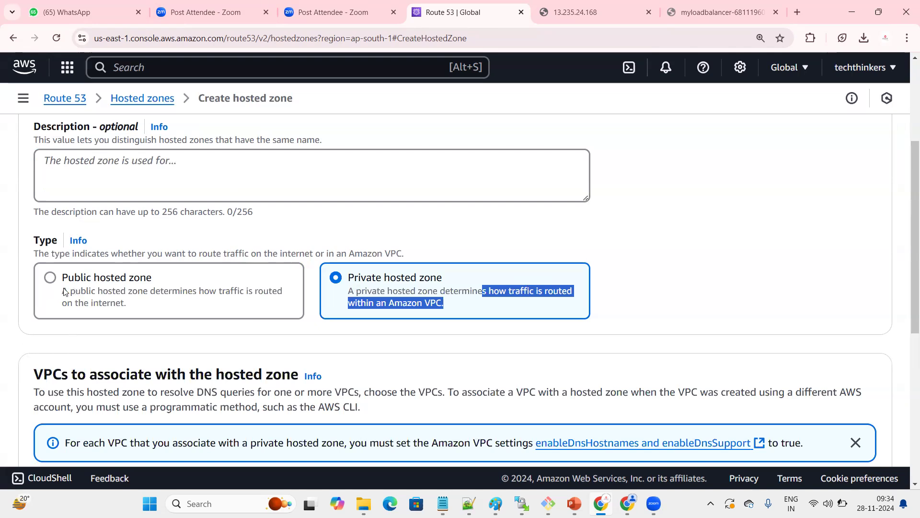
click(50, 278)
click(674, 289)
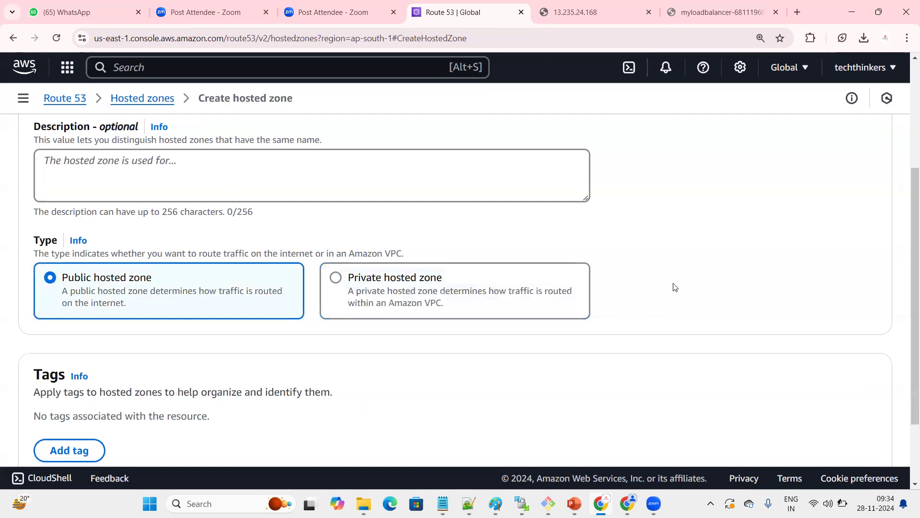
Step: Review the domain name entered in the hosted zone configuration
scroll(2, 309, up, 3)
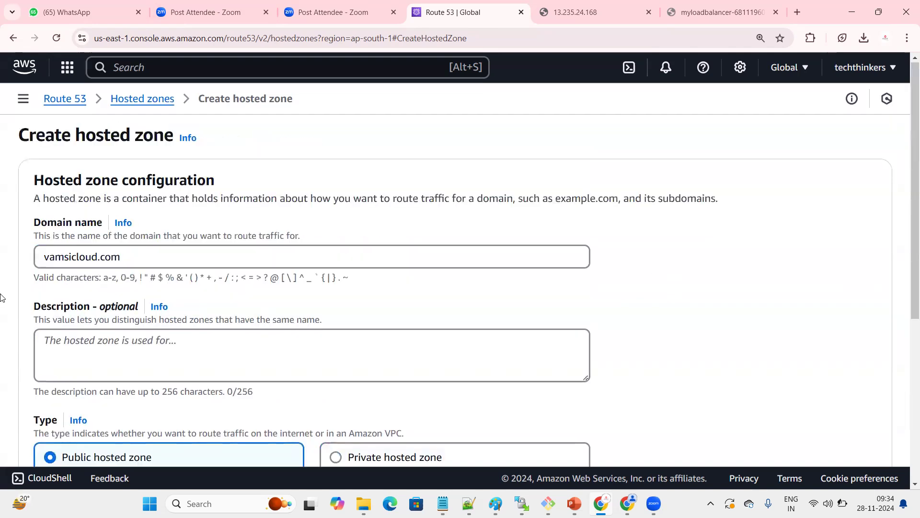
drag(144, 257, 2, 257)
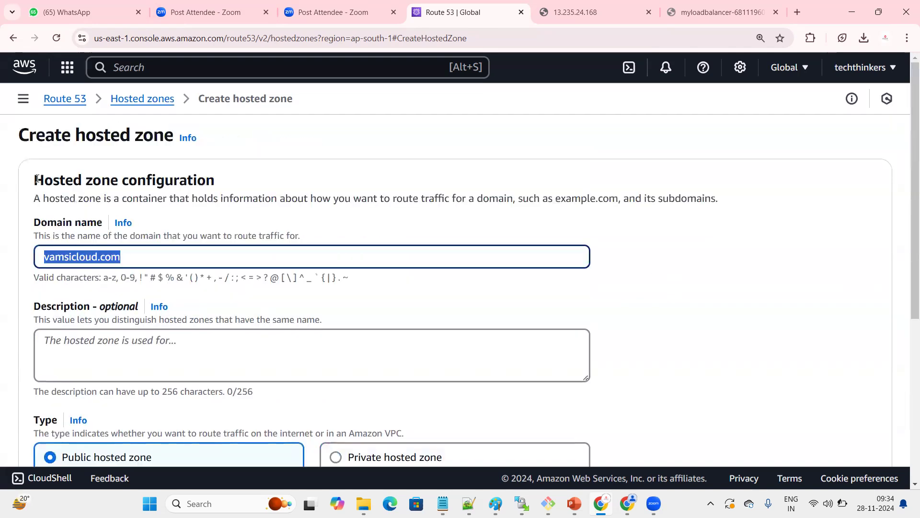
drag(34, 180, 120, 175)
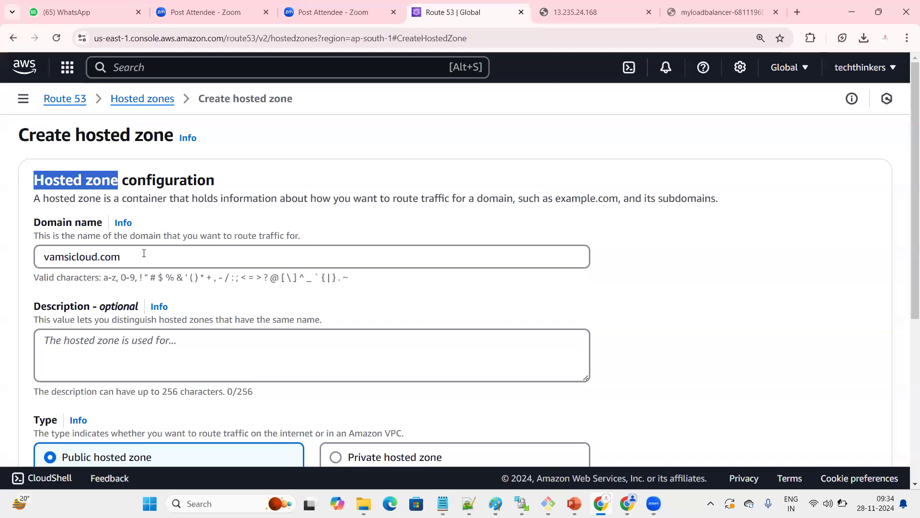
drag(129, 258, 7, 259)
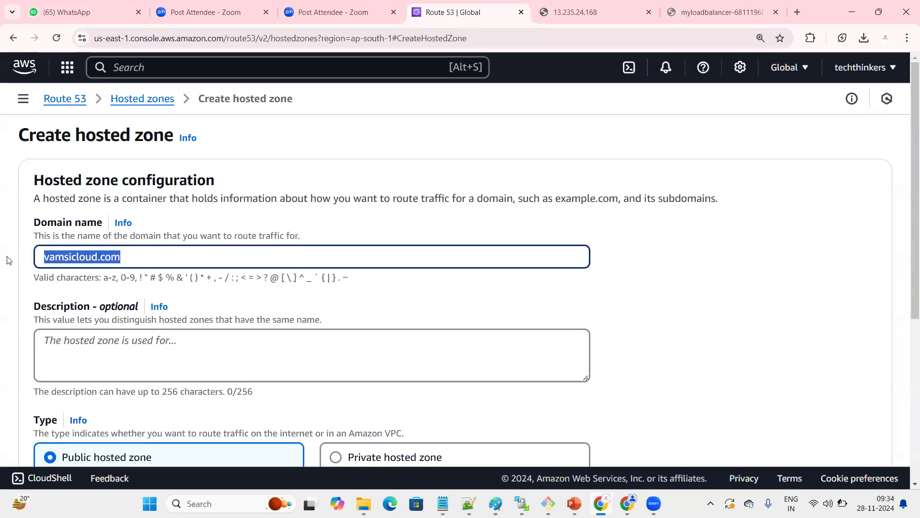
drag(149, 254, 36, 258)
click(115, 260)
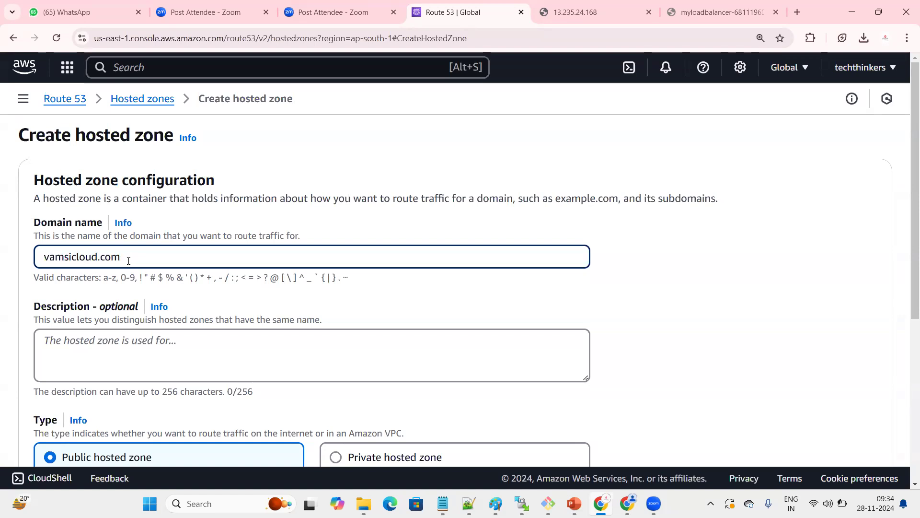
drag(127, 257, 105, 257)
click(536, 292)
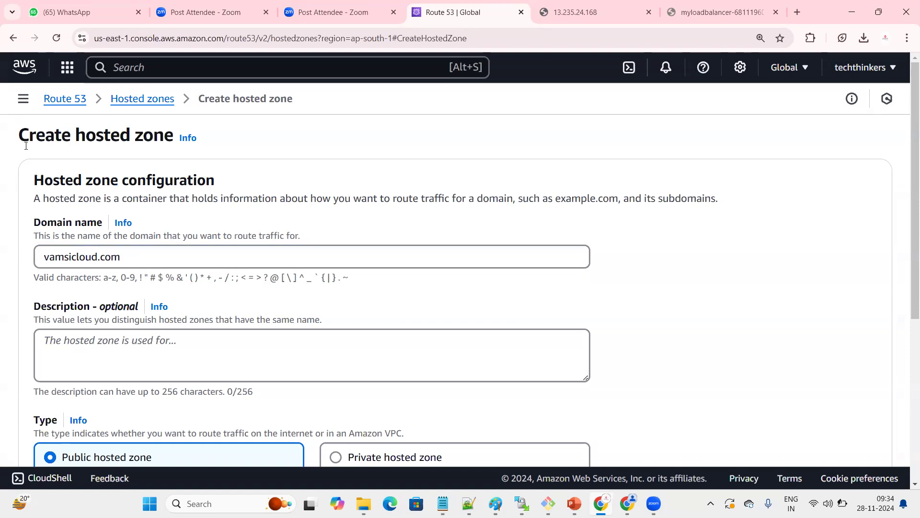
drag(34, 180, 119, 179)
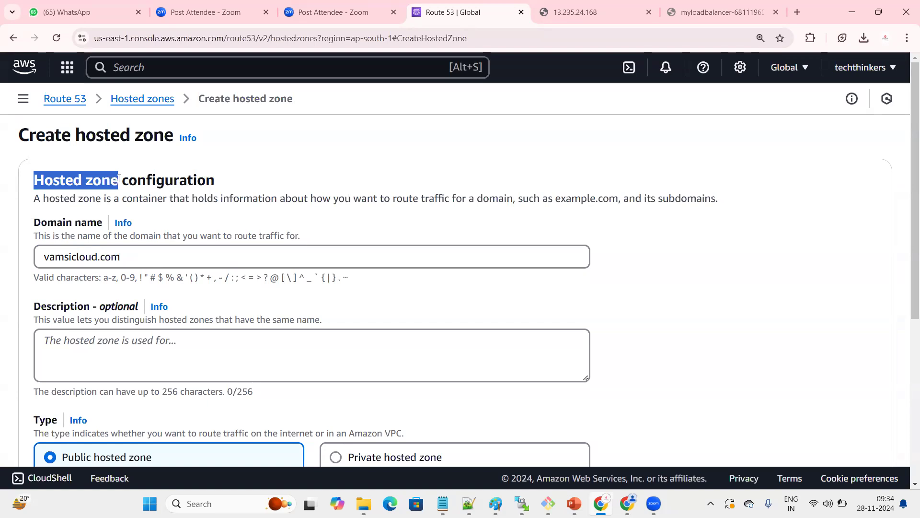
Step: View the web server's page and the load balancer's DNS address page, and return to the hosted zone form
click(609, 4)
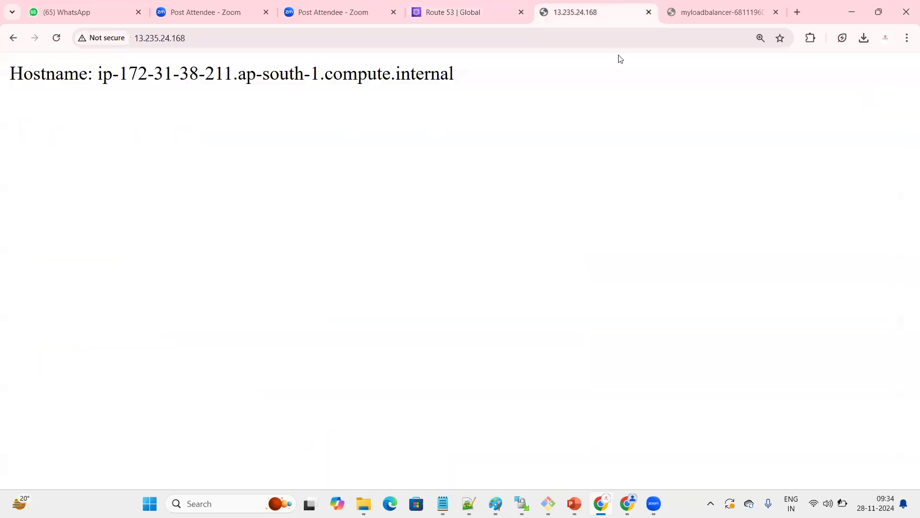
click(705, 6)
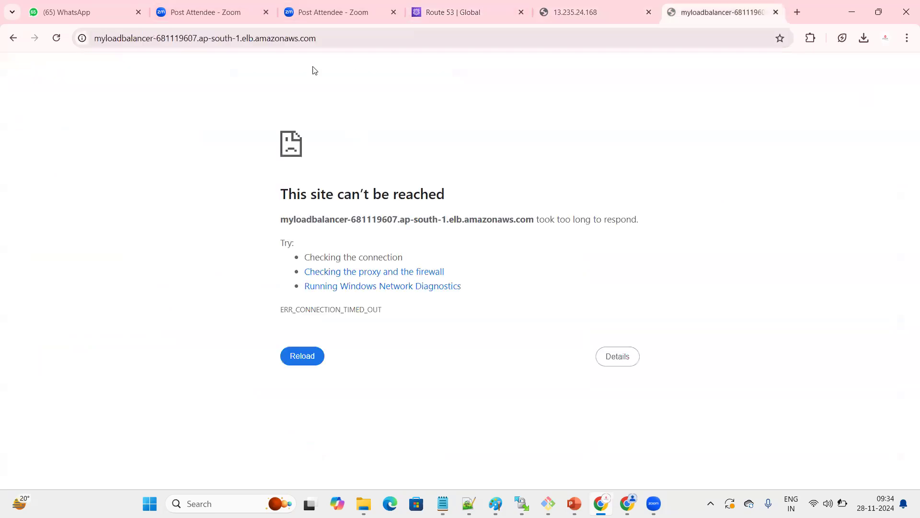
click(449, 14)
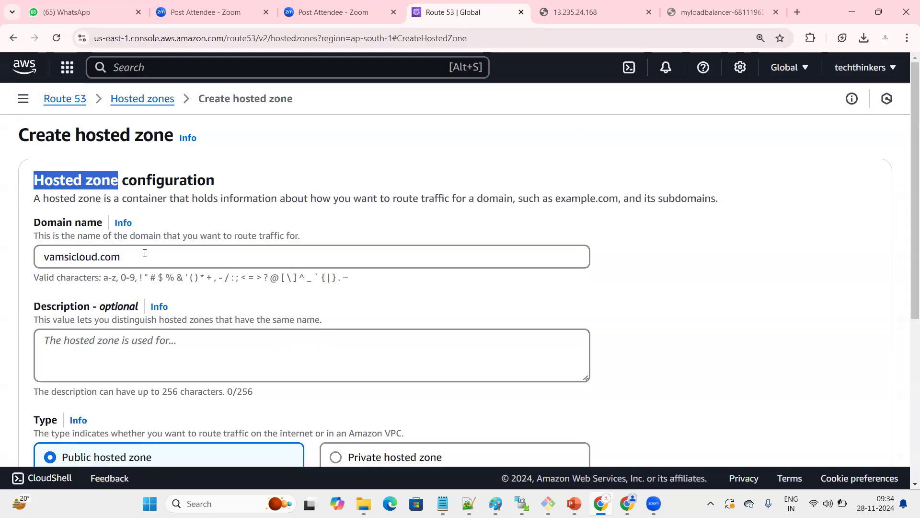
Step: Create the public hosted zone for vamsicloud.com without a description or tags
key(Tab)
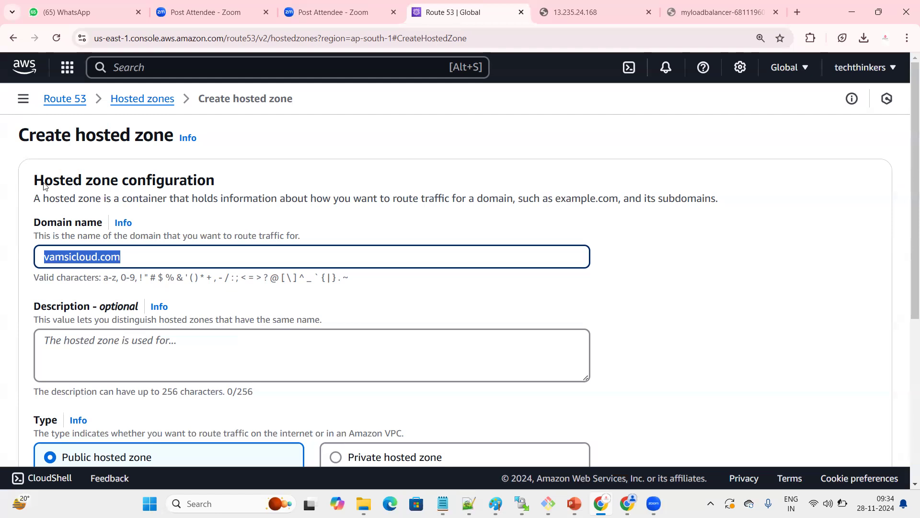
drag(34, 179, 118, 174)
key(Tab)
scroll(95, 266, down, 4)
scroll(94, 297, up, 3)
scroll(104, 316, down, 1)
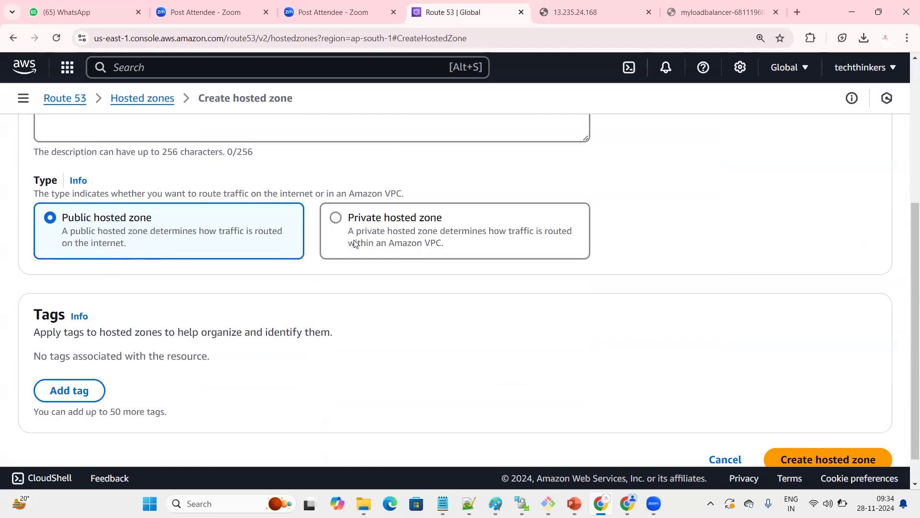
scroll(857, 438, down, 1)
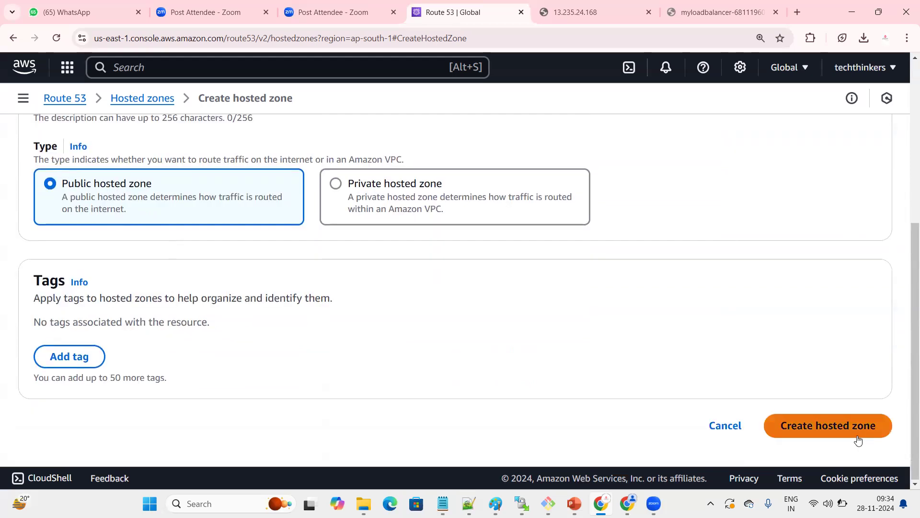
click(818, 426)
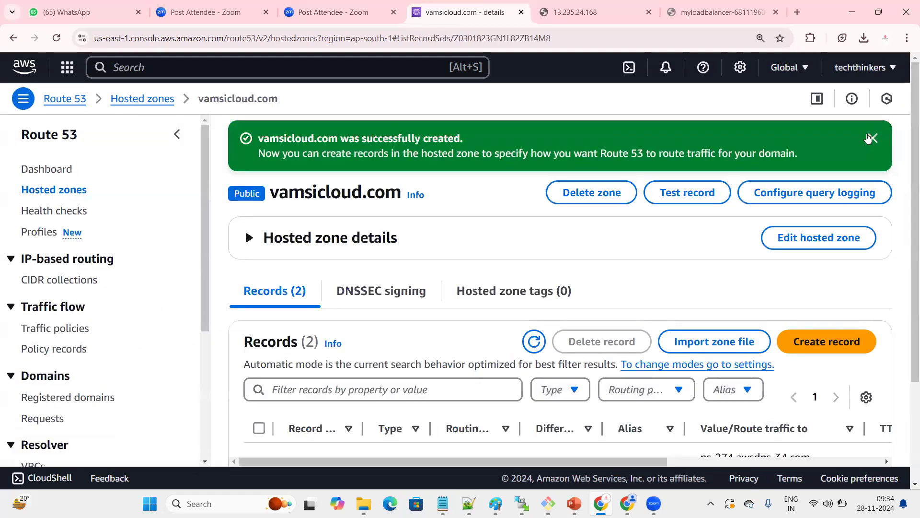
Step: Dismiss the creation notice and check the new zone's type in the list of hosted zones
click(884, 136)
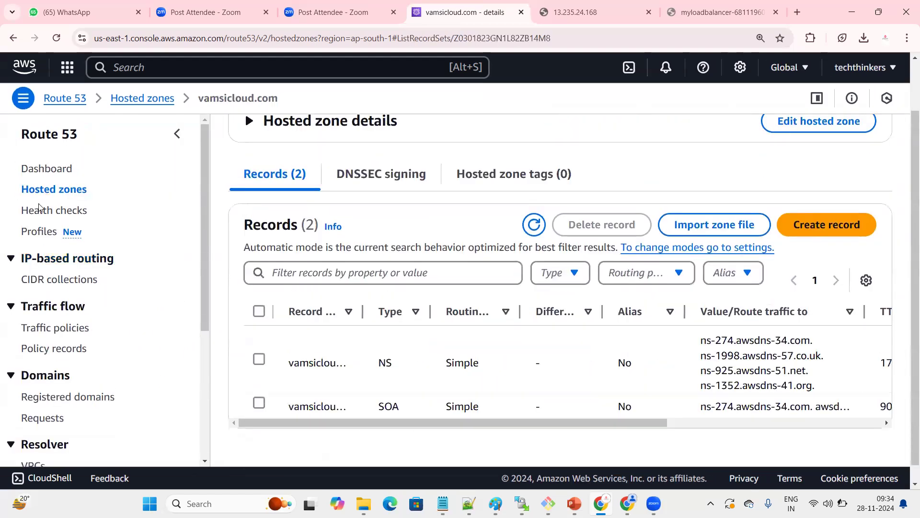
click(48, 189)
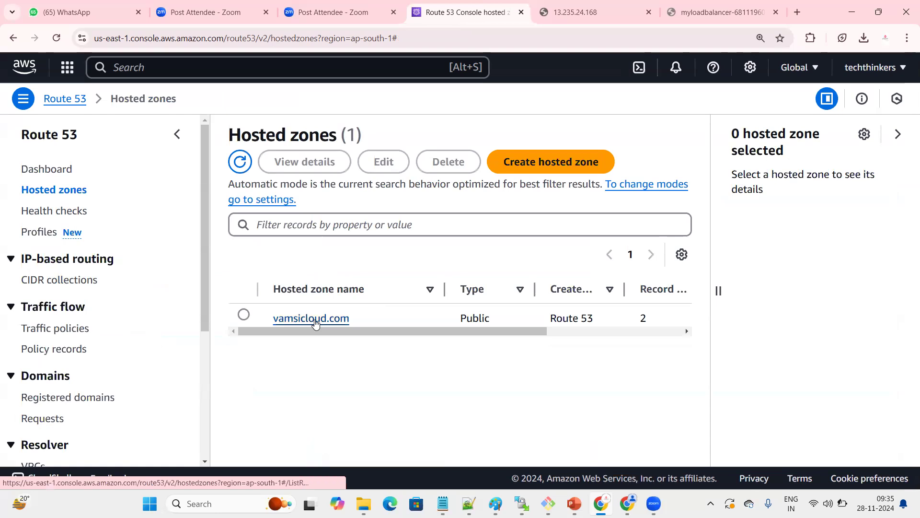
double_click(499, 319)
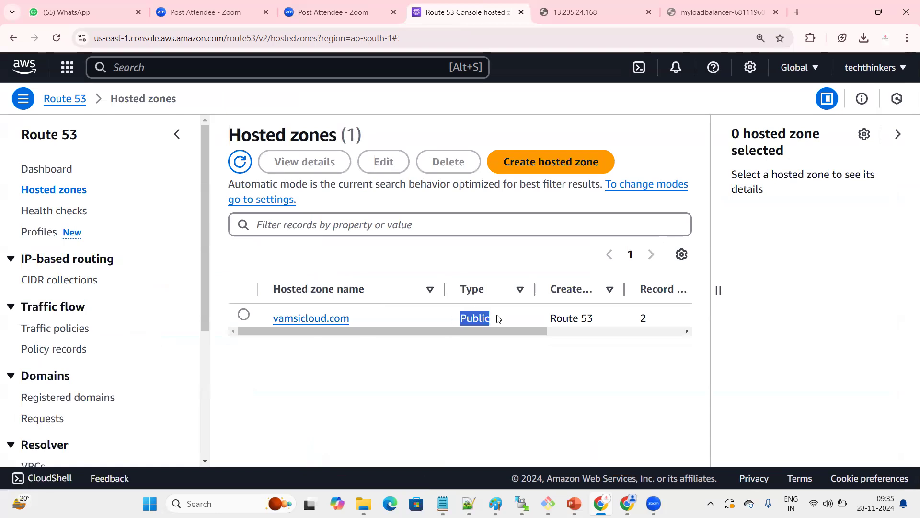
click(575, 351)
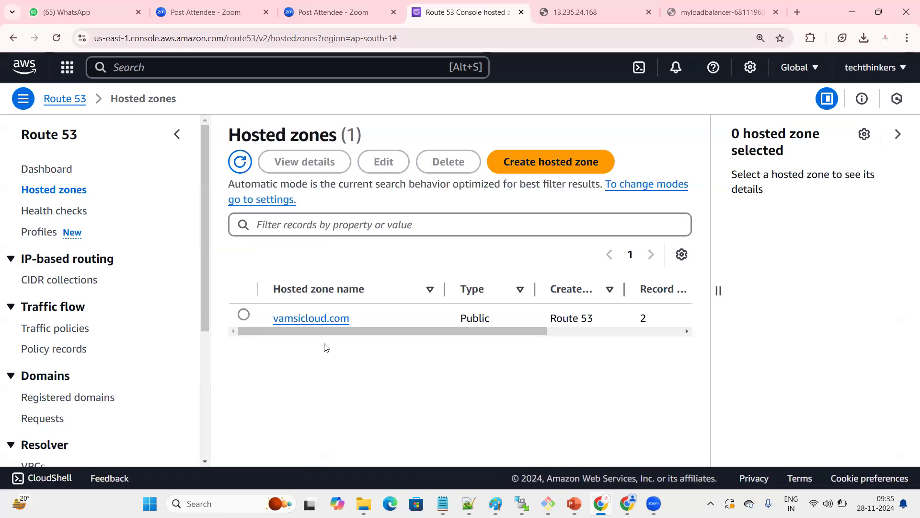
Step: Open the vamsicloud.com hosted zone and examine the types of its default records
click(321, 322)
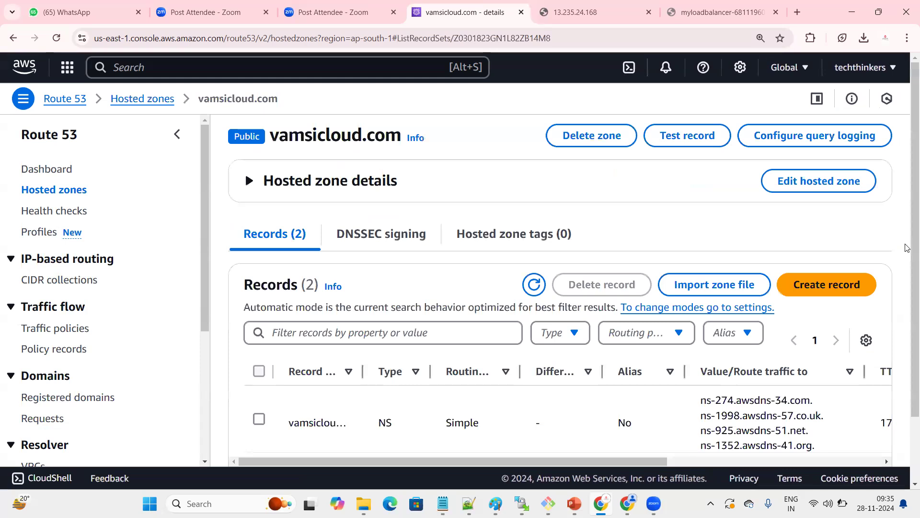
scroll(580, 261, down, 1)
scroll(579, 261, down, 1)
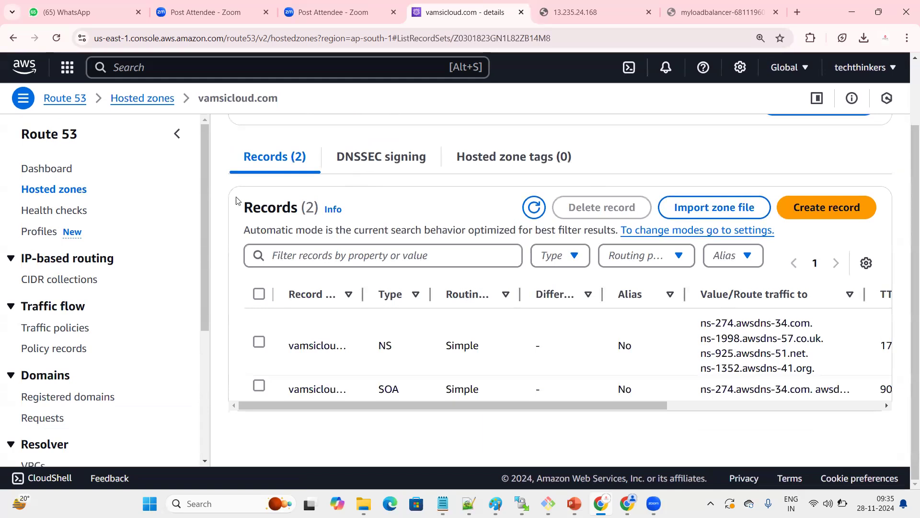
double_click(396, 348)
double_click(385, 387)
double_click(406, 352)
double_click(399, 386)
click(378, 367)
drag(384, 345, 389, 389)
Step: Widen the record name column to show the full names, and review the NS and SOA records
click(305, 338)
drag(363, 294, 386, 294)
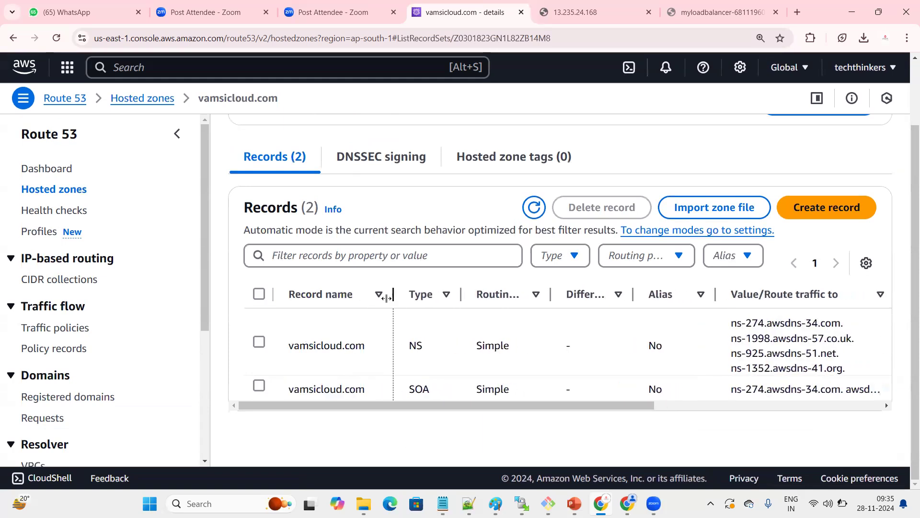
double_click(418, 349)
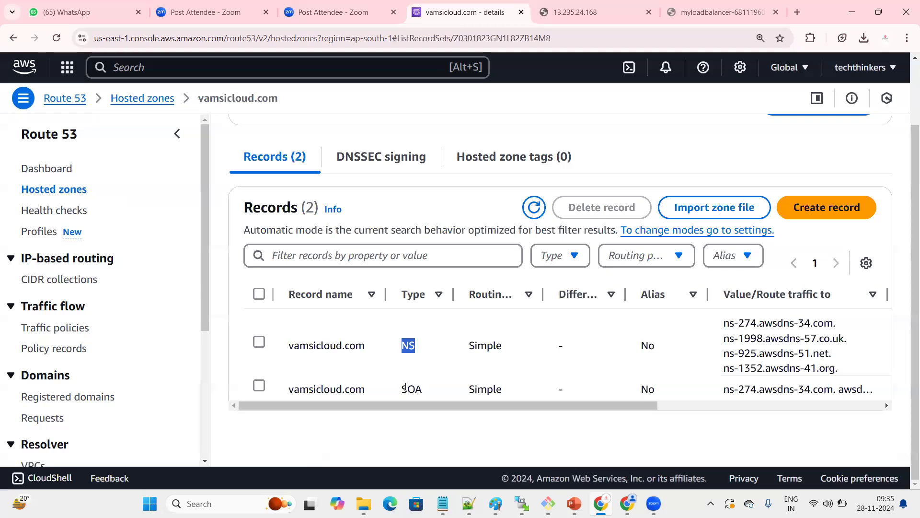
double_click(452, 398)
drag(583, 405, 561, 405)
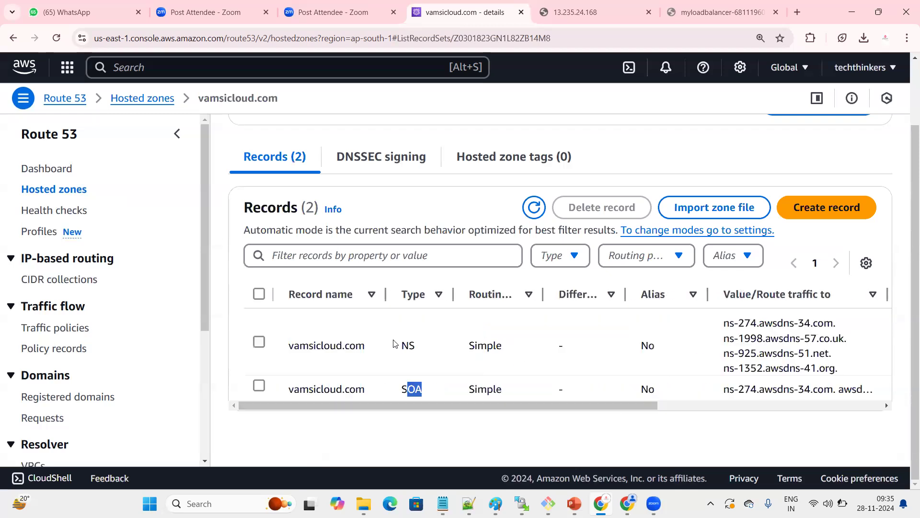
click(459, 428)
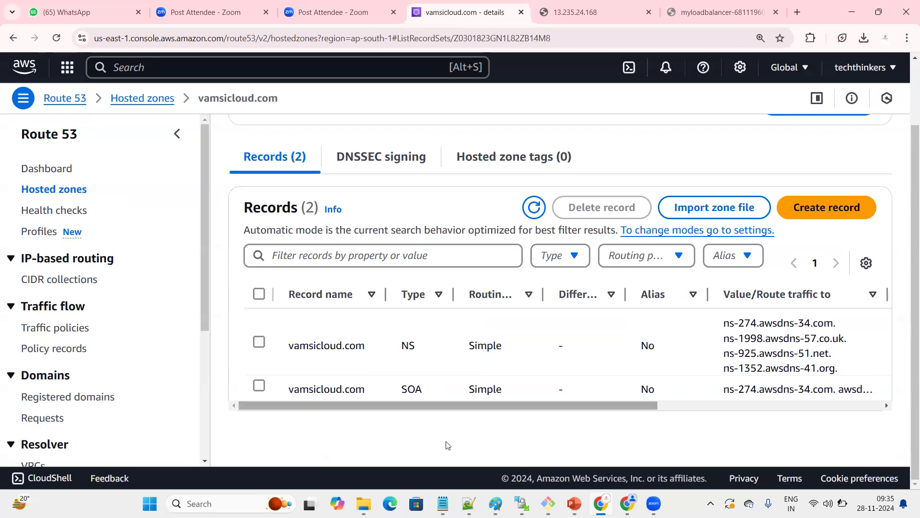
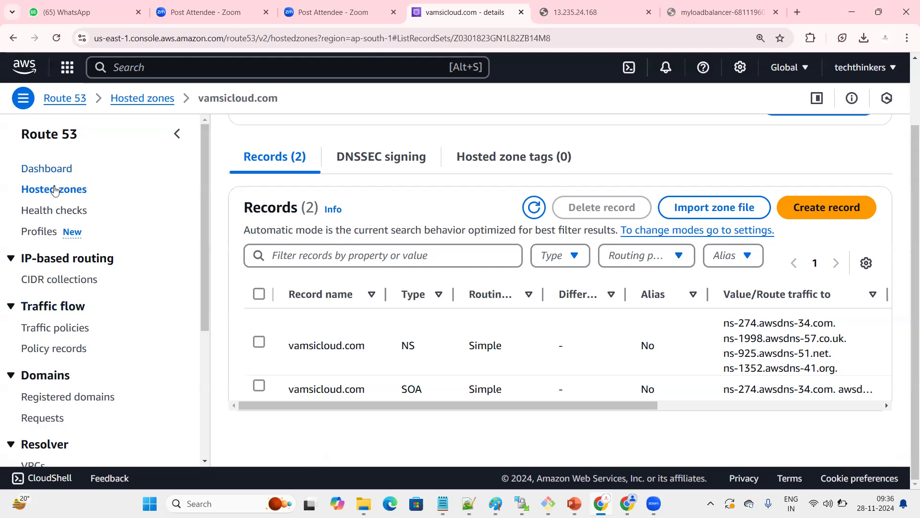
Step: Return to the list of hosted zones and reopen the vamsicloud.com zone's records
click(52, 190)
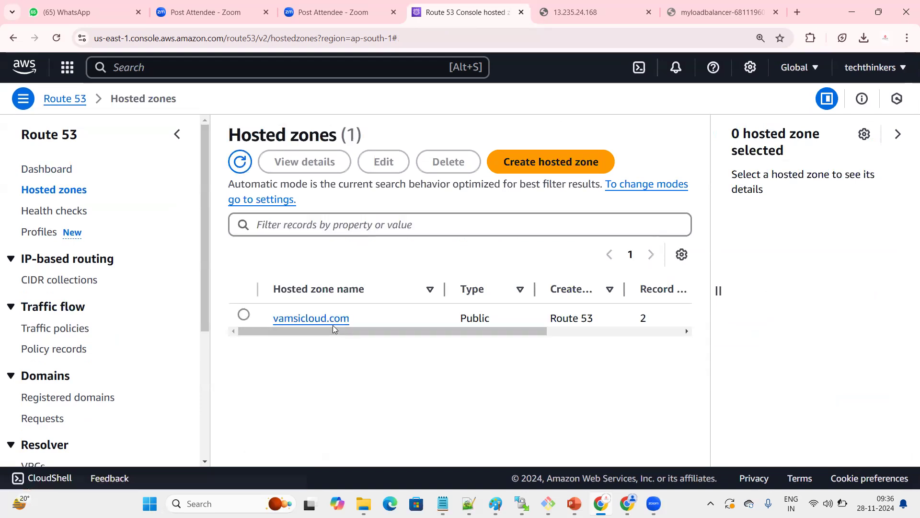
drag(272, 317, 376, 316)
click(352, 373)
click(324, 320)
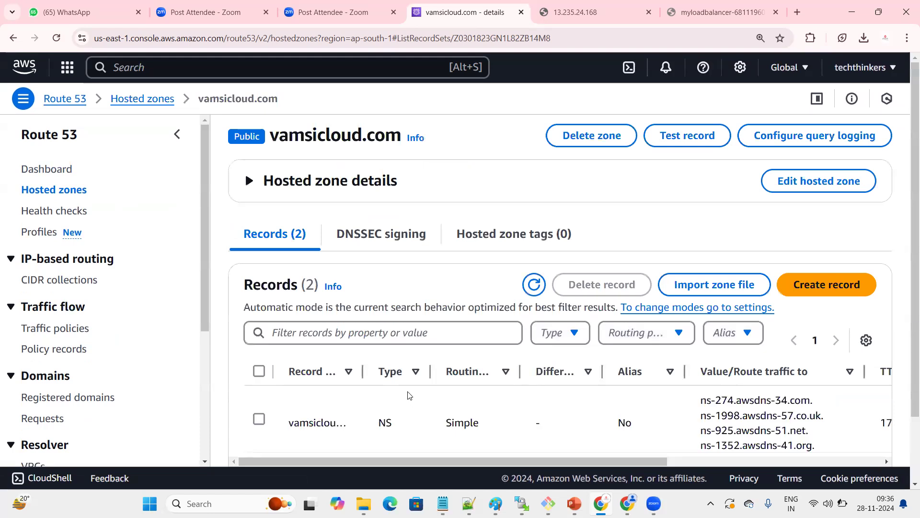
Step: Start a new record in the vamsicloud.com zone and look over the quick-create form
scroll(407, 391, down, 2)
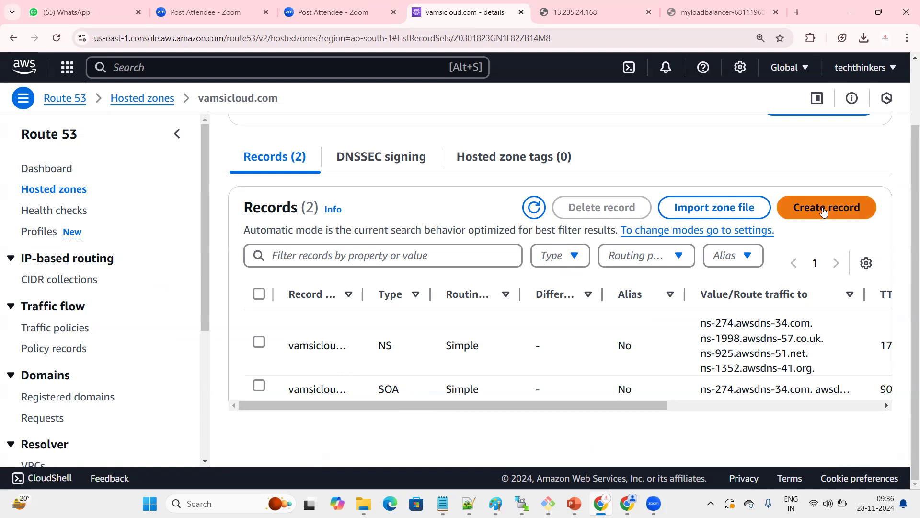
click(815, 208)
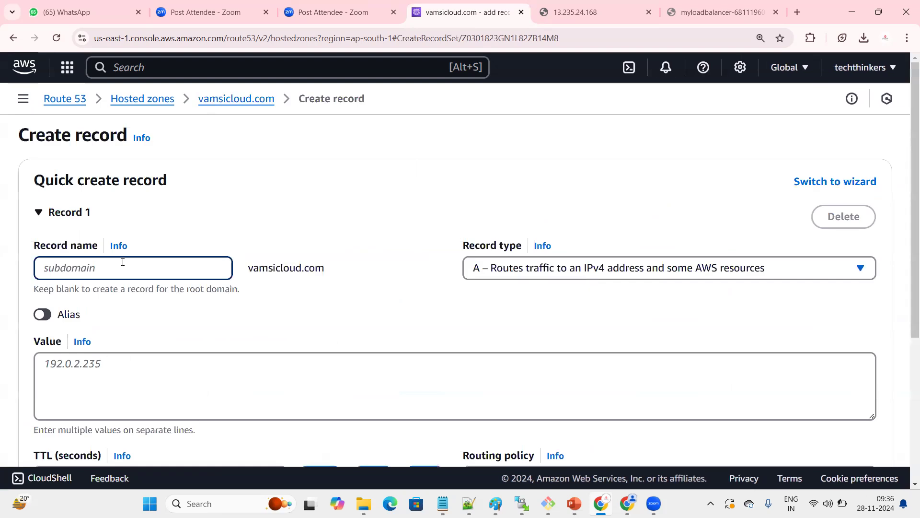
scroll(349, 266, down, 3)
scroll(378, 243, up, 1)
scroll(377, 243, up, 2)
click(339, 267)
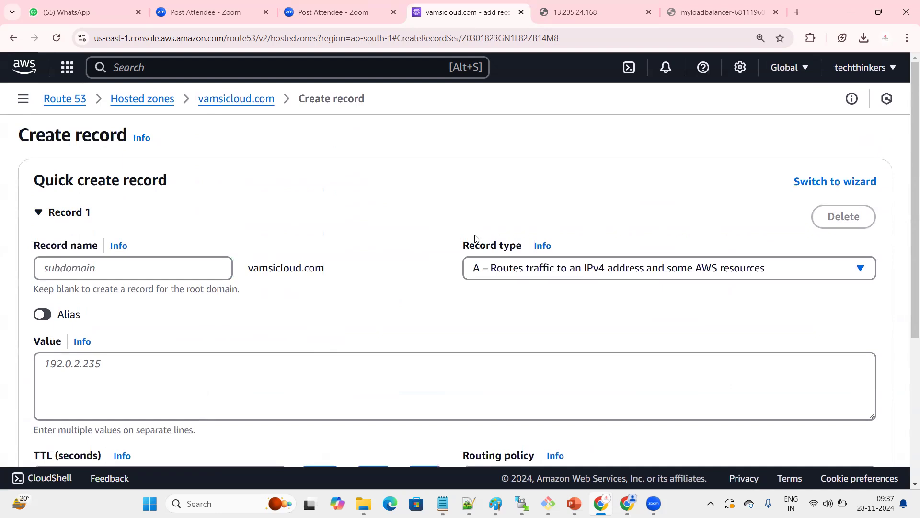
Step: Review the available record types and keep A – Routes traffic to an IPv4 address, dismissing the low-battery notice
drag(461, 246, 516, 246)
click(540, 296)
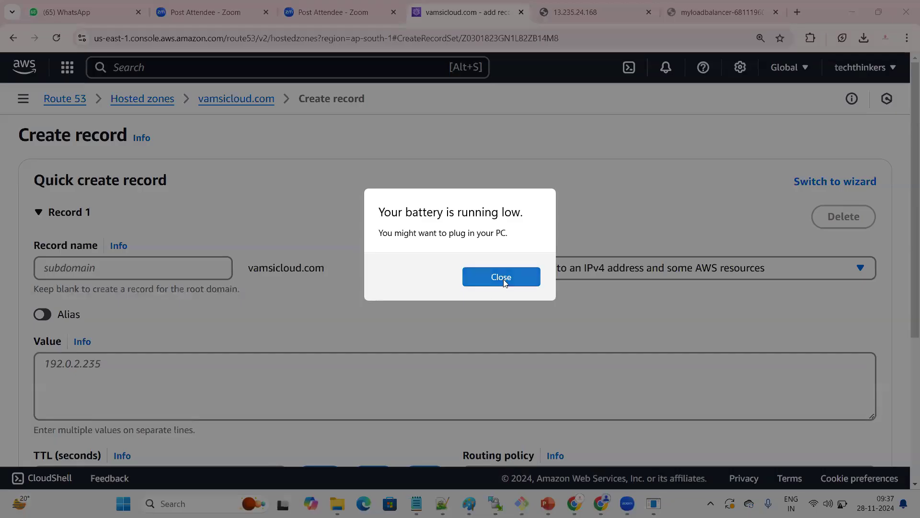
click(531, 283)
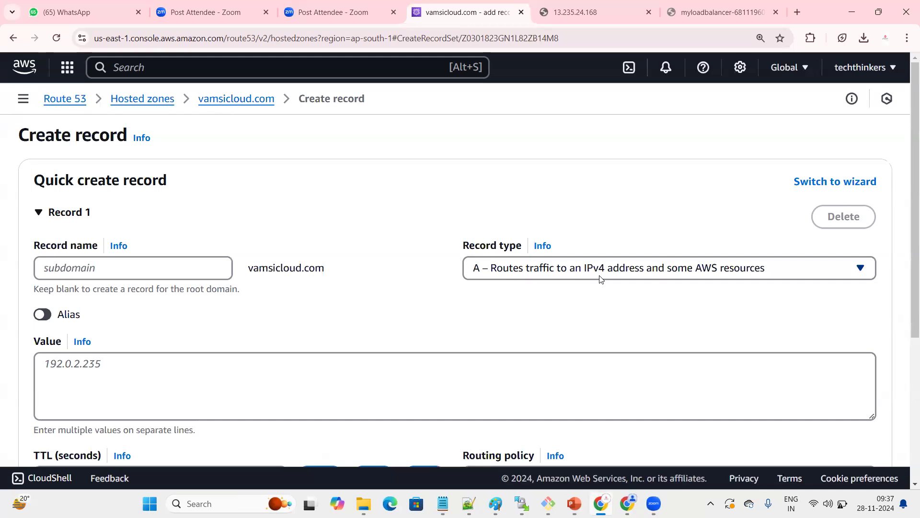
click(708, 271)
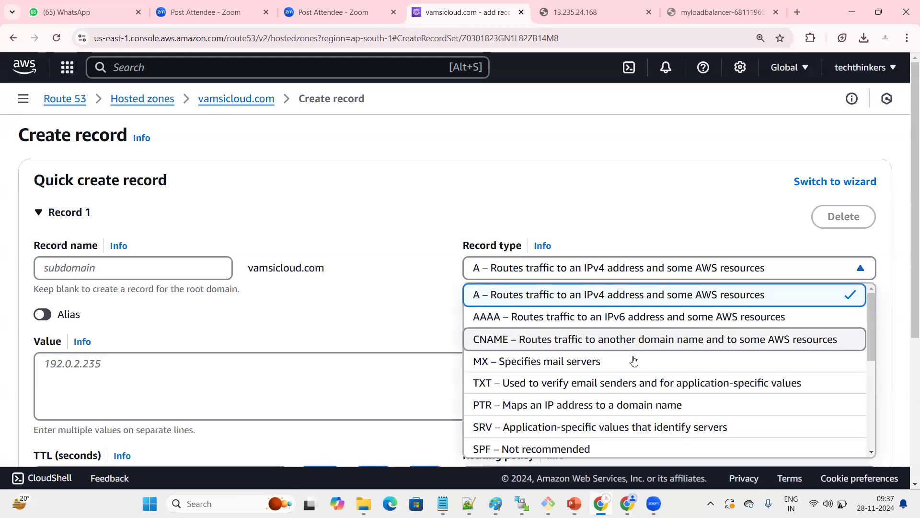
scroll(625, 383, down, 1)
scroll(623, 403, down, 3)
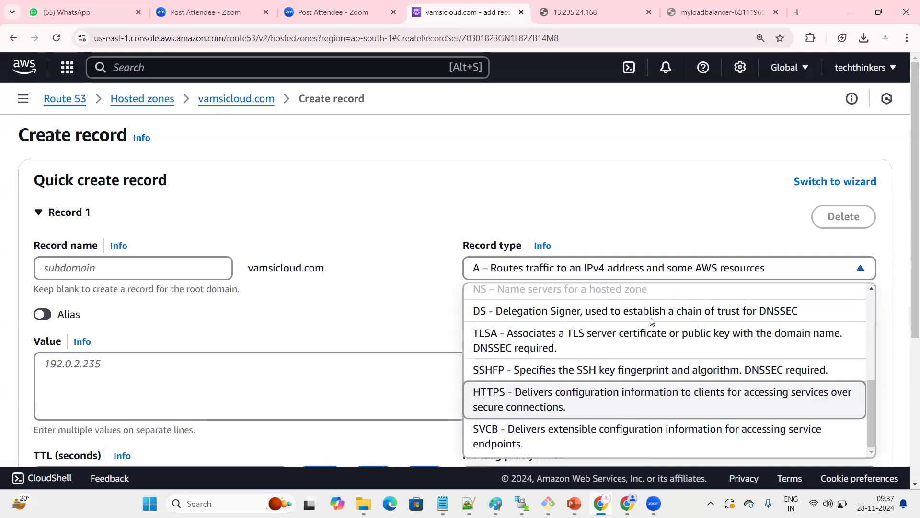
scroll(623, 422, down, 2)
scroll(647, 303, up, 1)
scroll(647, 306, up, 5)
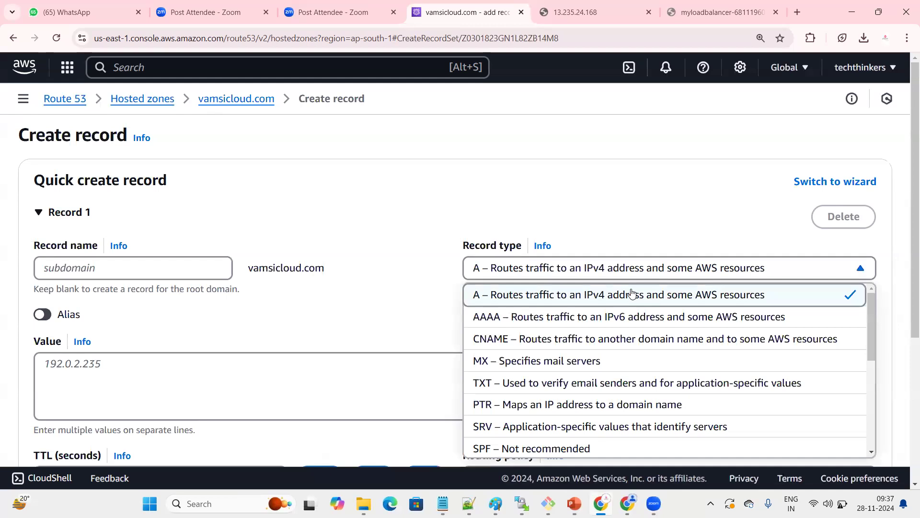
click(623, 295)
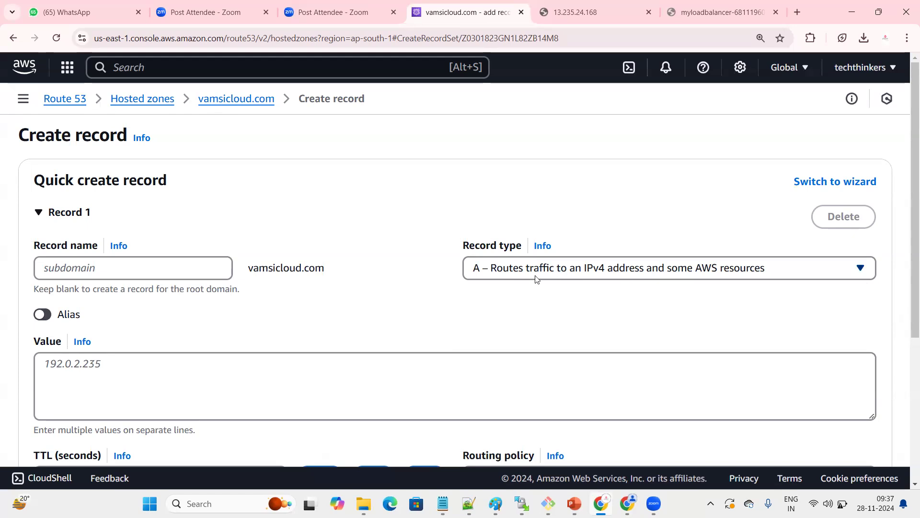
Step: Check what the Alias option offers for the record and leave it off
click(39, 315)
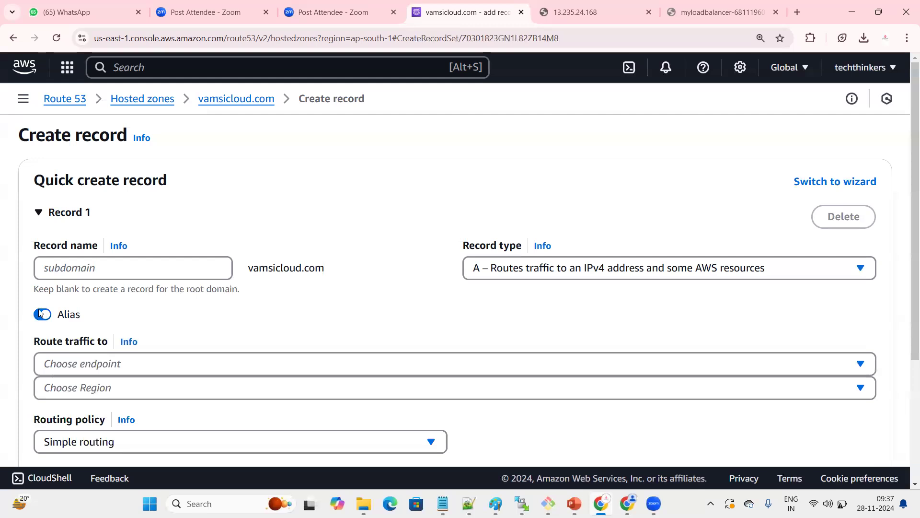
click(39, 317)
scroll(235, 276, down, 2)
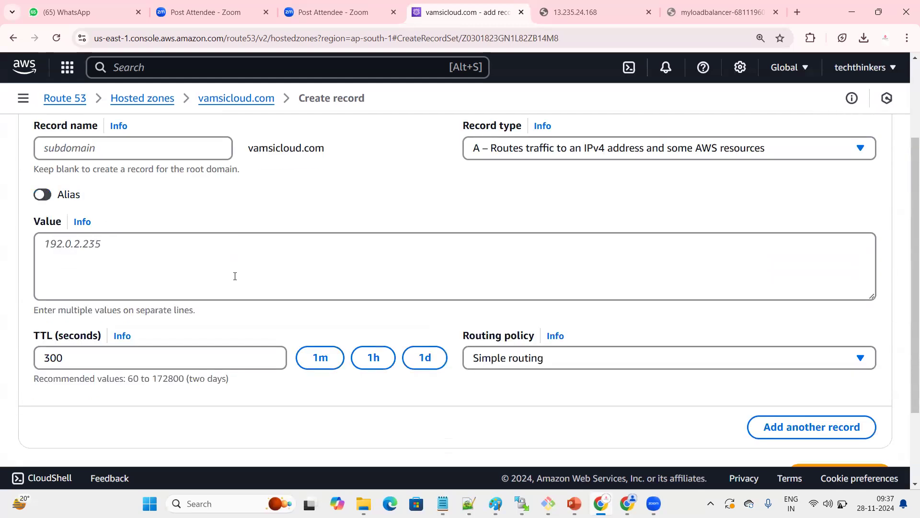
Step: Copy the web server's address from its open page and return to the record form
click(85, 243)
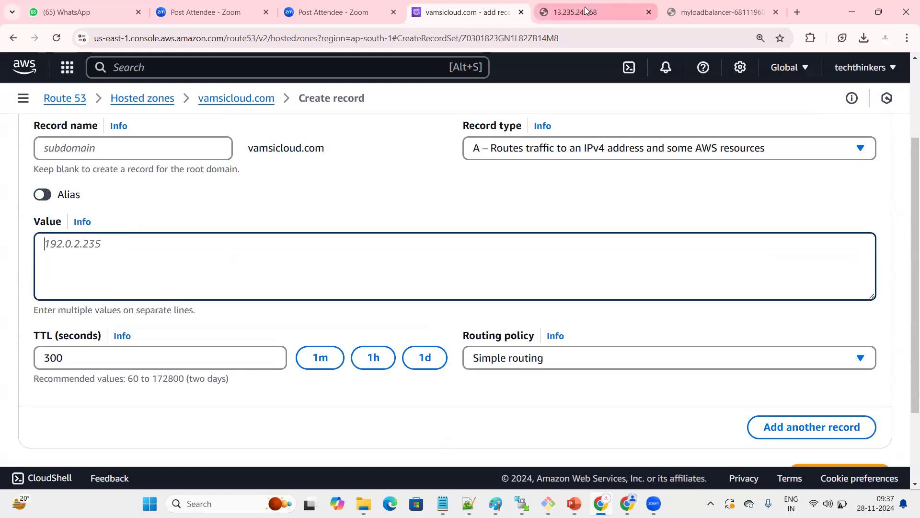
click(556, 14)
click(206, 38)
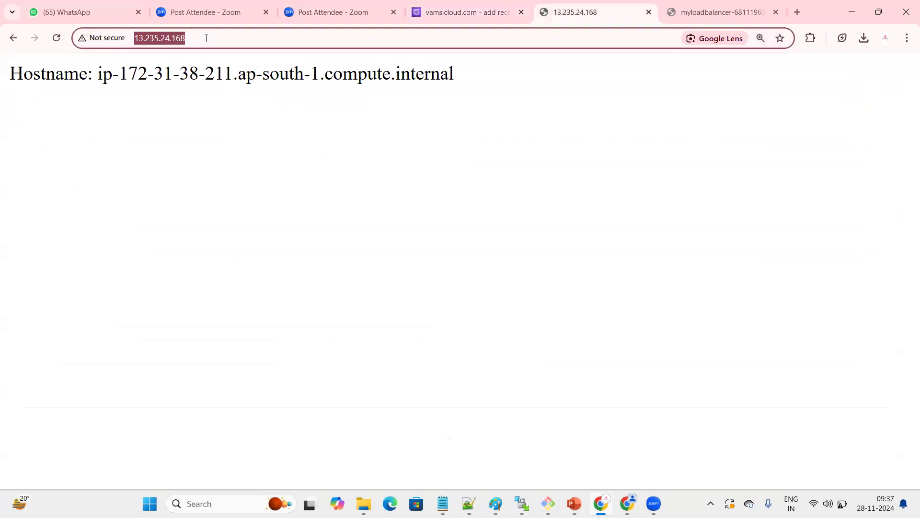
right_click(154, 41)
click(468, 5)
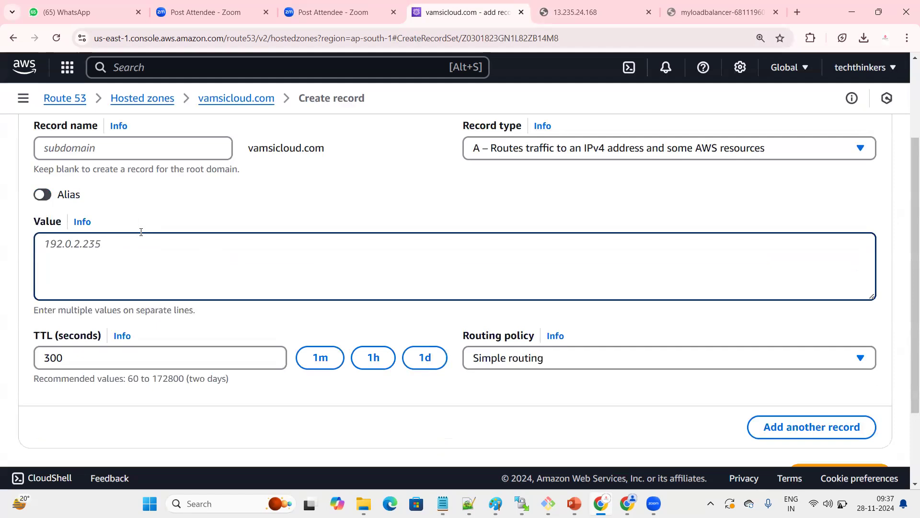
key(ctrl+v)
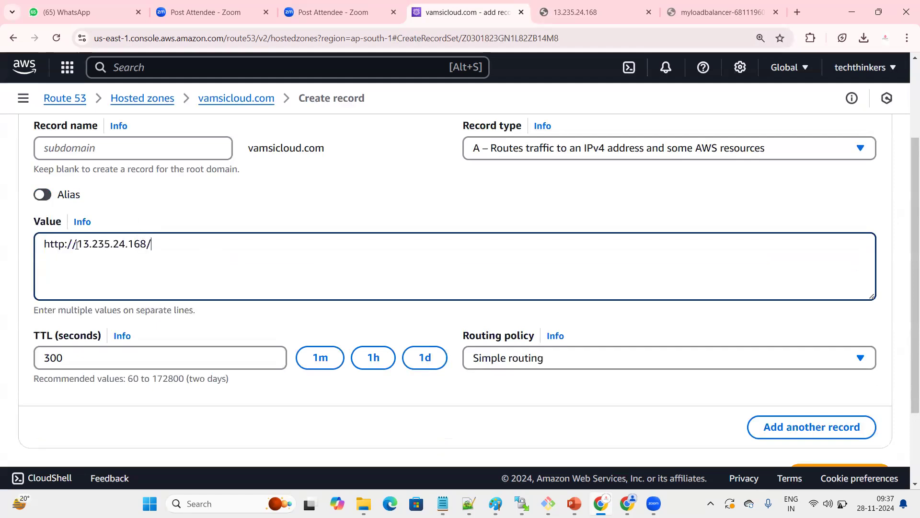
key(shift+Home)
key(BackSpace)
click(138, 239)
key(BackSpace)
key(ctrl+a)
key(BackSpace)
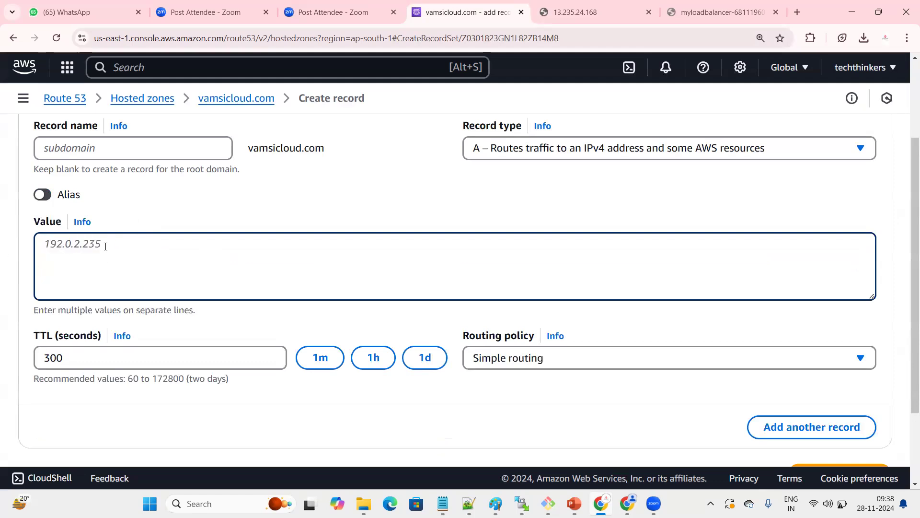
Step: Paste the copied address as the record's value and trim it to 13.235.24.168
key(ctrl+v)
click(80, 244)
key(BackSpace)
key(BackSpace)
key(BackSpace)
key(BackSpace)
key(BackSpace)
key(BackSpace)
key(BackSpace)
click(132, 242)
key(BackSpace)
Step: Review the record's routing policy, record type and IP address value in the form
scroll(670, 366, down, 3)
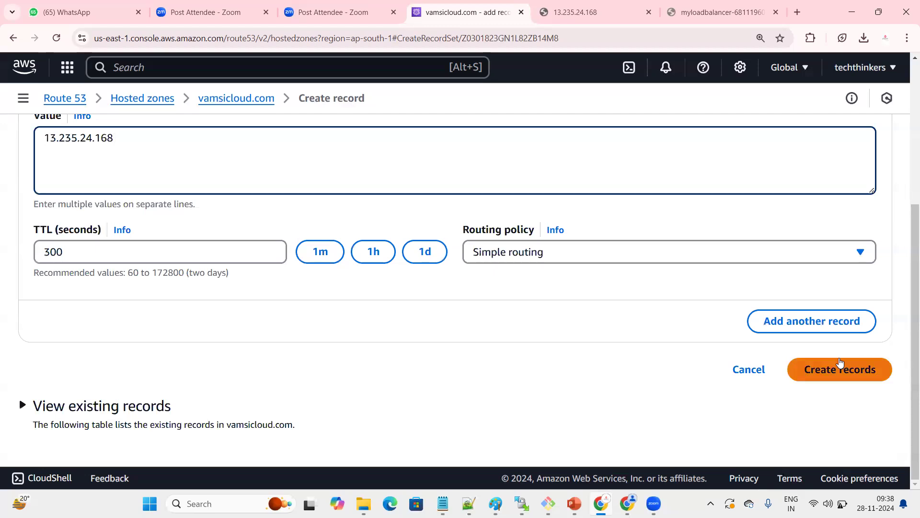
drag(454, 225, 513, 283)
click(514, 283)
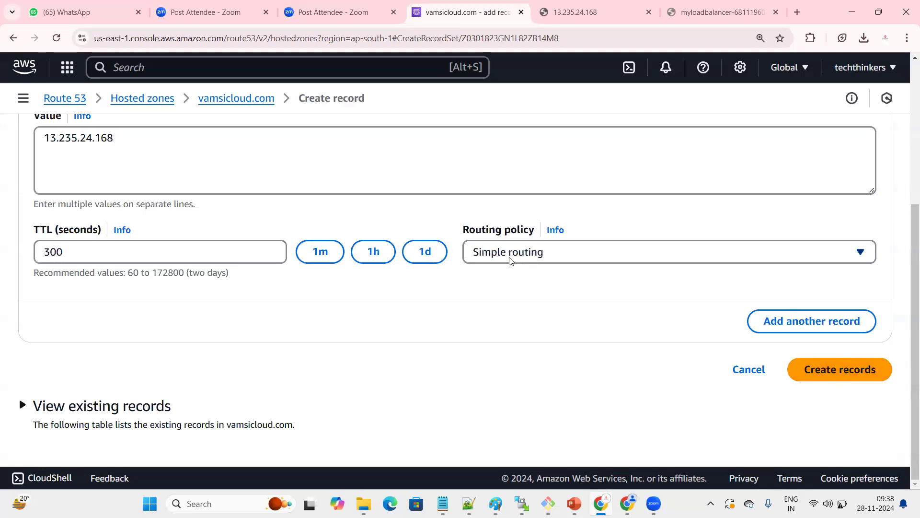
scroll(376, 283, up, 3)
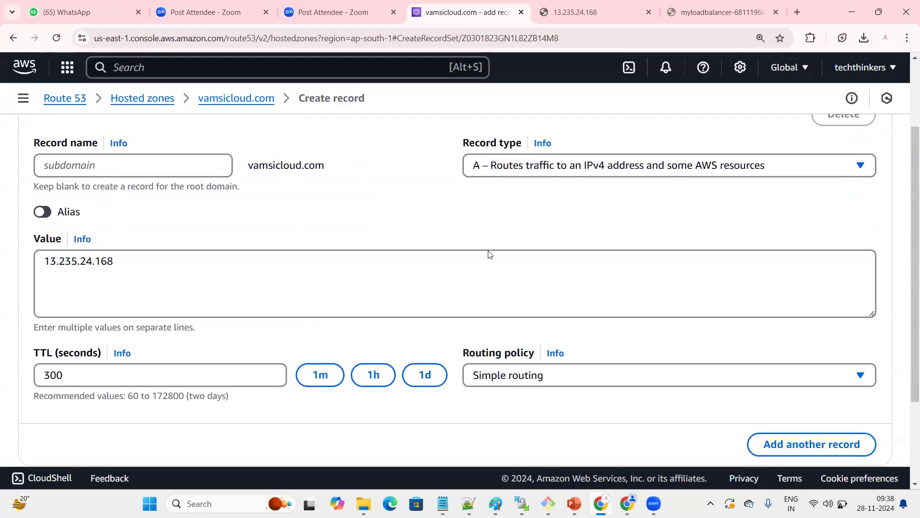
scroll(490, 254, up, 2)
drag(455, 253, 516, 250)
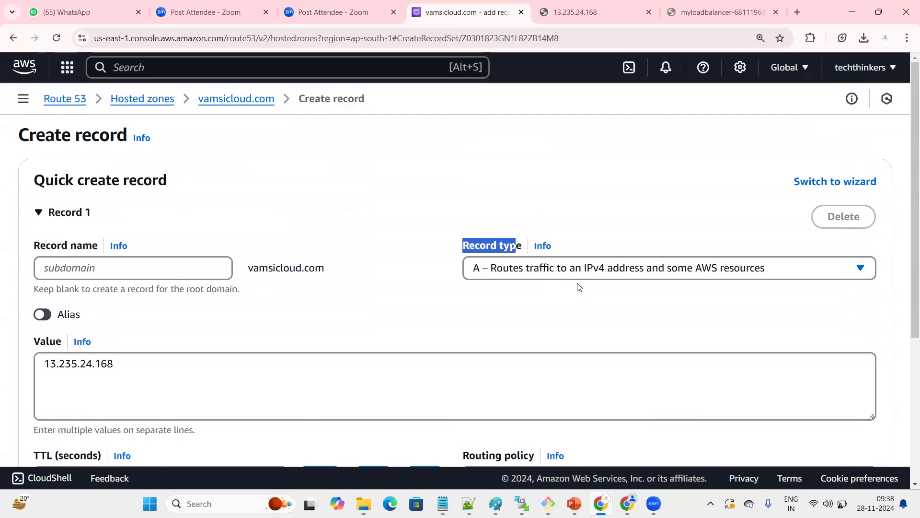
scroll(578, 287, down, 1)
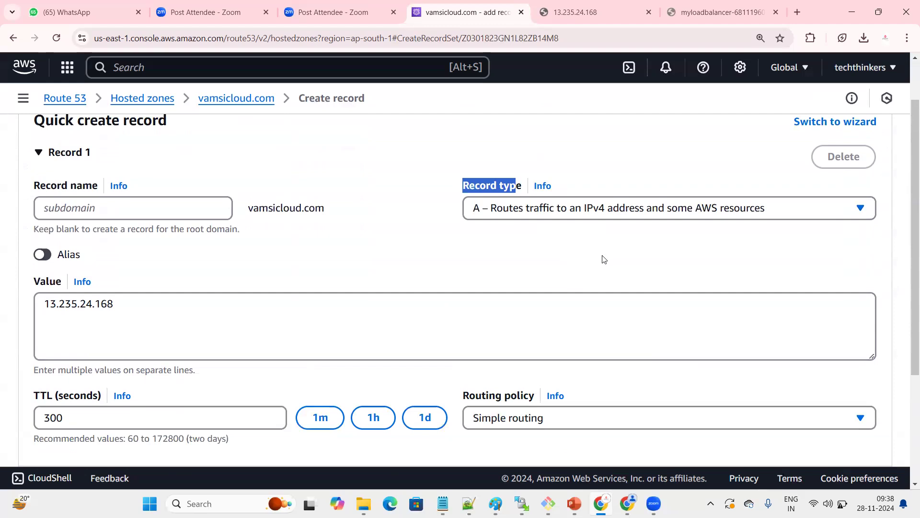
click(129, 306)
drag(109, 304, 29, 317)
scroll(329, 310, down, 1)
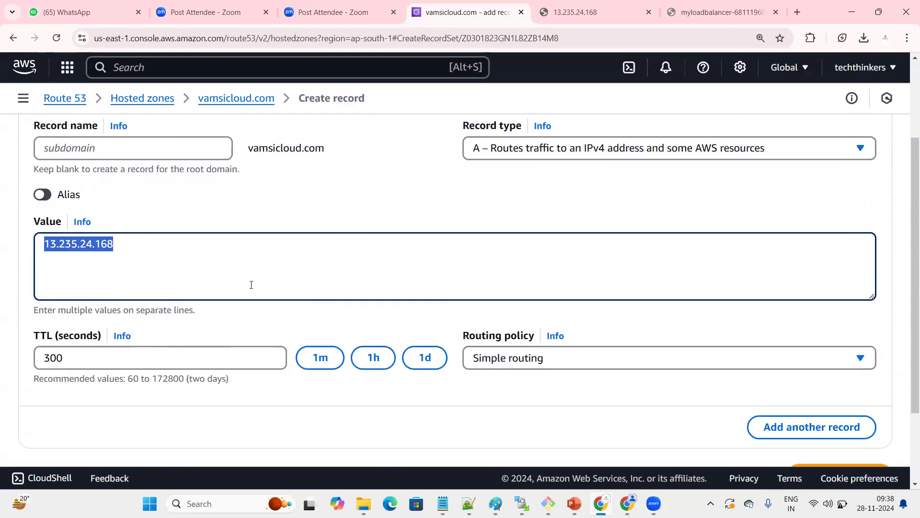
click(126, 248)
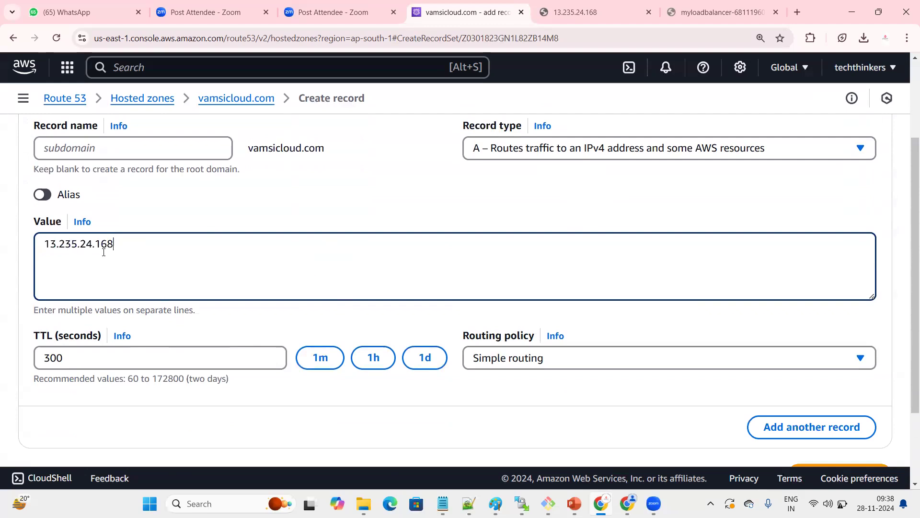
drag(42, 249, 156, 292)
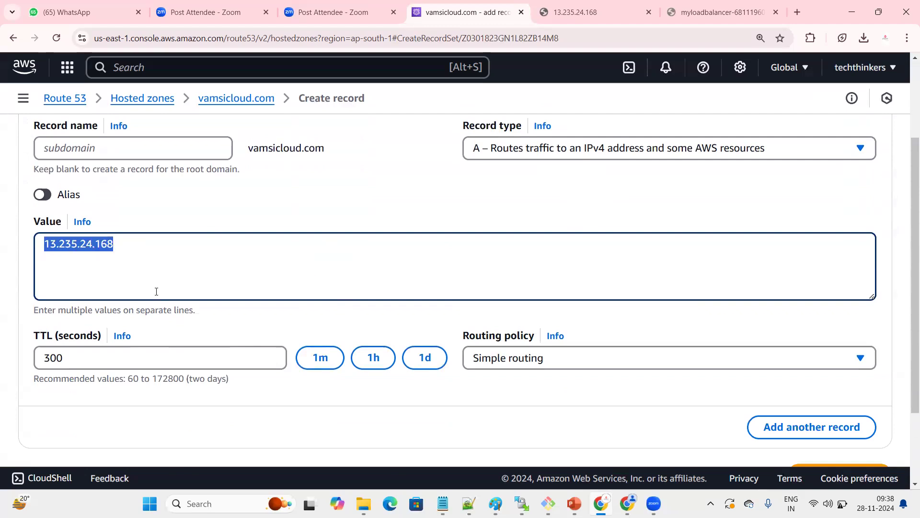
click(218, 317)
Step: Check the routing policy again and compare the domain name with the IP address it maps to
scroll(758, 376, down, 2)
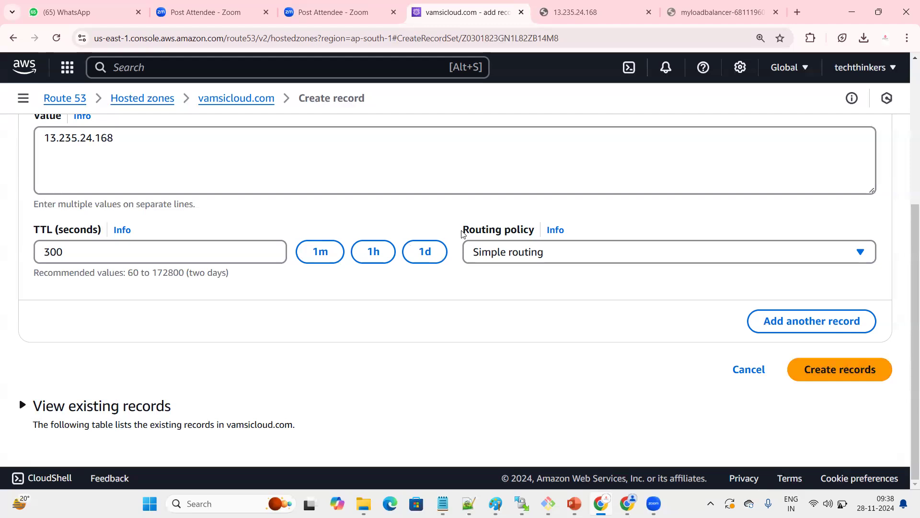
click(812, 373)
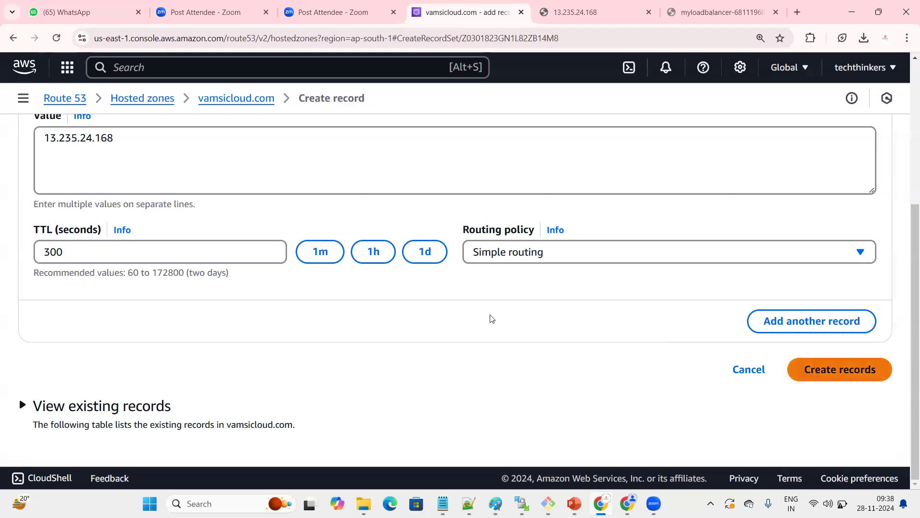
triple_click(534, 233)
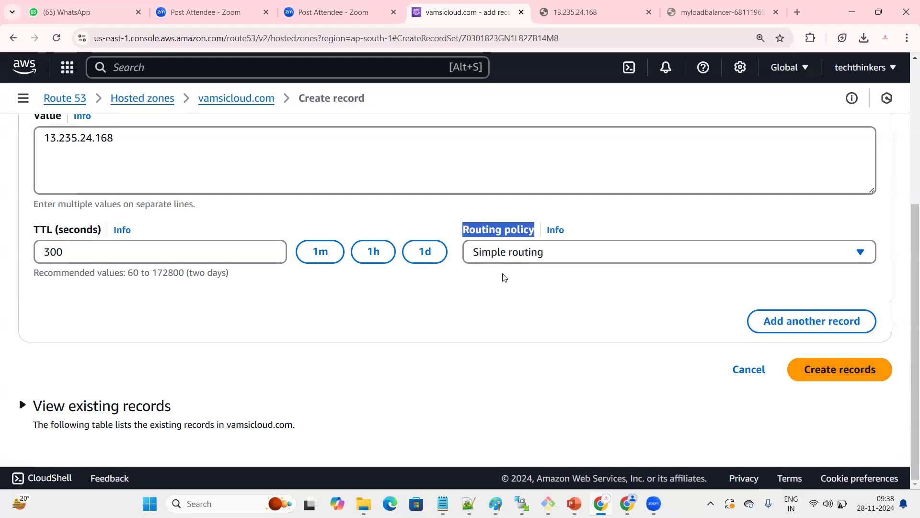
click(505, 277)
scroll(493, 309, up, 1)
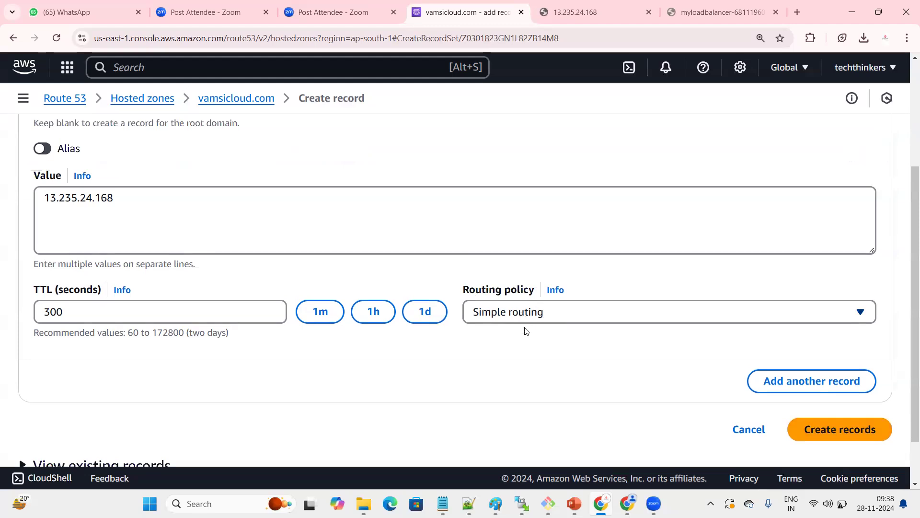
scroll(575, 201, up, 2)
drag(125, 331, 1, 329)
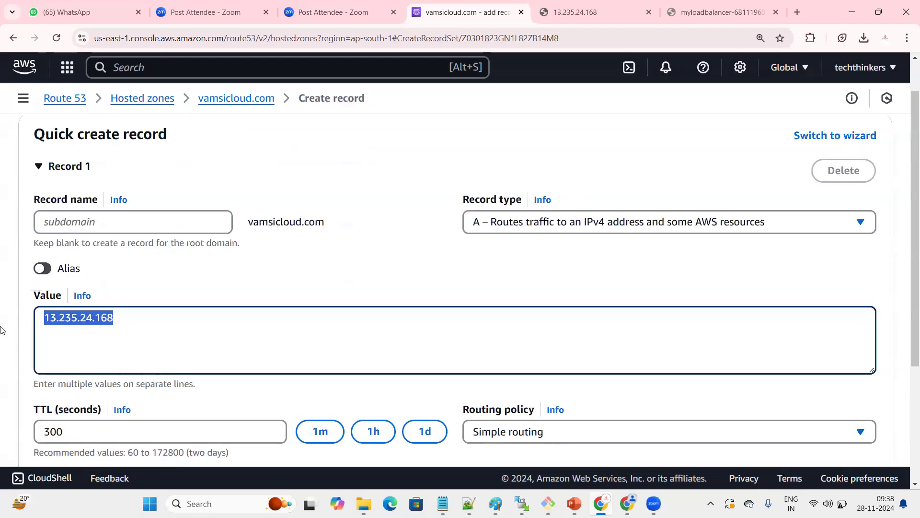
click(189, 303)
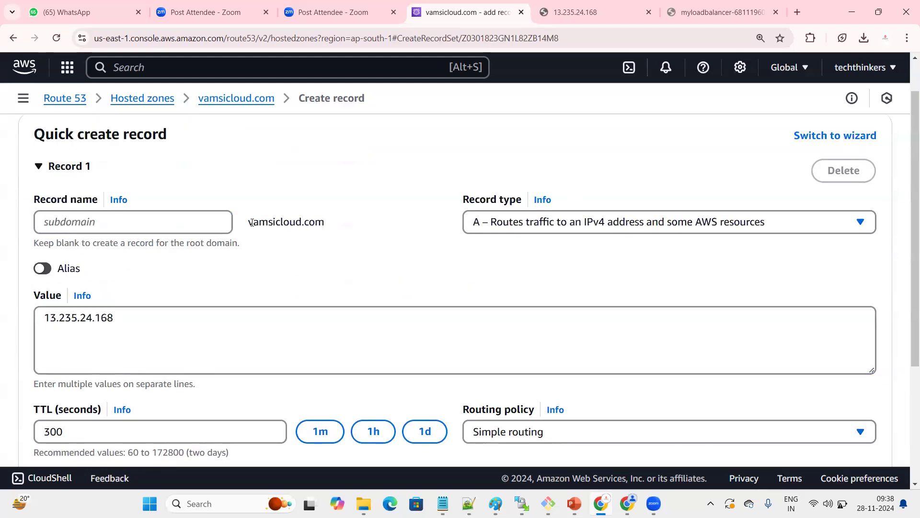
drag(345, 220, 226, 231)
drag(131, 315, 42, 318)
click(291, 298)
scroll(341, 328, down, 4)
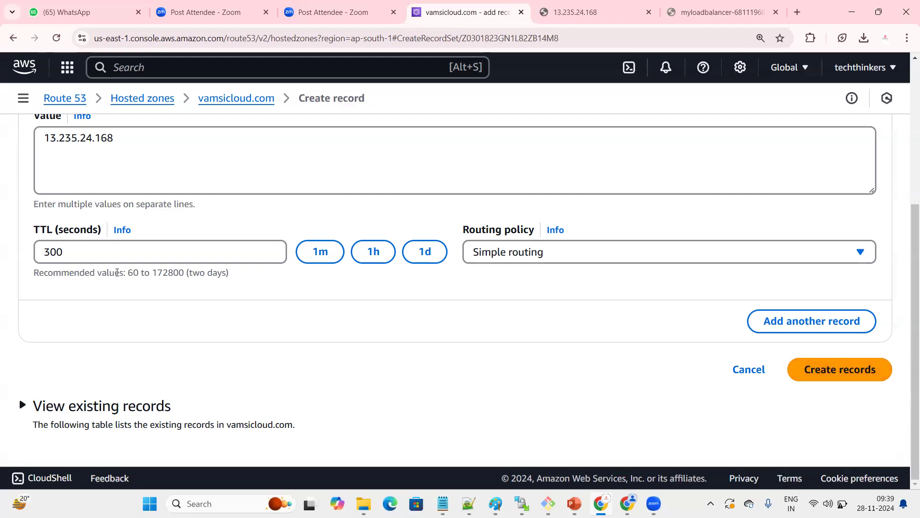
scroll(115, 270, up, 2)
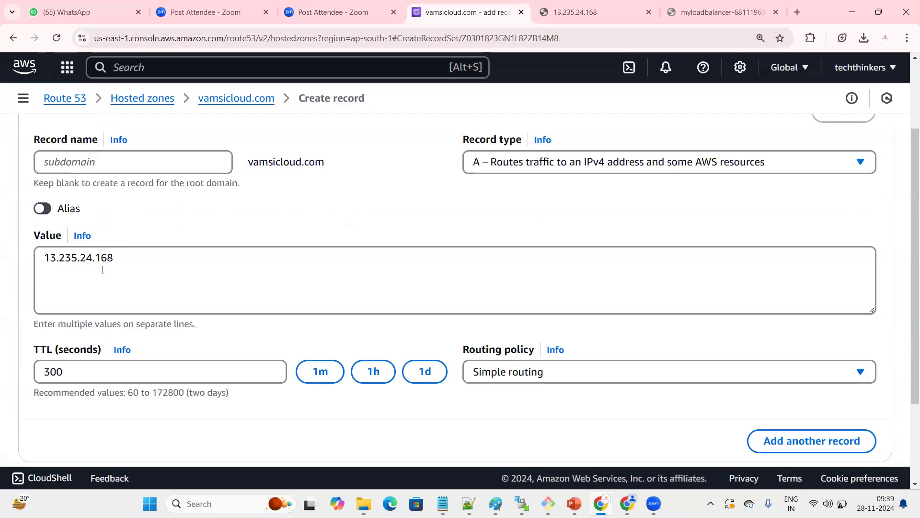
double_click(41, 259)
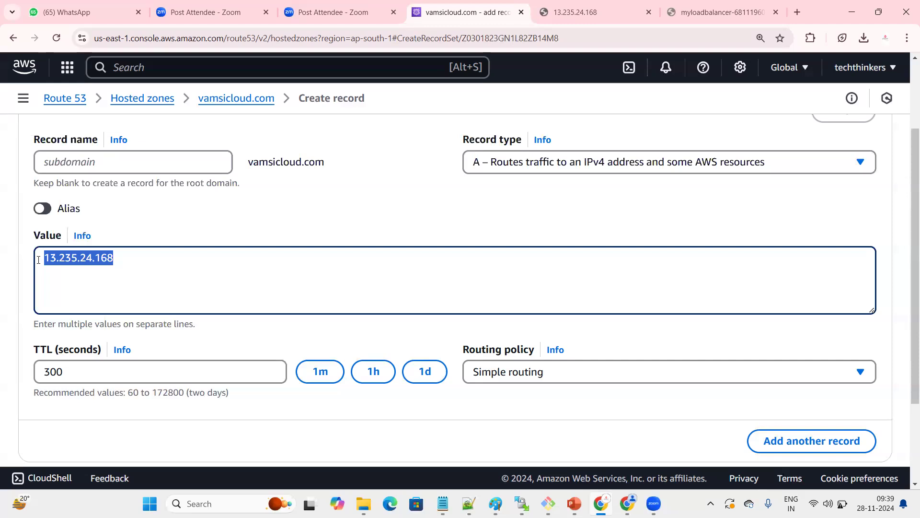
click(137, 264)
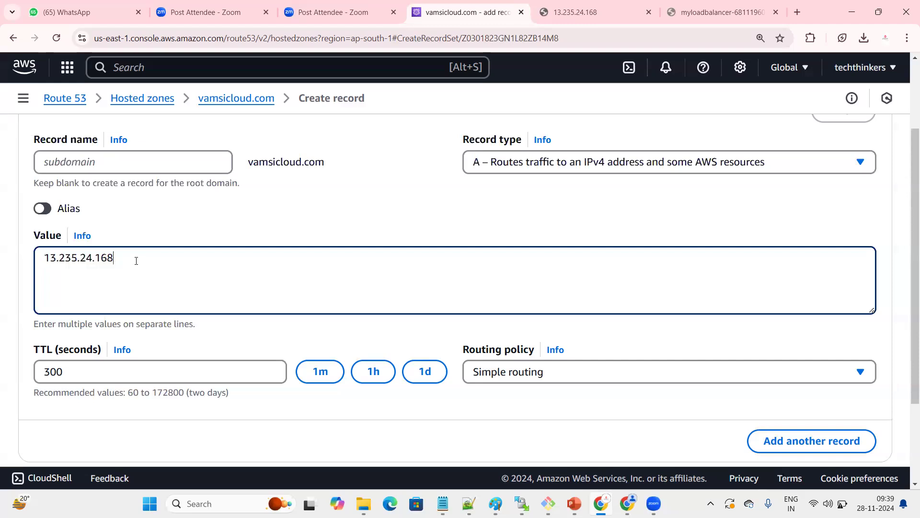
click(42, 209)
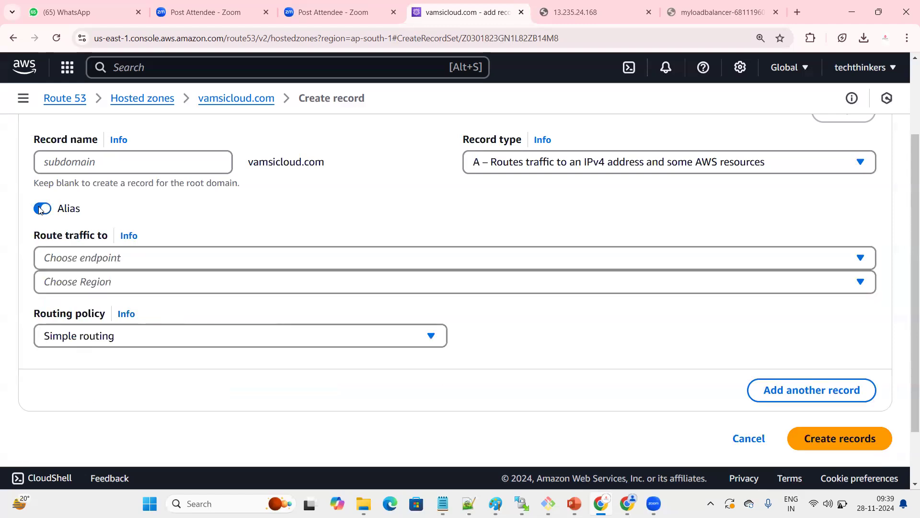
click(42, 209)
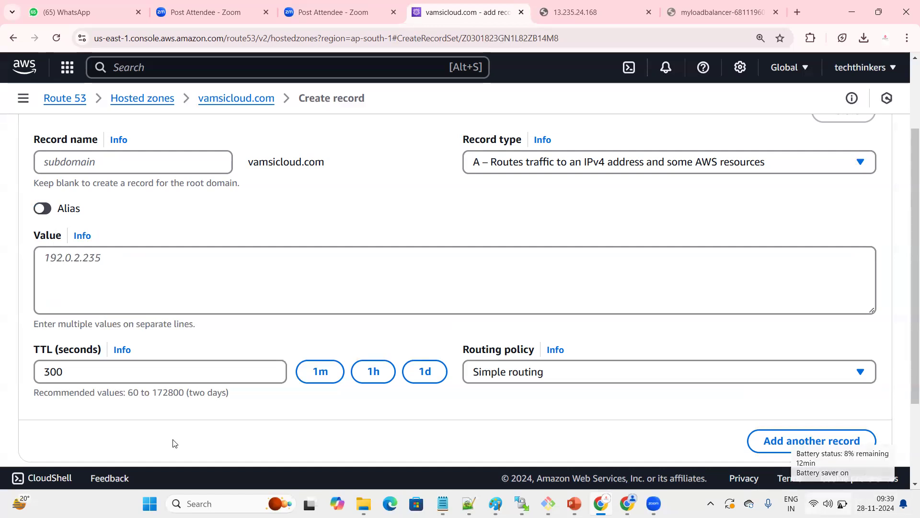
click(75, 267)
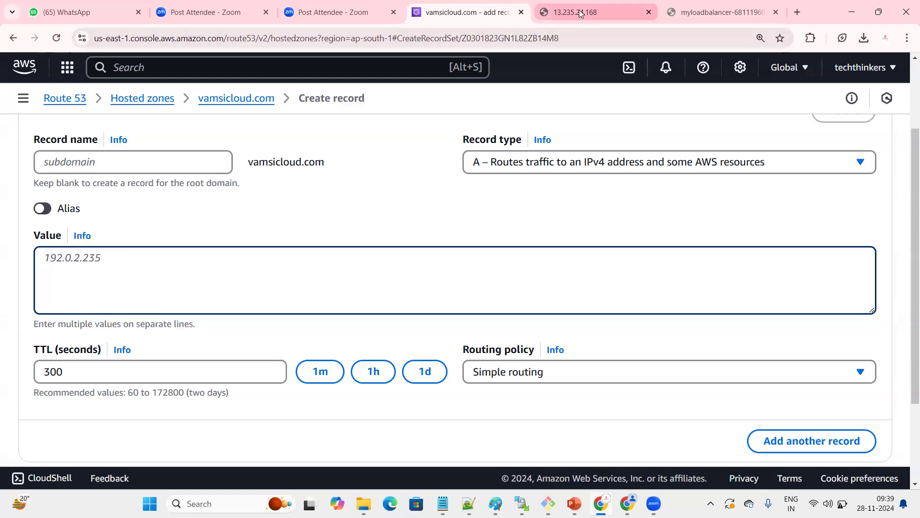
Step: Compare the web server's IP address page with the load balancer's page, reload the load balancer address, and return to the record form
click(566, 17)
click(407, 104)
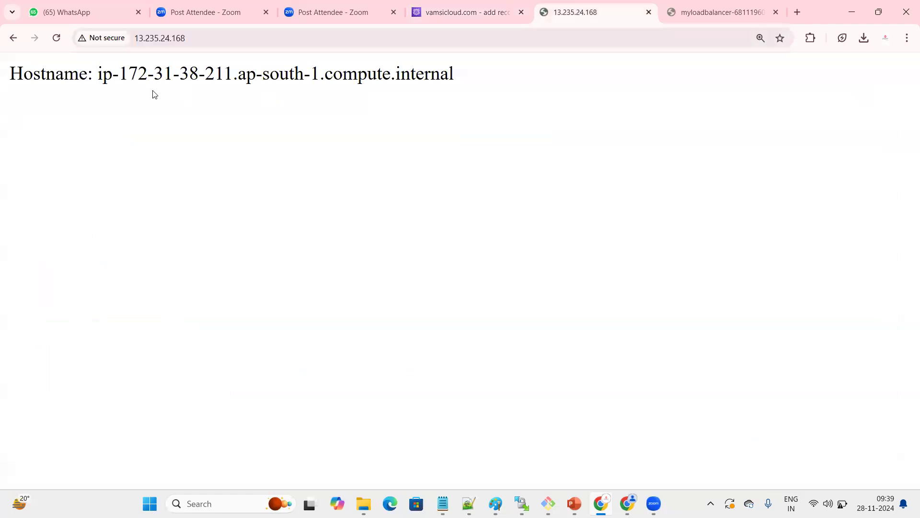
click(196, 38)
click(602, 115)
click(675, 4)
click(406, 40)
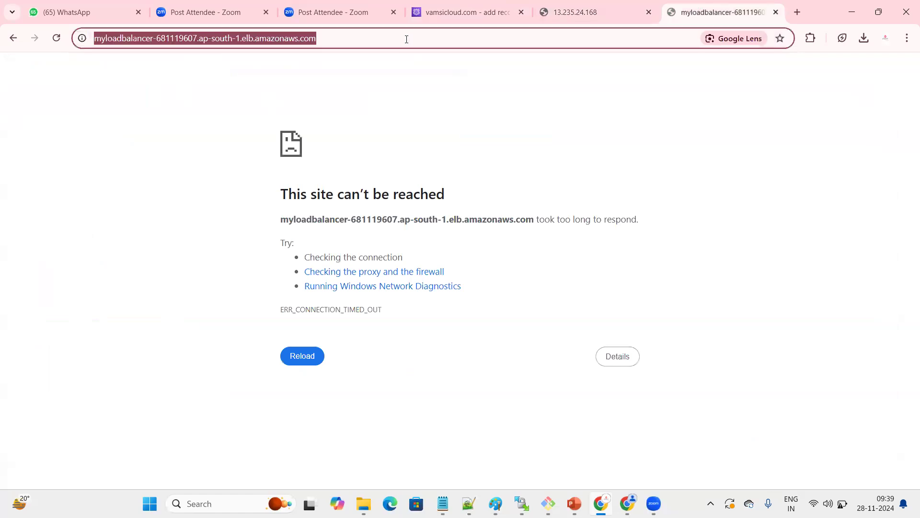
key(Return)
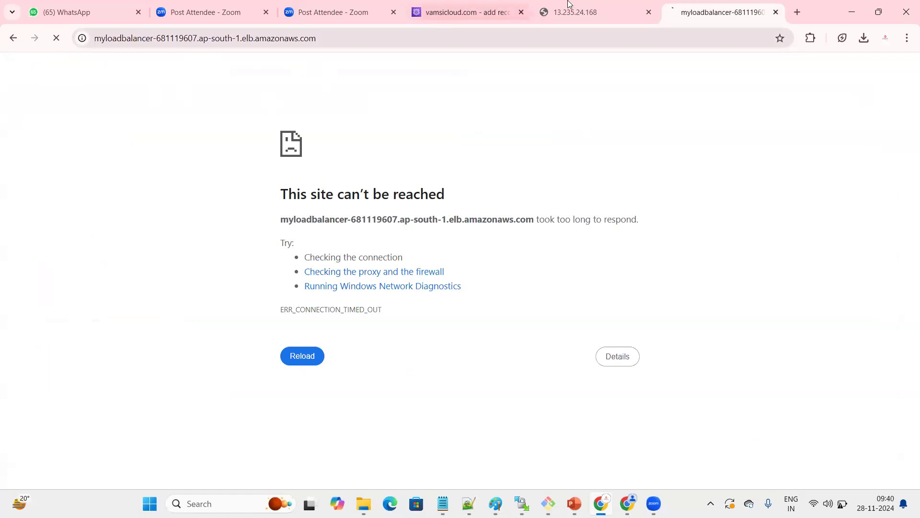
click(599, 10)
click(713, 10)
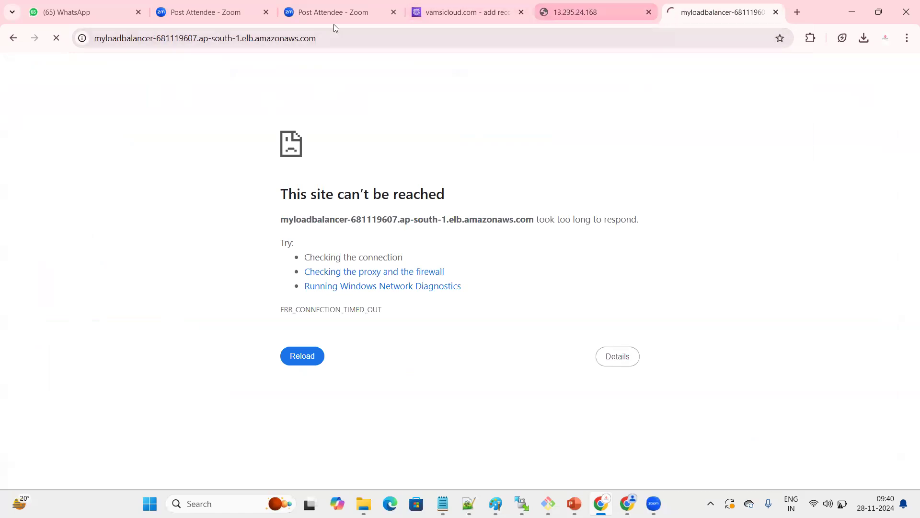
click(454, 14)
click(48, 213)
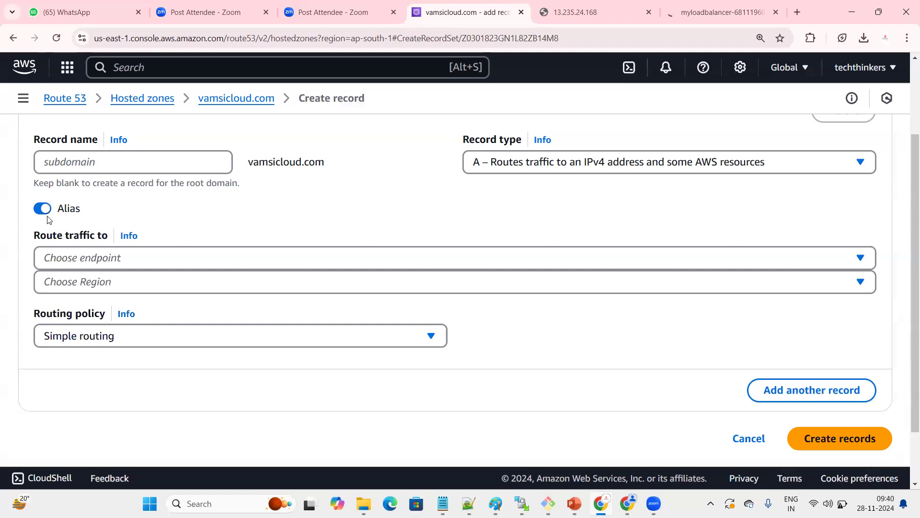
click(134, 259)
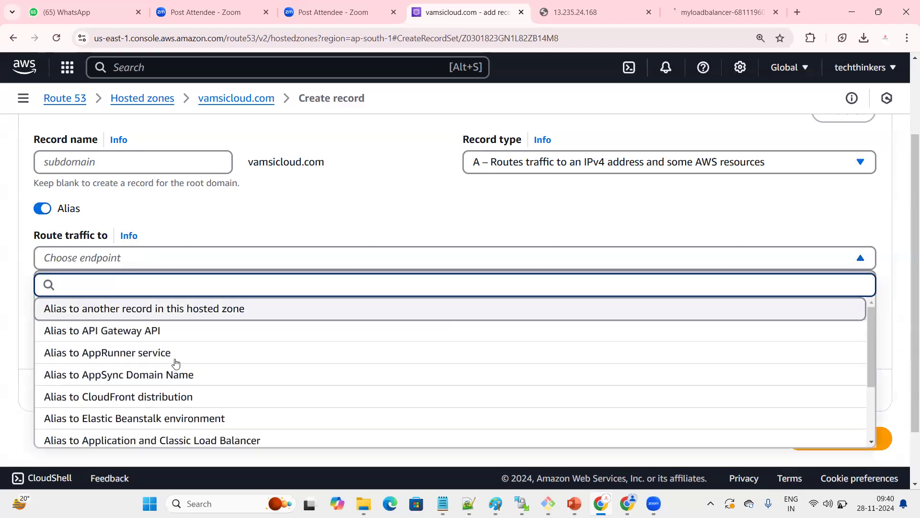
scroll(166, 357, down, 1)
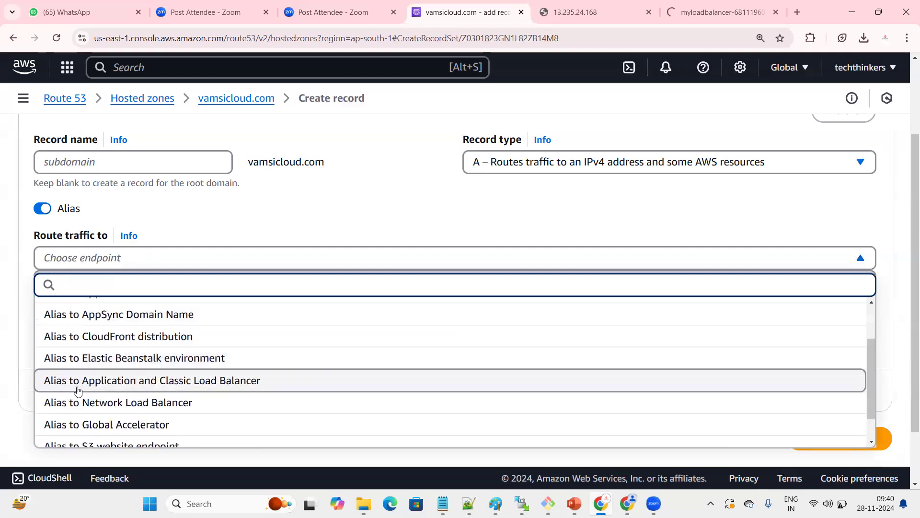
click(183, 382)
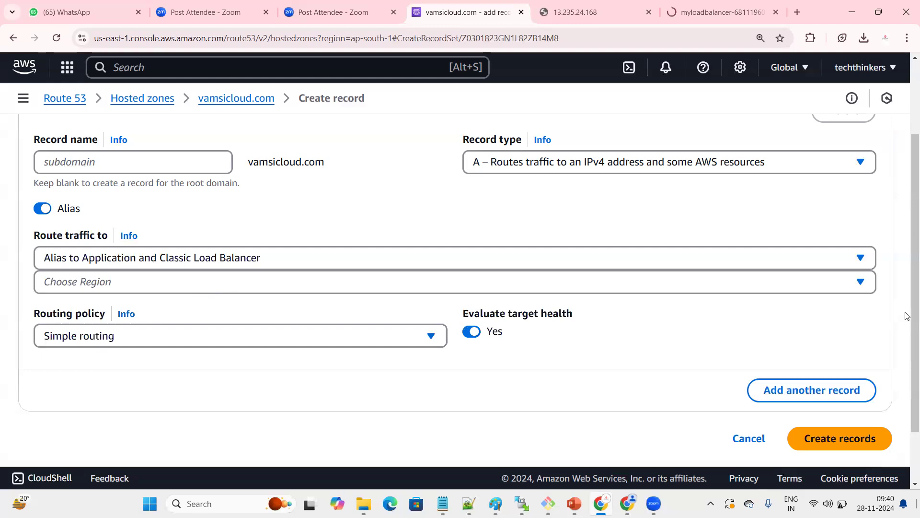
click(40, 211)
click(86, 257)
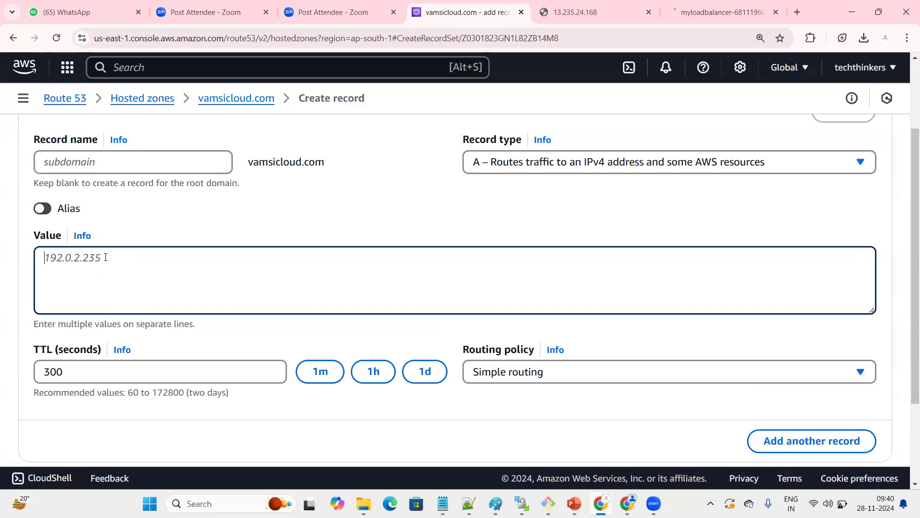
Step: Turn on Alias for the A record and route its traffic to an Application and Classic Load Balancer endpoint
click(43, 209)
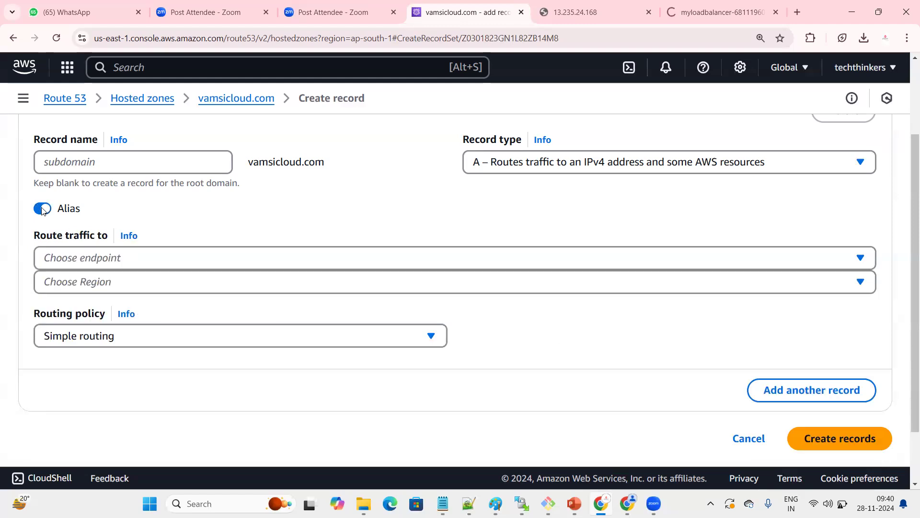
click(134, 259)
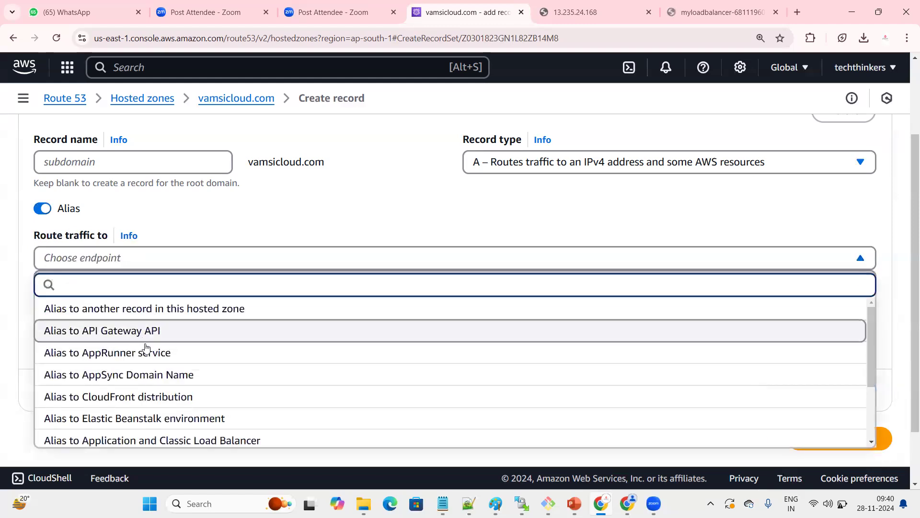
scroll(158, 374, down, 2)
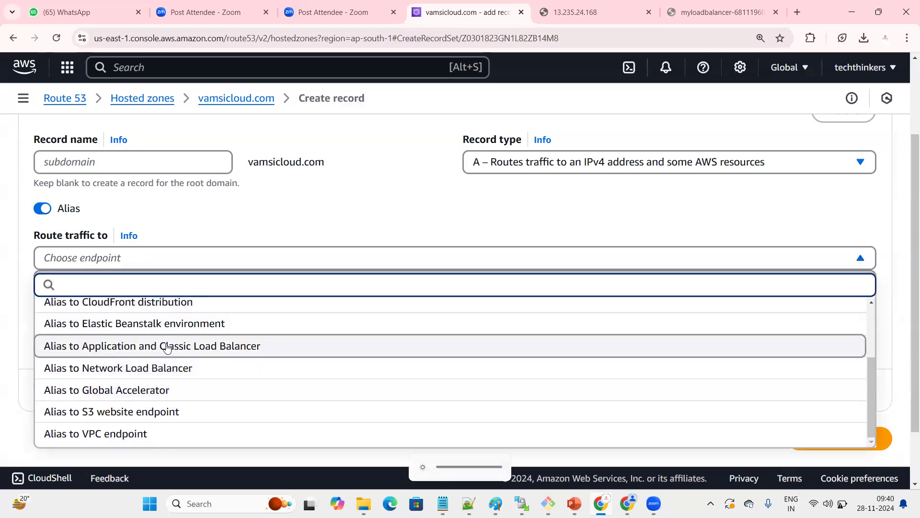
click(167, 346)
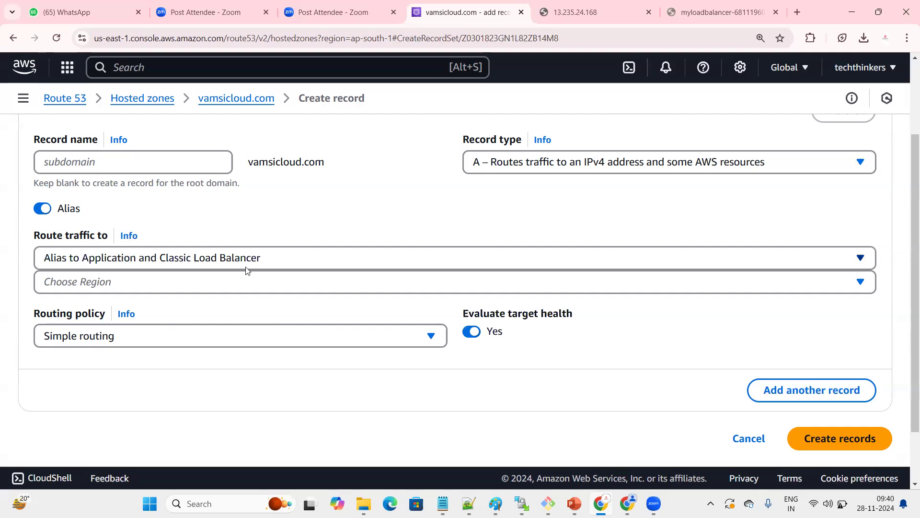
Step: Set the alias region to Asia Pacific (Mumbai) and choose the load balancer dualstack.myloadbalancer-681119607.ap-south-1.elb.amazonaws.com
click(146, 284)
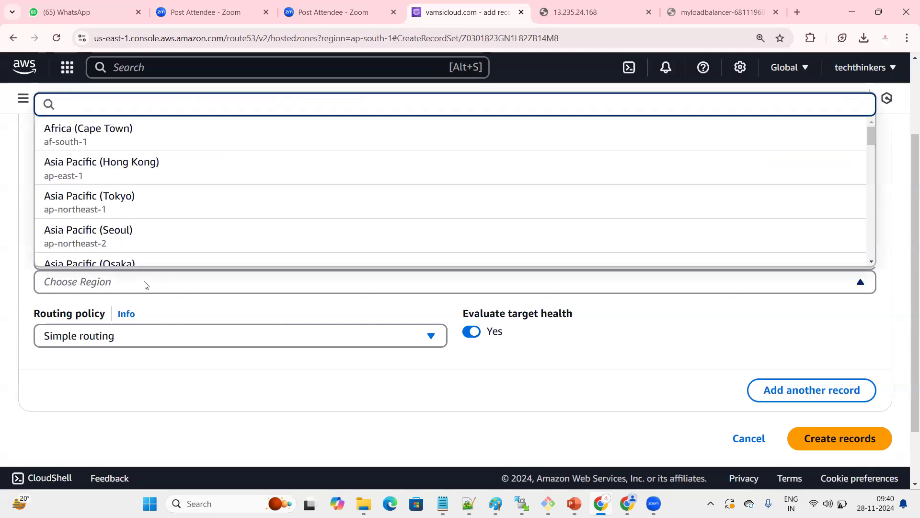
scroll(158, 225, down, 3)
scroll(154, 224, down, 1)
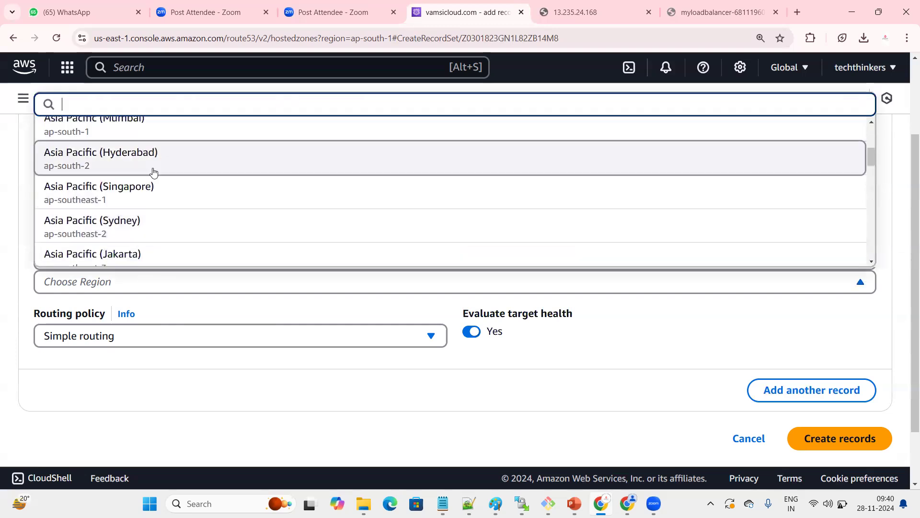
scroll(144, 195, up, 2)
click(148, 181)
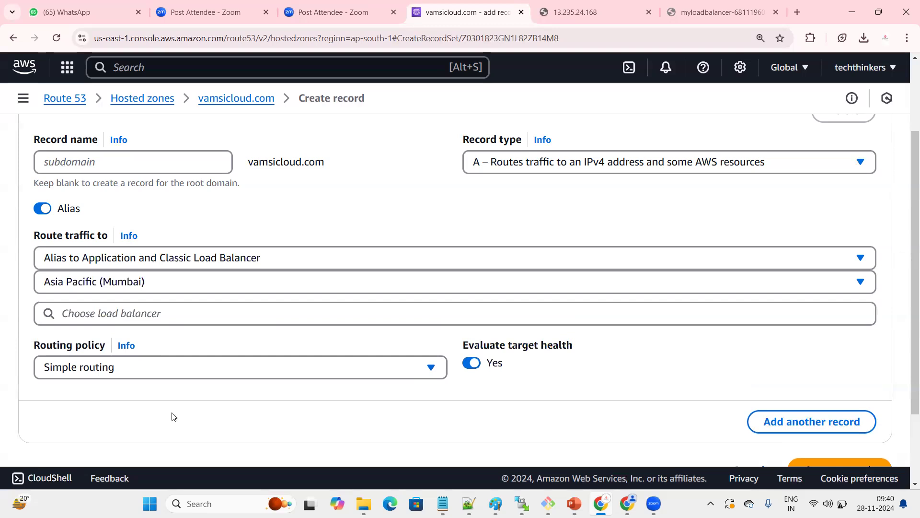
click(177, 311)
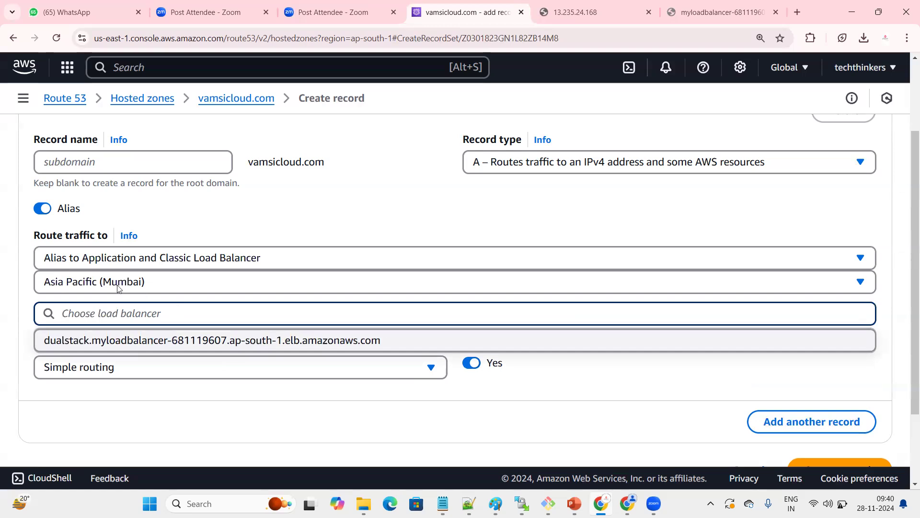
click(234, 341)
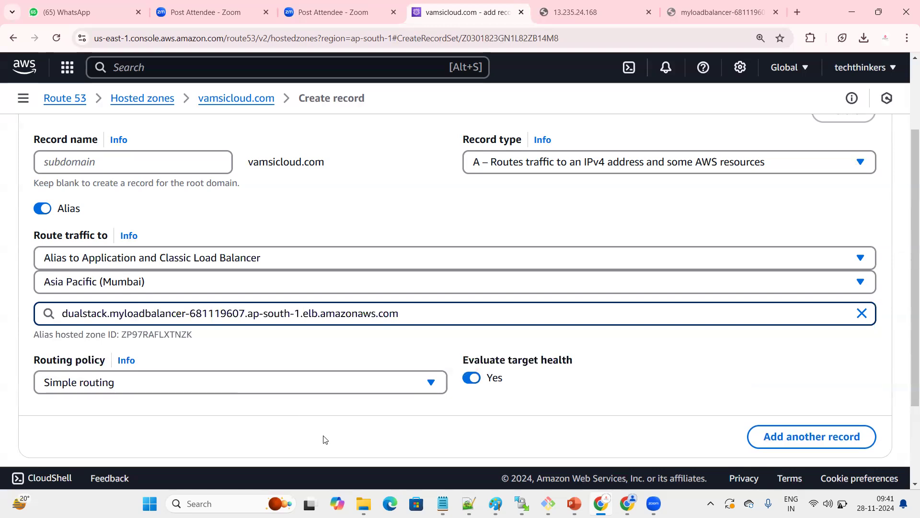
click(281, 415)
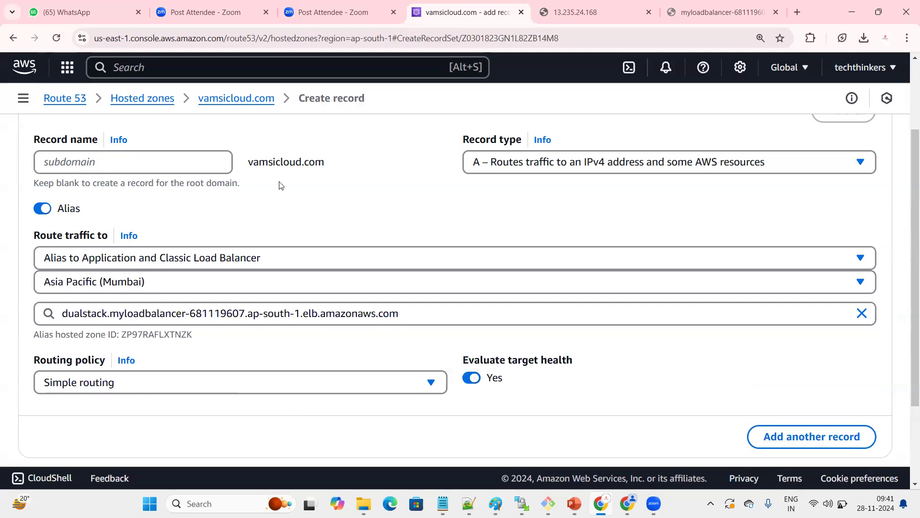
Step: Compare the domain name vamsicloud.com with the load balancer address it routes to in the record form
double_click(334, 168)
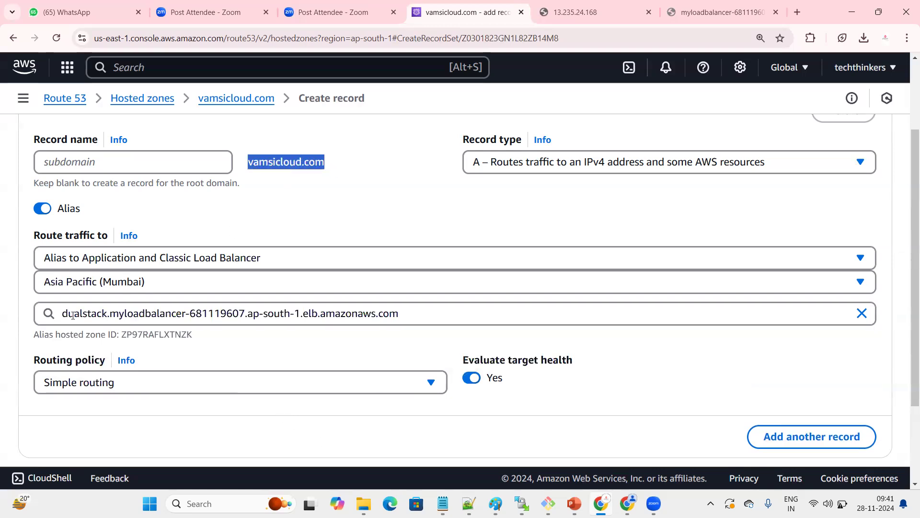
click(233, 314)
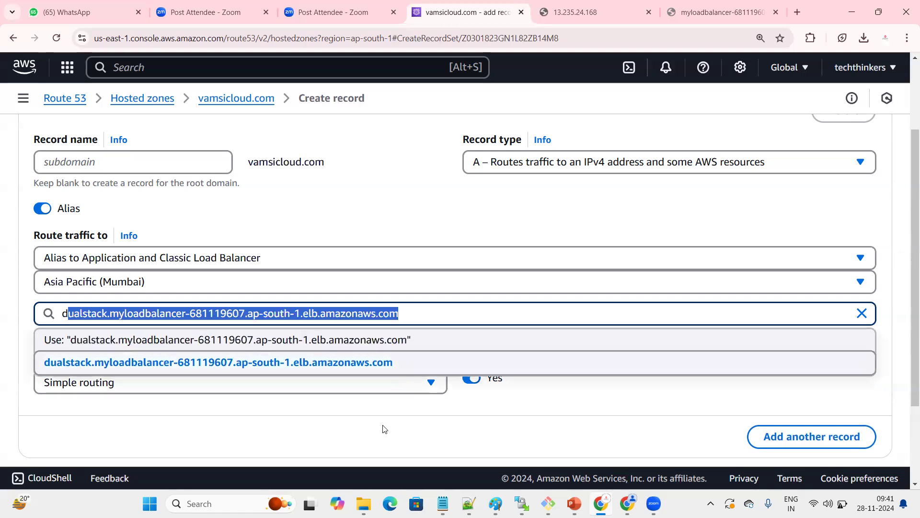
click(267, 173)
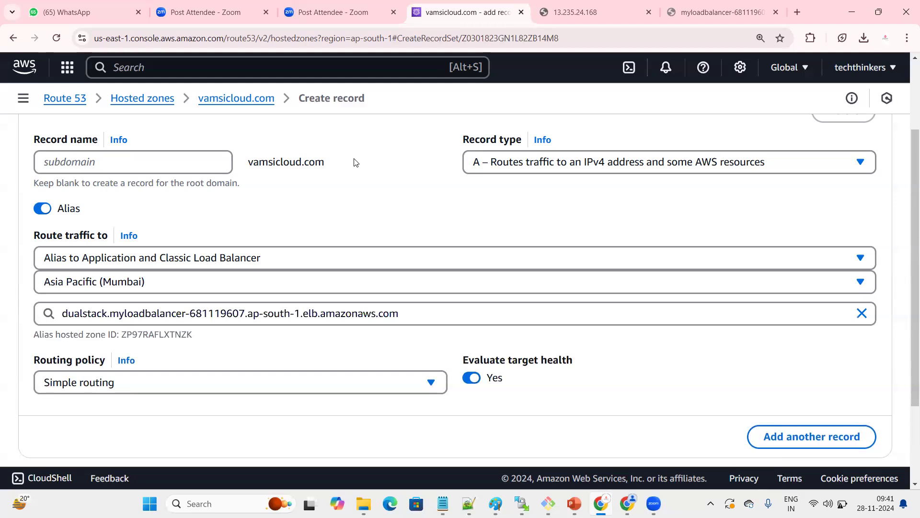
drag(354, 159, 314, 189)
click(314, 187)
drag(248, 161, 325, 188)
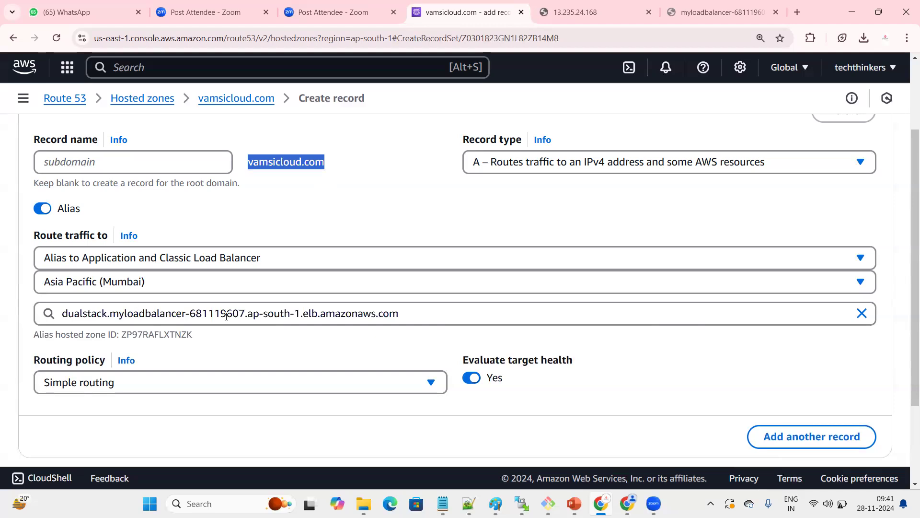
drag(124, 313, 411, 314)
click(395, 222)
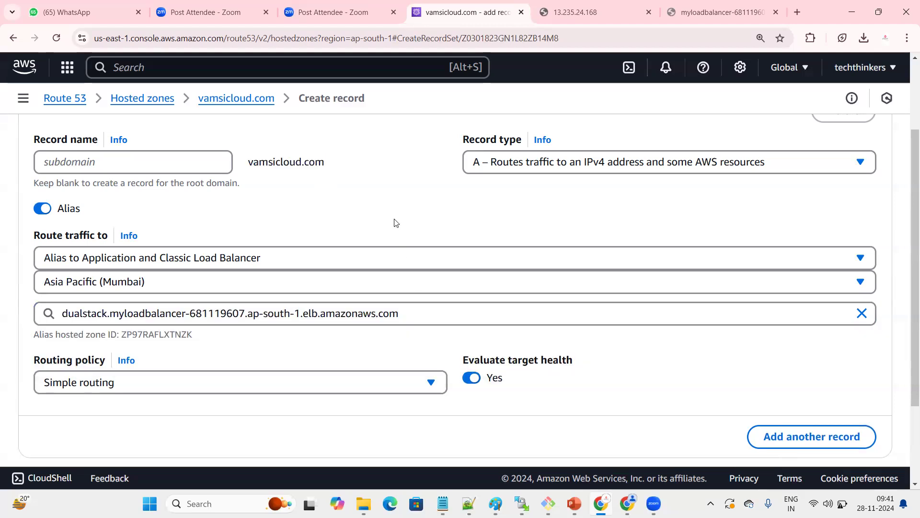
Step: Create the alias A record for the root domain with the Simple routing policy
scroll(158, 295, down, 2)
scroll(57, 247, down, 1)
drag(34, 245, 108, 246)
click(589, 289)
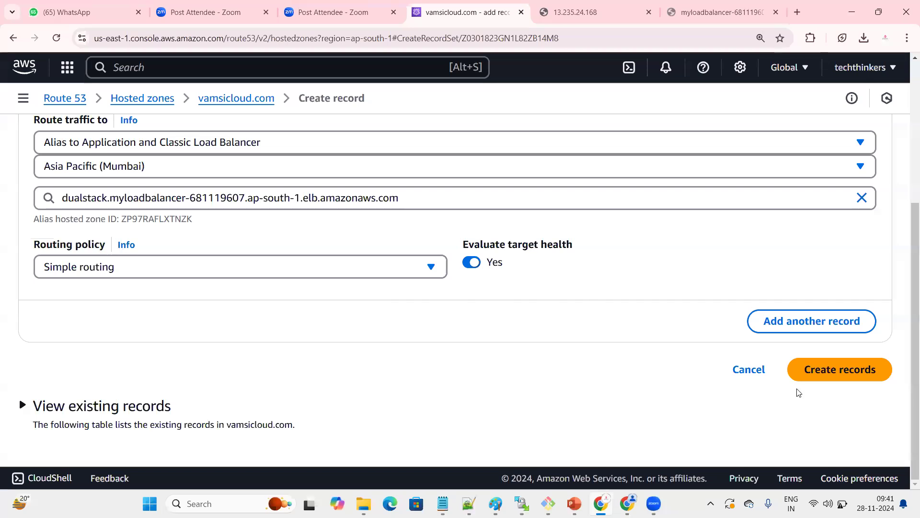
click(816, 374)
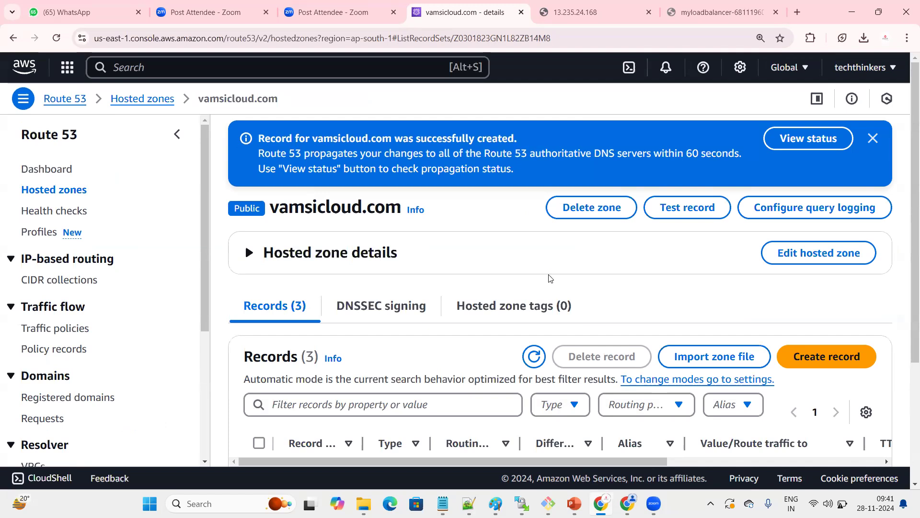
Step: Dismiss the record creation notice and examine the SOA entry in the hosted zone's record list
scroll(549, 281, down, 4)
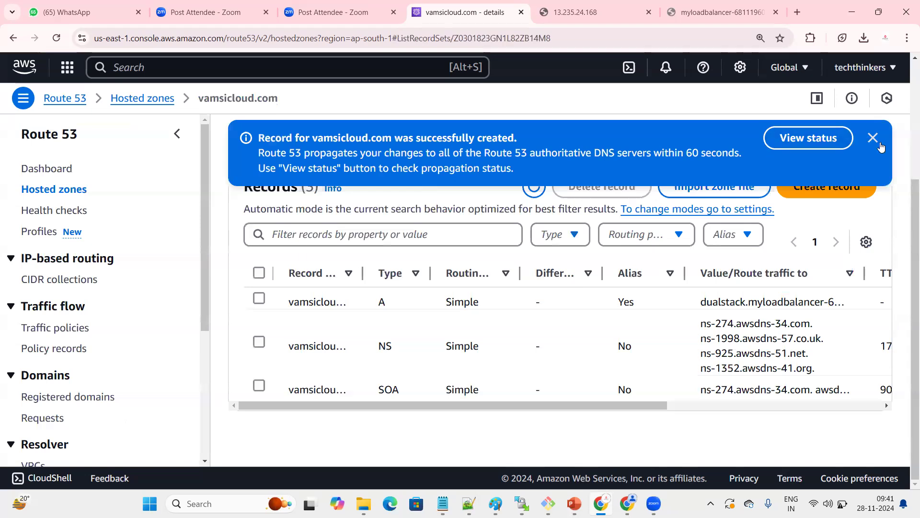
click(873, 138)
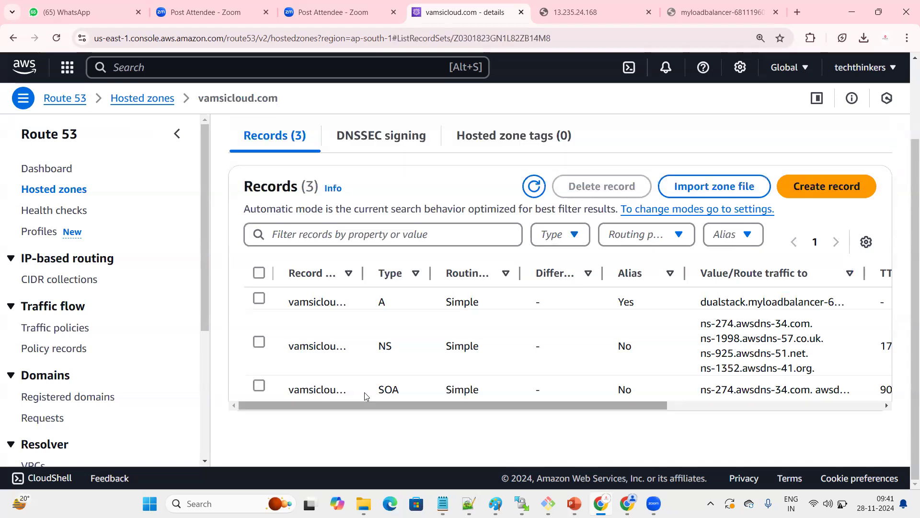
drag(376, 390, 509, 388)
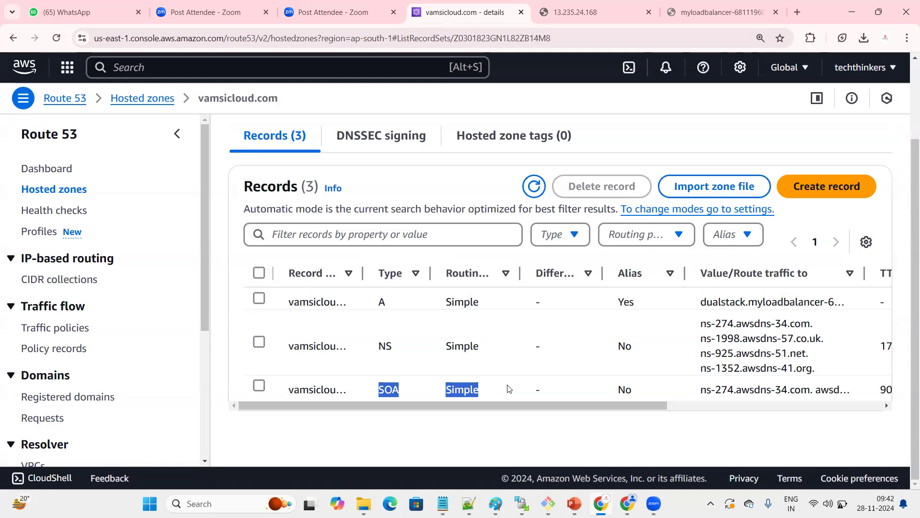
click(454, 425)
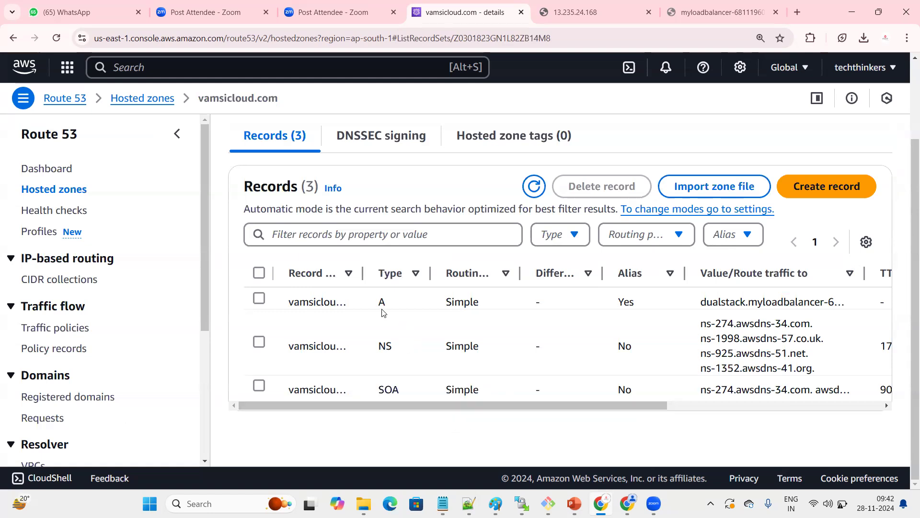
Step: Widen the Routing policy column and examine the types, routing and values of the A, NS and SOA records
drag(385, 301, 495, 301)
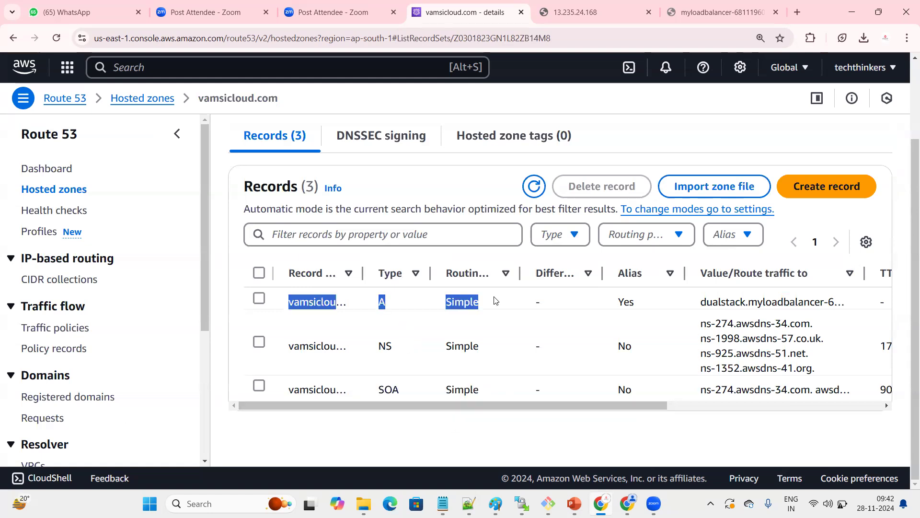
drag(433, 300, 602, 282)
double_click(462, 301)
drag(289, 345, 393, 346)
mouse_move(484, 375)
mouse_down()
mouse_move(688, 400)
mouse_move(905, 394)
mouse_up()
drag(685, 406, 249, 385)
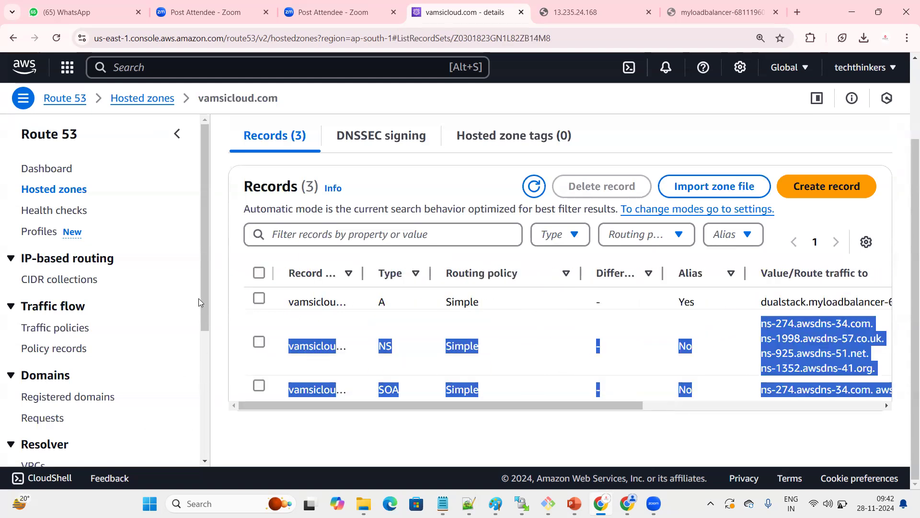
Step: Examine the NS record of vamsicloud.com and the name server addresses listed as its value
click(424, 431)
drag(381, 348, 872, 365)
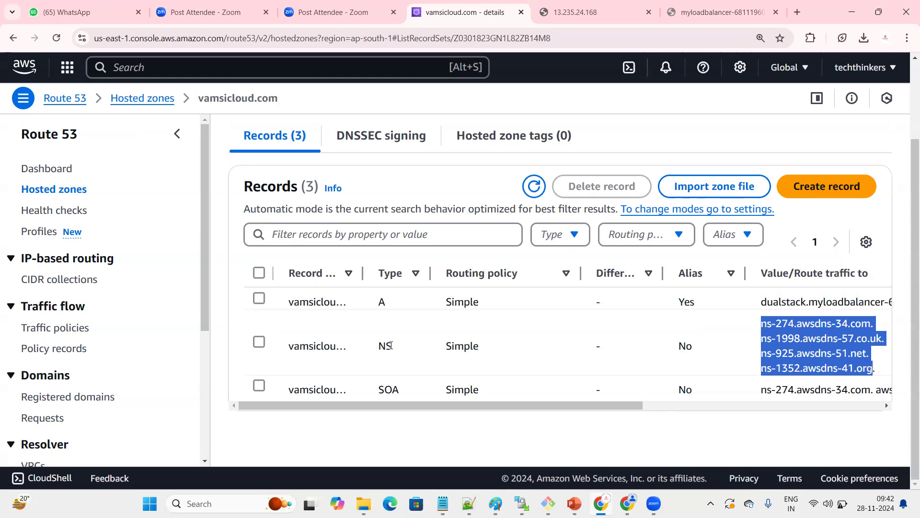
double_click(389, 346)
drag(759, 320, 884, 376)
drag(760, 324, 870, 371)
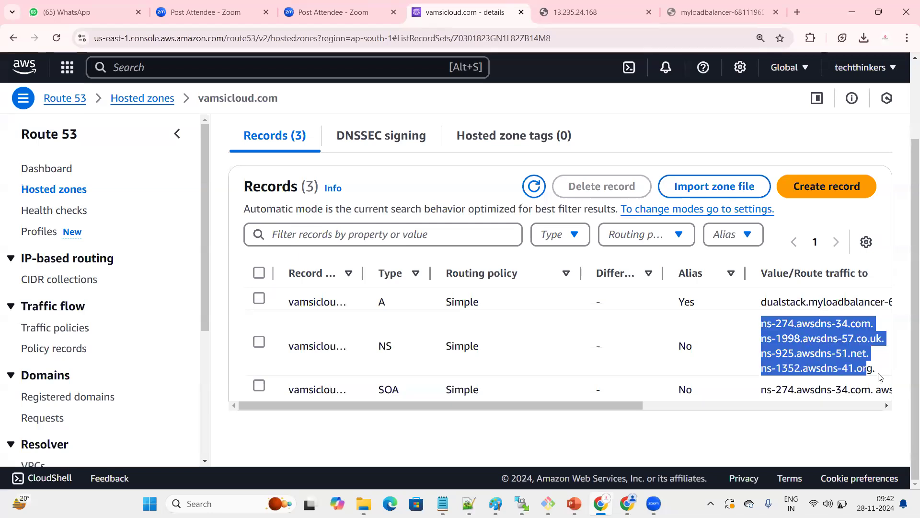
drag(761, 324, 877, 377)
click(760, 326)
drag(759, 324, 743, 349)
mouse_move(700, 322)
mouse_down()
mouse_move(817, 366)
mouse_move(696, 327)
mouse_up()
click(832, 372)
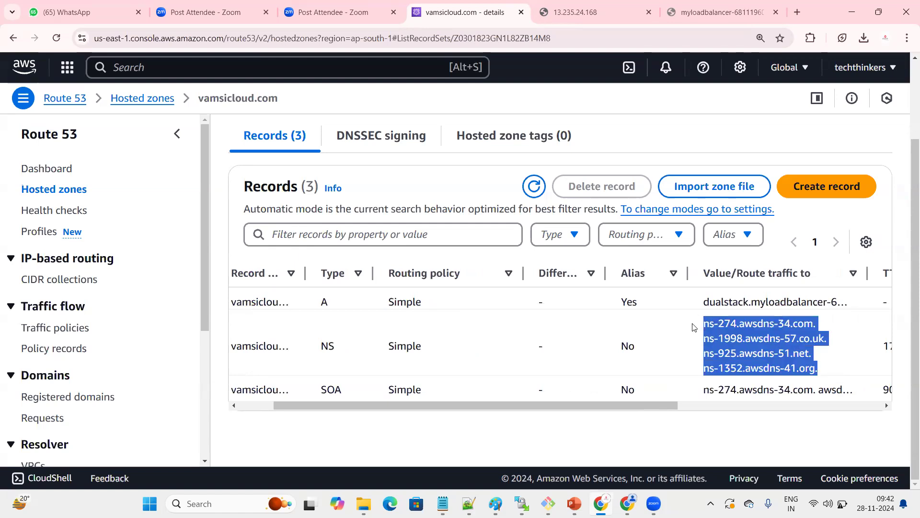
click(695, 328)
drag(590, 408, 438, 419)
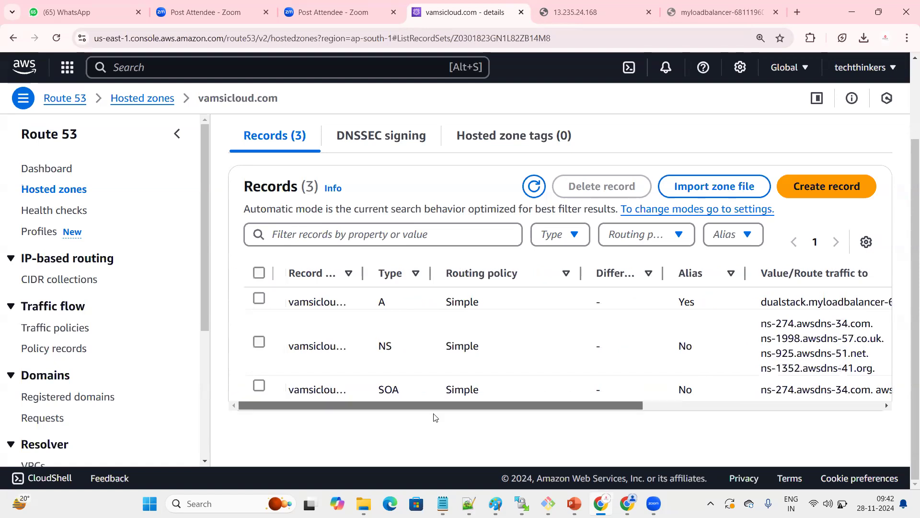
mouse_move(581, 412)
mouse_down()
mouse_move(786, 424)
mouse_move(452, 418)
mouse_move(419, 404)
mouse_up()
Step: Examine the SOA record's type, routing policy and value, and compare it with the NS record's name server list
double_click(406, 393)
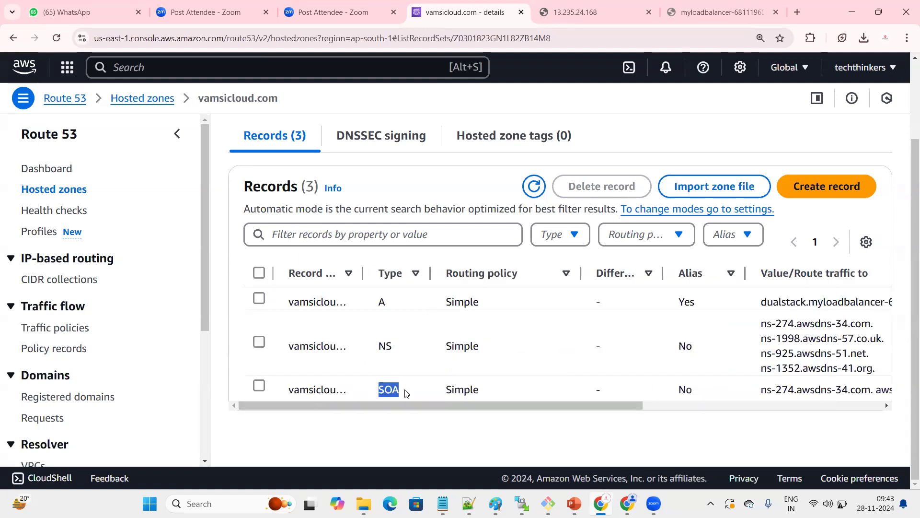
drag(445, 392, 488, 392)
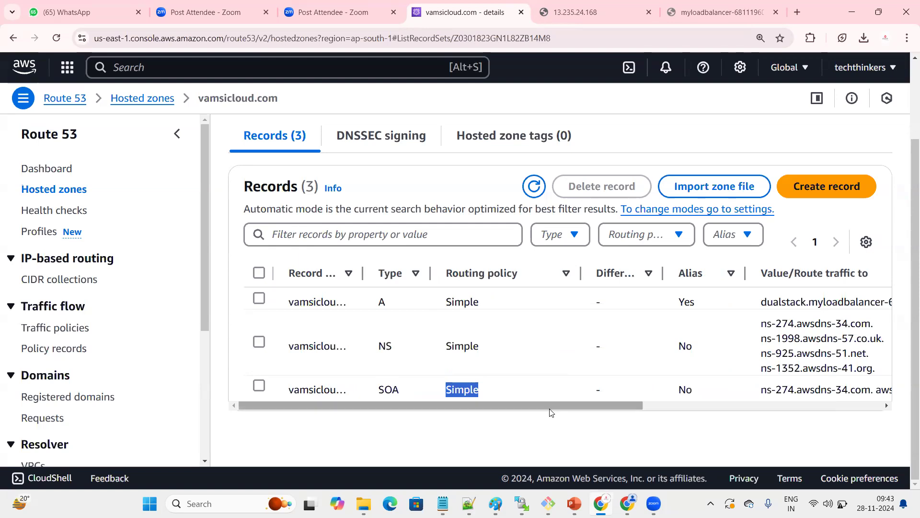
drag(581, 406, 513, 407)
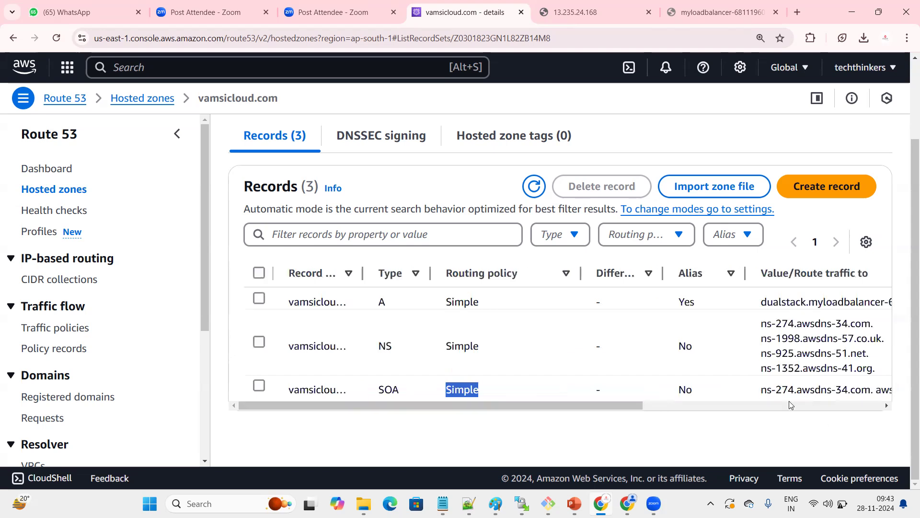
drag(762, 389, 827, 391)
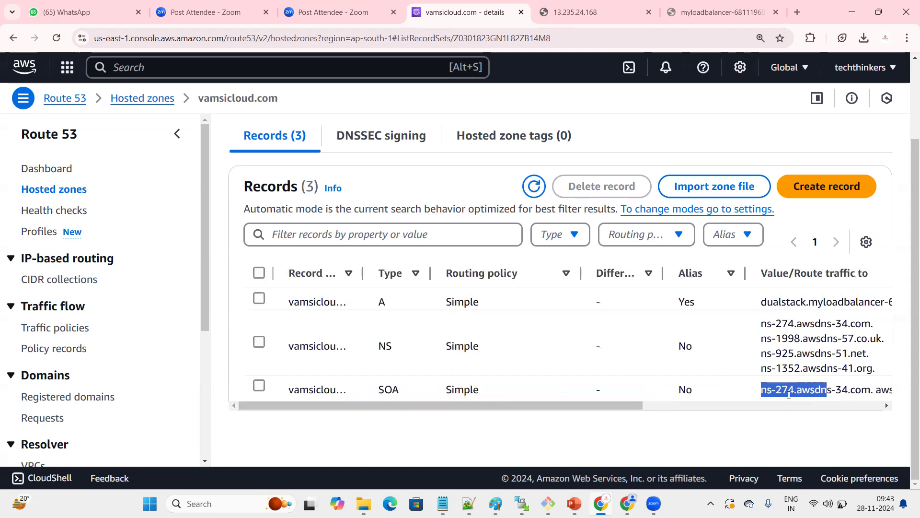
drag(377, 390, 403, 390)
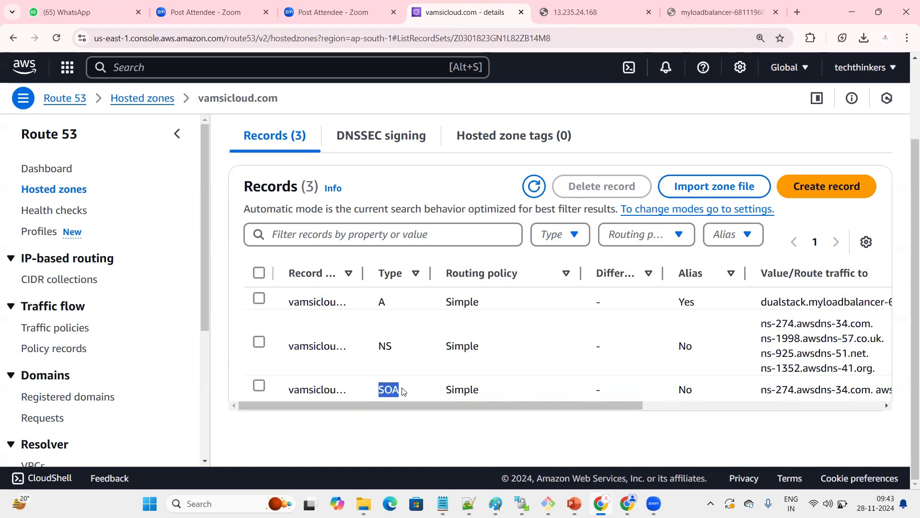
double_click(384, 345)
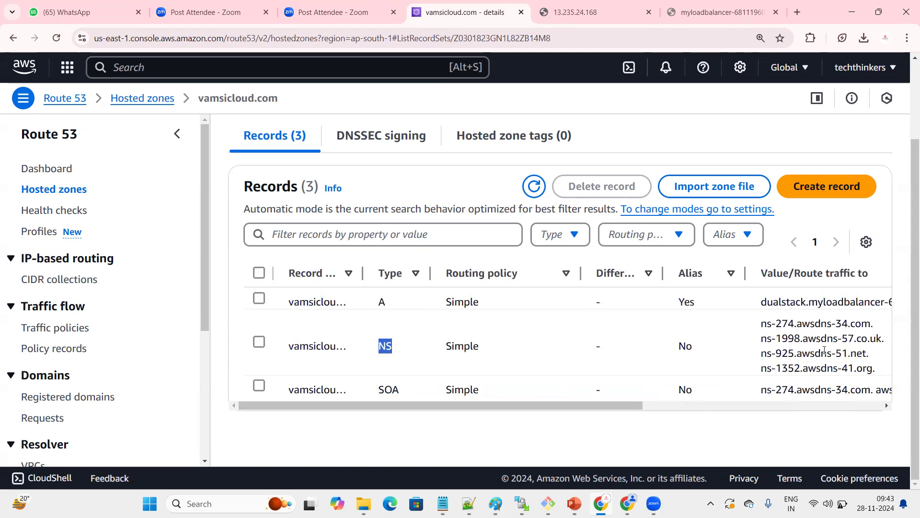
drag(761, 321, 882, 373)
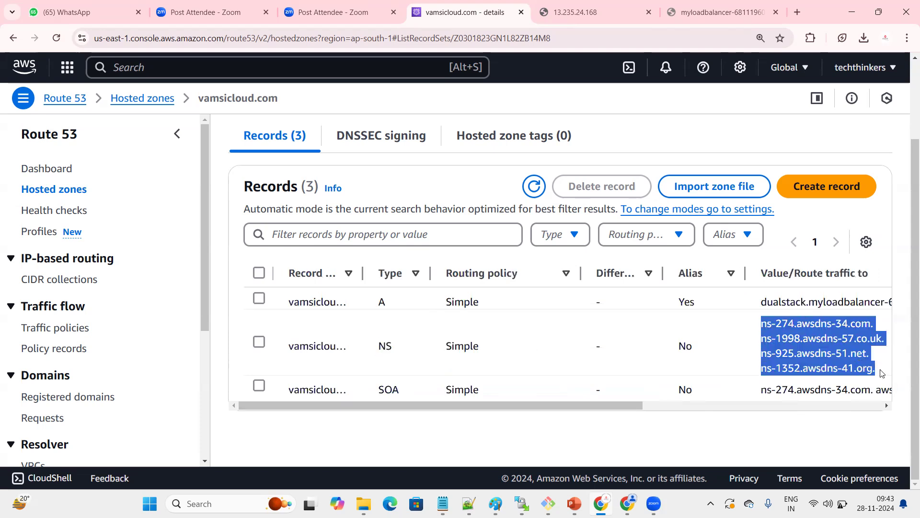